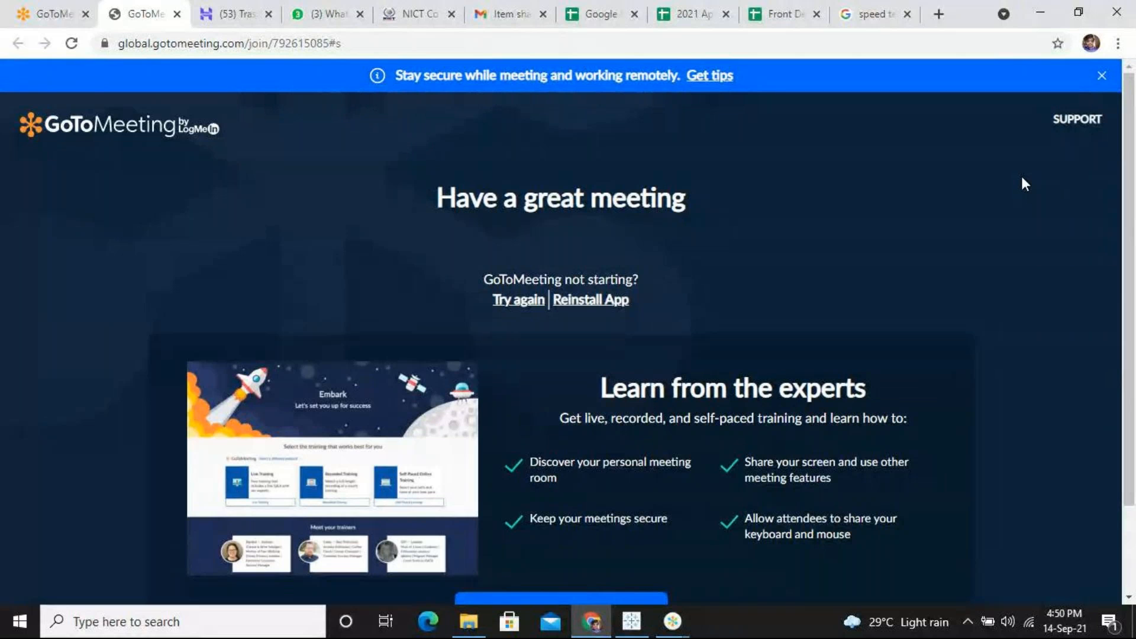
# Step: Switch to the Tableau start page by minimising the browser and the meeting window
pyautogui.click(1045, 10)
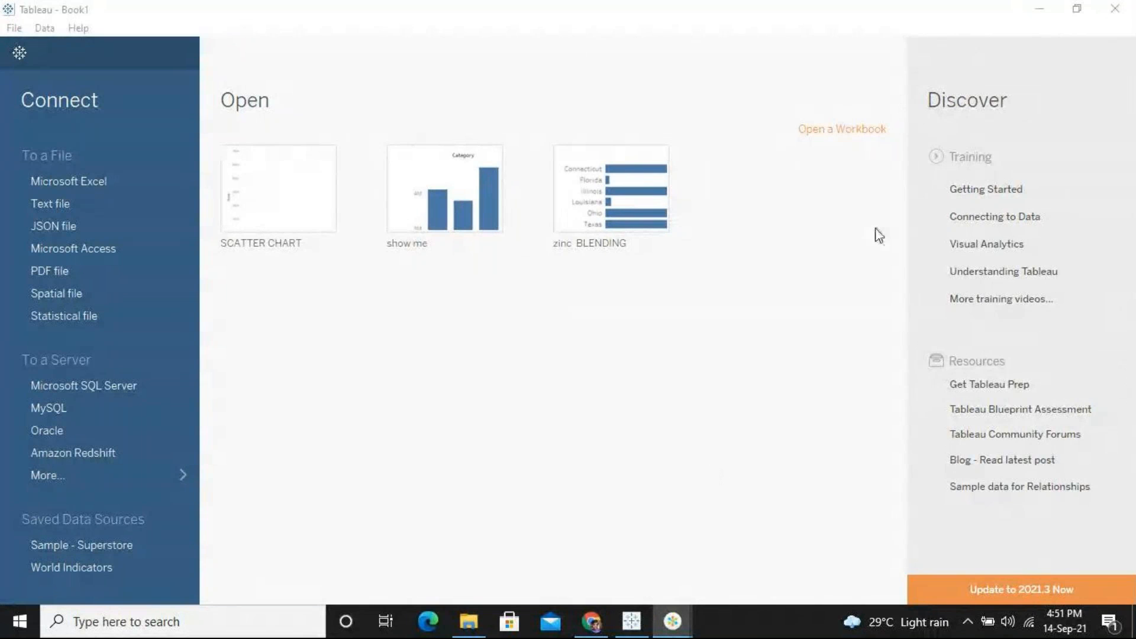
pyautogui.click(1043, 10)
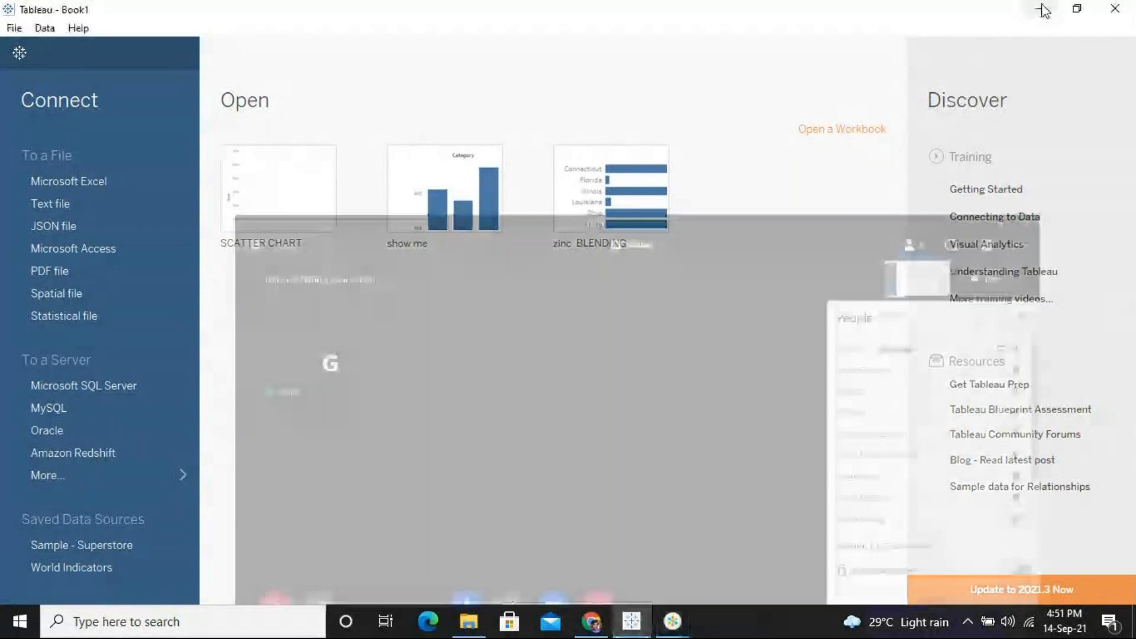
pyautogui.click(680, 620)
pyautogui.click(716, 599)
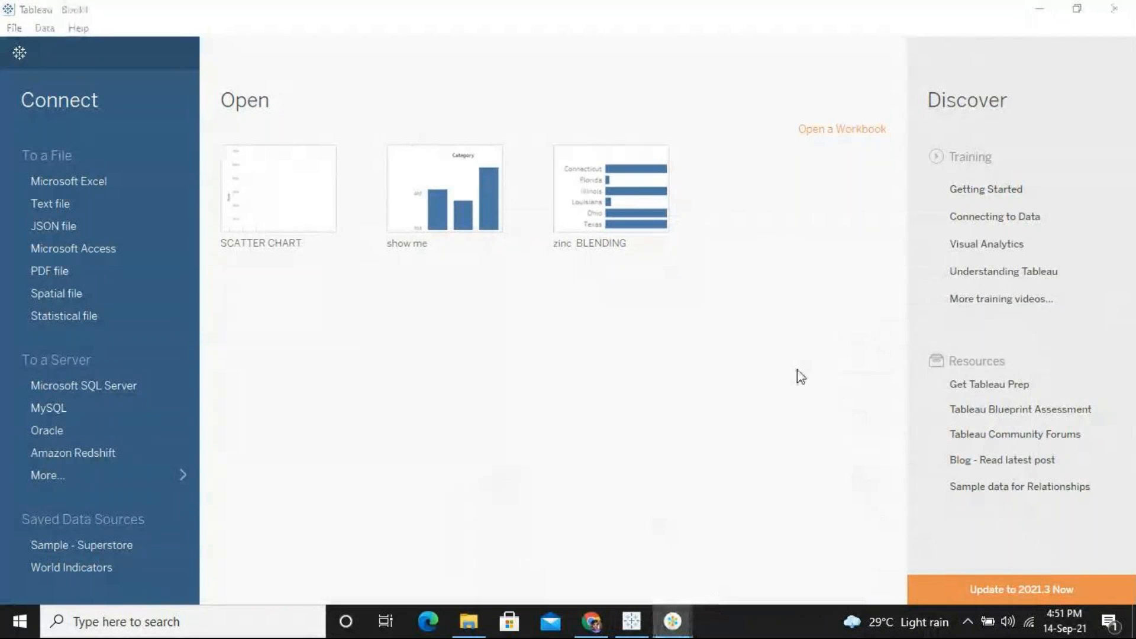
pyautogui.click(723, 149)
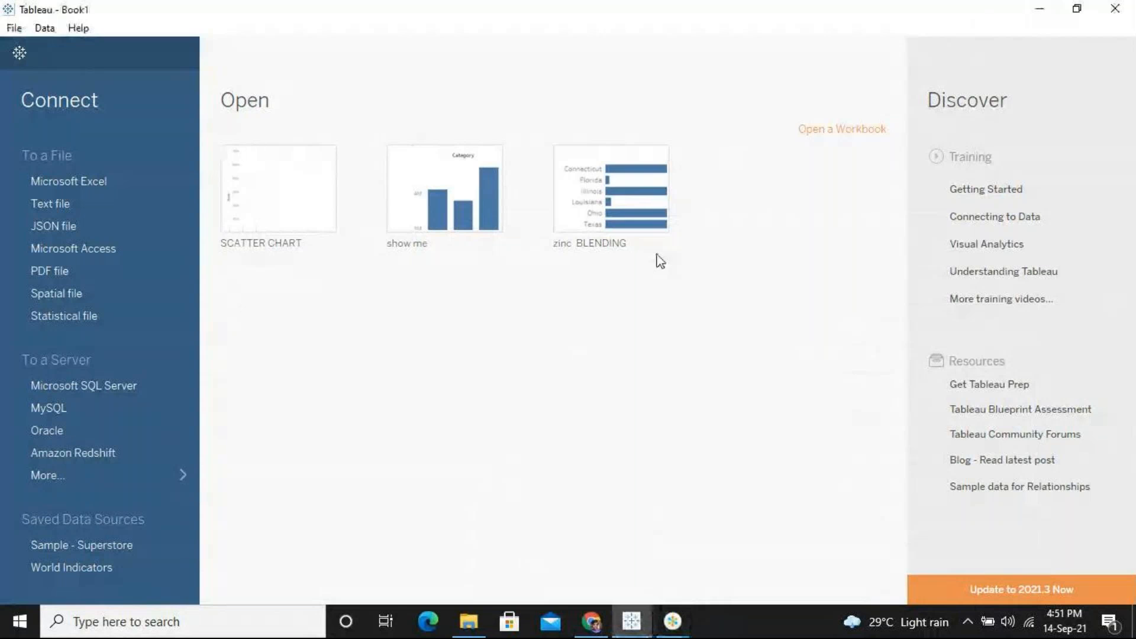
# Step: Connect to the Excel workbook global_superstore_2016 stored on the Desktop
pyautogui.click(65, 179)
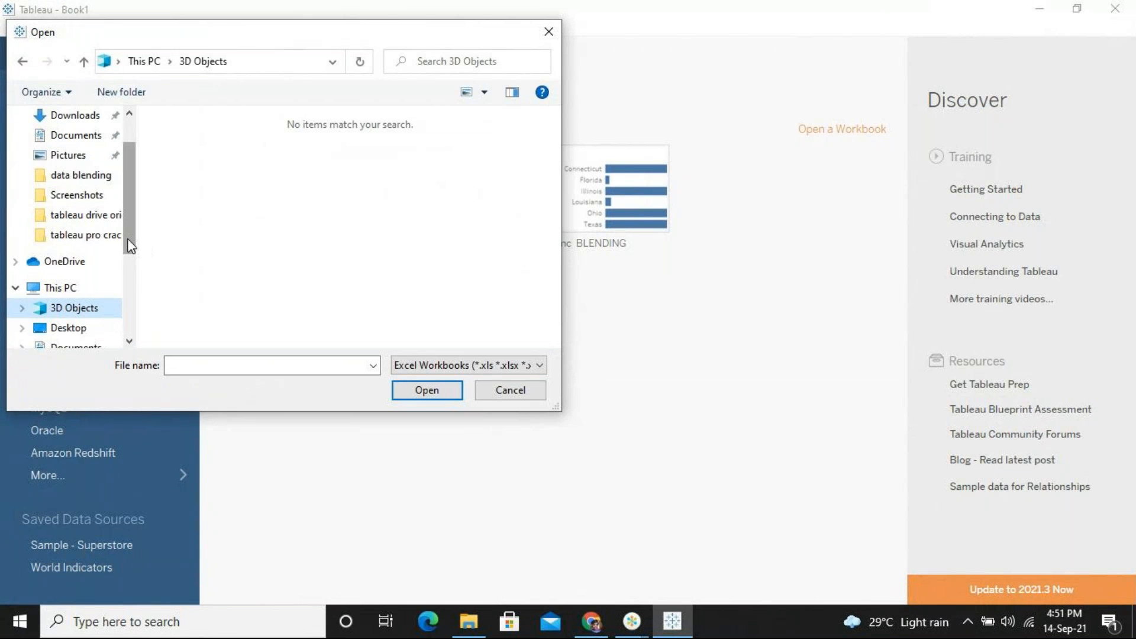
pyautogui.moveTo(130, 245); pyautogui.dragTo(126, 330)
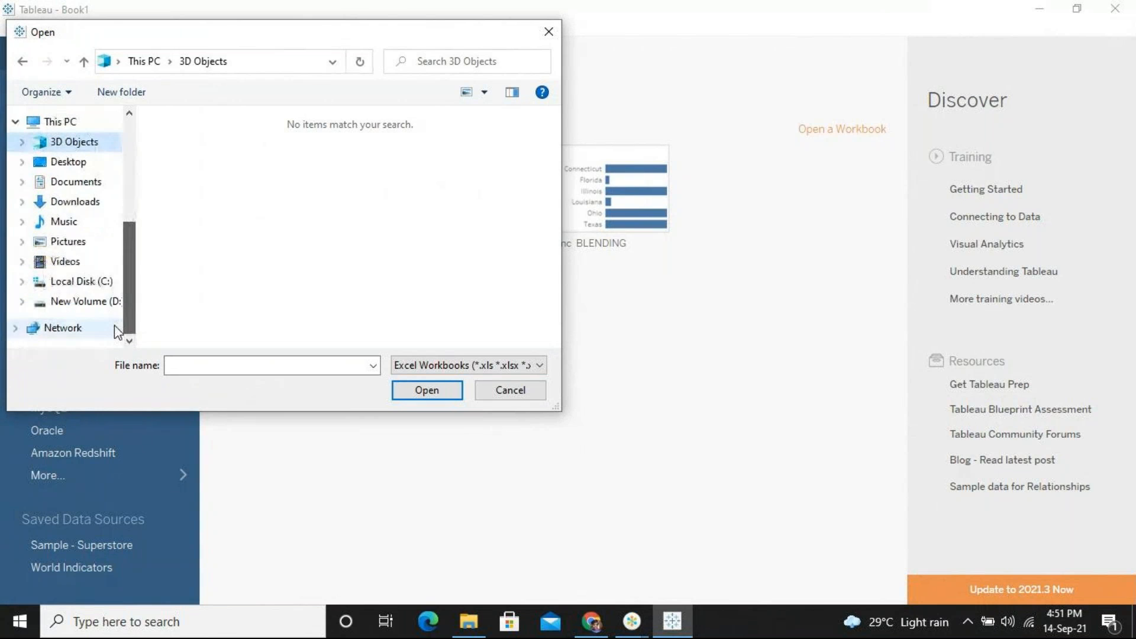
pyautogui.click(76, 204)
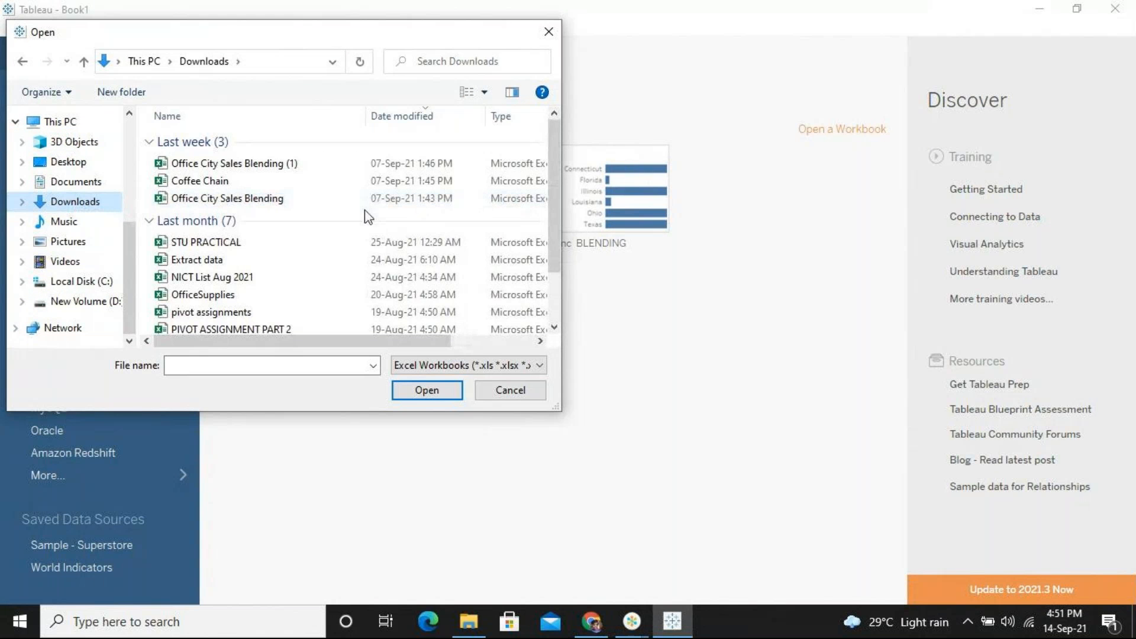
pyautogui.click(80, 167)
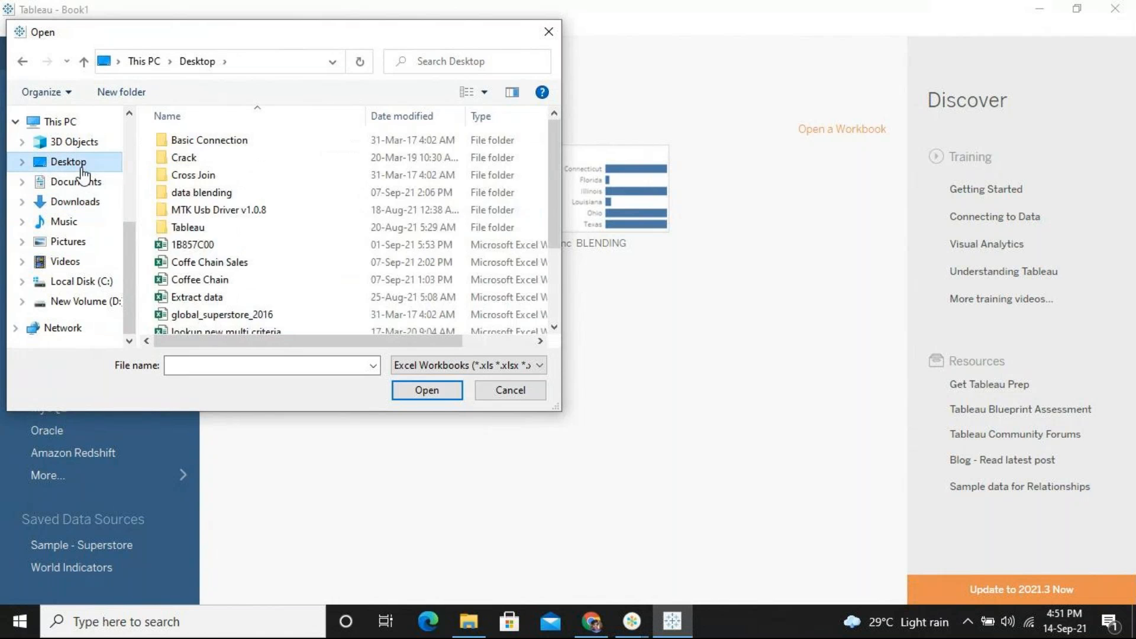
pyautogui.click(553, 265)
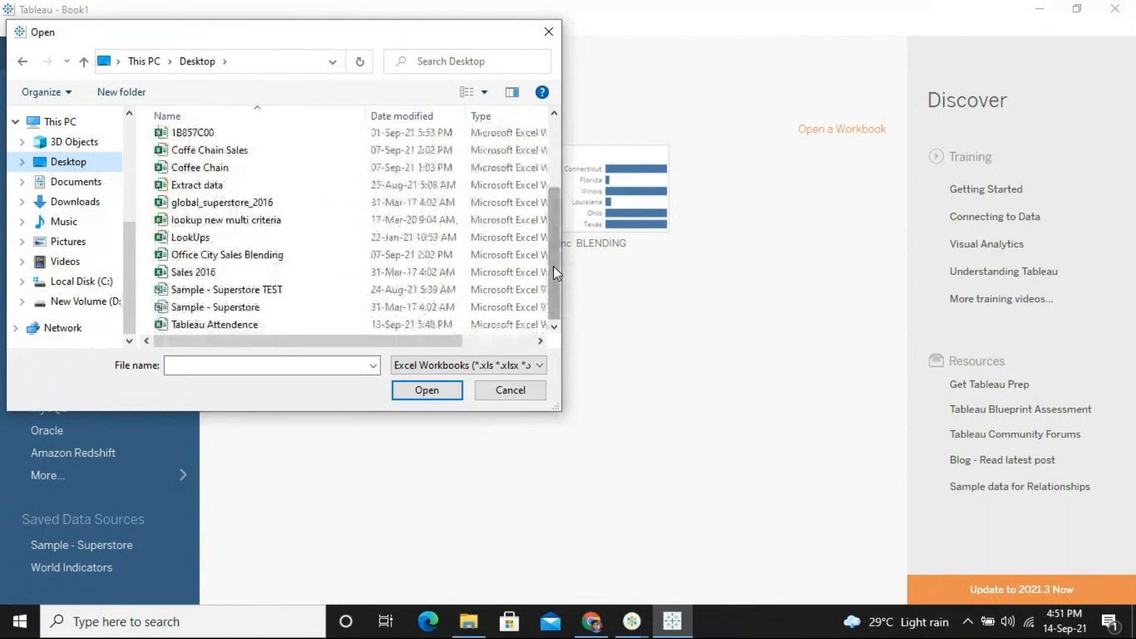
pyautogui.click(314, 204)
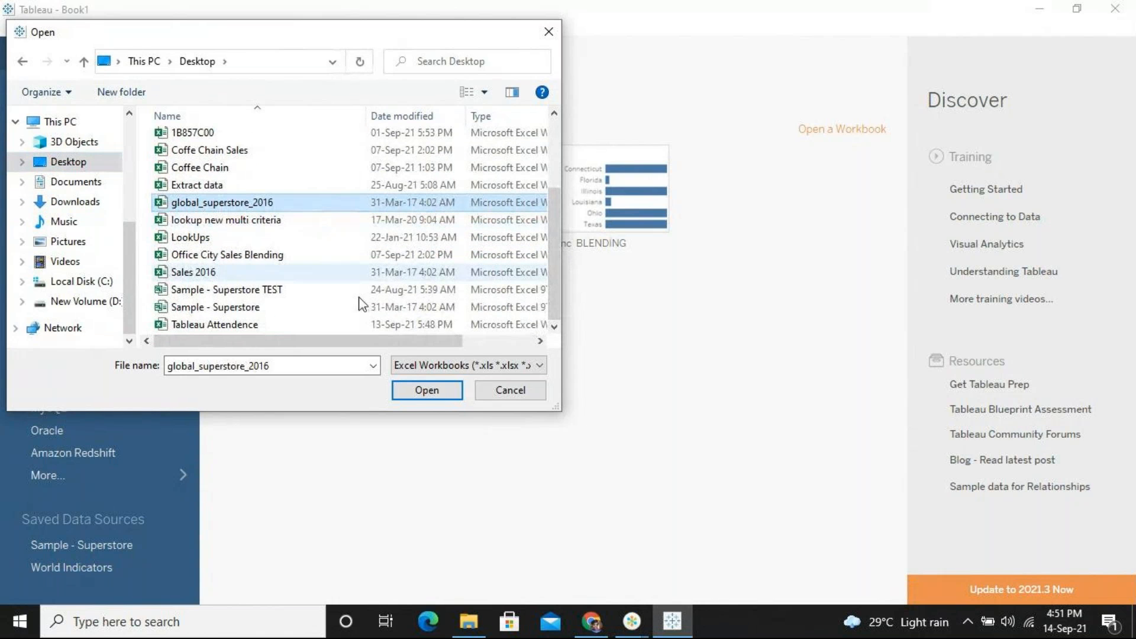
pyautogui.click(442, 391)
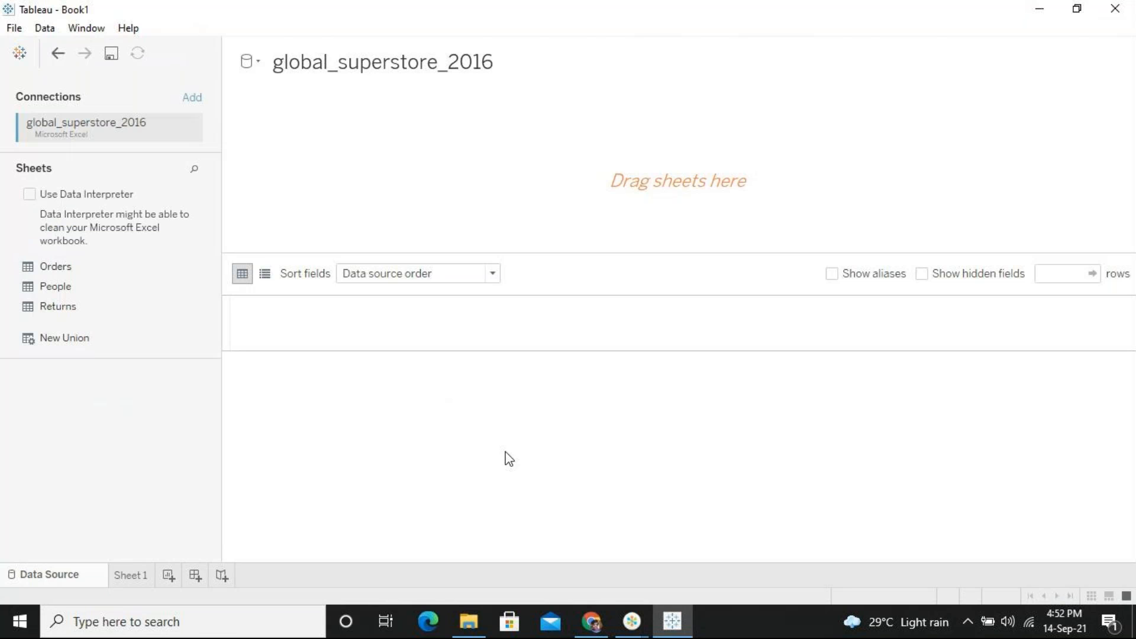
# Step: Add the Orders sheet to the data source and open worksheet Sheet 1
pyautogui.doubleClick(67, 272)
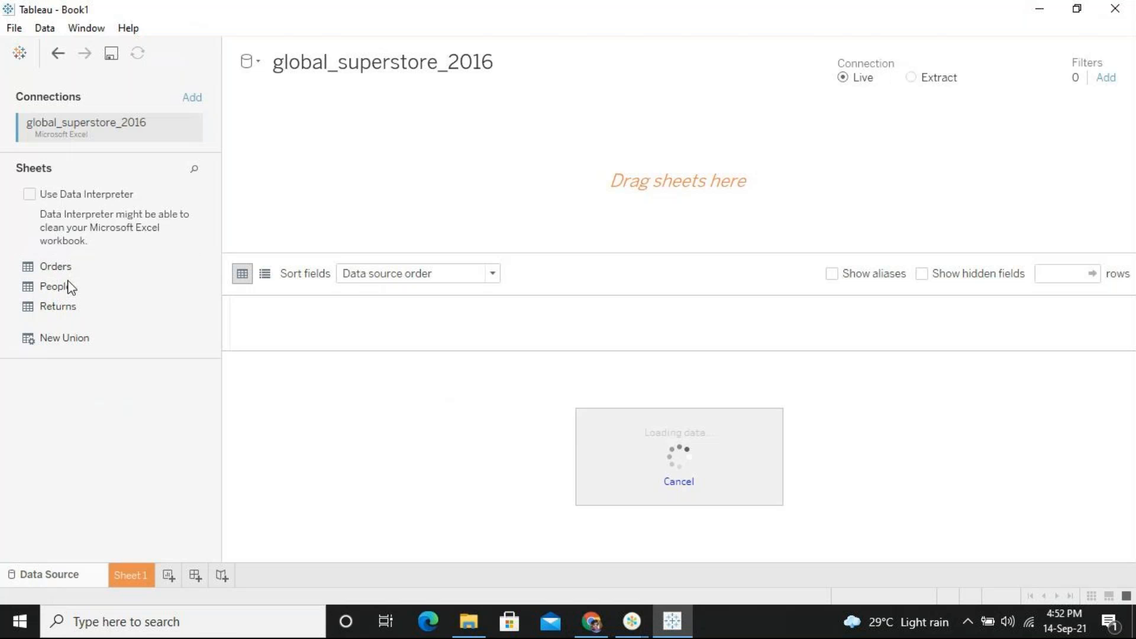
pyautogui.click(130, 579)
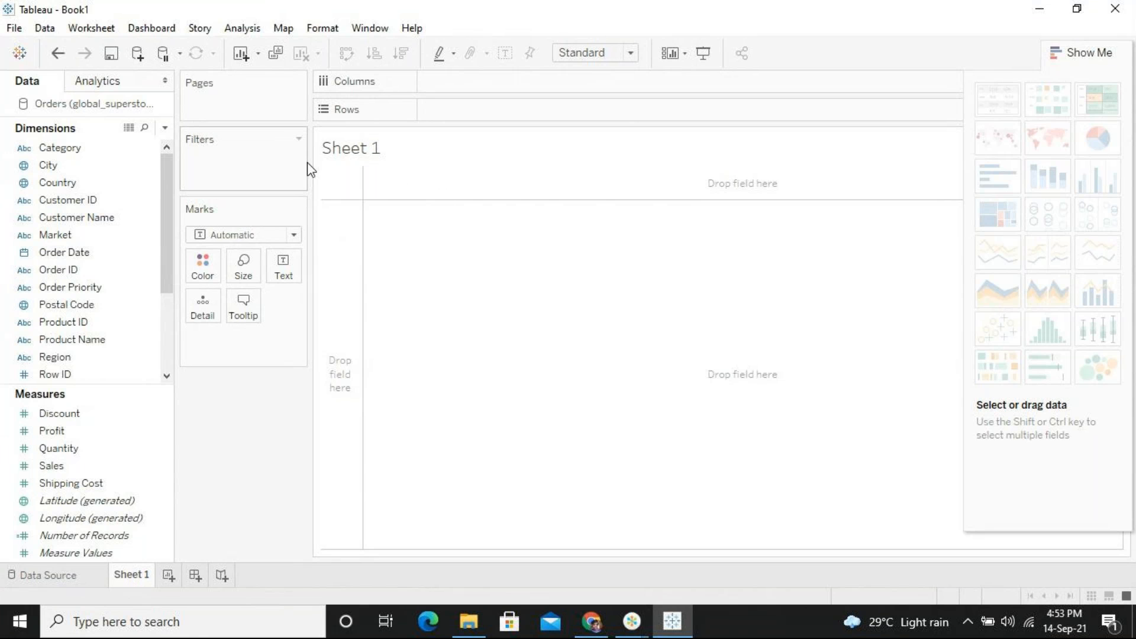
# Step: Place the Country dimension on Text so the worksheet lists the country names
pyautogui.click(152, 153)
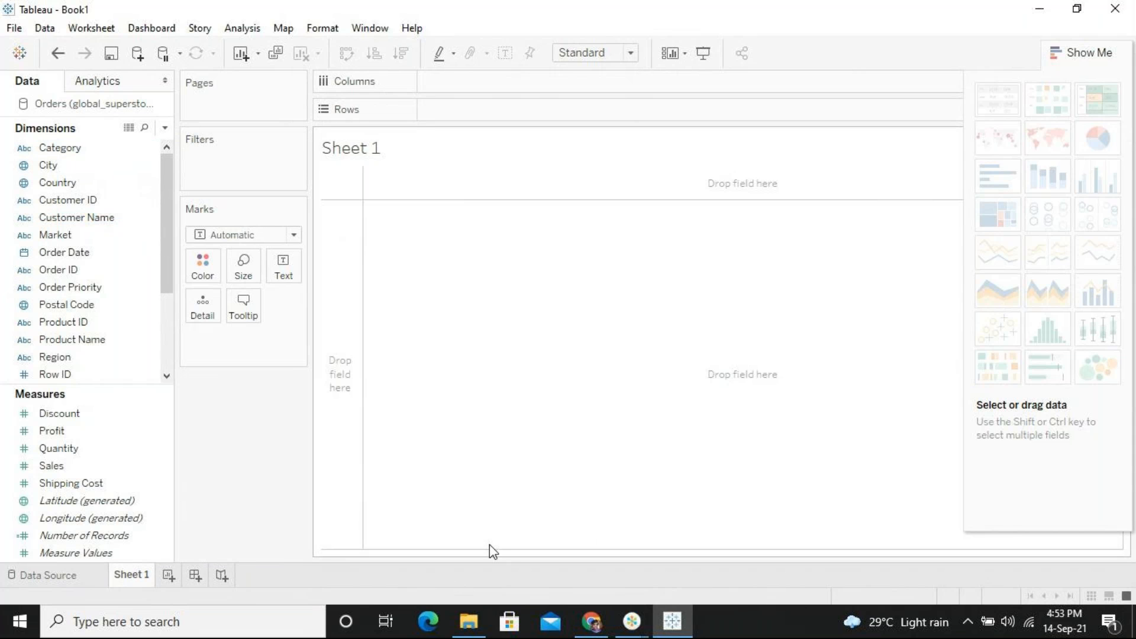
pyautogui.click(148, 431)
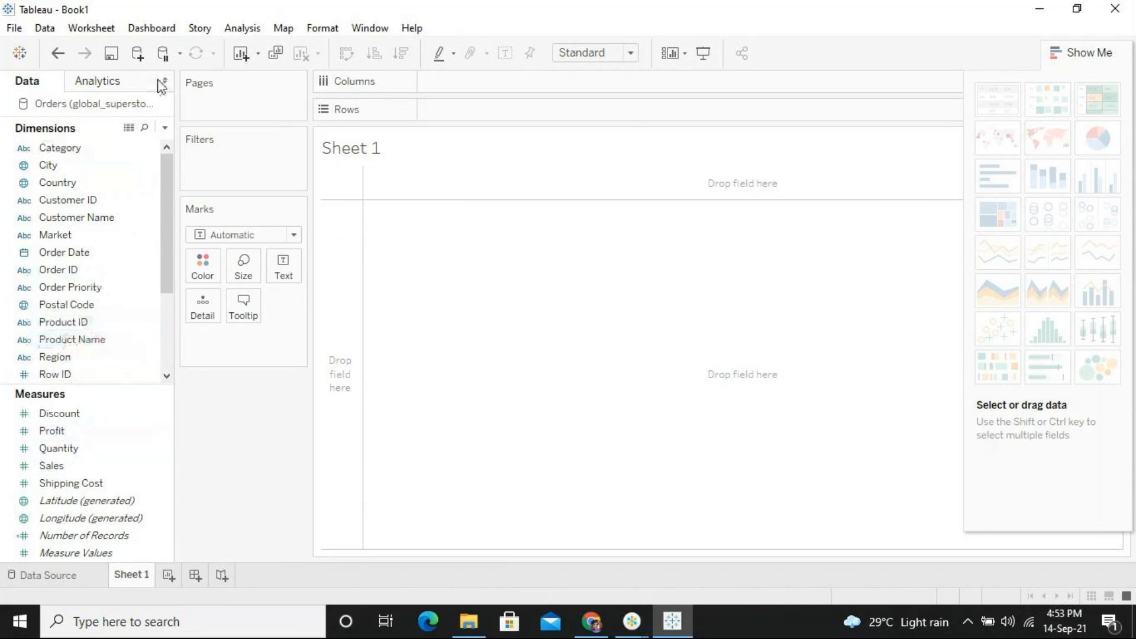
pyautogui.moveTo(163, 222); pyautogui.dragTo(170, 119)
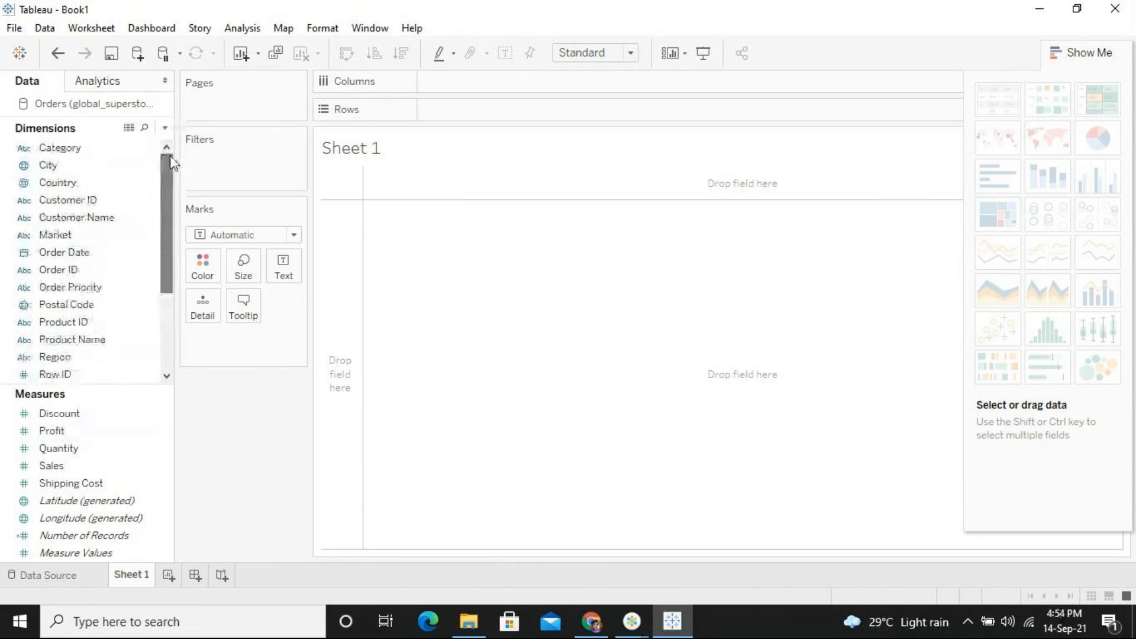
pyautogui.click(81, 184)
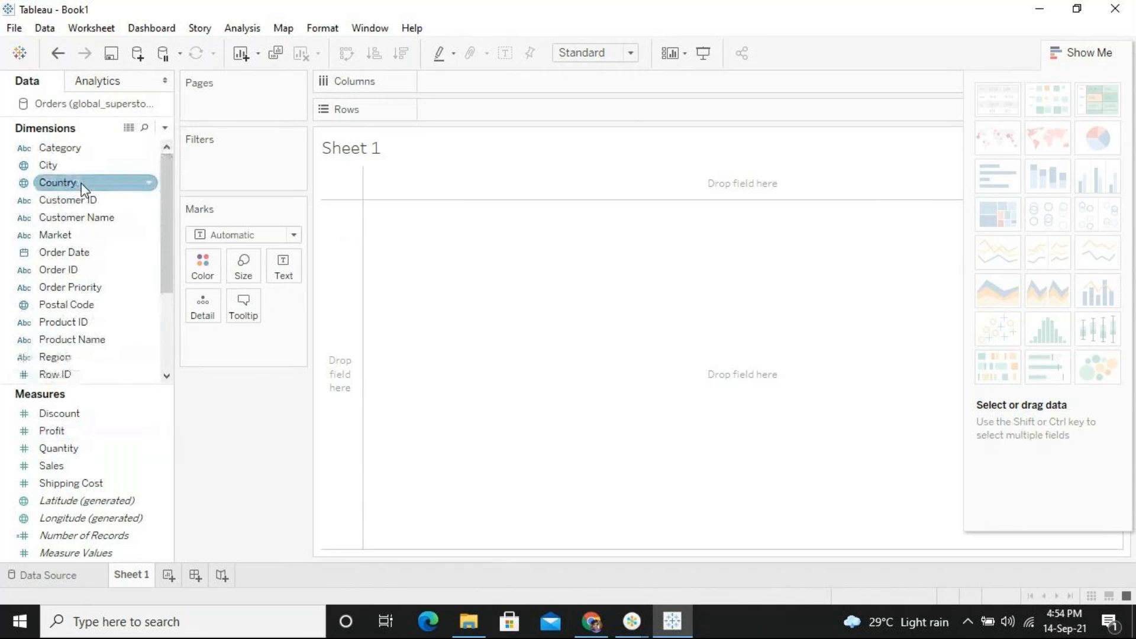
pyautogui.click(84, 187)
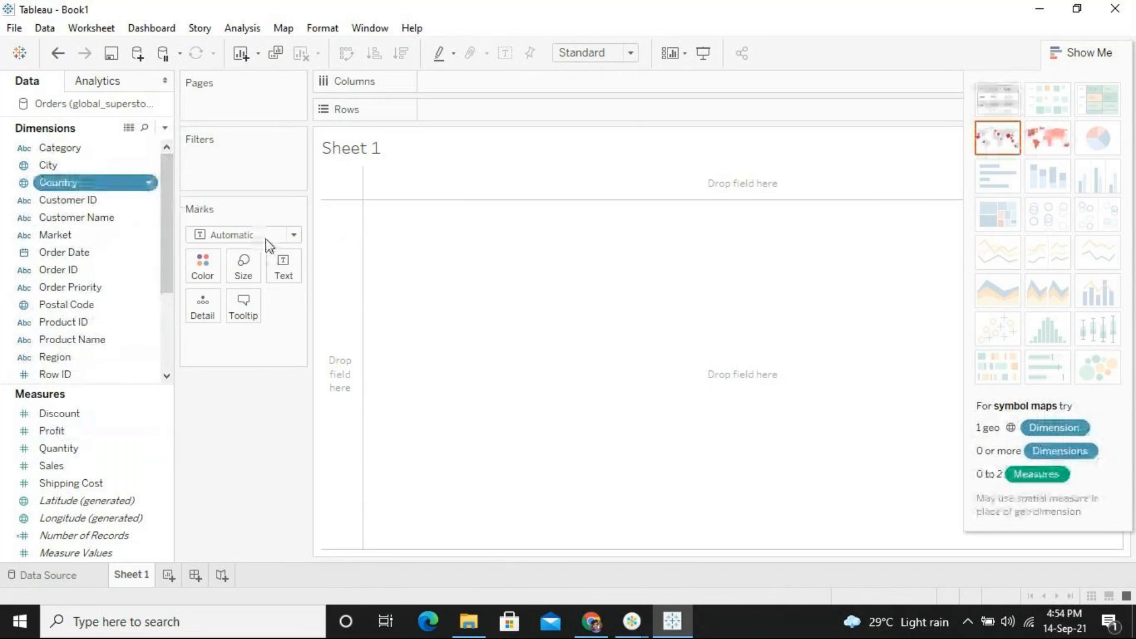
pyautogui.moveTo(289, 260); pyautogui.dragTo(287, 276)
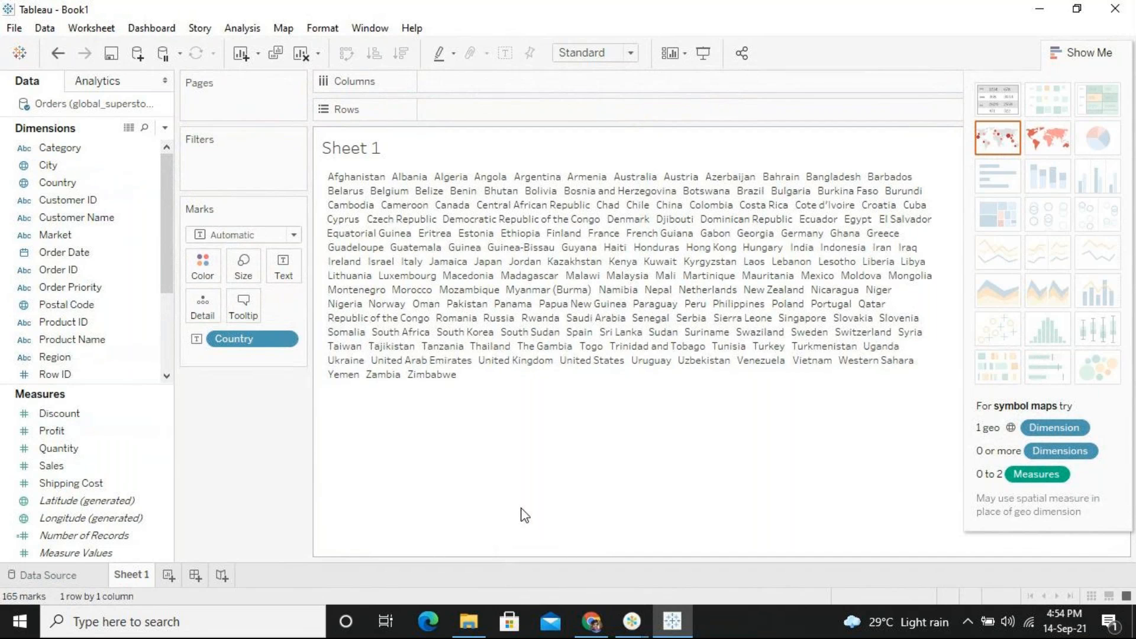
# Step: Assign the Sales measure to Size so each country mark scales with its sales
pyautogui.click(83, 472)
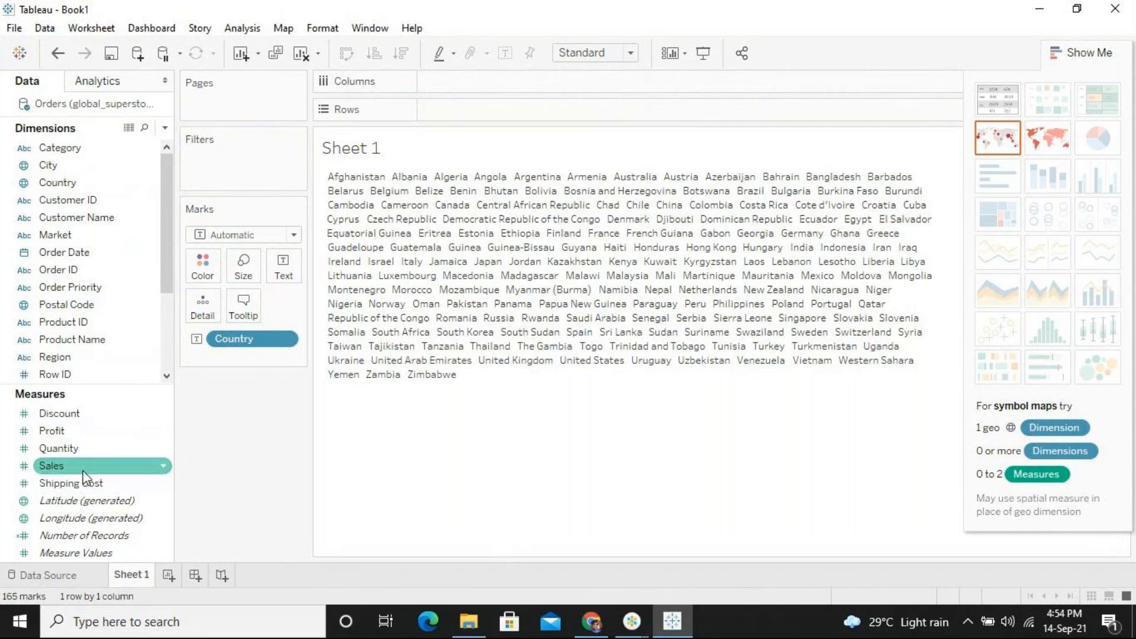
pyautogui.click(84, 471)
pyautogui.moveTo(83, 472); pyautogui.dragTo(258, 467)
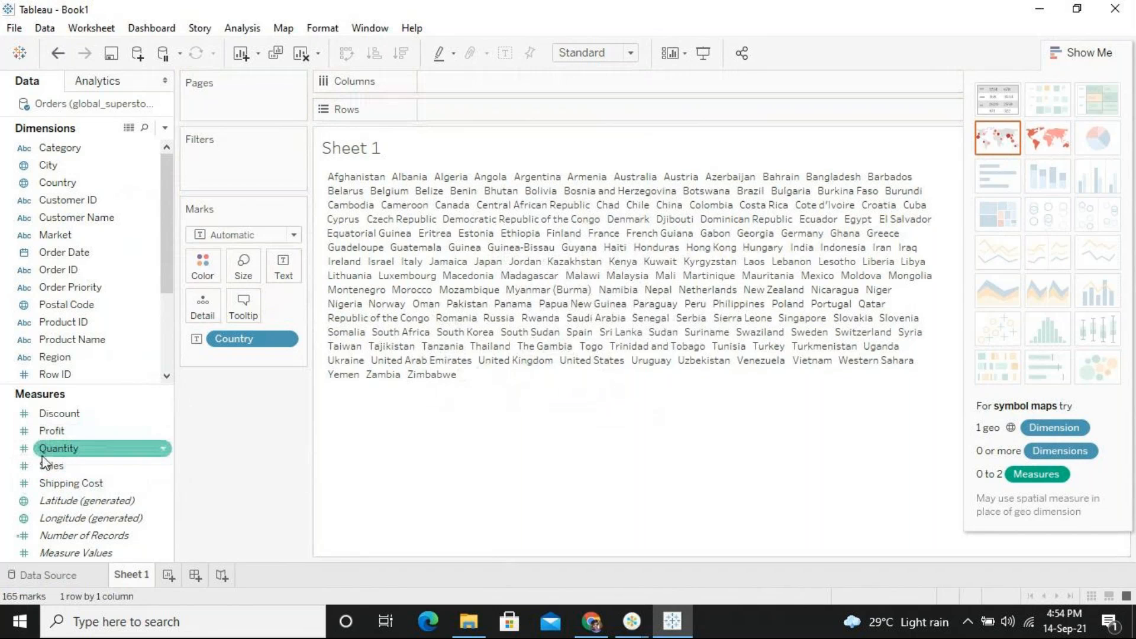
pyautogui.moveTo(37, 466); pyautogui.dragTo(235, 274)
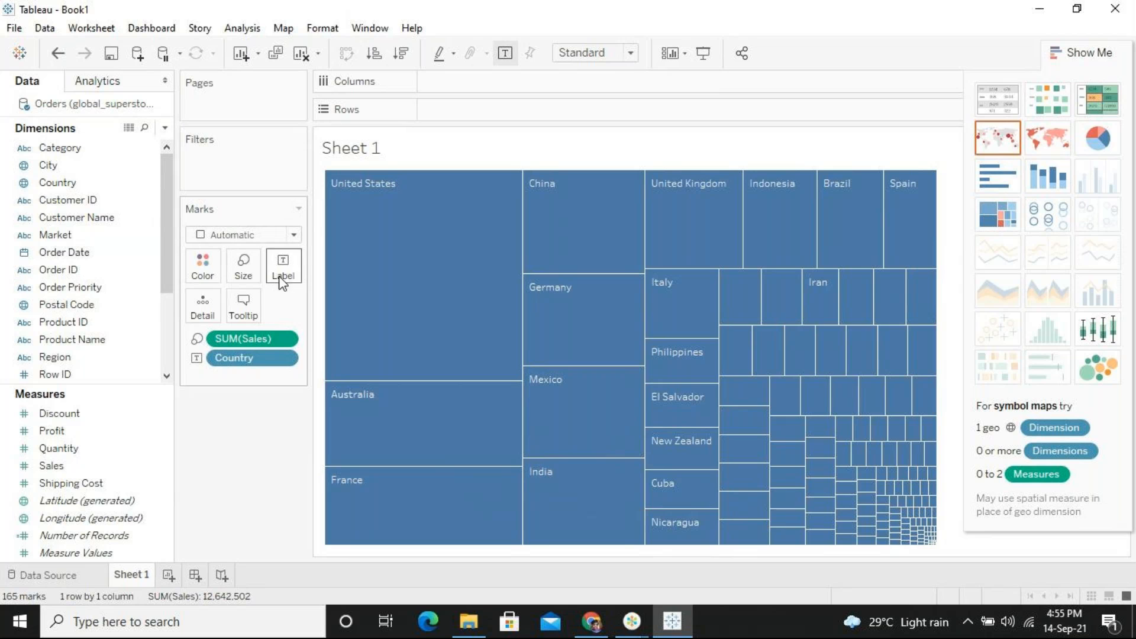
# Step: Set the mark type to Text to turn the treemap into a word cloud of countries
pyautogui.click(294, 236)
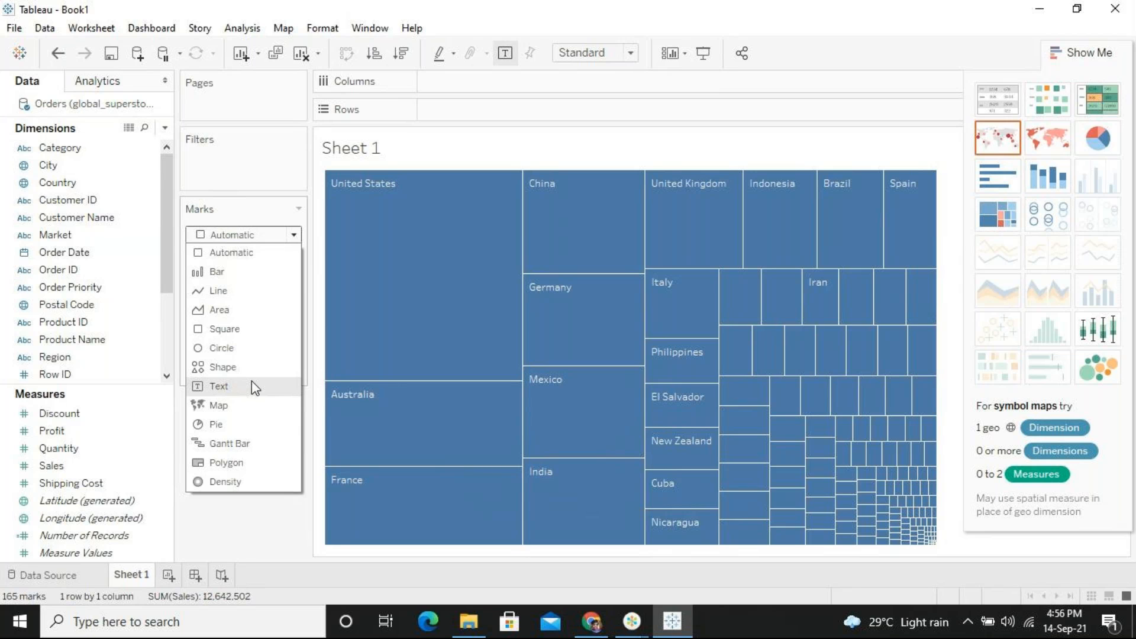
pyautogui.click(294, 236)
pyautogui.click(293, 237)
pyautogui.click(229, 387)
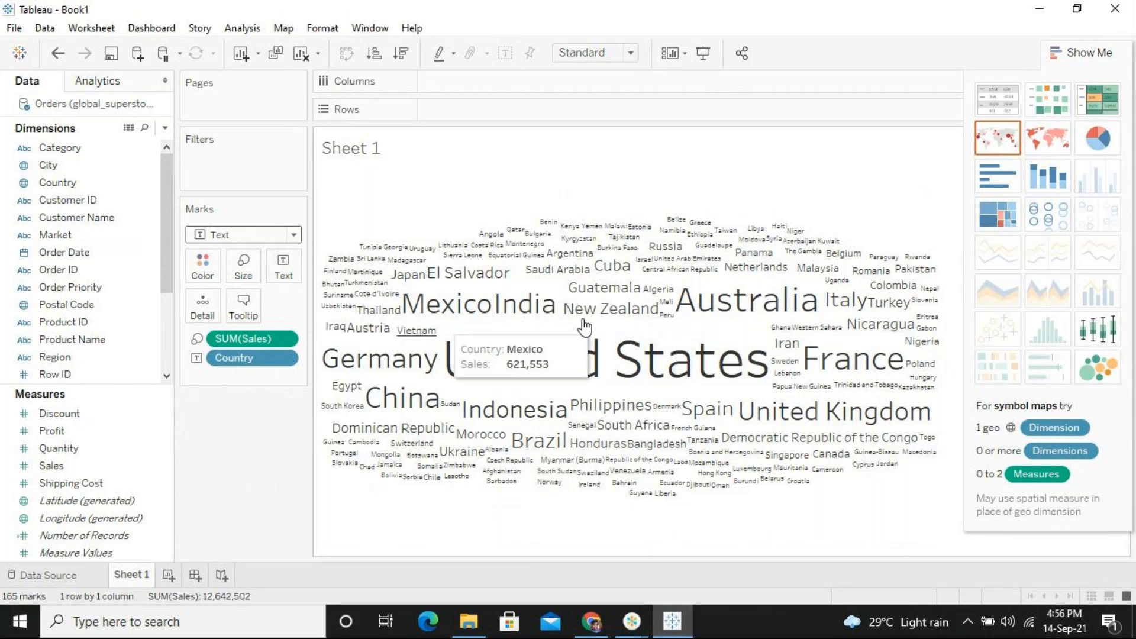
# Step: Assign the Sales measure to Color so the country names are shaded by sales
pyautogui.moveTo(572, 390)
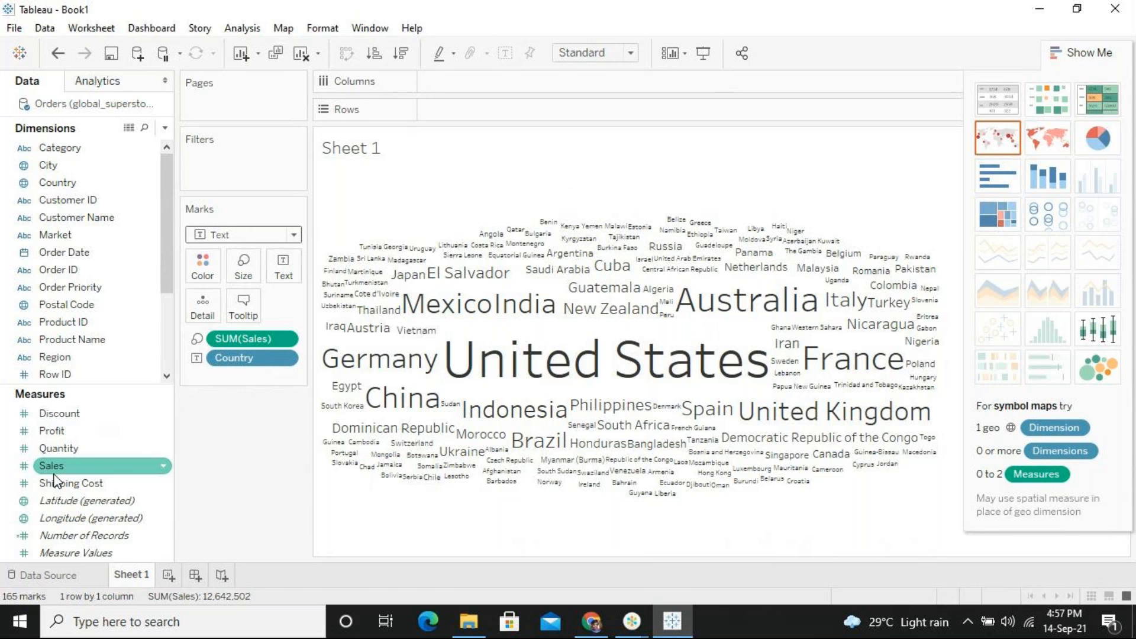
pyautogui.moveTo(75, 465); pyautogui.dragTo(204, 280)
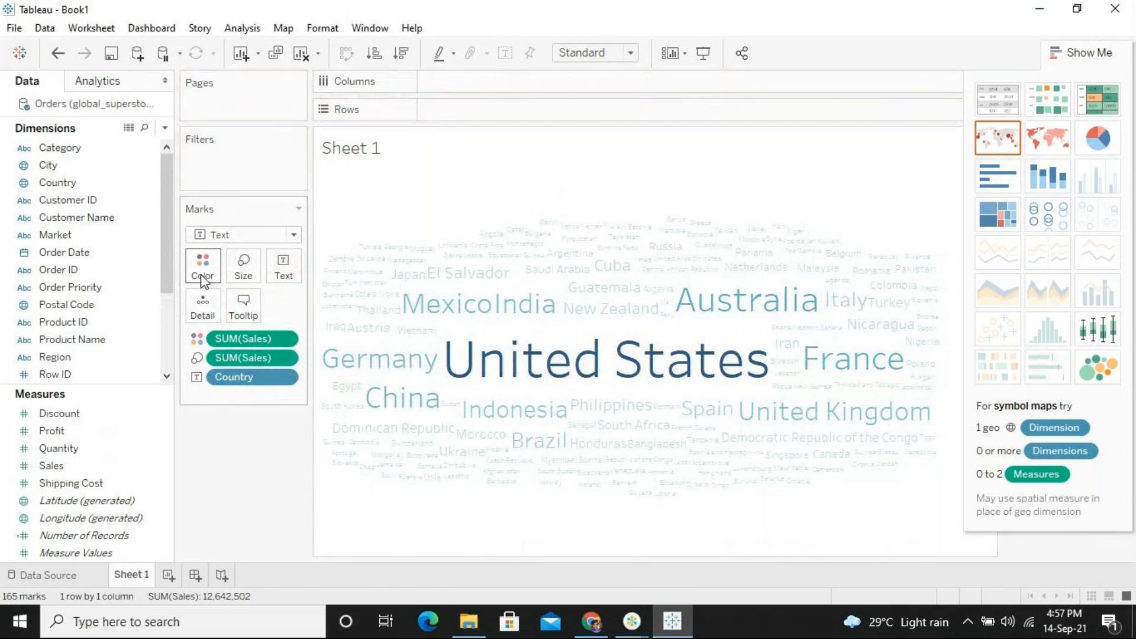
# Step: Examine the sales figures of individual countries in the word cloud, including United States, Australia, Brazil and Mexico
pyautogui.moveTo(659, 398)
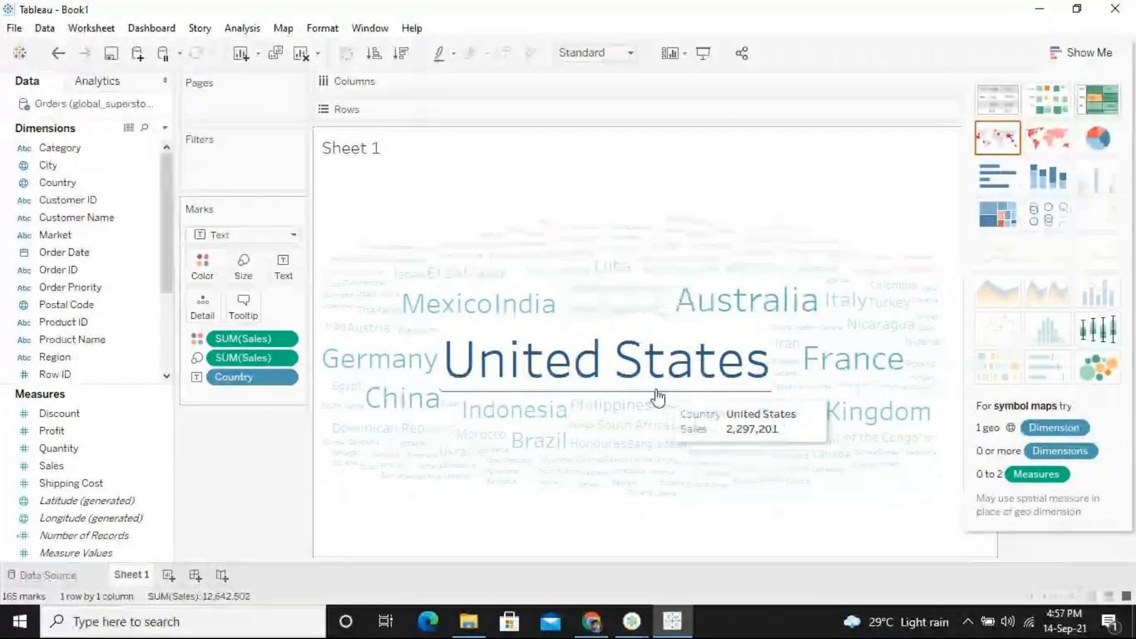
pyautogui.moveTo(738, 283)
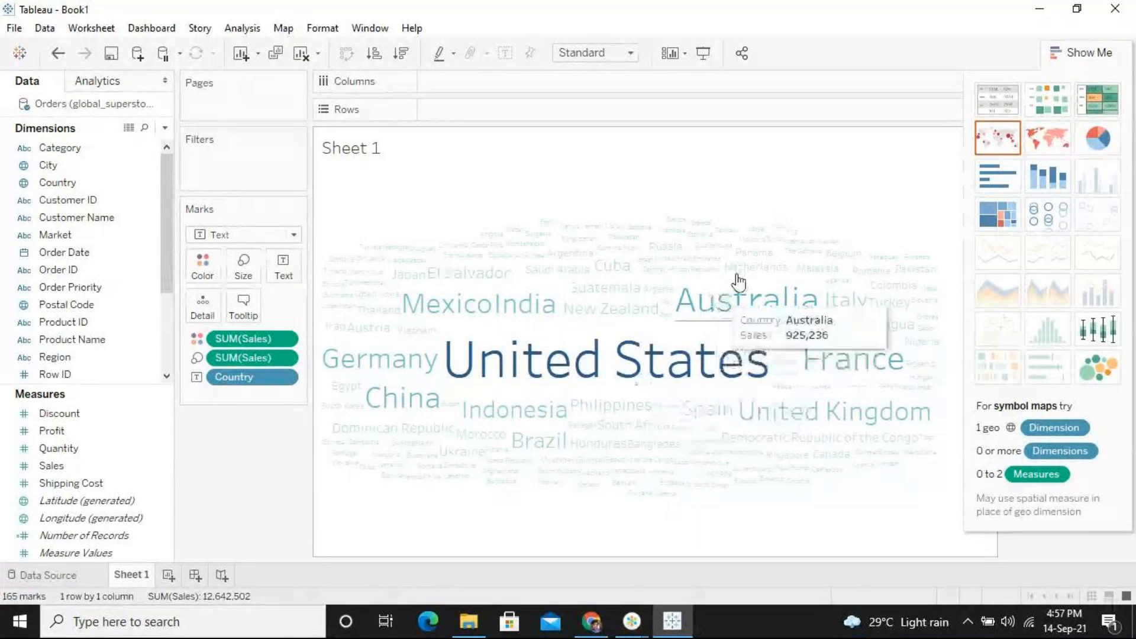
pyautogui.moveTo(562, 437)
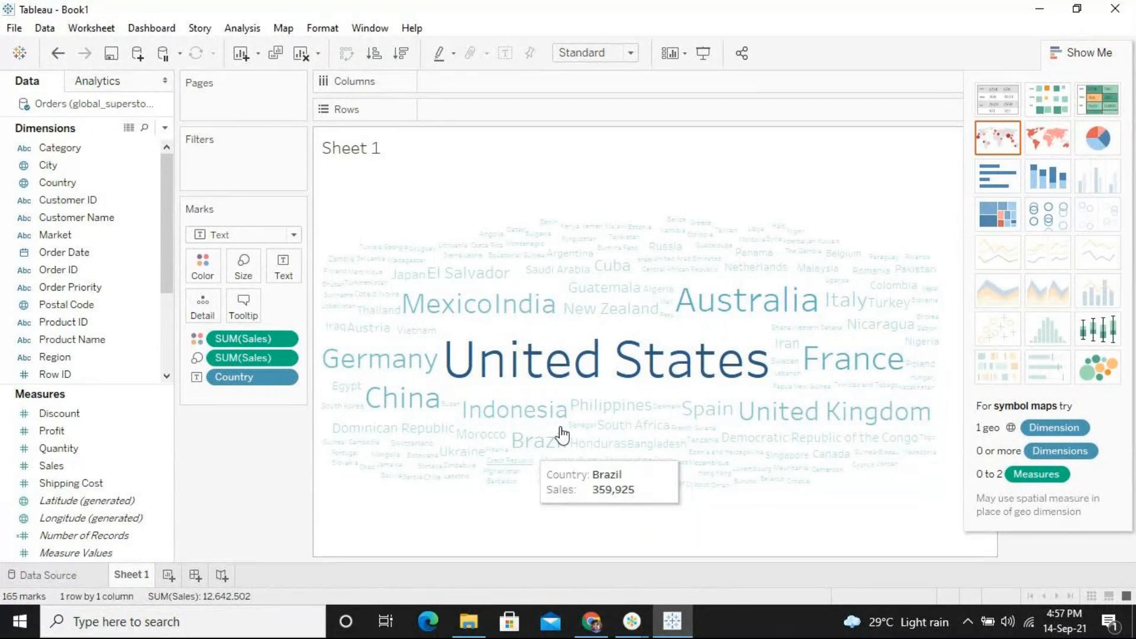
pyautogui.moveTo(571, 467)
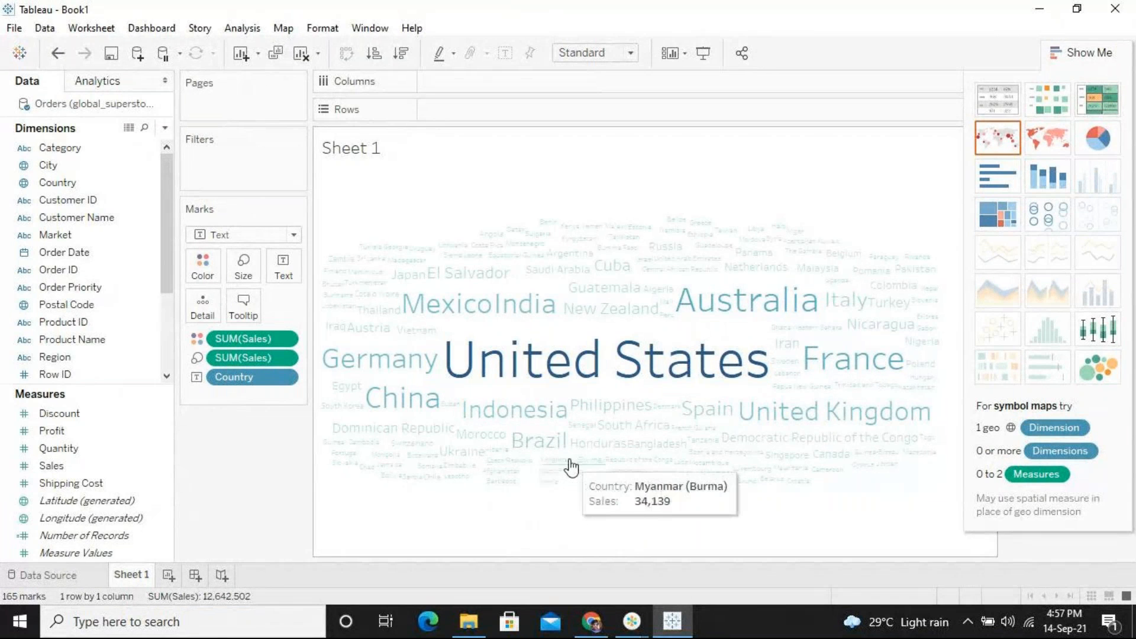
pyautogui.moveTo(791, 431)
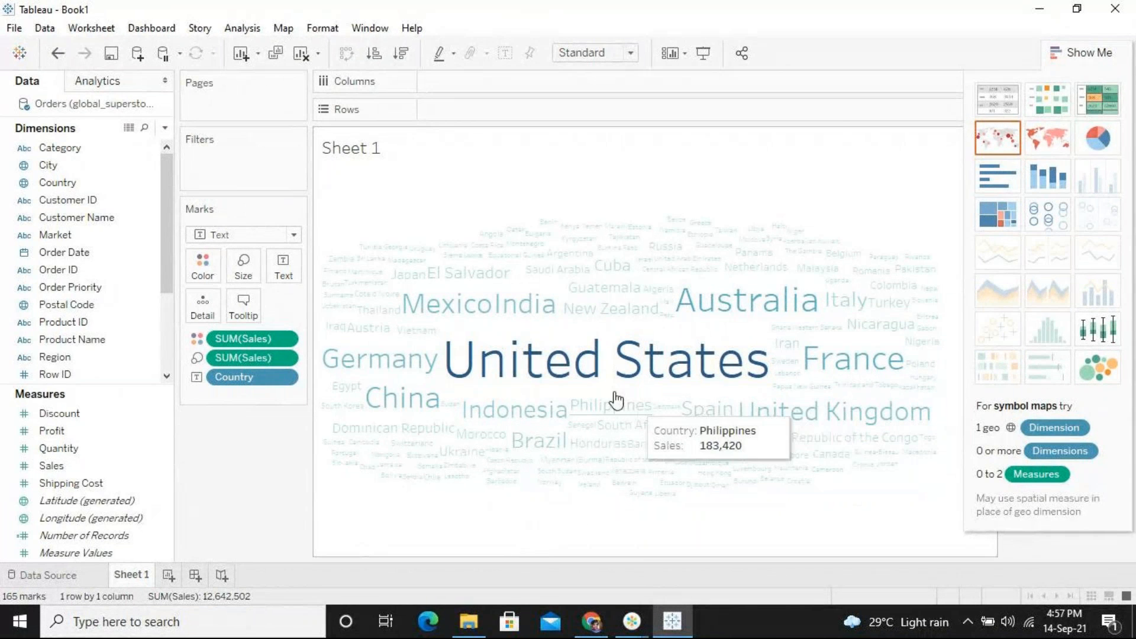
pyautogui.moveTo(623, 379)
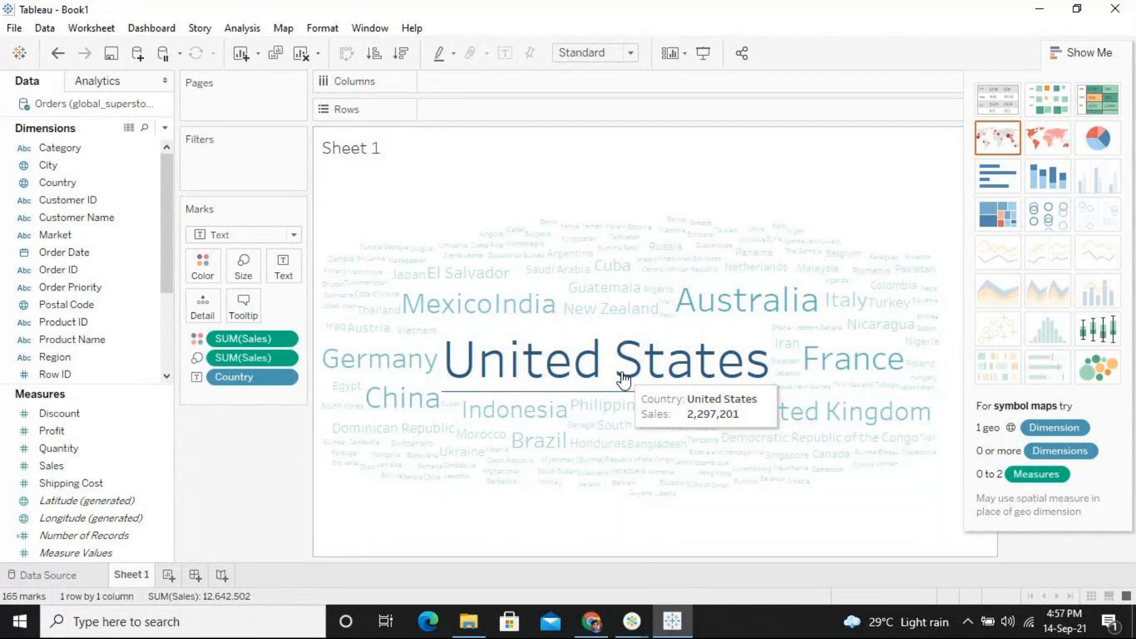
pyautogui.moveTo(513, 321)
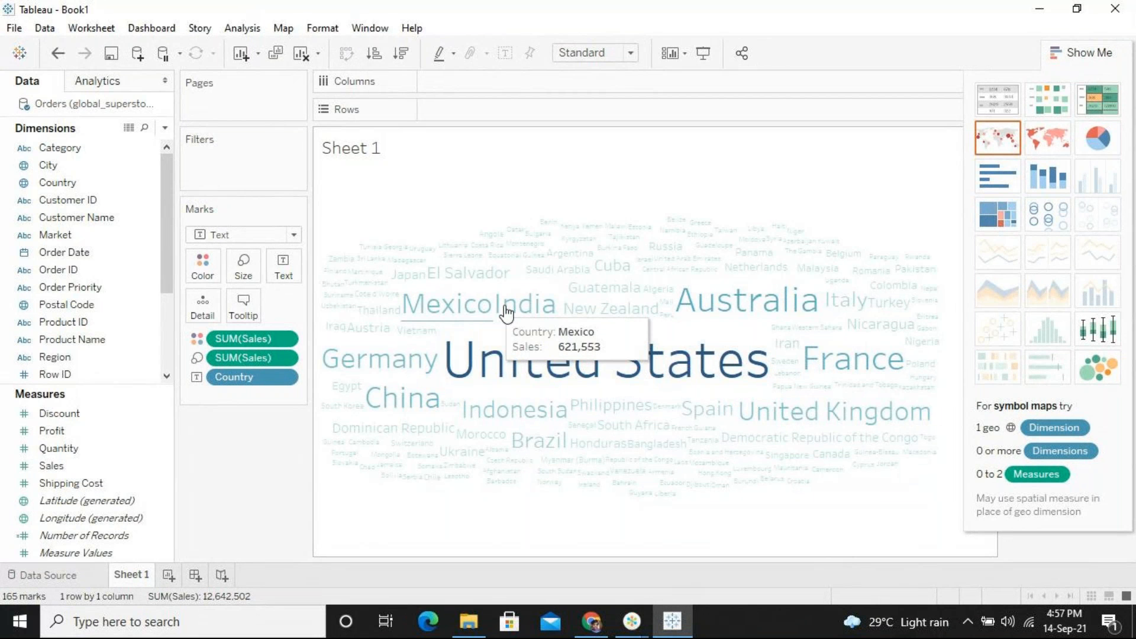
pyautogui.moveTo(410, 296)
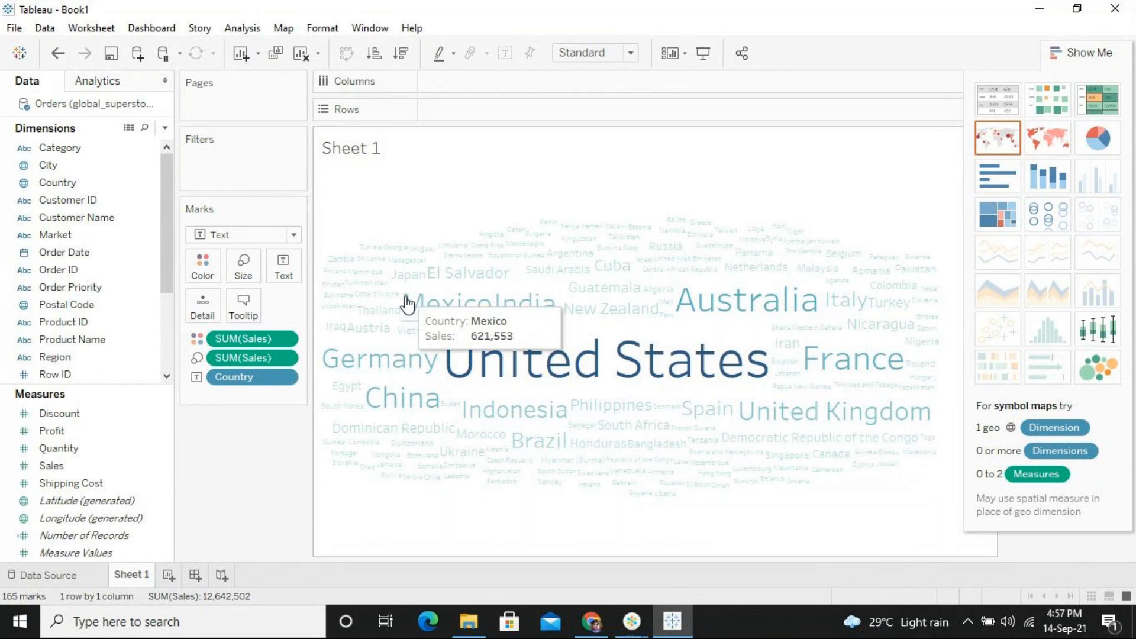
pyautogui.moveTo(494, 338)
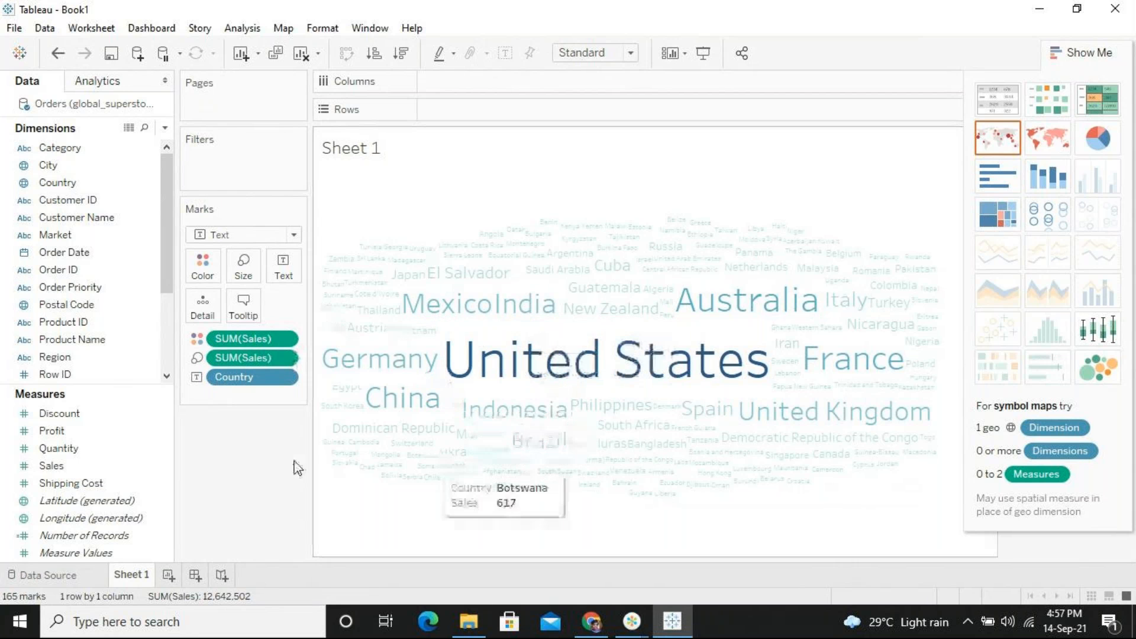
# Step: Hide the chart type suggestions and open the color palette settings for the Sales measure
pyautogui.moveTo(544, 344)
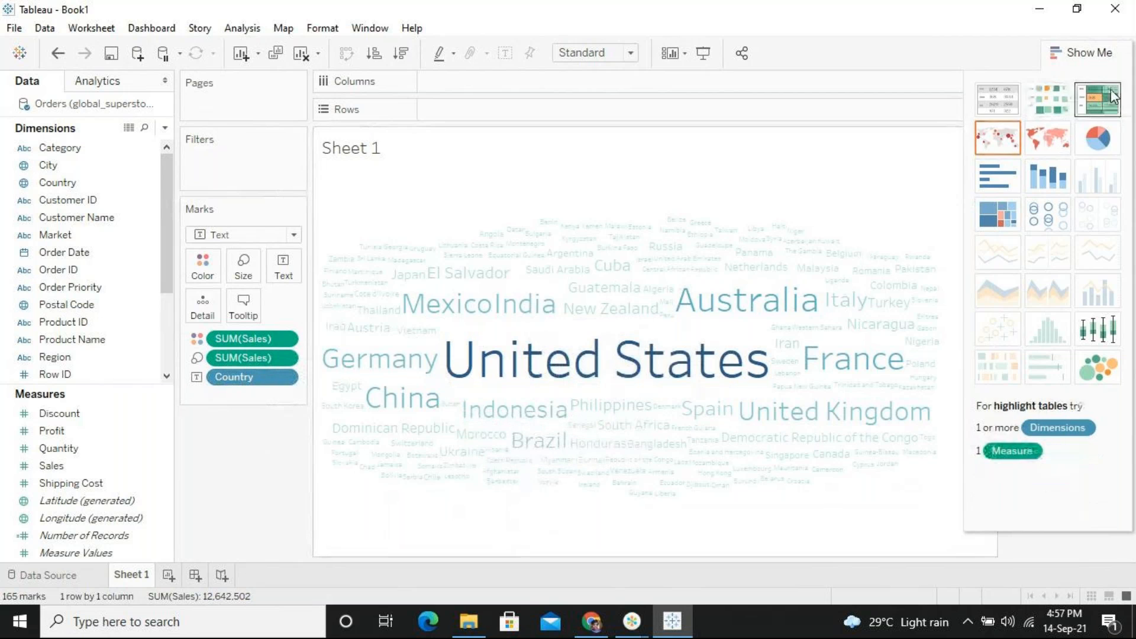
pyautogui.click(1102, 56)
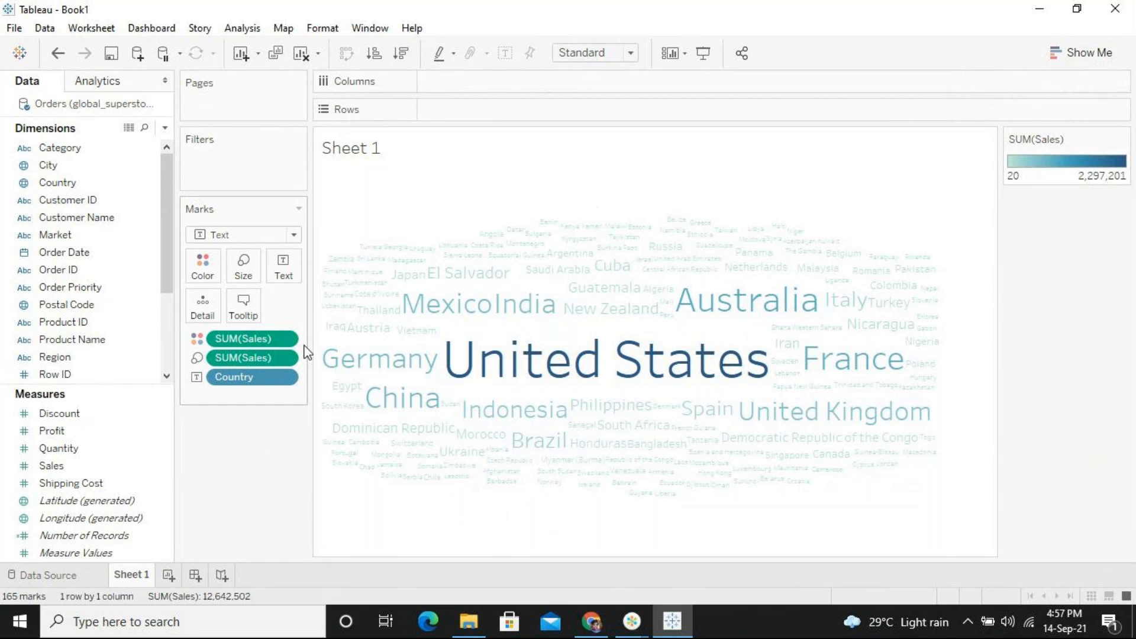
pyautogui.click(196, 261)
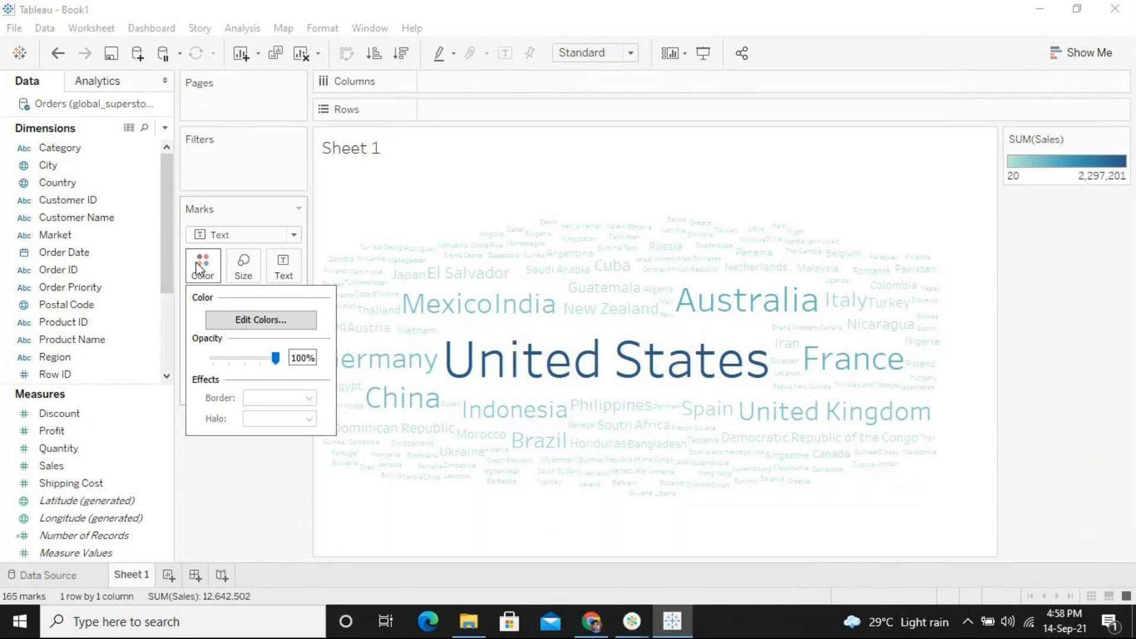
pyautogui.click(201, 271)
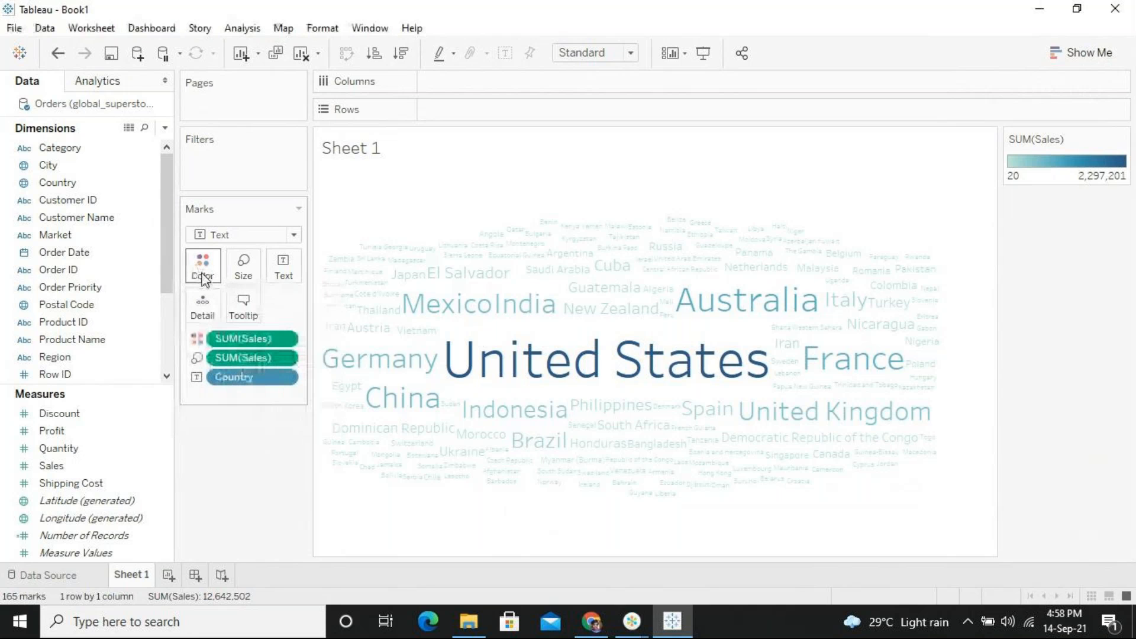
pyautogui.click(203, 274)
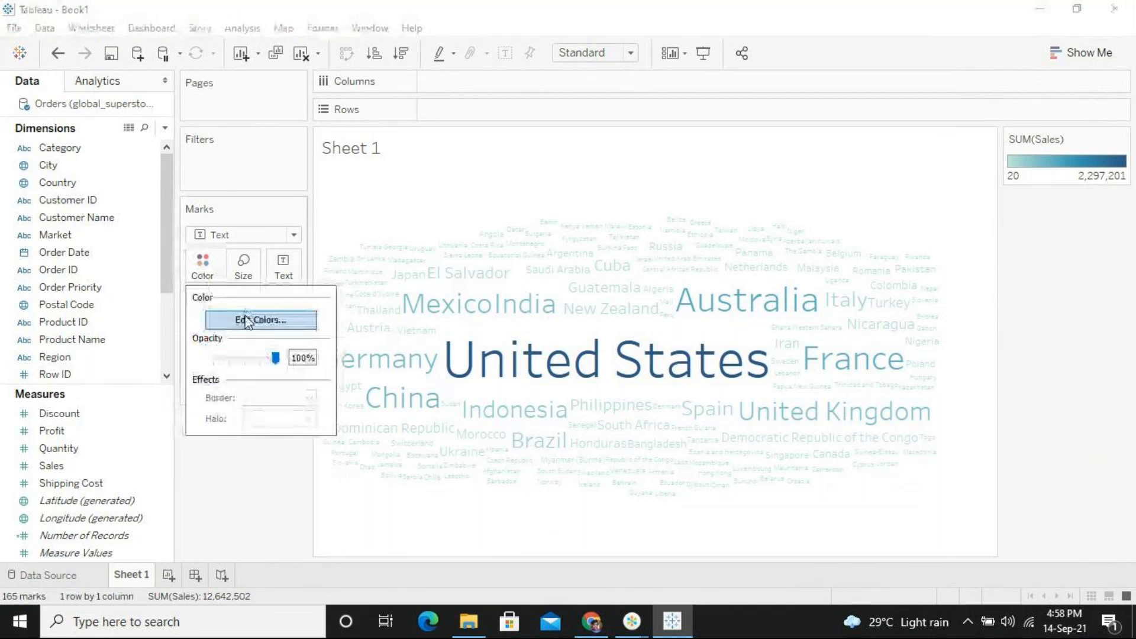
pyautogui.click(234, 323)
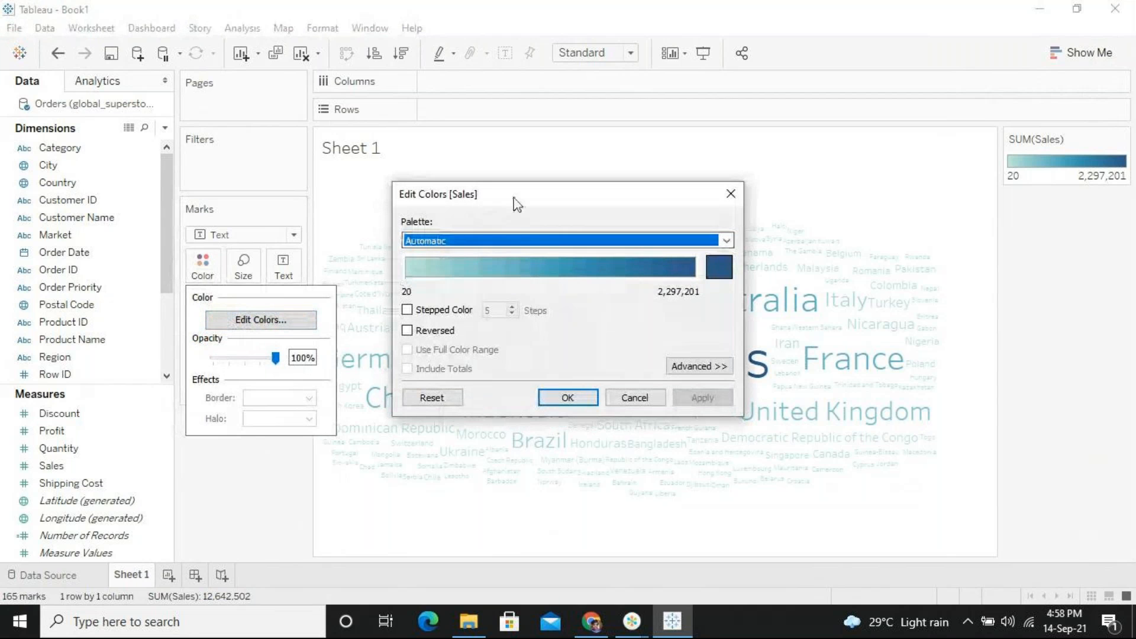
pyautogui.moveTo(517, 200); pyautogui.dragTo(659, 223)
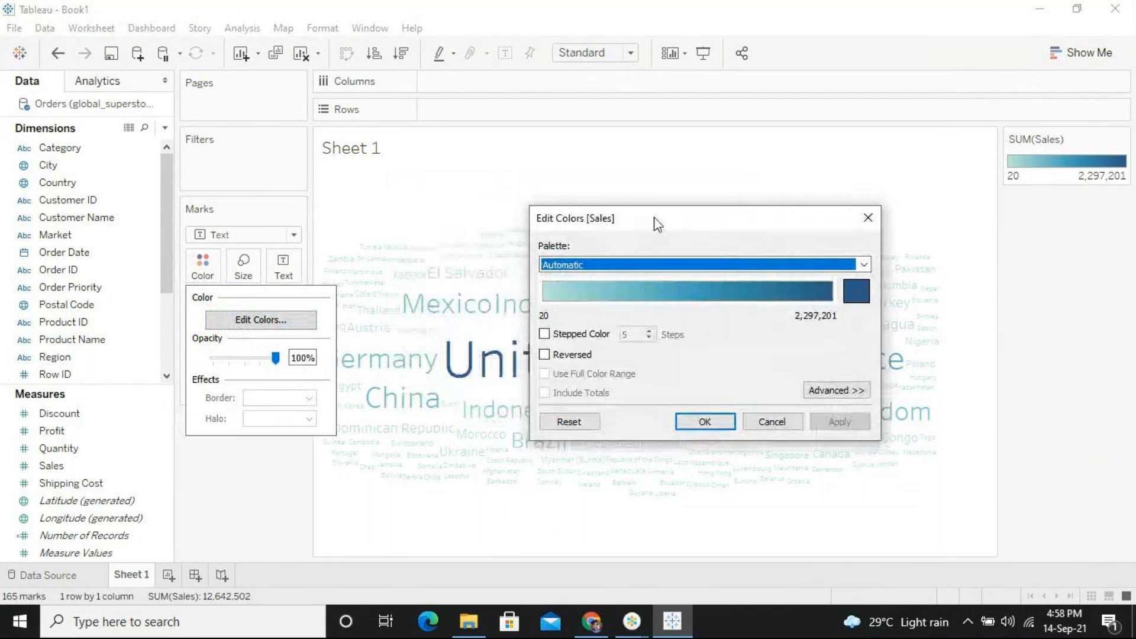
# Step: Apply the Red-Green-White Diverging palette to the Sales colors of the country names
pyautogui.click(616, 267)
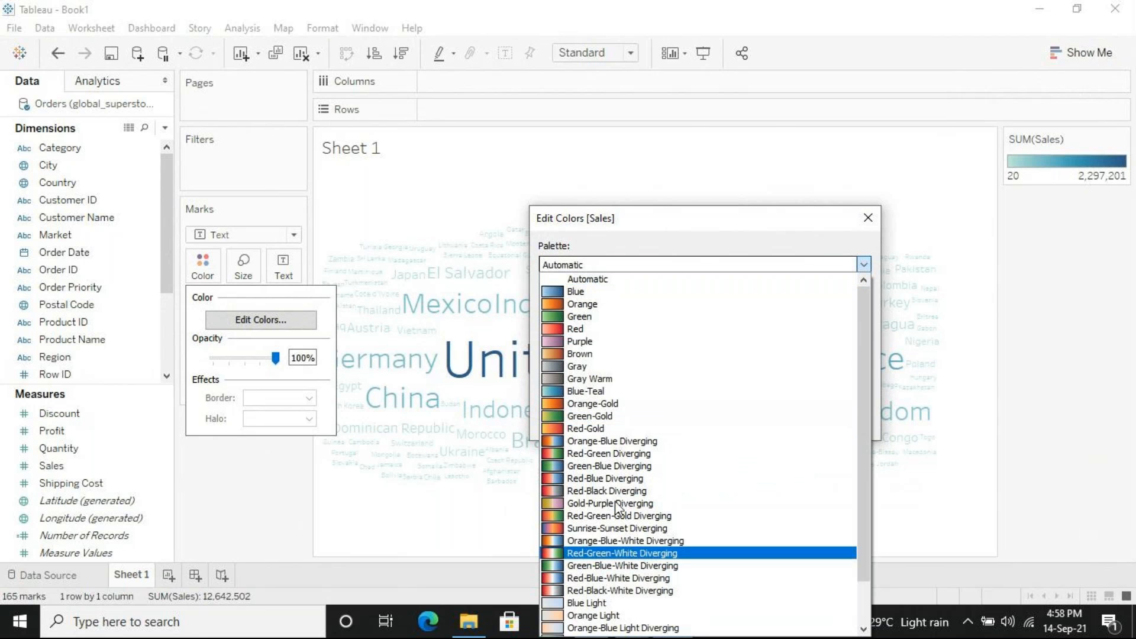
pyautogui.click(649, 553)
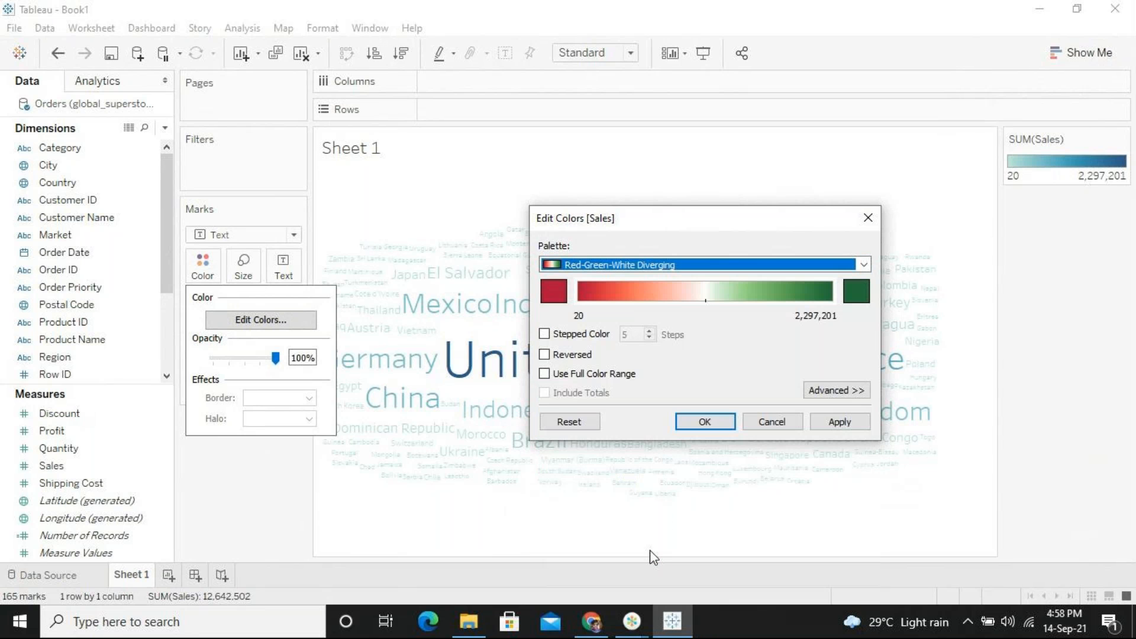
pyautogui.click(705, 267)
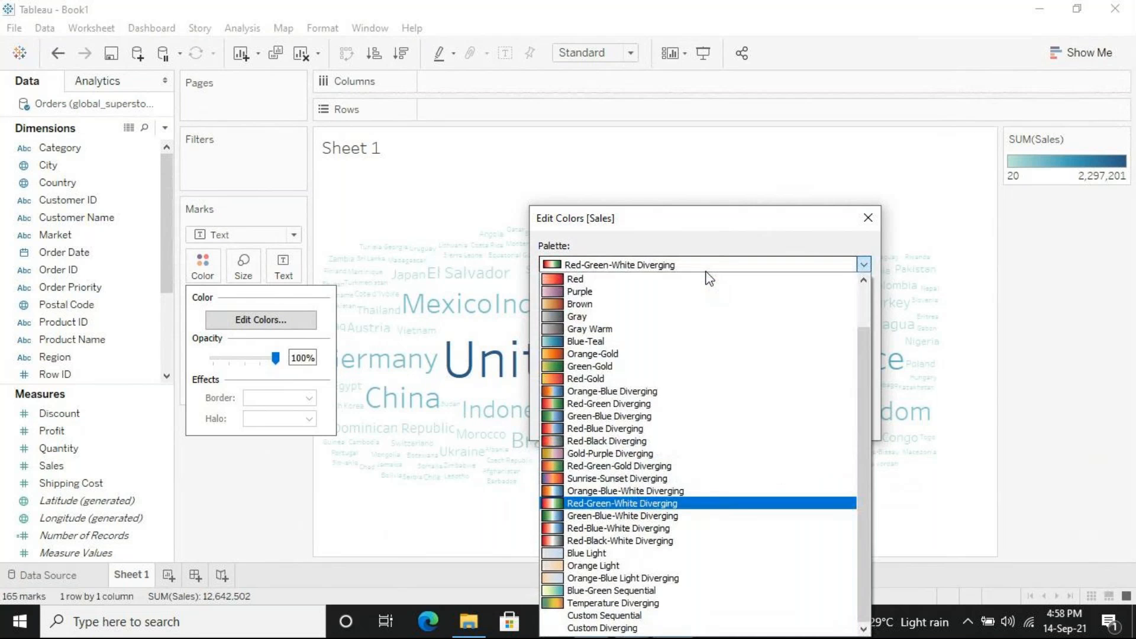
pyautogui.click(628, 504)
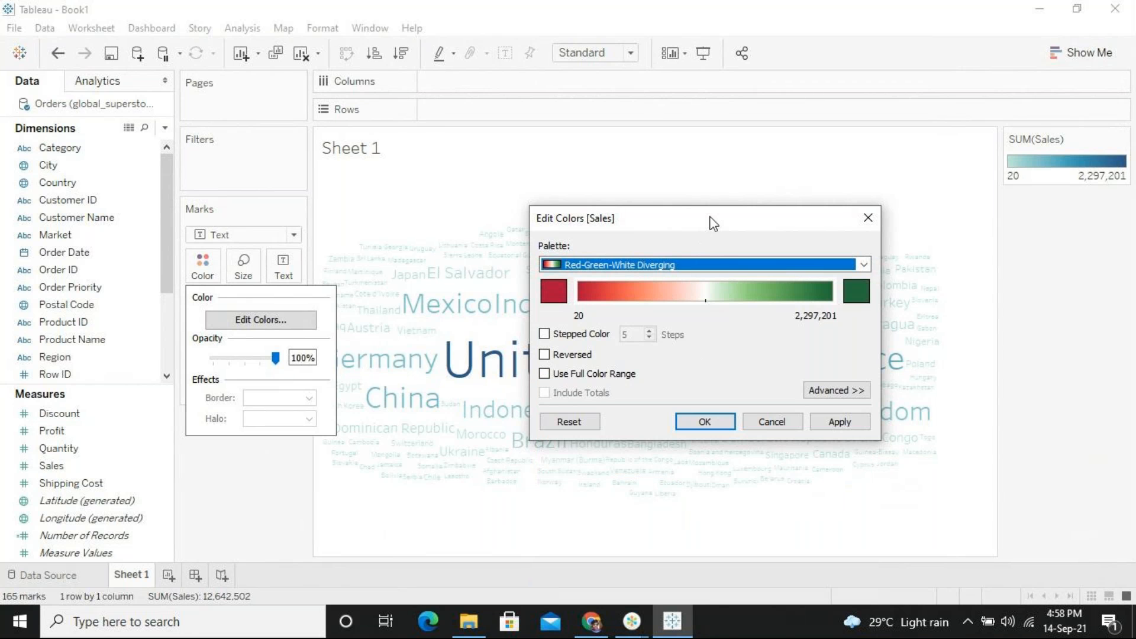
pyautogui.moveTo(713, 213); pyautogui.dragTo(946, 106)
pyautogui.click(1068, 315)
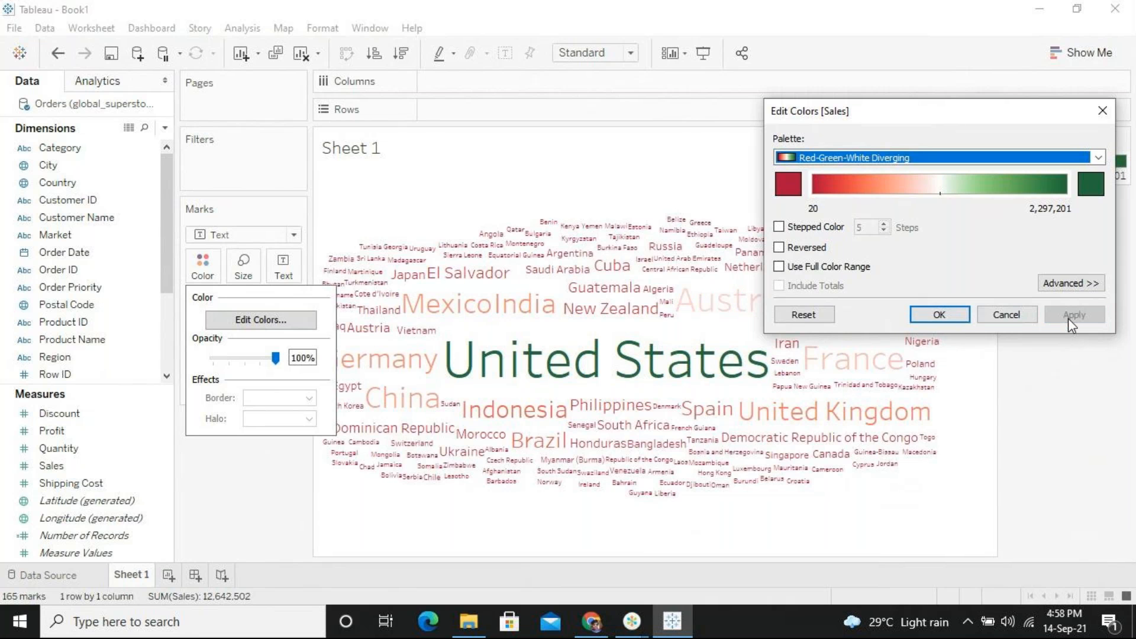
# Step: Set the Sales color palette to Sunrise-Sunset Diverging, apply it and finish editing the colors
pyautogui.click(946, 158)
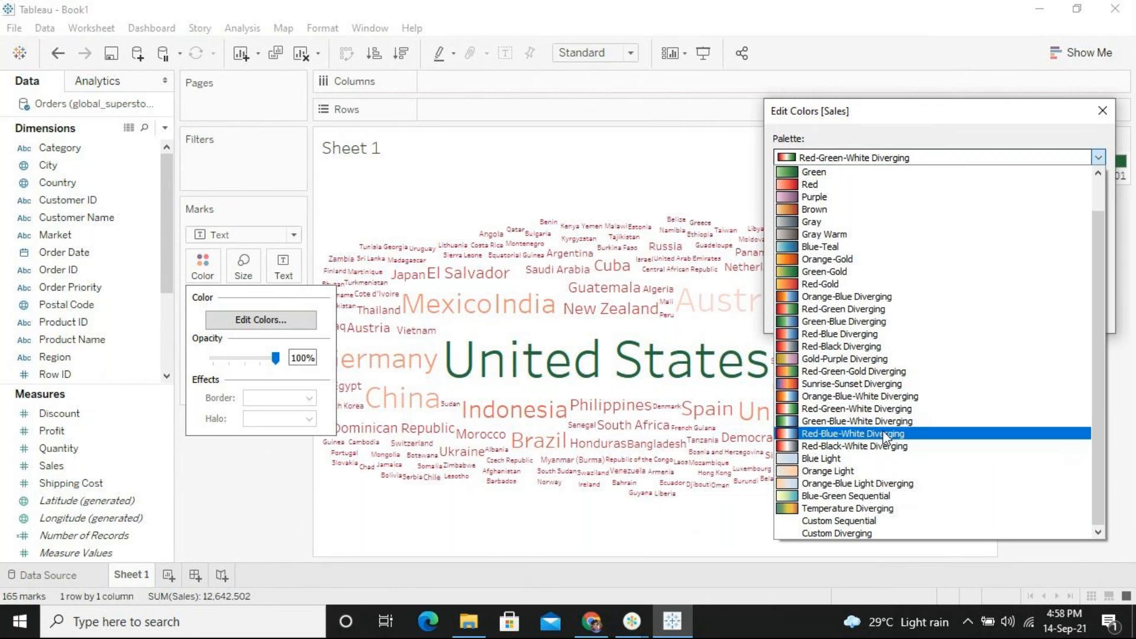
pyautogui.click(901, 386)
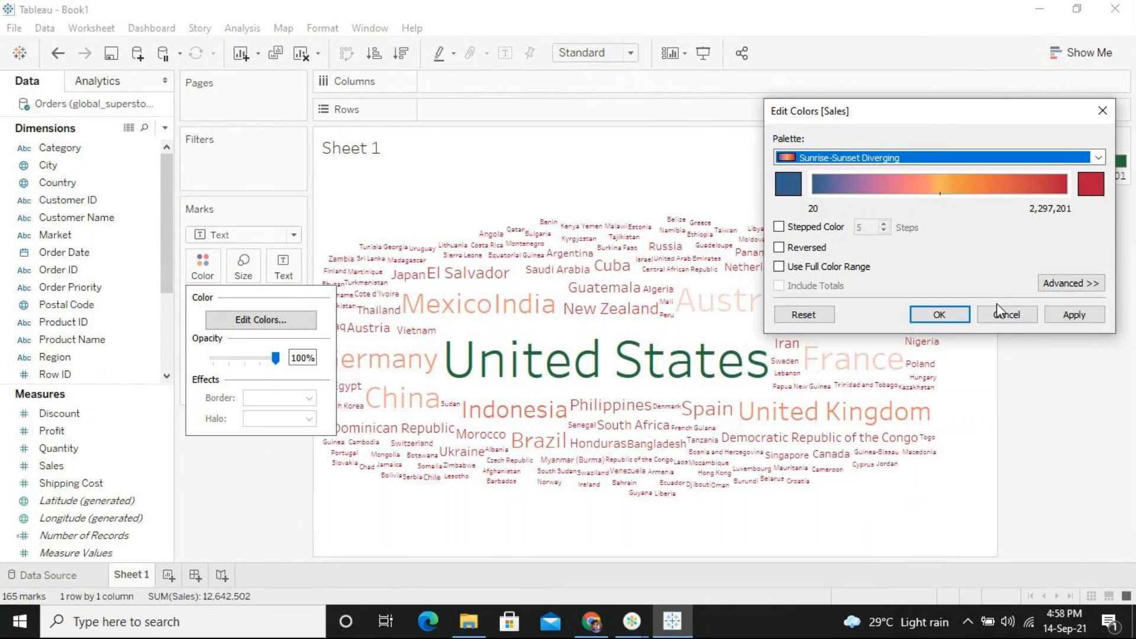
pyautogui.click(1083, 318)
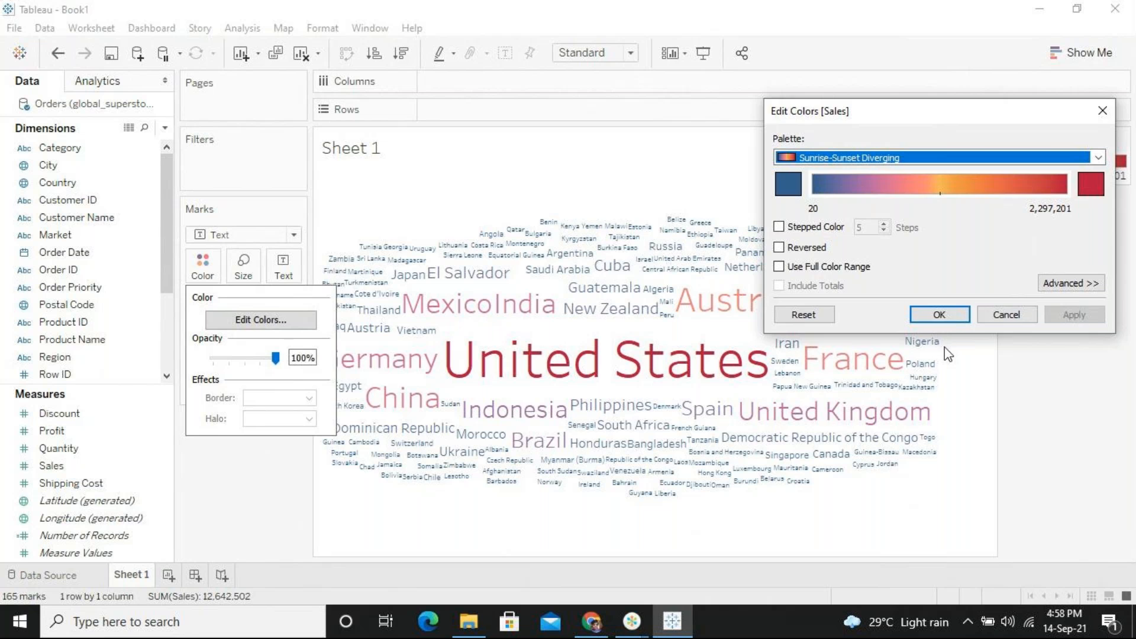
pyautogui.click(951, 314)
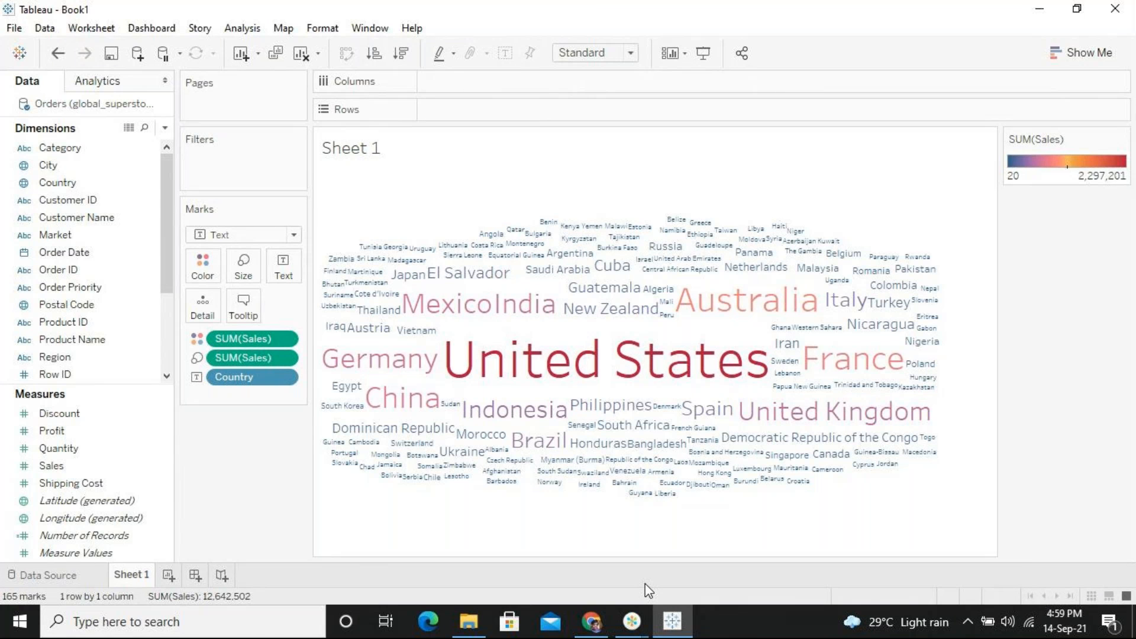
# Step: Make the Country label text in the word cloud bold and apply the change
pyautogui.click(295, 275)
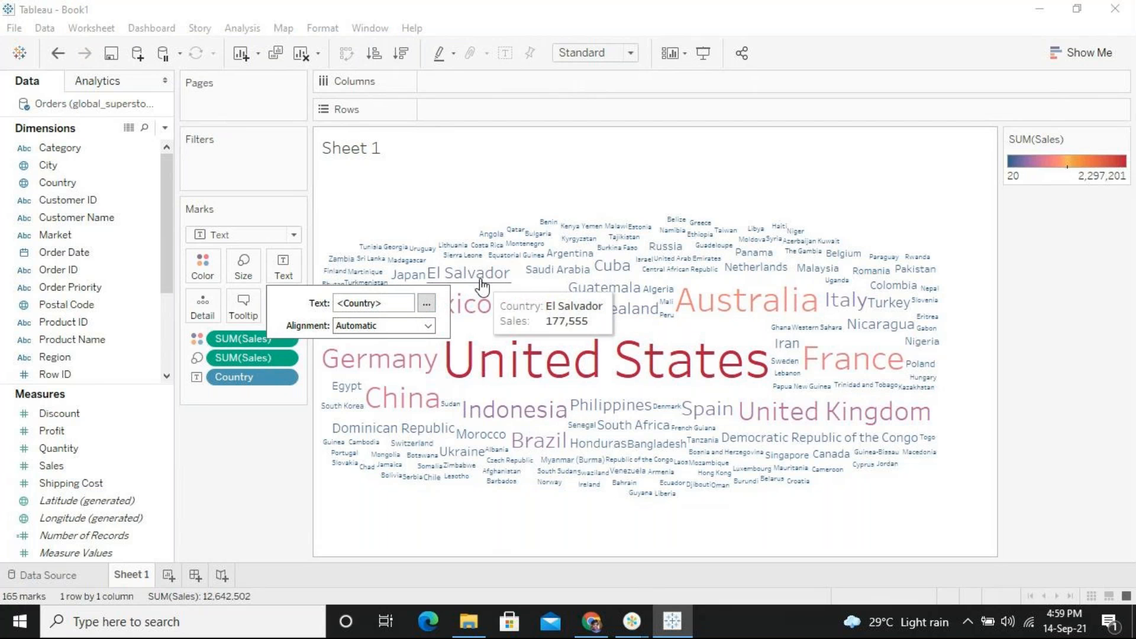
pyautogui.click(425, 303)
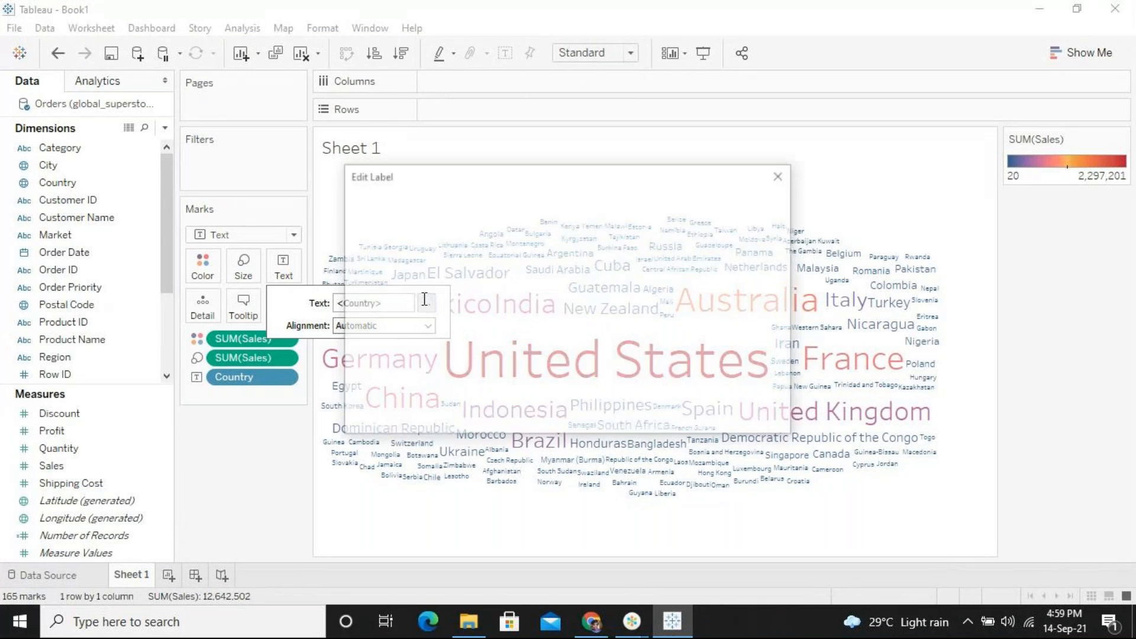
pyautogui.moveTo(607, 240); pyautogui.dragTo(513, 236)
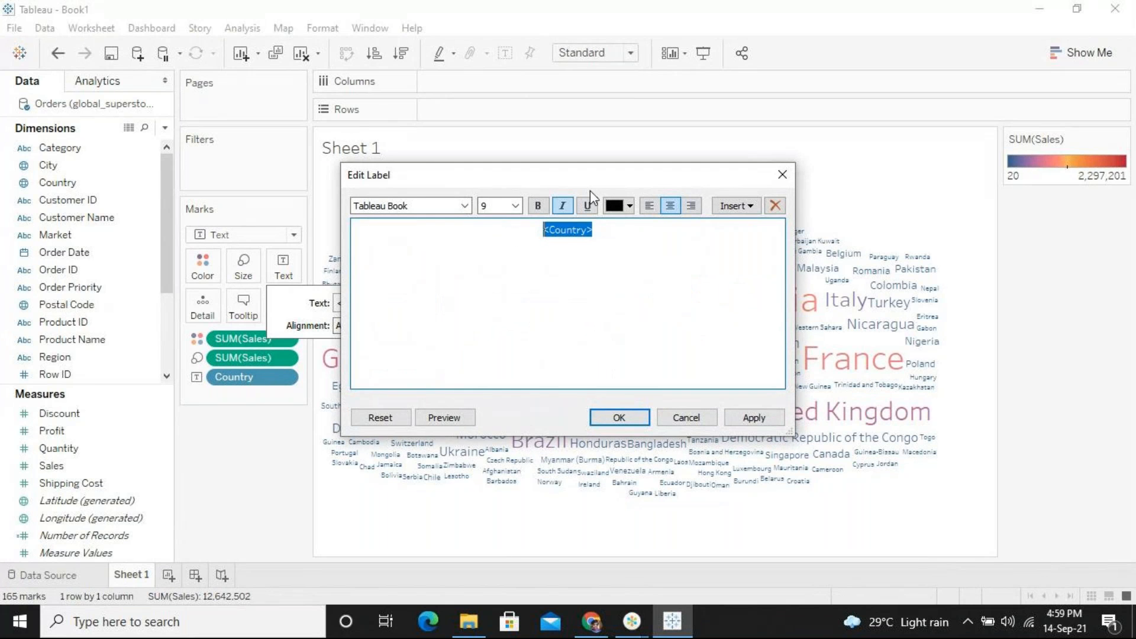
pyautogui.moveTo(603, 180); pyautogui.dragTo(911, 200)
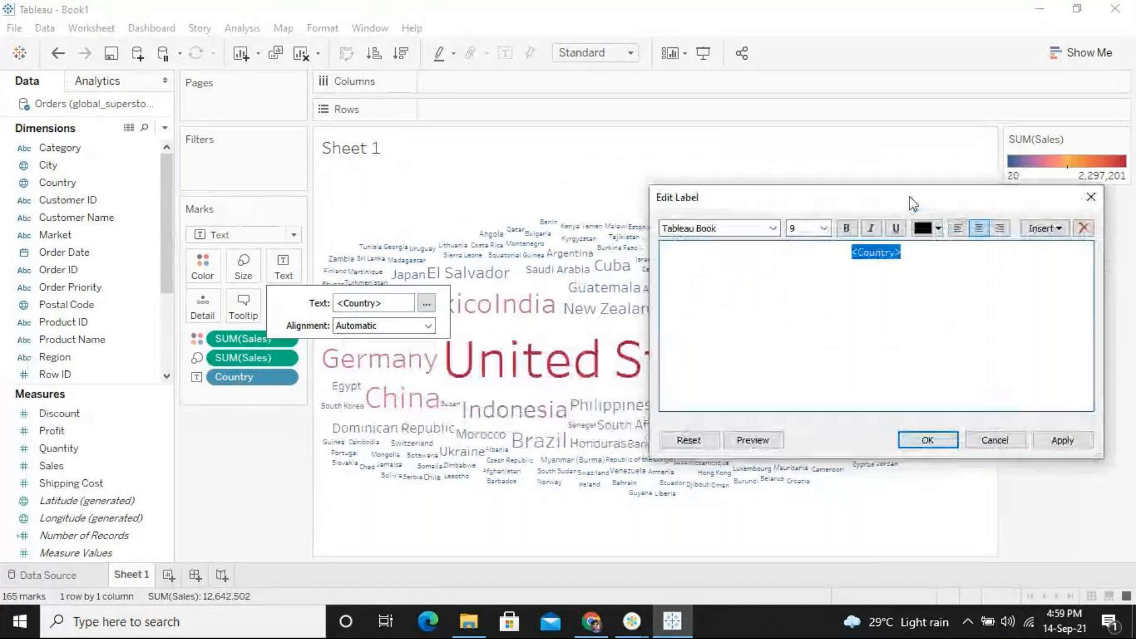
pyautogui.click(847, 228)
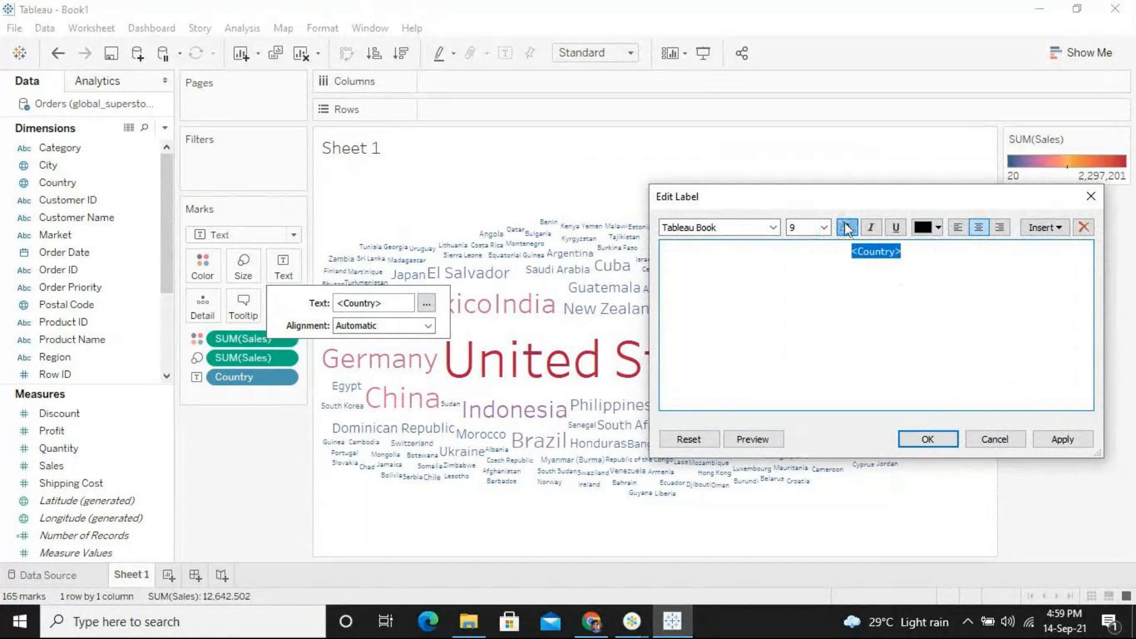
pyautogui.click(1067, 444)
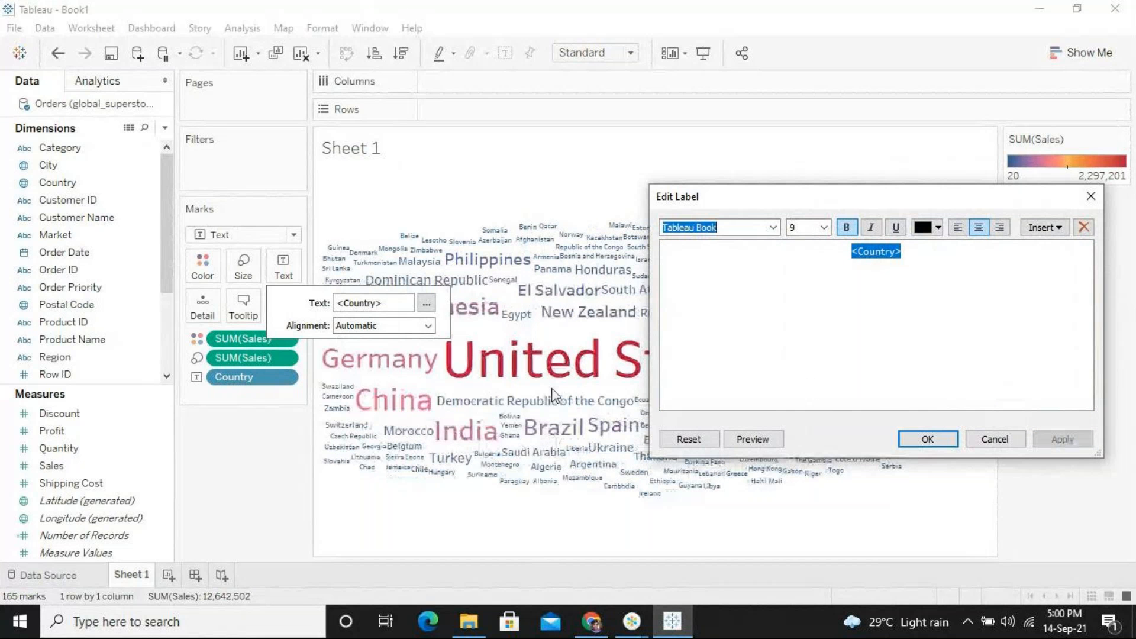
# Step: Set the Country label's font size to 10 and apply it to the word cloud
pyautogui.click(815, 226)
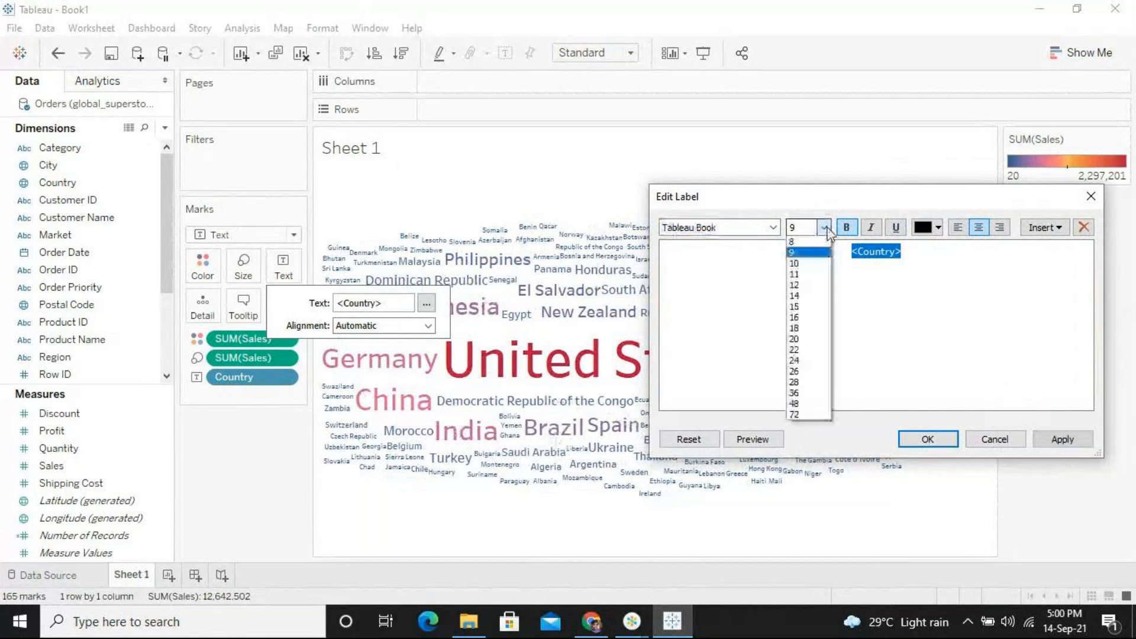
pyautogui.click(812, 264)
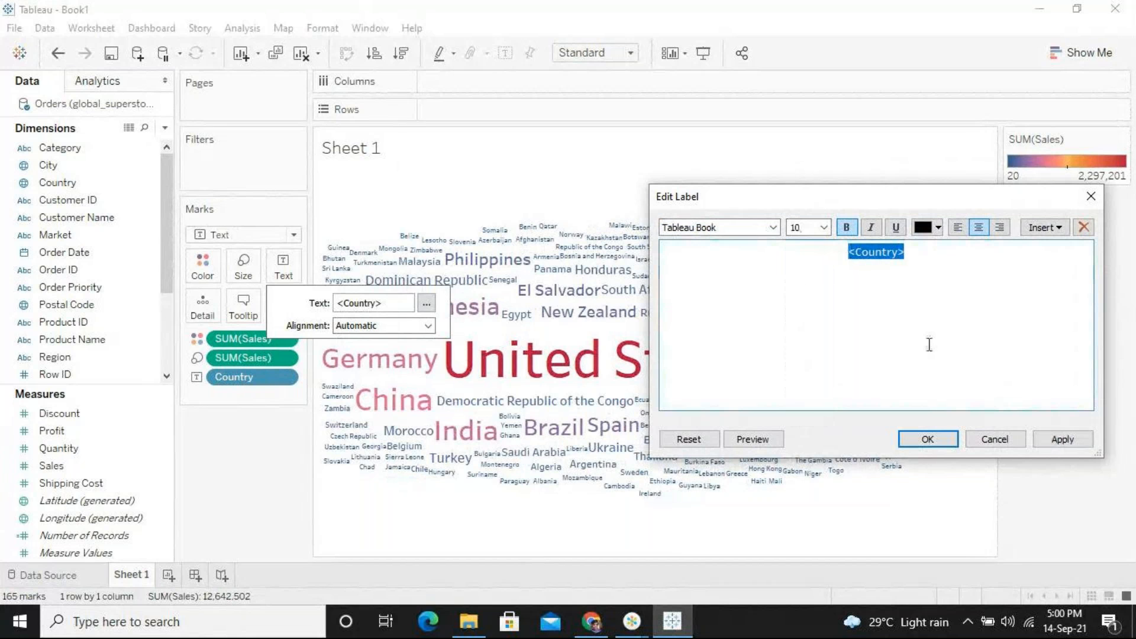
pyautogui.click(1073, 444)
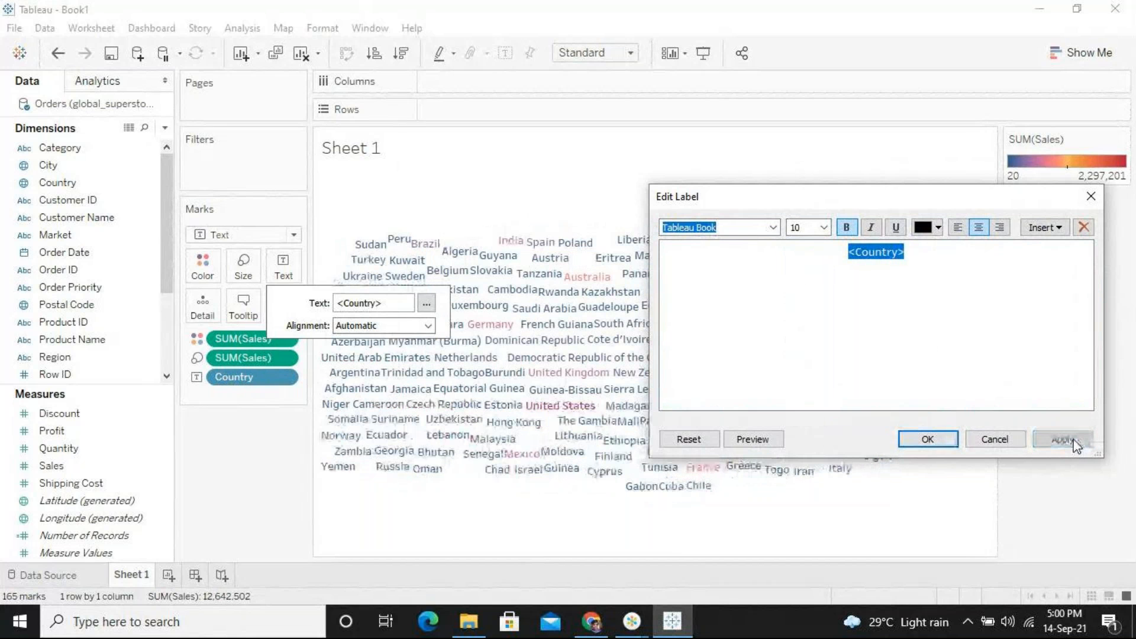
# Step: Set the Country label's font size to 9, apply it and finish editing the label
pyautogui.click(823, 228)
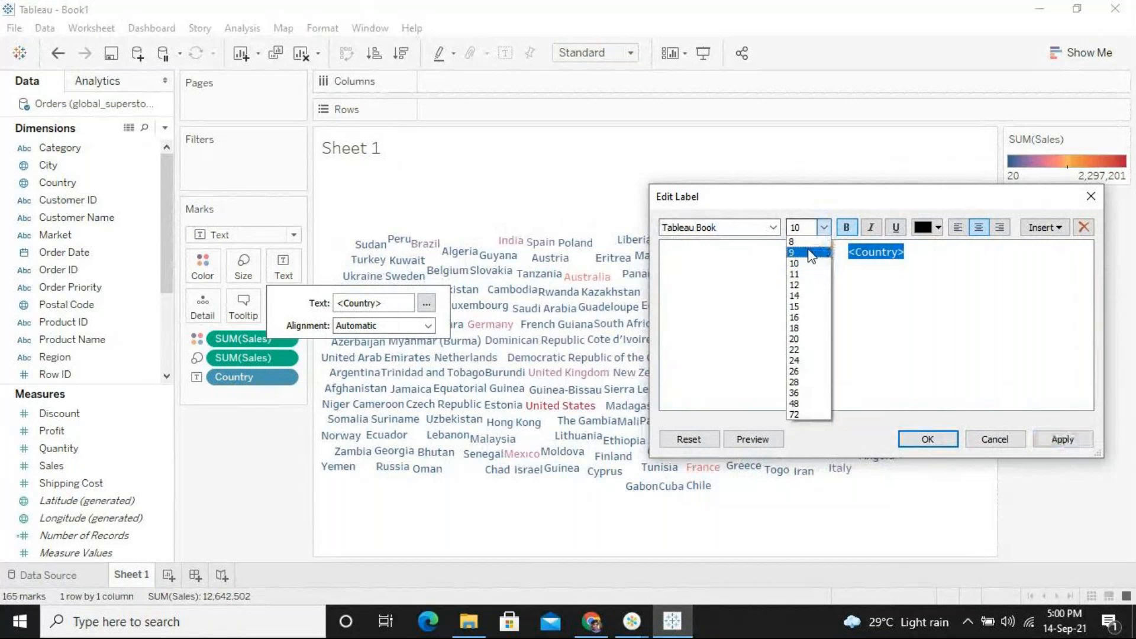
pyautogui.click(803, 252)
pyautogui.click(1057, 441)
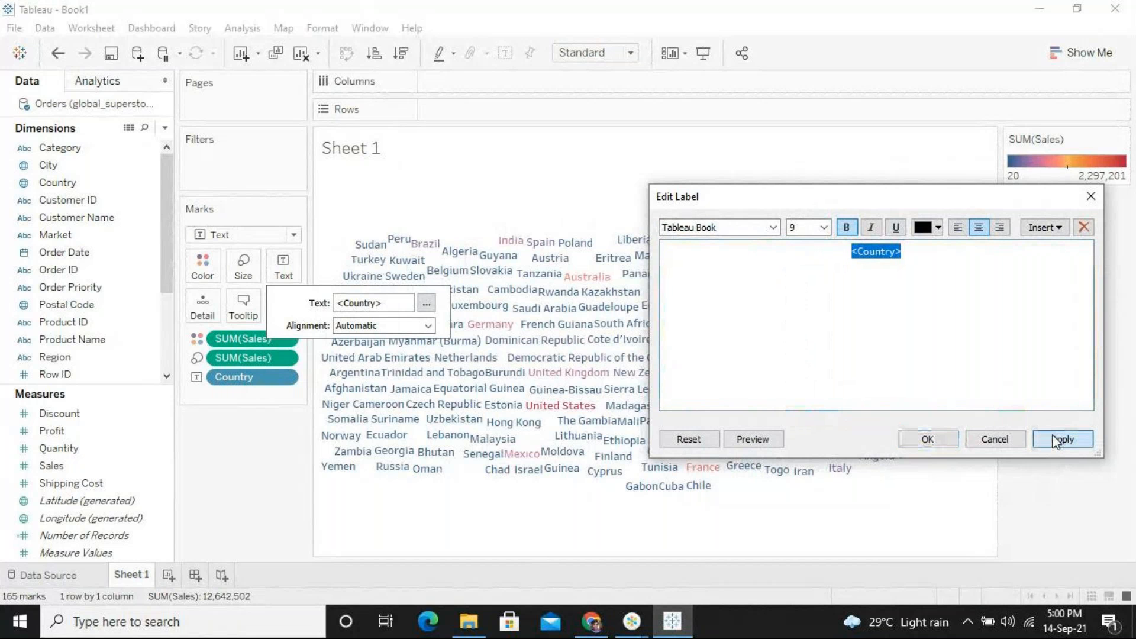
pyautogui.click(928, 439)
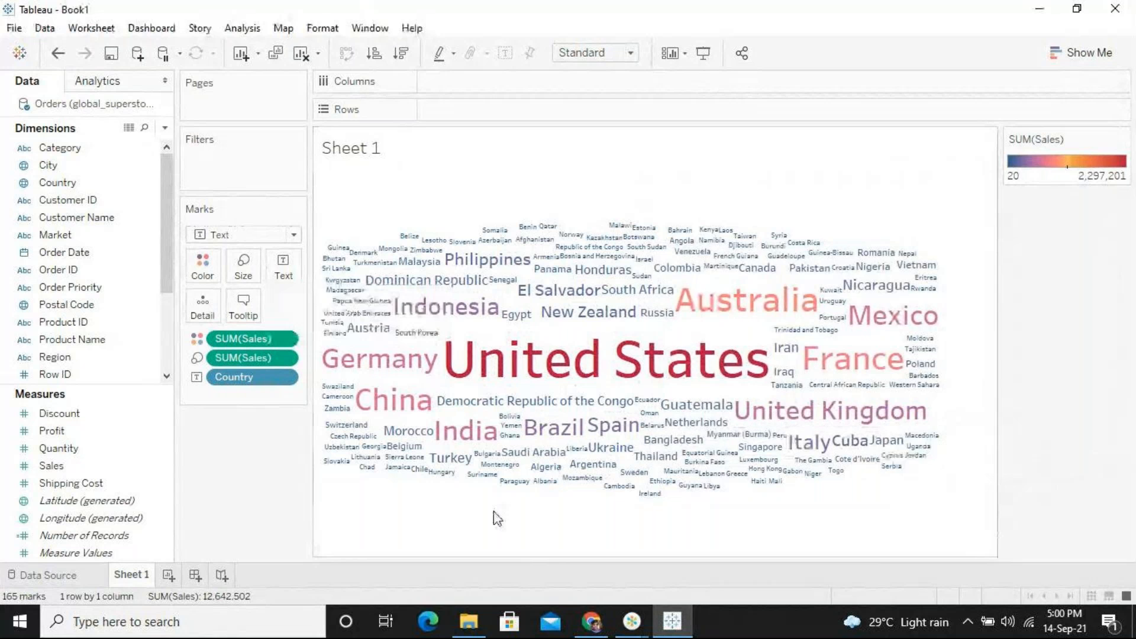
# Step: Rename the word cloud worksheet as Word Map
pyautogui.moveTo(571, 353)
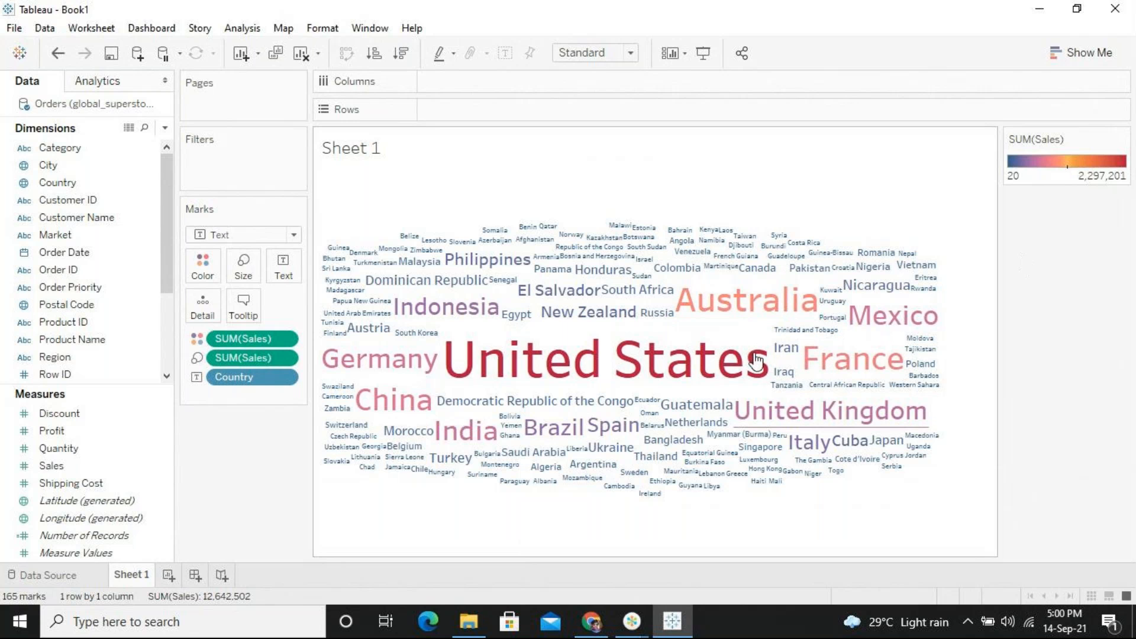
pyautogui.moveTo(861, 317)
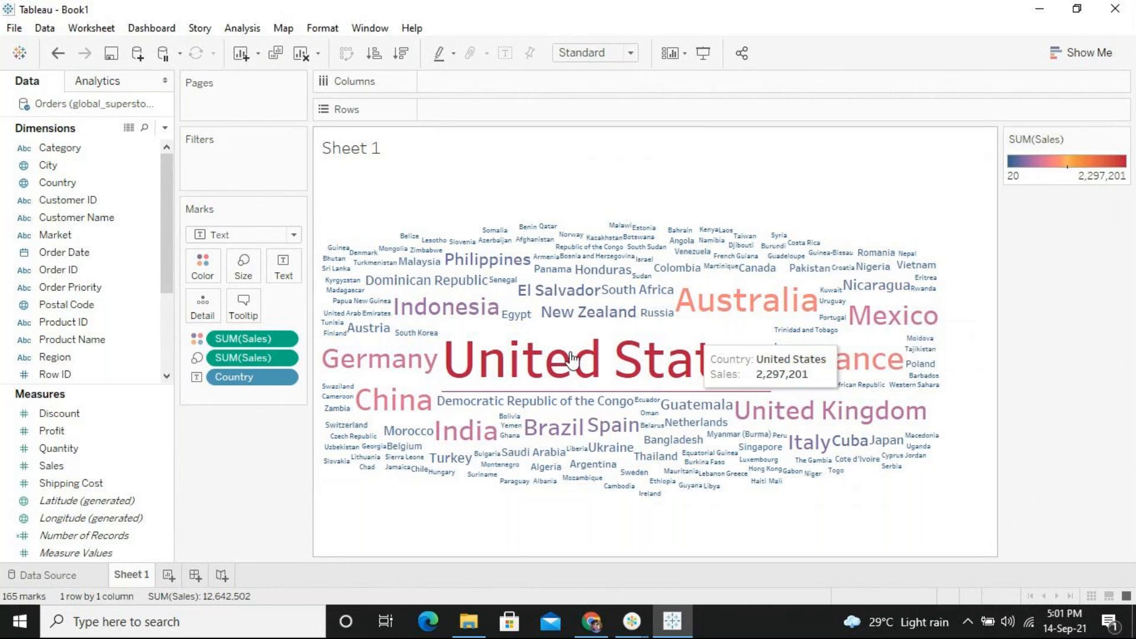
pyautogui.rightClick(121, 580)
pyautogui.click(177, 374)
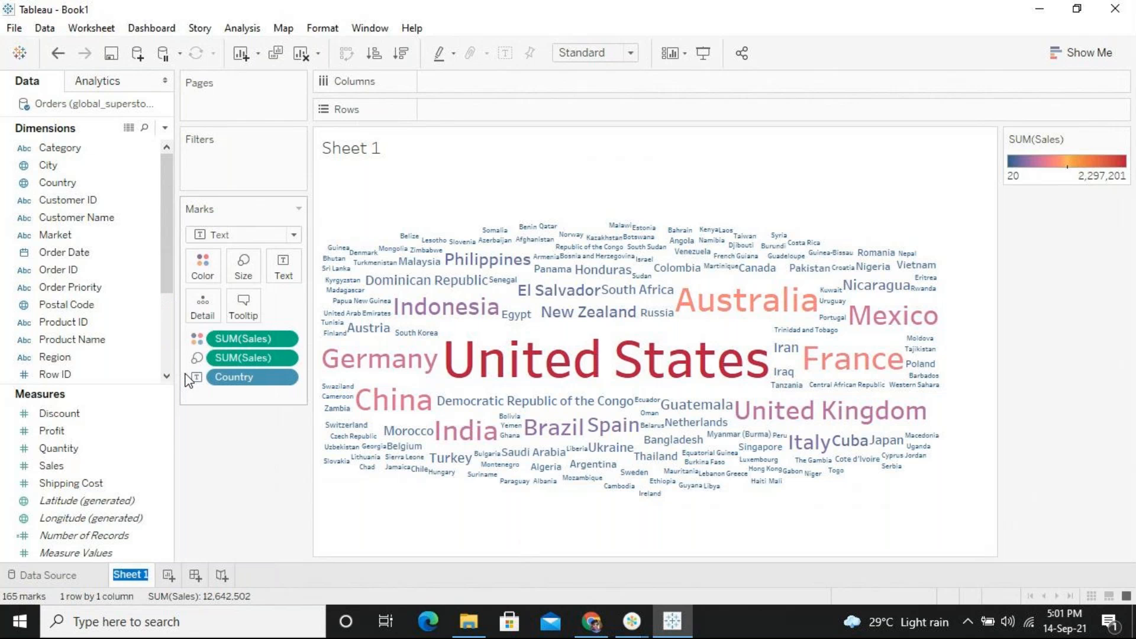
pyautogui.write('Word map')
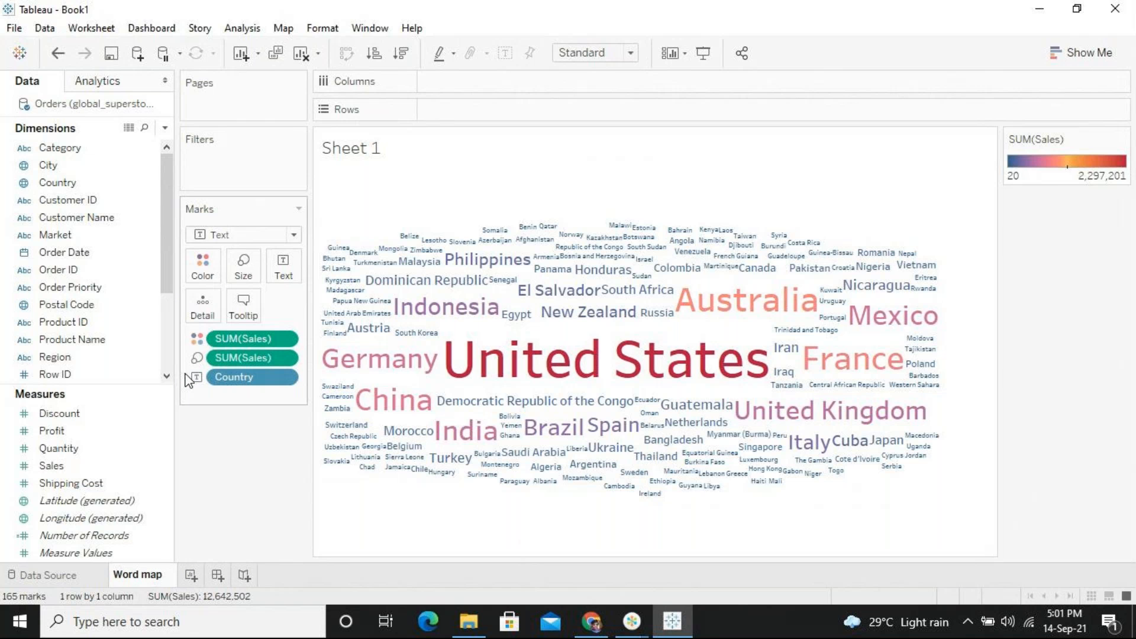
pyautogui.press('BackSpace')
pyautogui.press('BackSpace')
pyautogui.press('BackSpace')
pyautogui.write('Map')
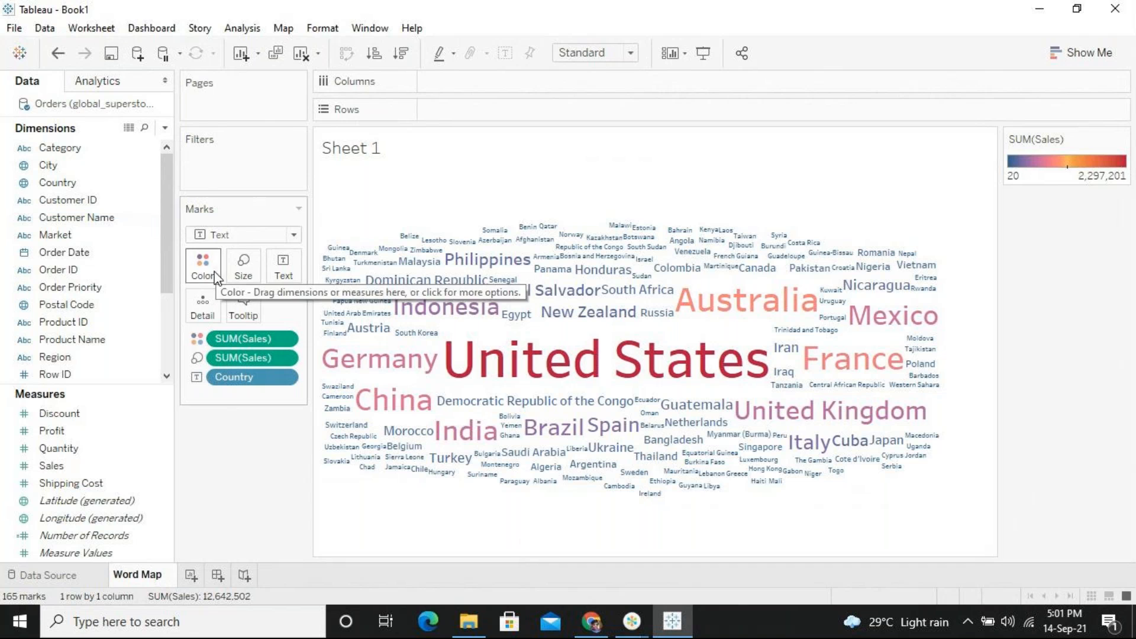
pyautogui.click(261, 415)
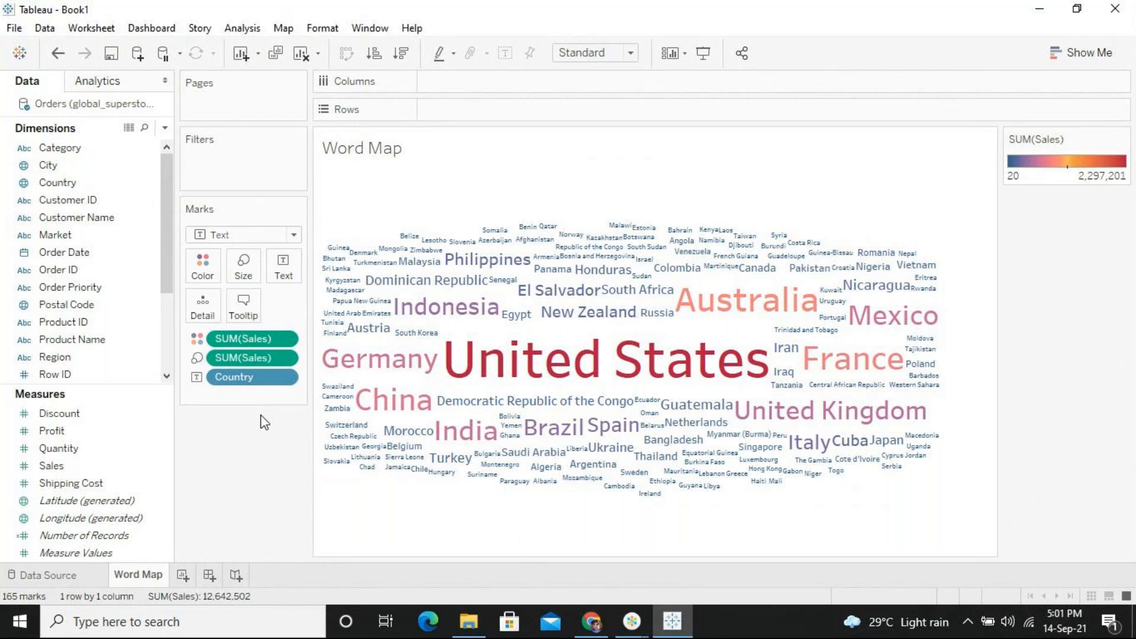
# Step: Add a new blank worksheet after the Word Map sheet
pyautogui.click(183, 576)
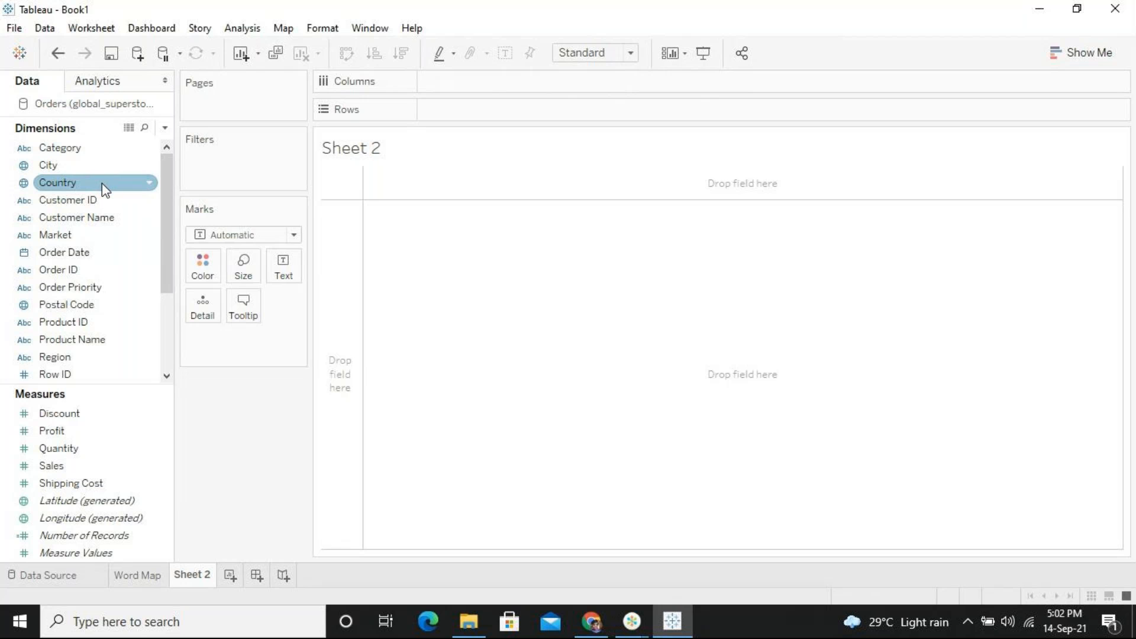
pyautogui.moveTo(132, 178); pyautogui.dragTo(288, 268)
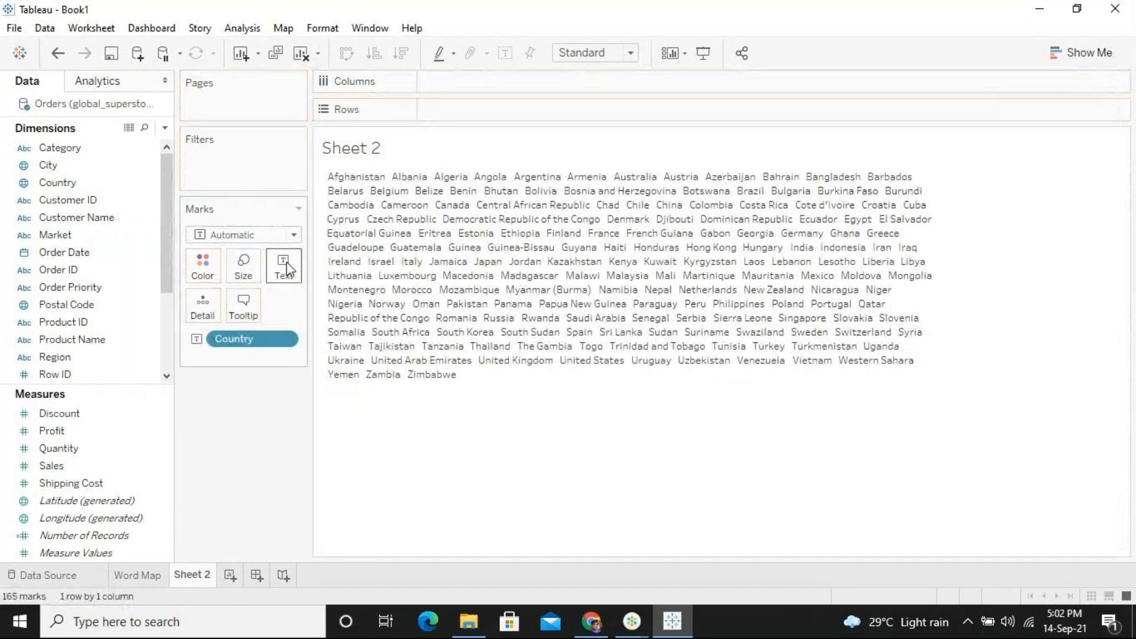
pyautogui.click(78, 254)
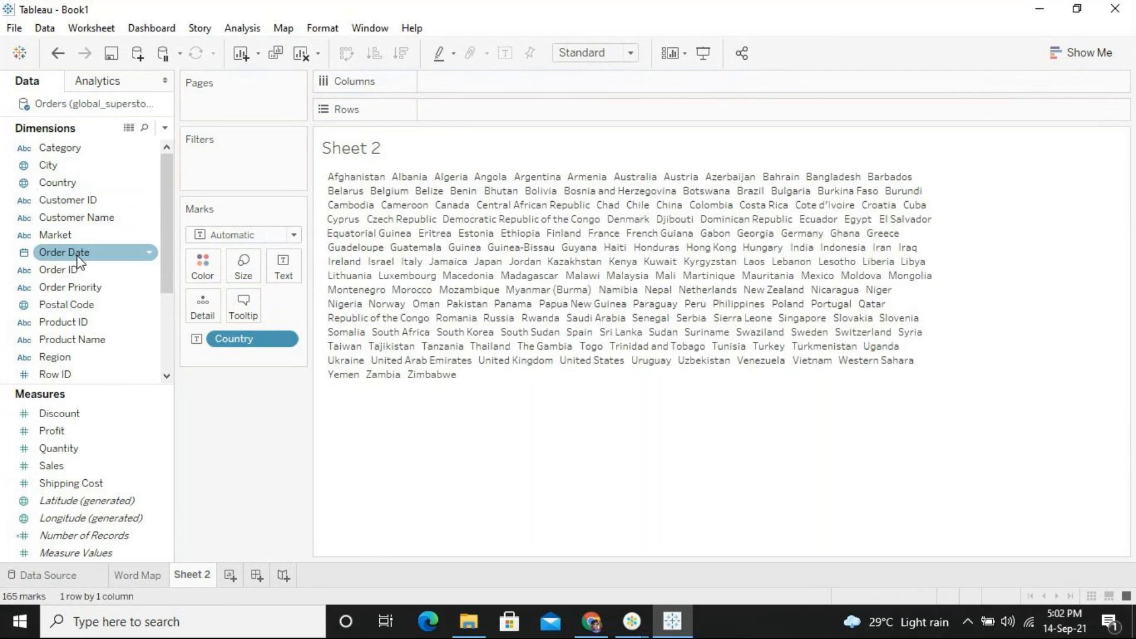
pyautogui.click(56, 467)
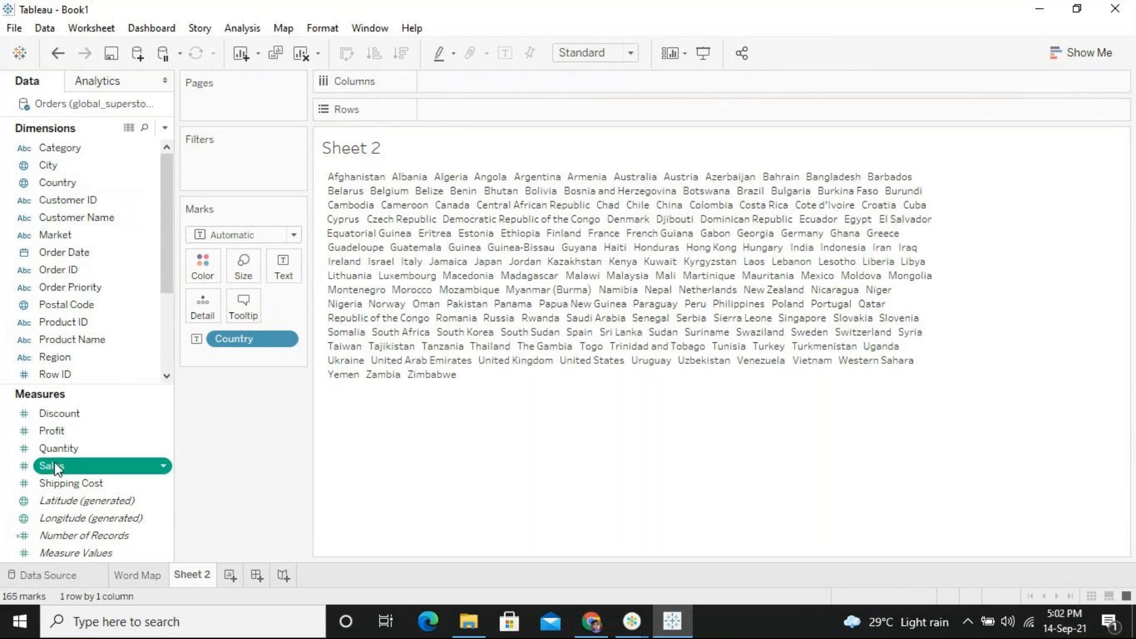
pyautogui.moveTo(55, 466); pyautogui.dragTo(202, 269)
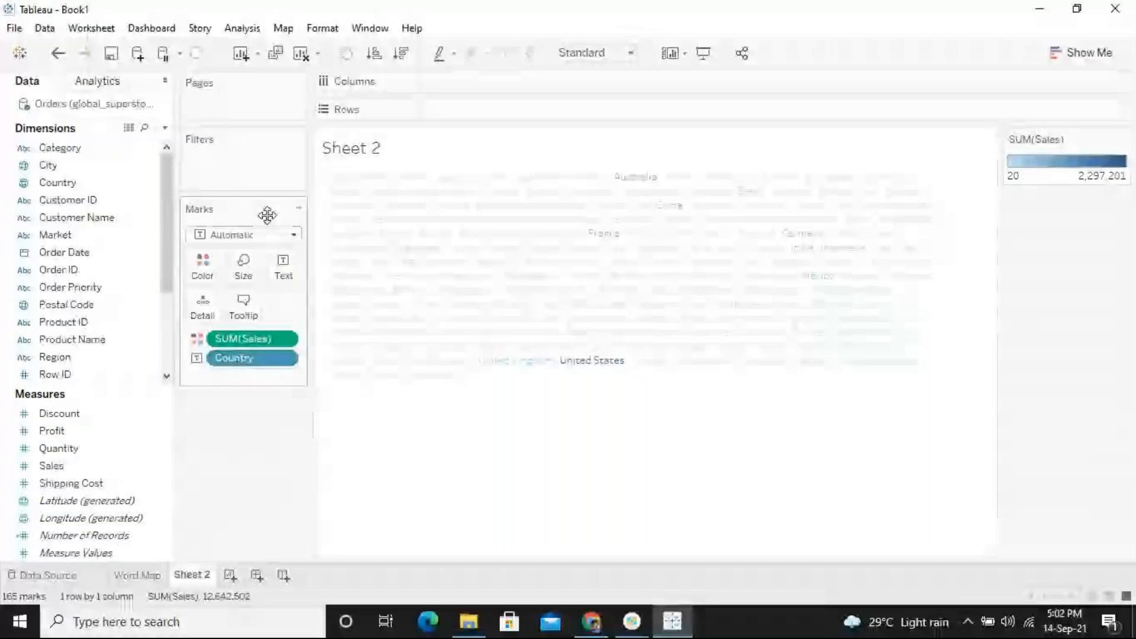
pyautogui.click(266, 235)
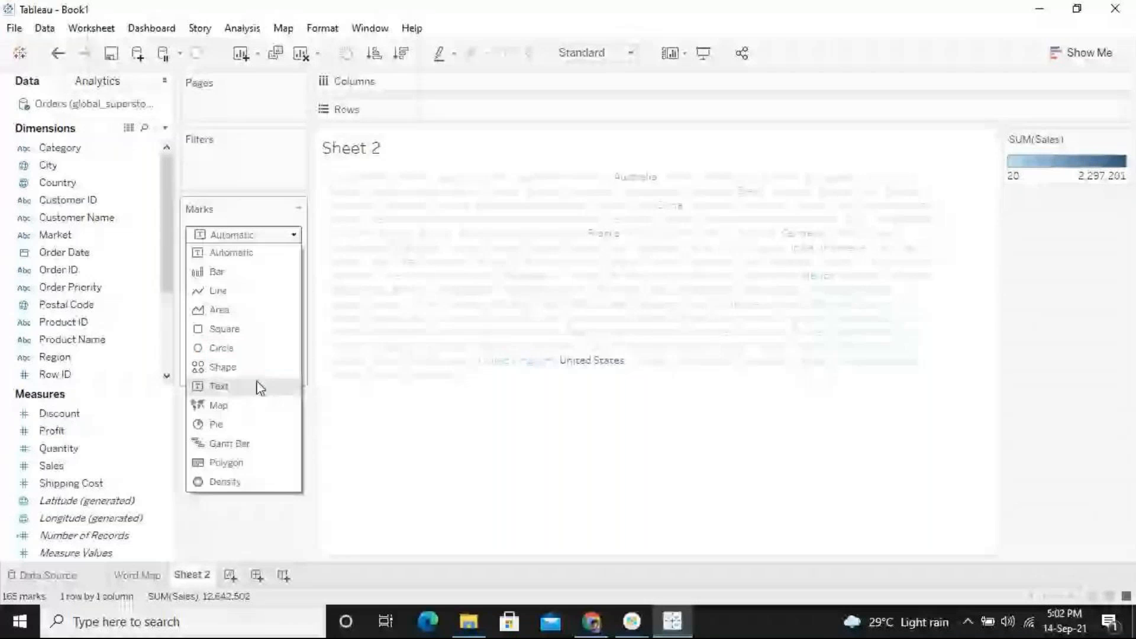
pyautogui.click(260, 387)
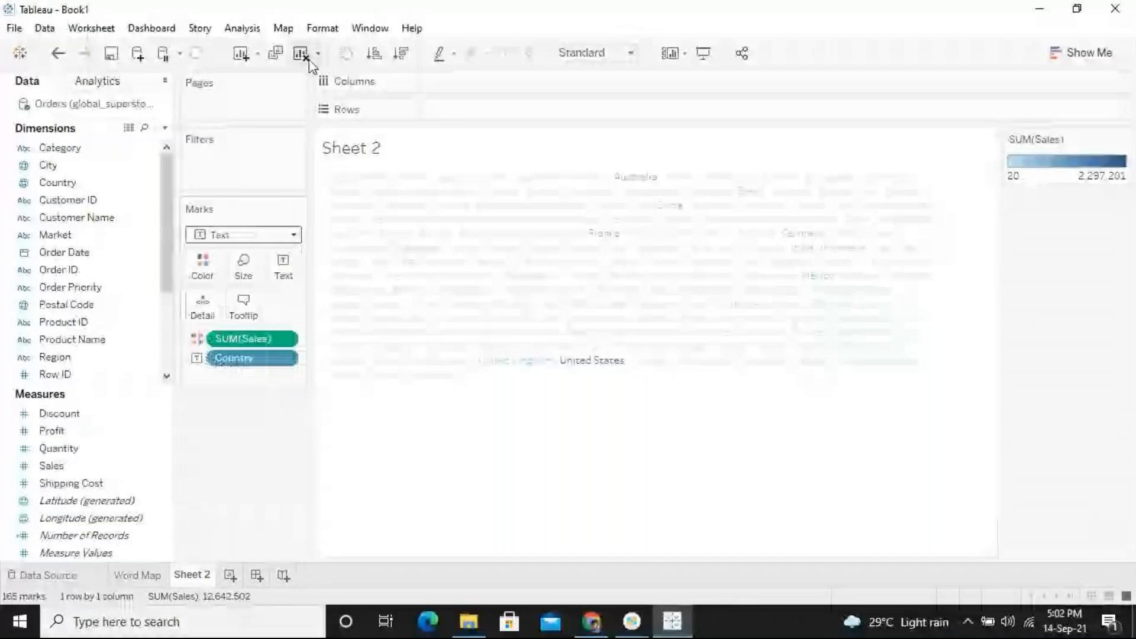
pyautogui.click(308, 59)
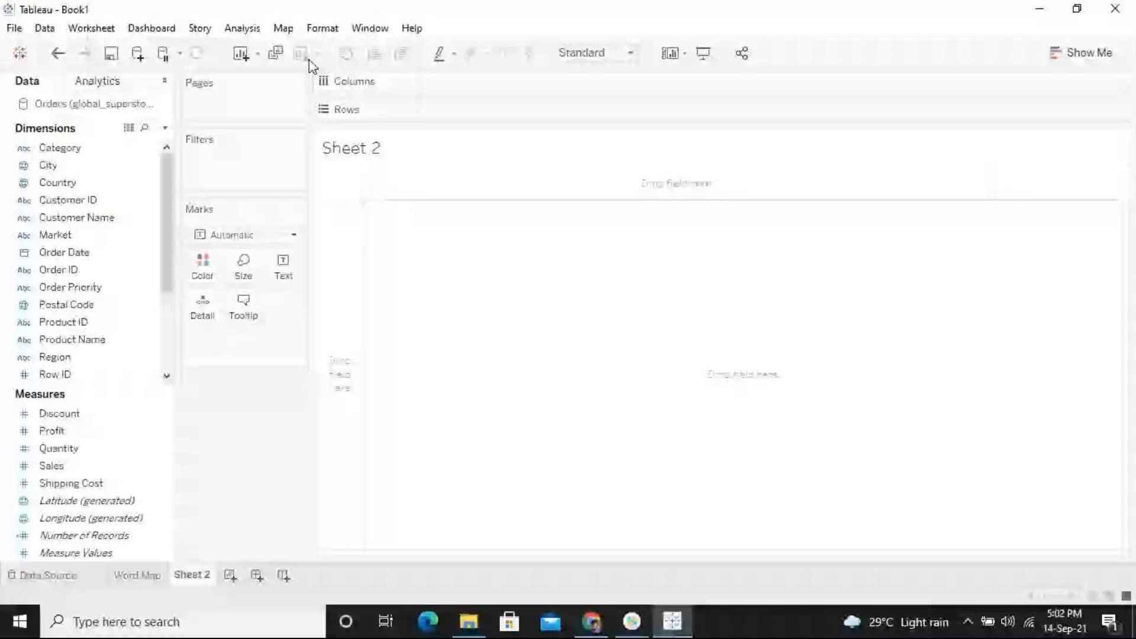
# Step: Build a word cloud with Country as text, Sales on both color and size, and the Text mark type
pyautogui.moveTo(57, 182); pyautogui.dragTo(285, 271)
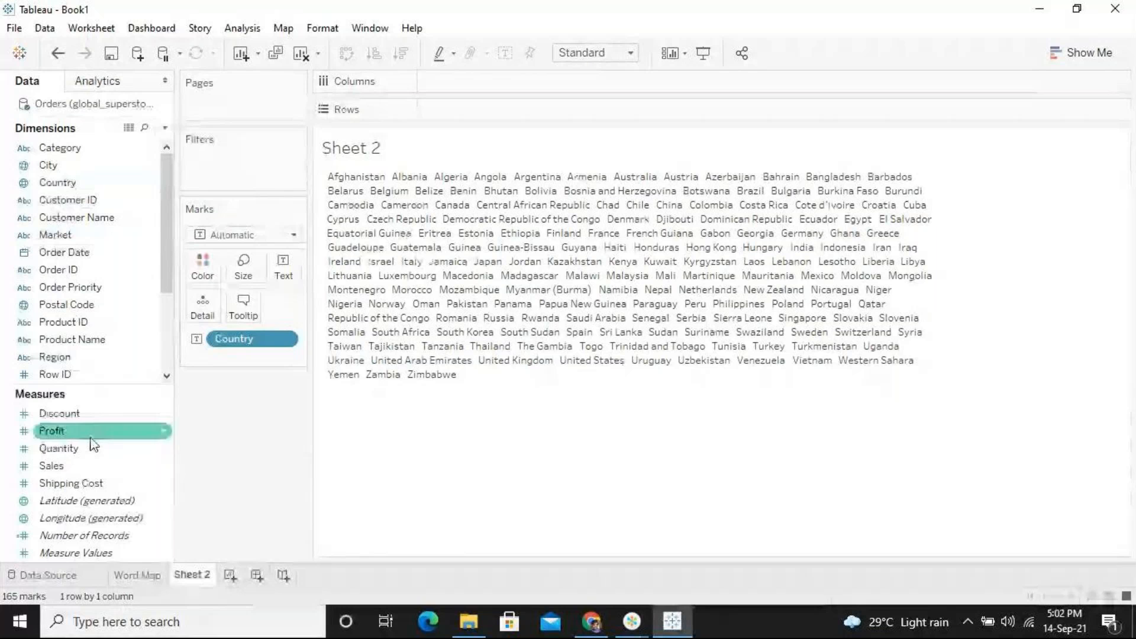
pyautogui.moveTo(76, 463); pyautogui.dragTo(200, 276)
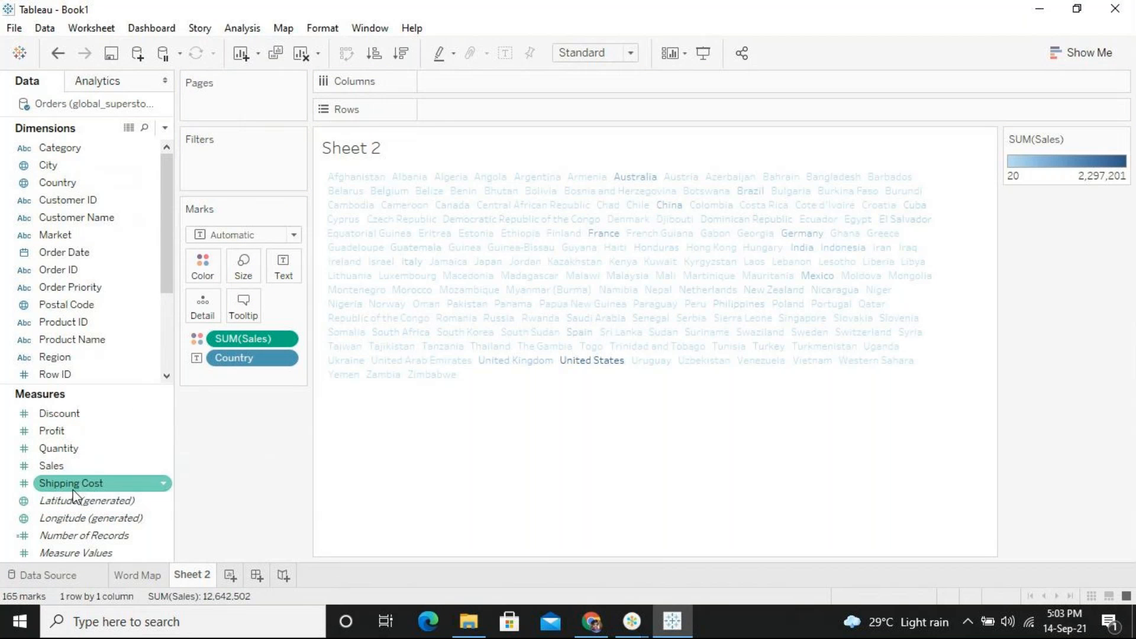
pyautogui.moveTo(79, 473); pyautogui.dragTo(250, 272)
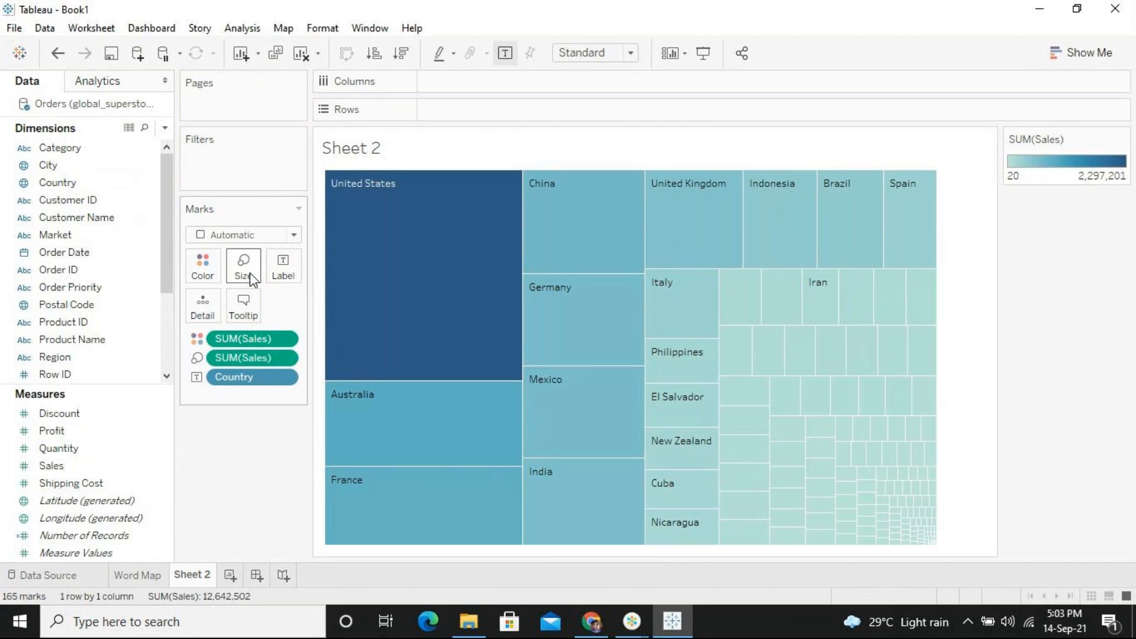
pyautogui.click(294, 236)
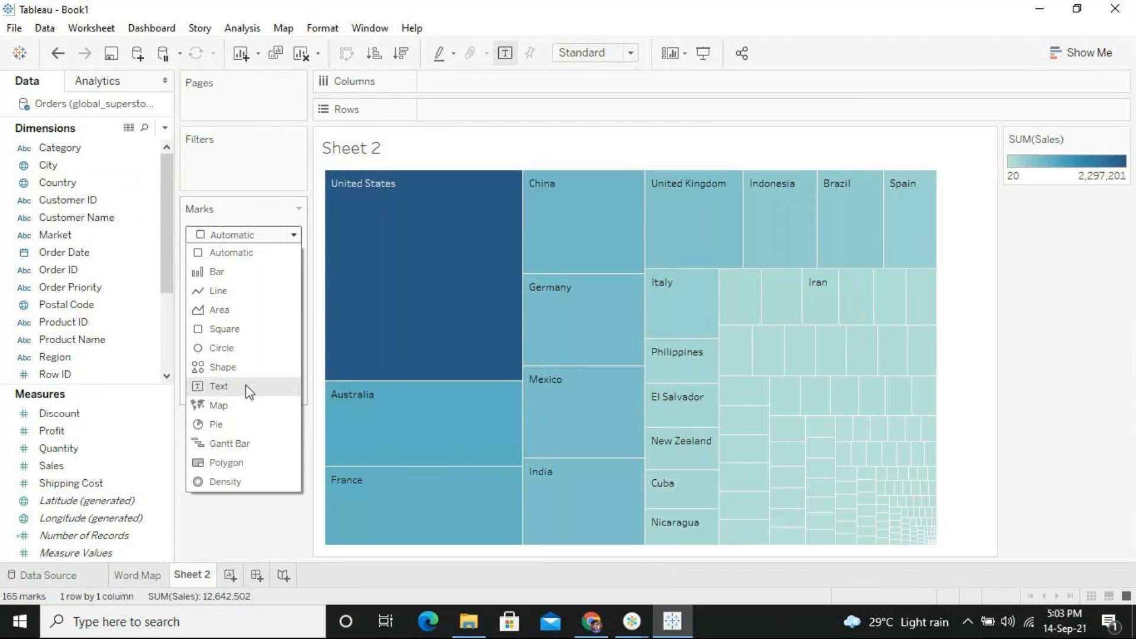
pyautogui.click(247, 386)
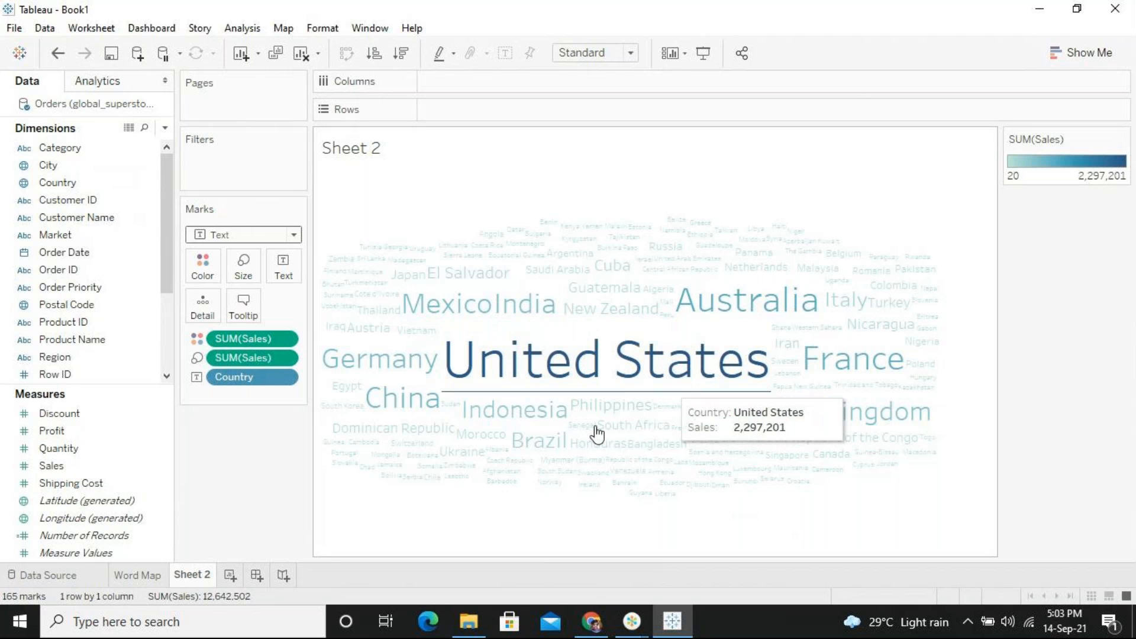
pyautogui.moveTo(781, 405); pyautogui.dragTo(840, 427)
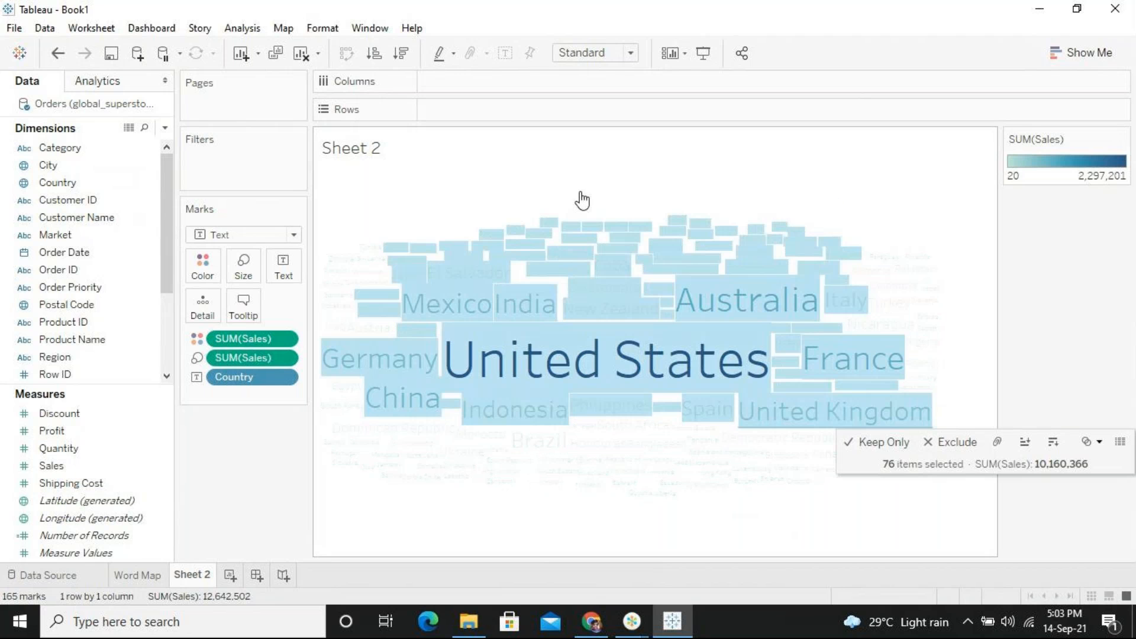
pyautogui.click(502, 175)
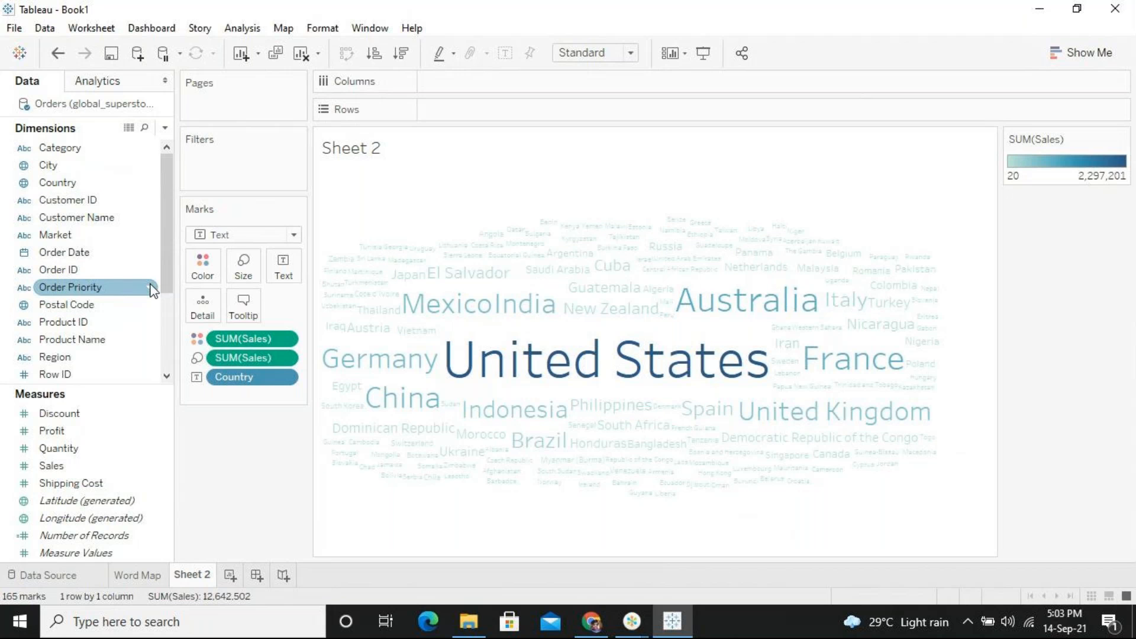
# Step: Show a filter for the Order Priority dimension beside the word cloud
pyautogui.click(98, 293)
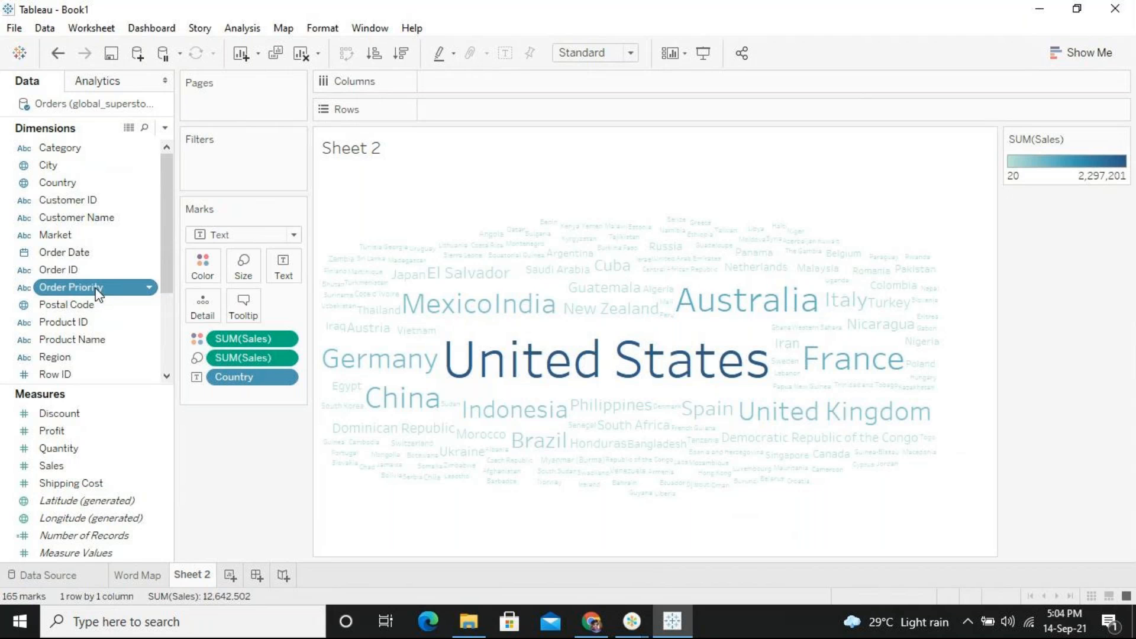
pyautogui.click(152, 286)
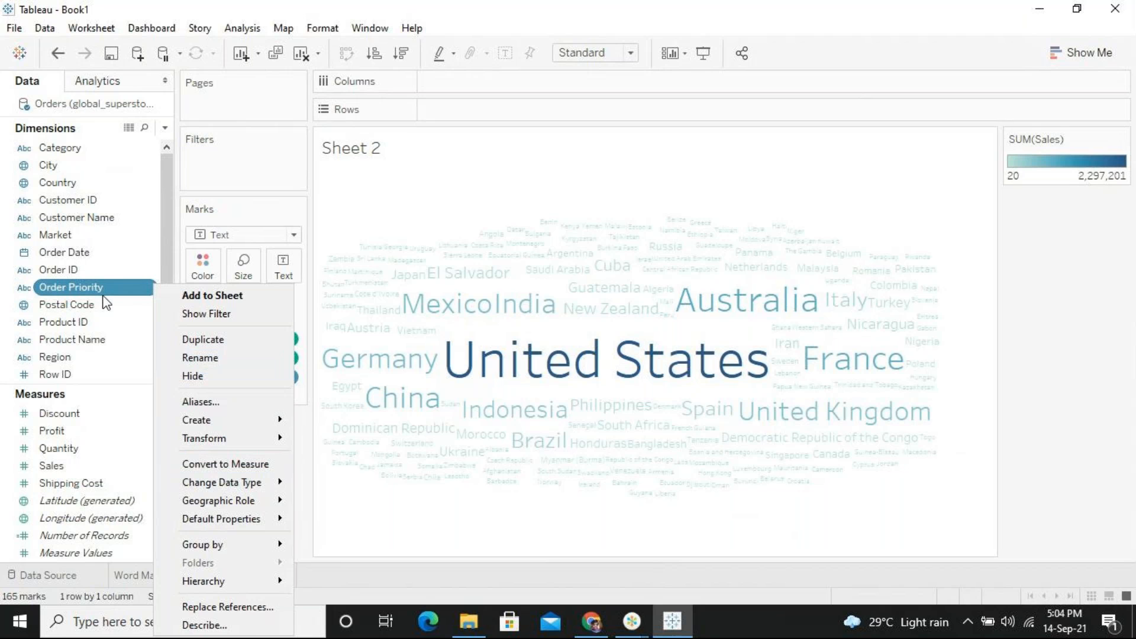
pyautogui.click(218, 319)
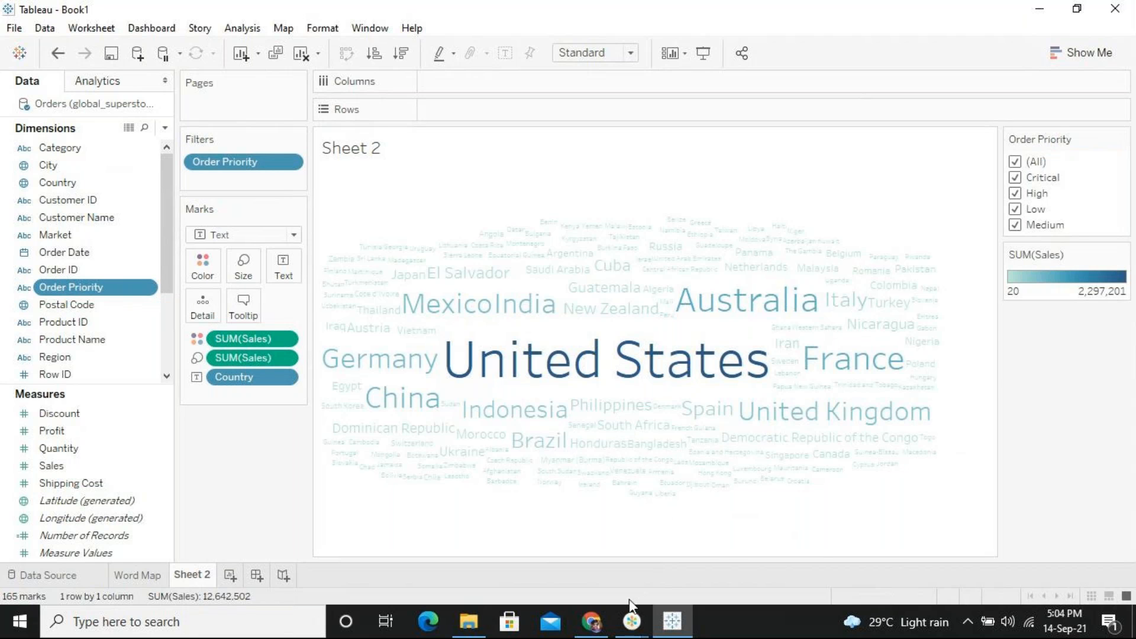
pyautogui.moveTo(631, 620)
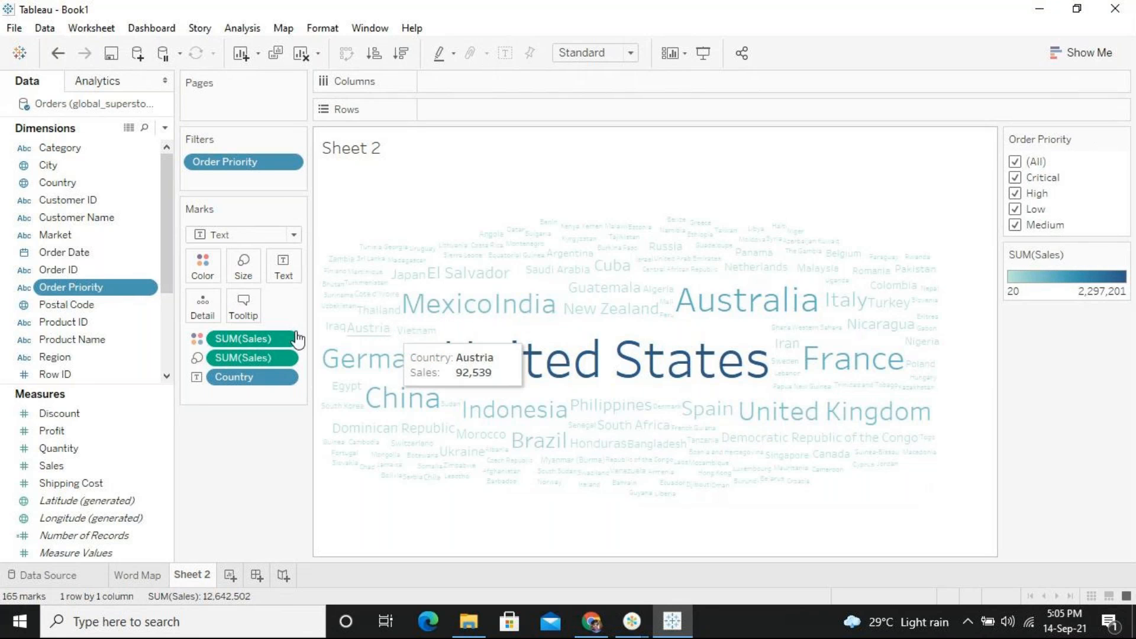
# Step: Apply the Gold-Purple Diverging palette to the Sales colors of the word cloud
pyautogui.click(201, 270)
pyautogui.click(291, 320)
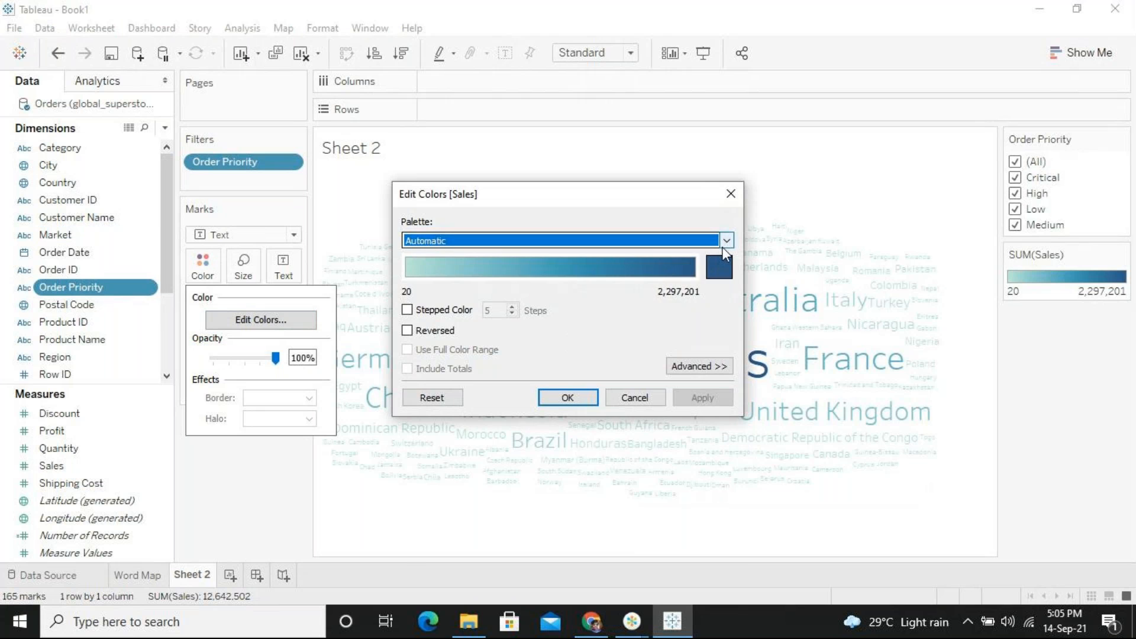
pyautogui.click(725, 244)
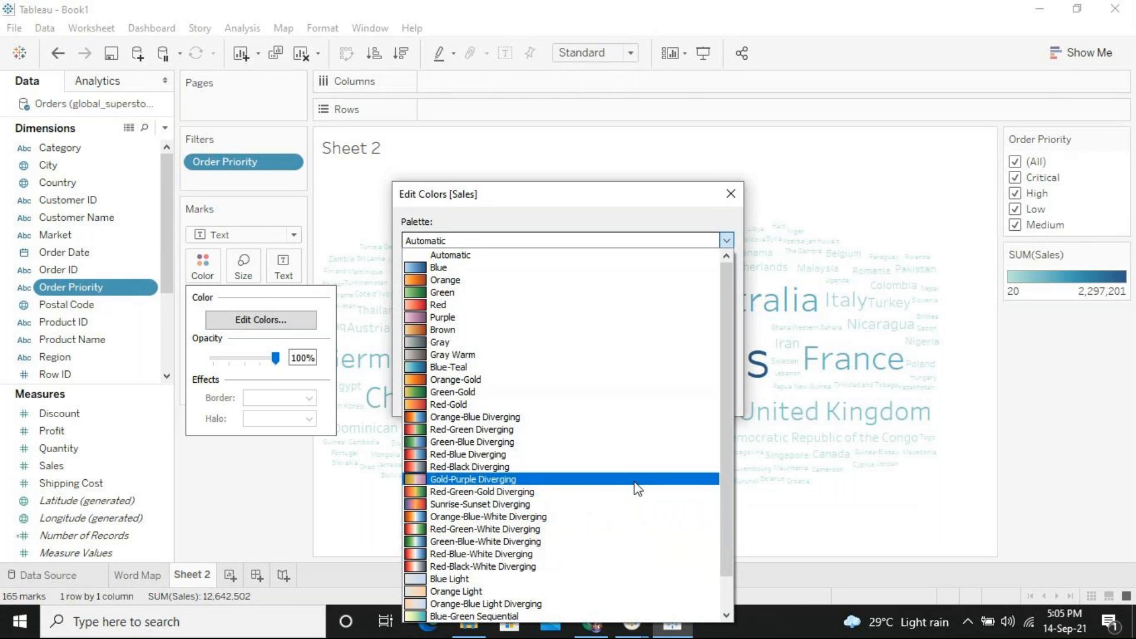
pyautogui.click(635, 484)
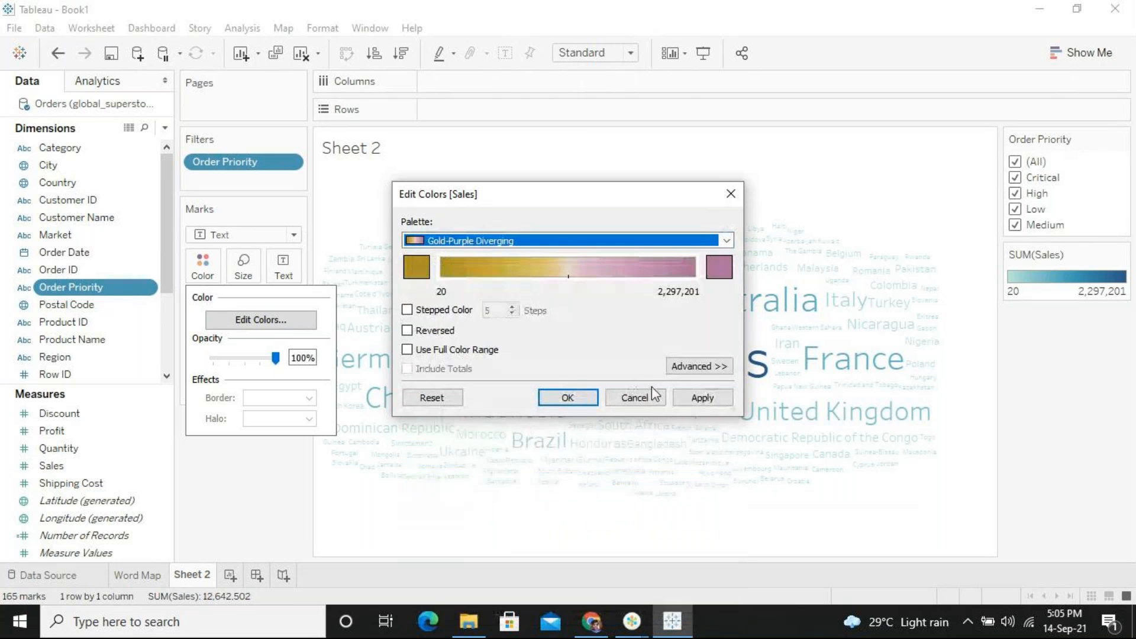
pyautogui.click(718, 404)
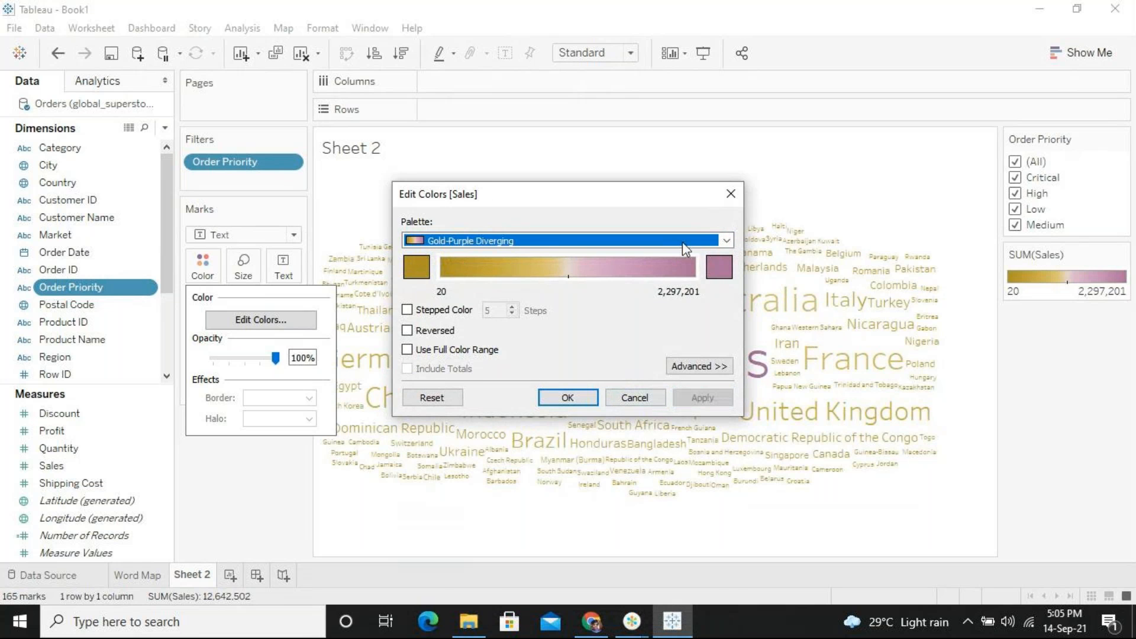
# Step: Change the Sales color palette to Sunrise-Sunset Diverging, apply it and finish editing the colors
pyautogui.click(699, 240)
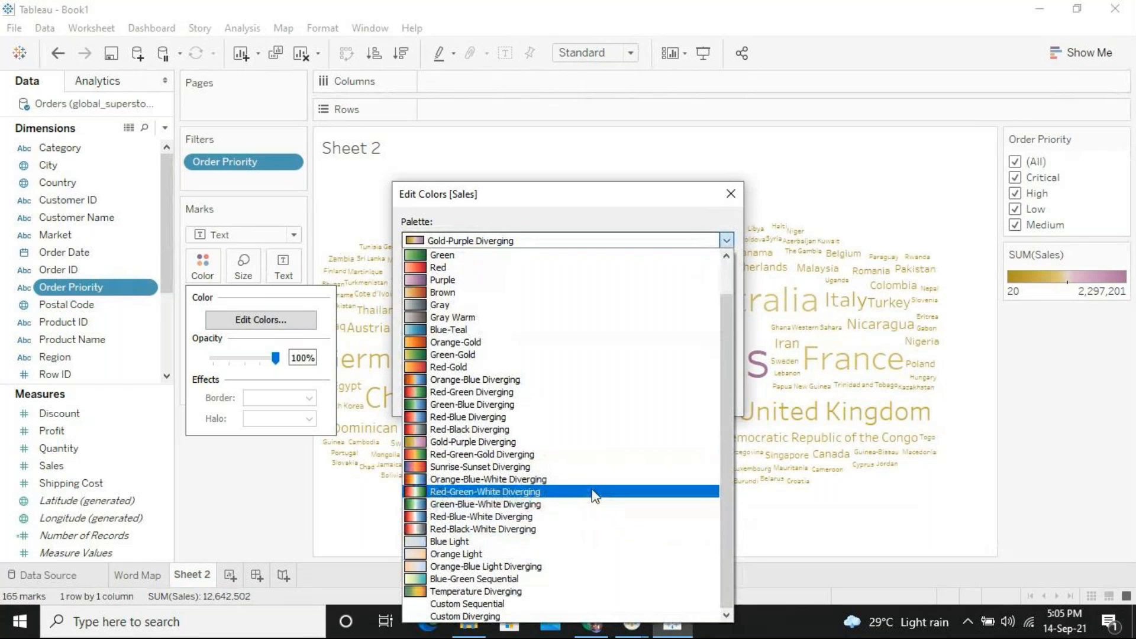
pyautogui.click(576, 468)
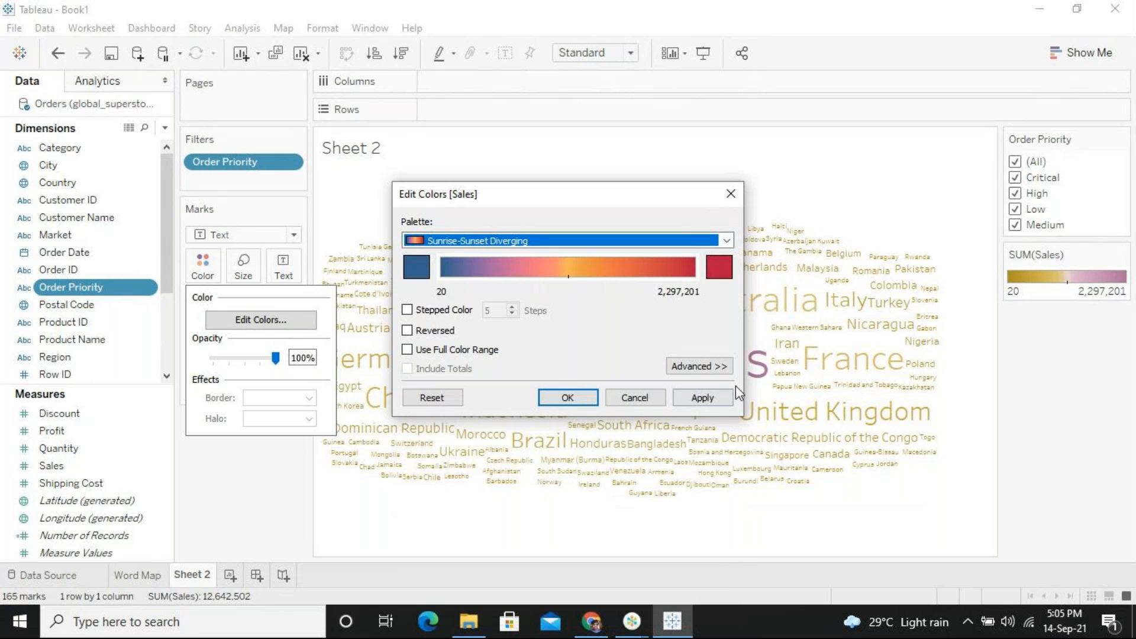
pyautogui.click(704, 397)
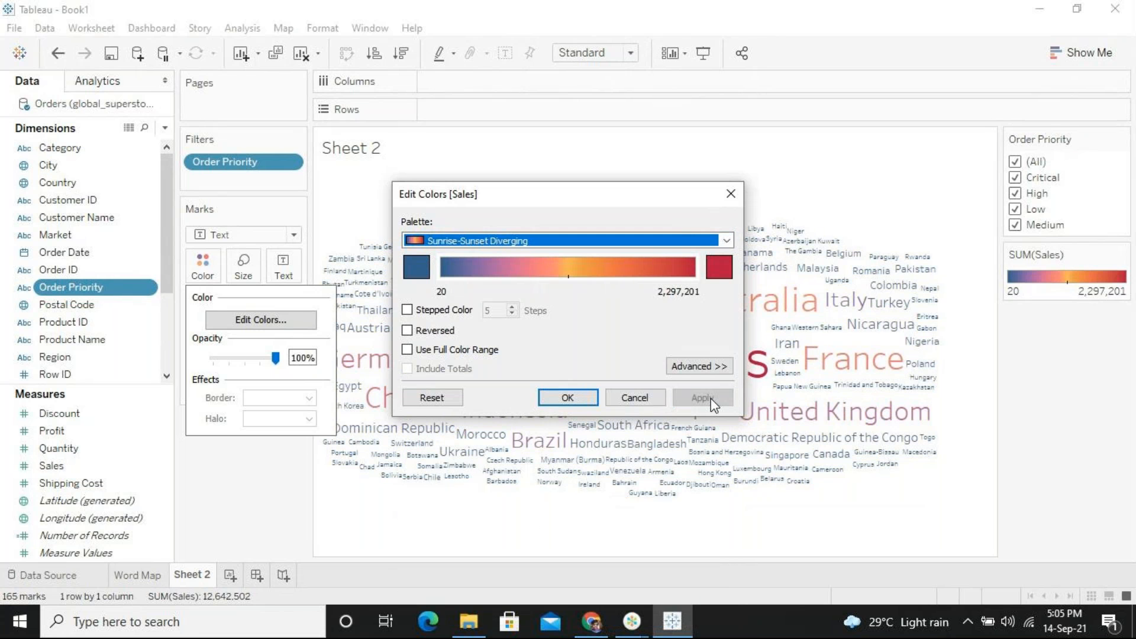
pyautogui.click(563, 400)
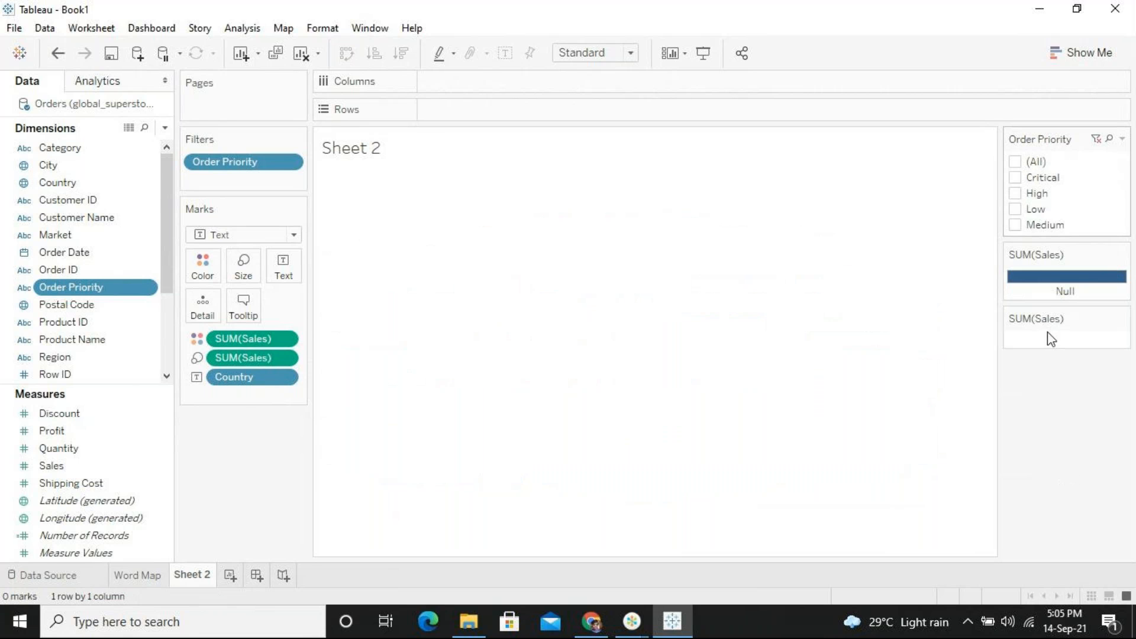
# Step: Clear all Order Priority filter values and include only Critical and High
pyautogui.click(1016, 162)
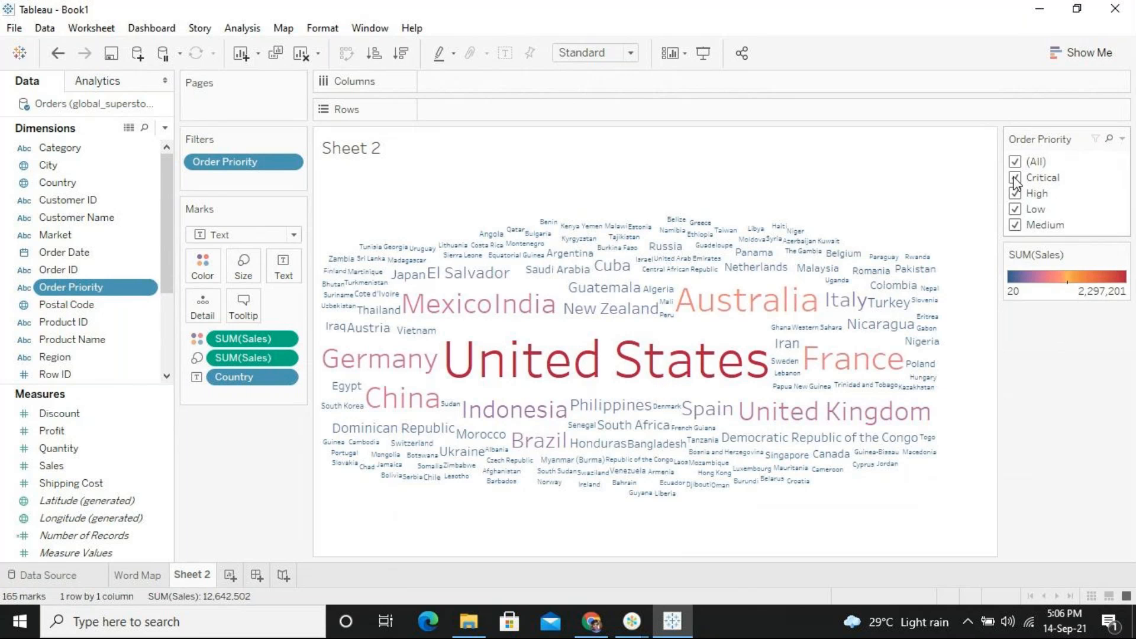
pyautogui.click(1016, 162)
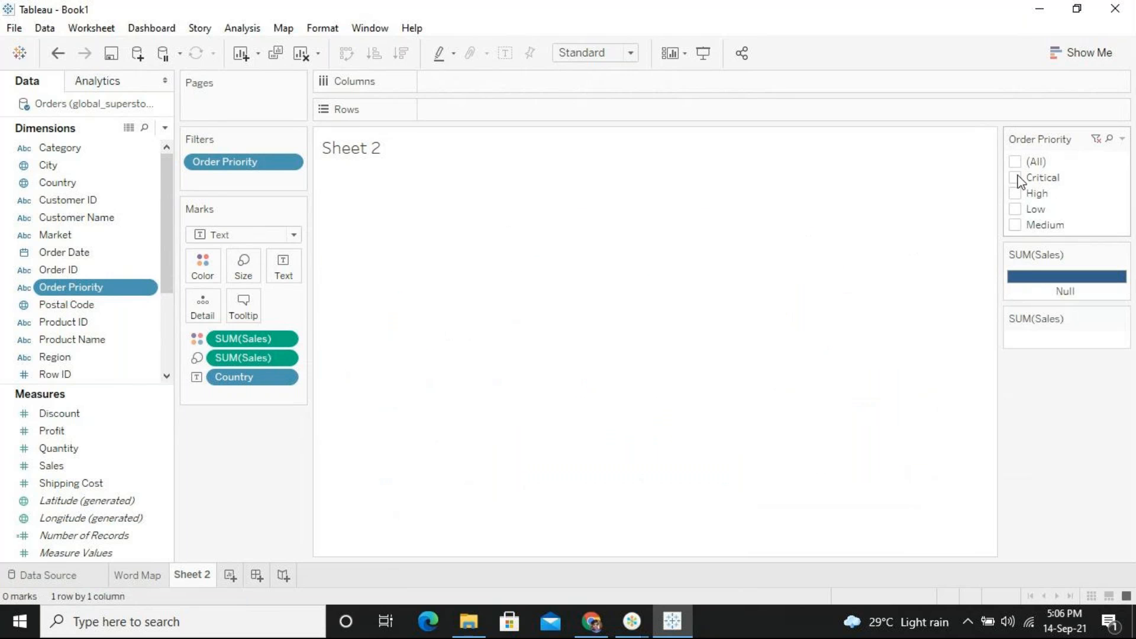
pyautogui.click(1016, 178)
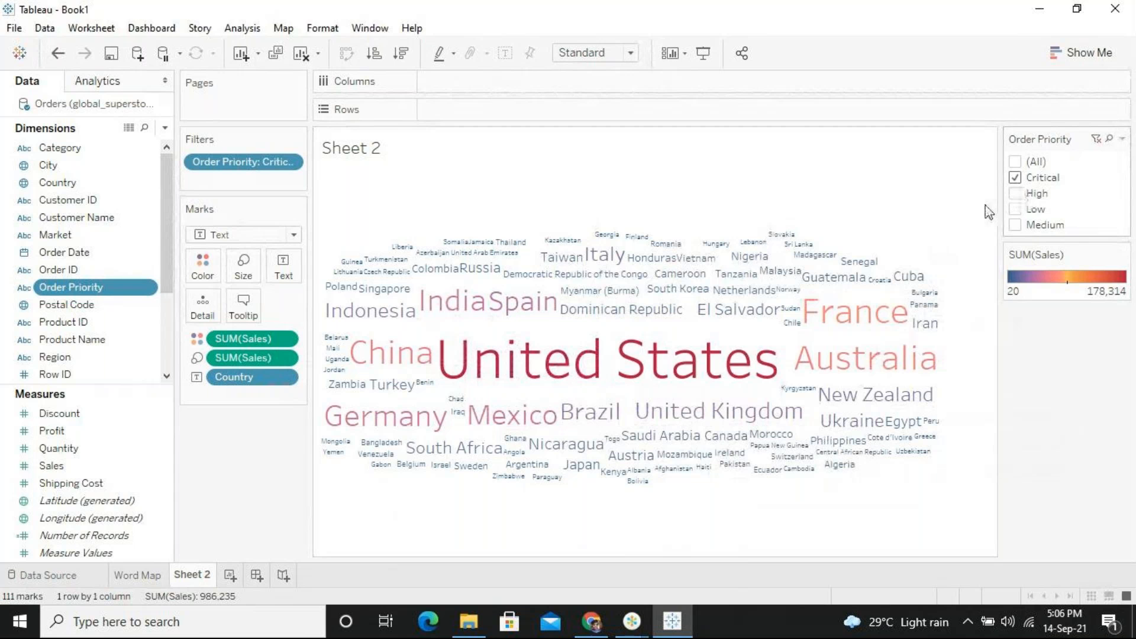
pyautogui.click(1022, 199)
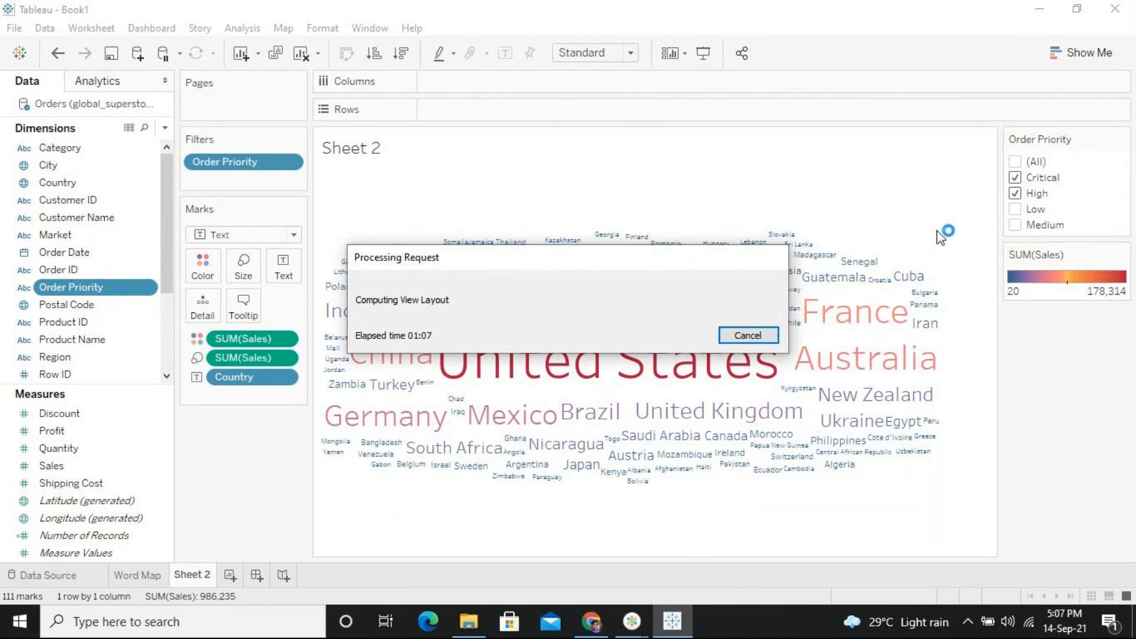
# Step: Cancel the running view layout computation and open Task Manager
pyautogui.click(749, 330)
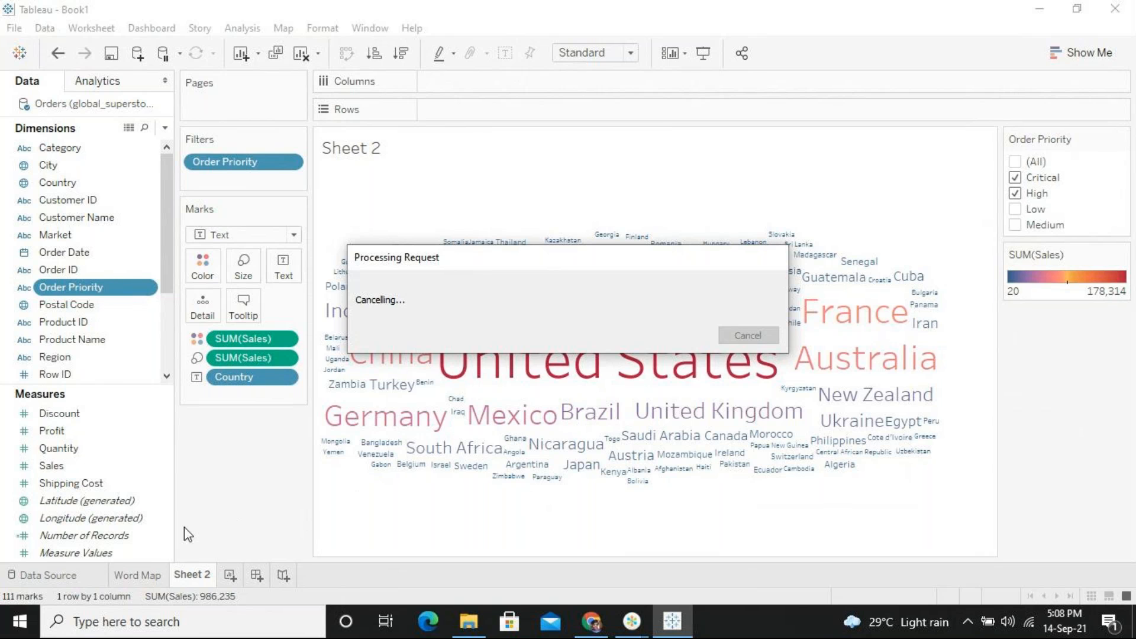
pyautogui.moveTo(723, 256); pyautogui.dragTo(747, 302)
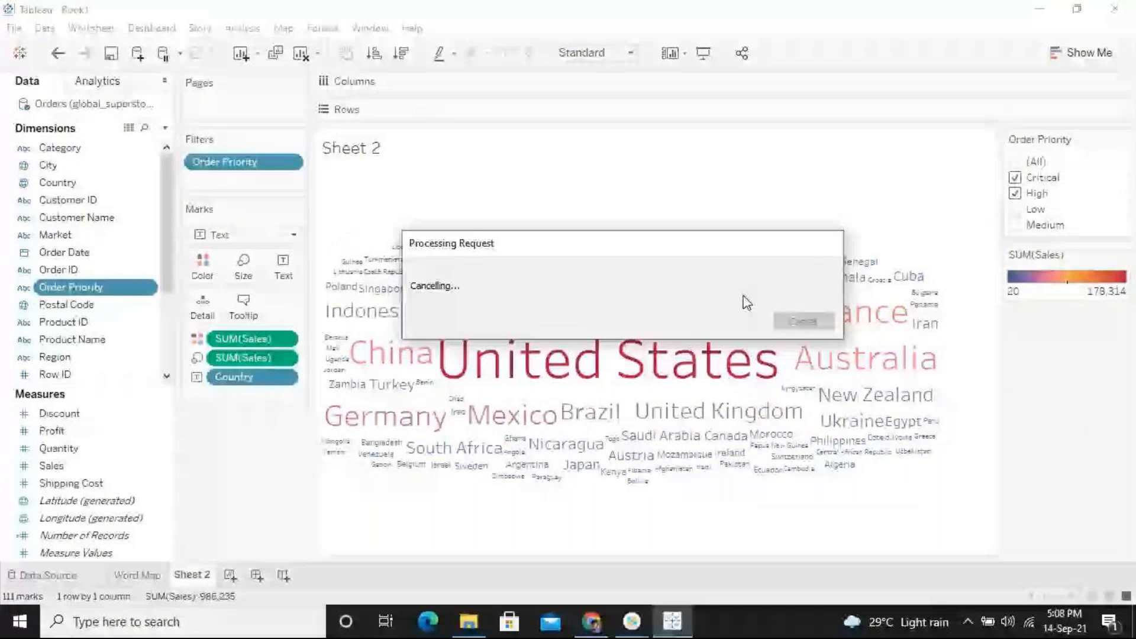
pyautogui.moveTo(747, 303); pyautogui.dragTo(802, 298)
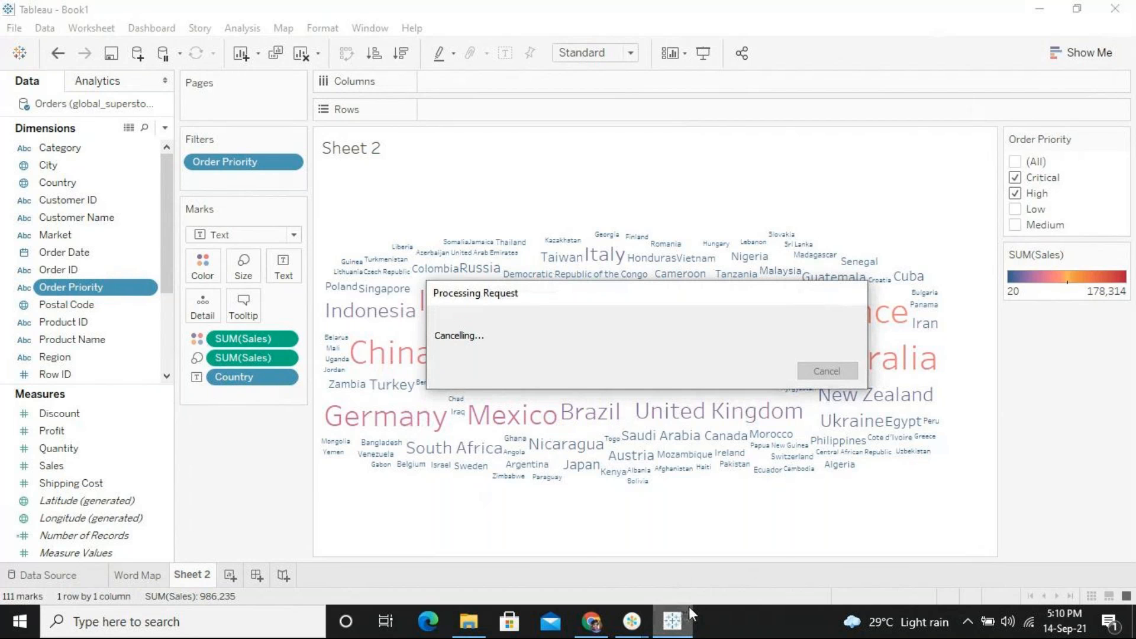
pyautogui.moveTo(690, 607)
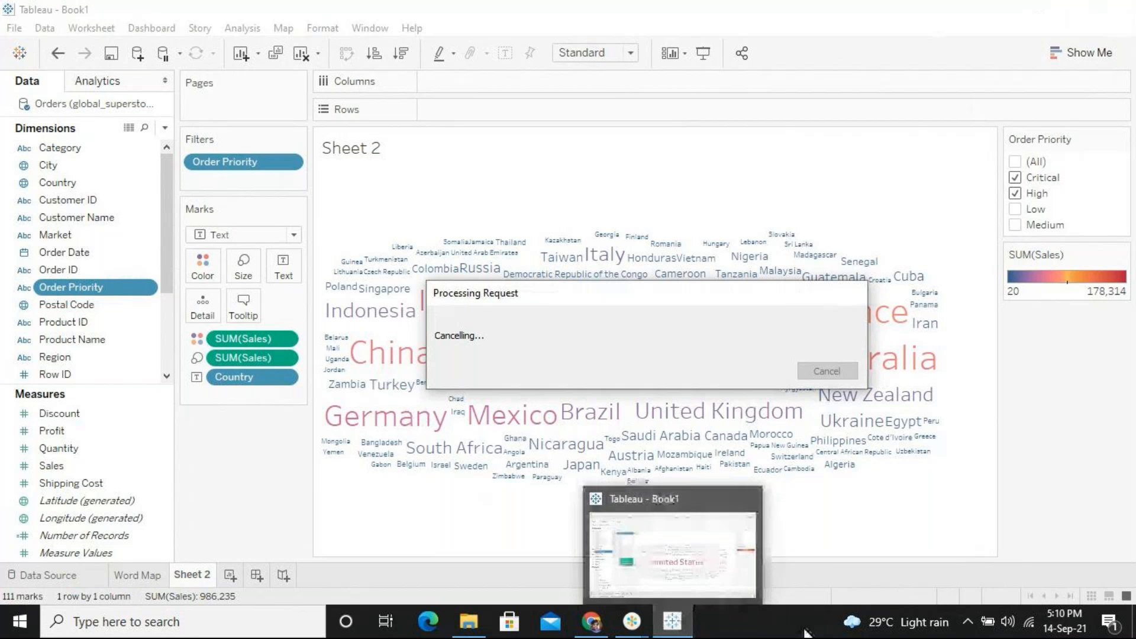
pyautogui.hotkey('ctrl', 'shift', 'Escape')
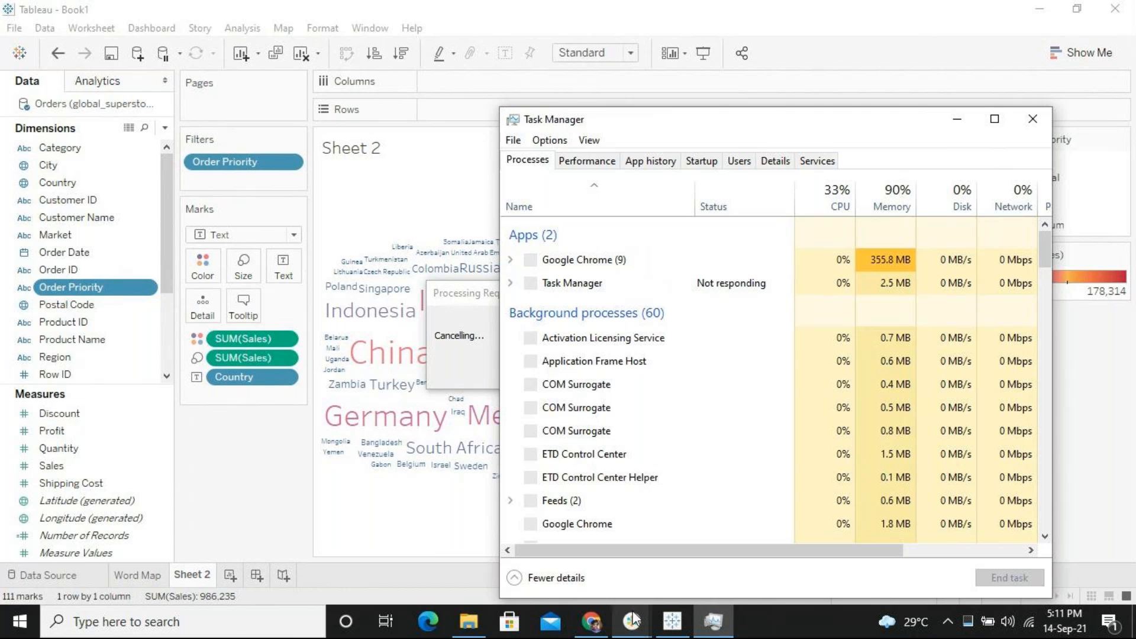
# Step: Switch to Chrome to close unneeded browser tabs, and end the stalled Tableau task in Task Manager
pyautogui.click(591, 622)
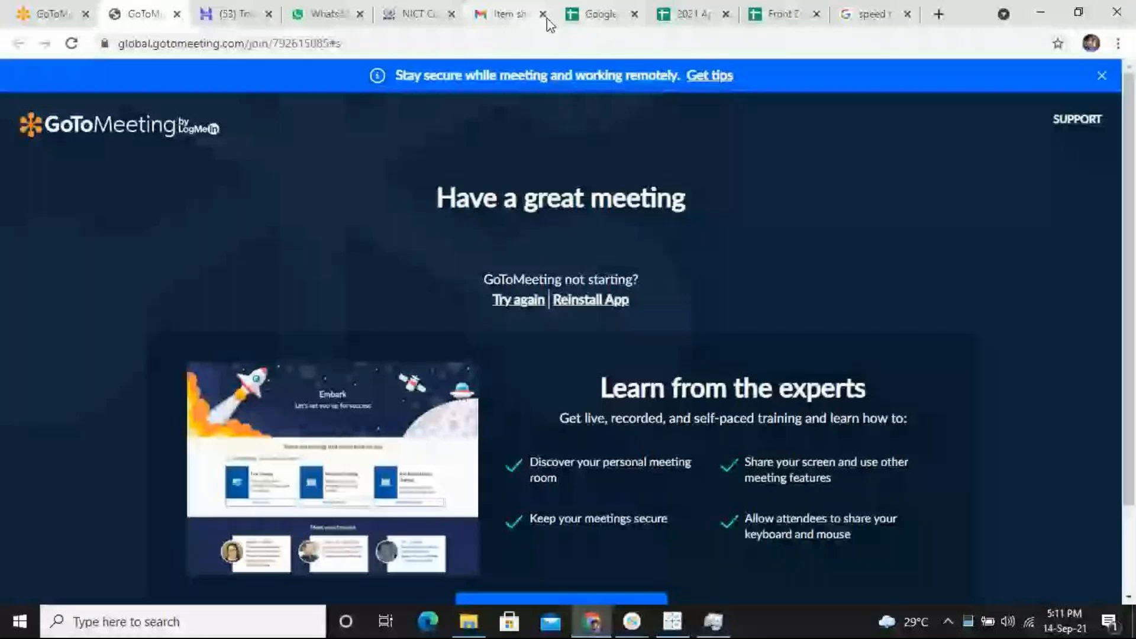
pyautogui.click(731, 627)
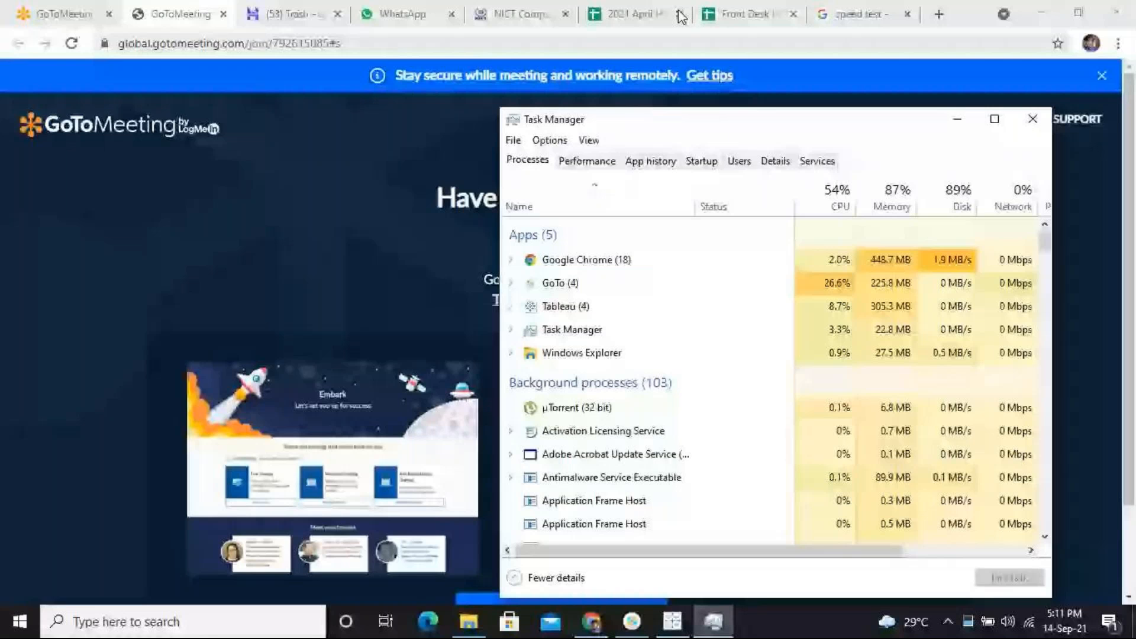
pyautogui.click(681, 17)
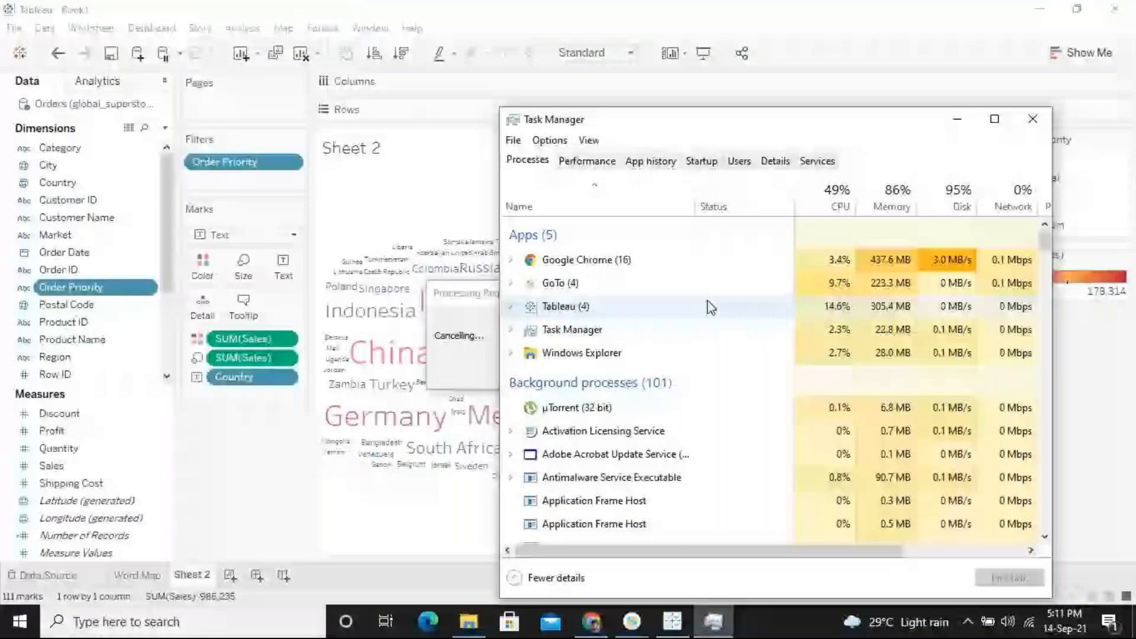
pyautogui.doubleClick(711, 306)
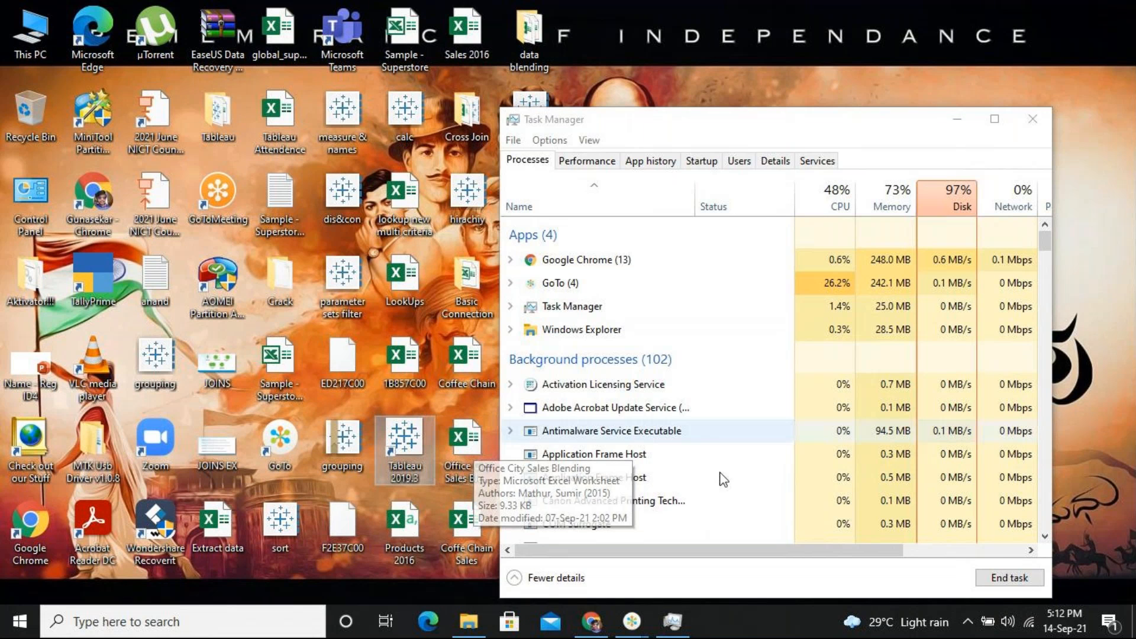
# Step: Examine the resource use of Google Chrome and the individual GoTo processes in Task Manager
pyautogui.click(889, 262)
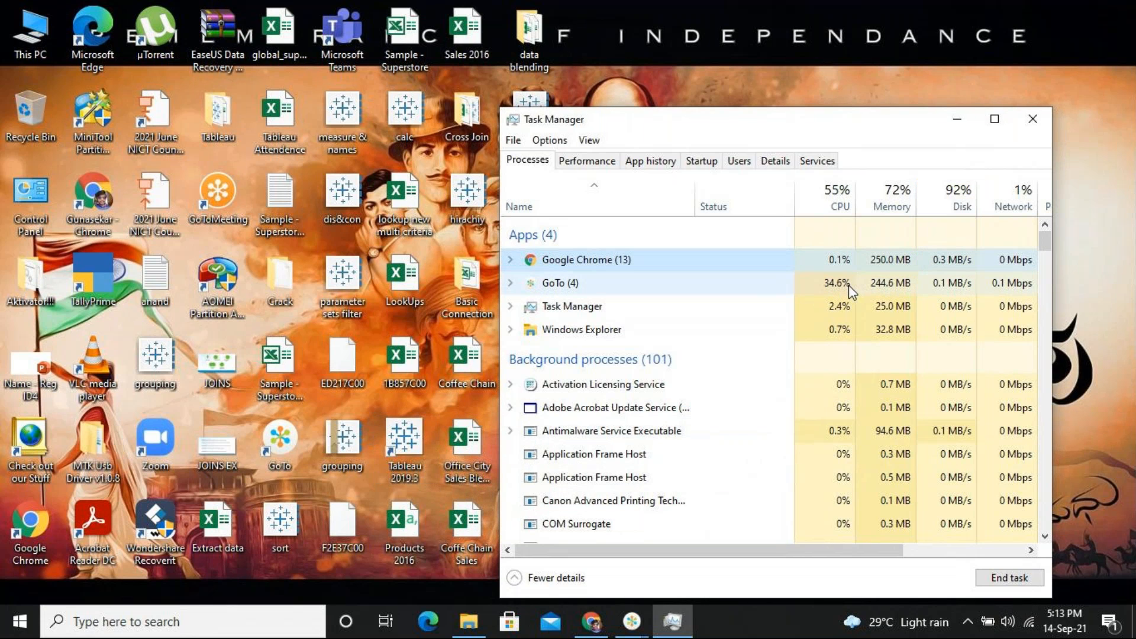
pyautogui.click(509, 283)
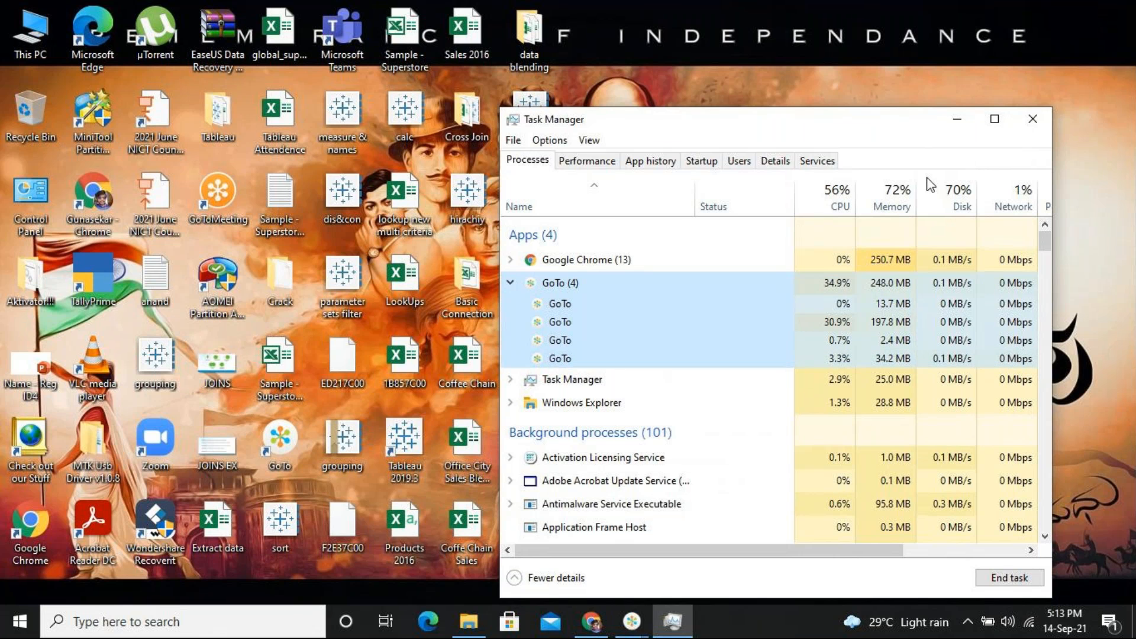
pyautogui.click(512, 283)
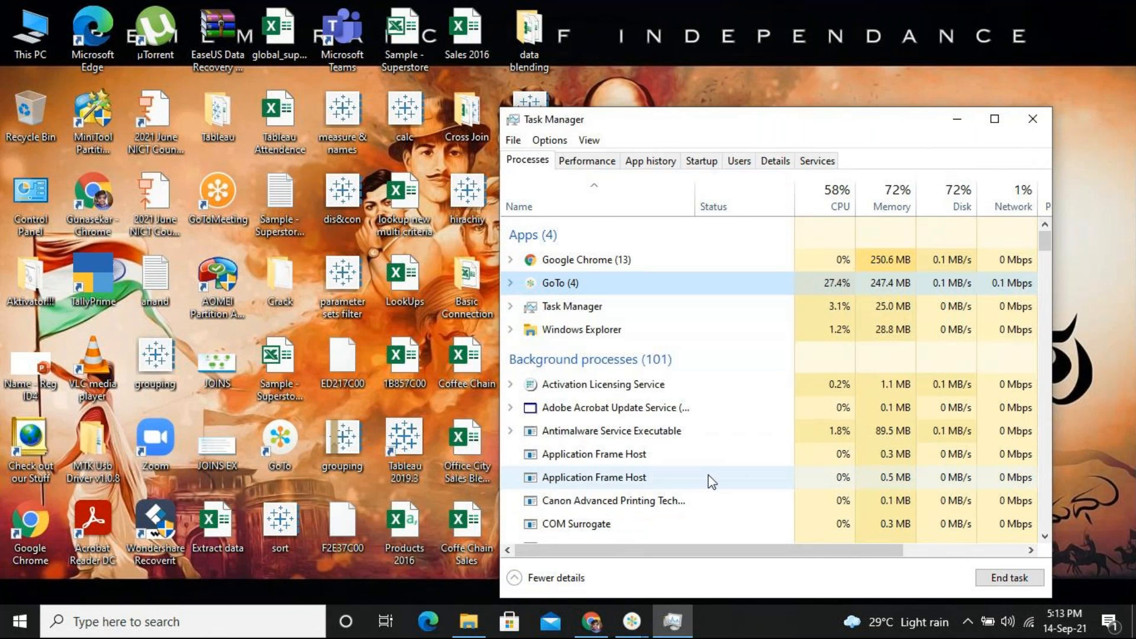
pyautogui.moveTo(1043, 240)
pyautogui.mouseDown()
pyautogui.moveTo(1046, 279)
pyautogui.moveTo(1044, 241)
pyautogui.mouseUp()
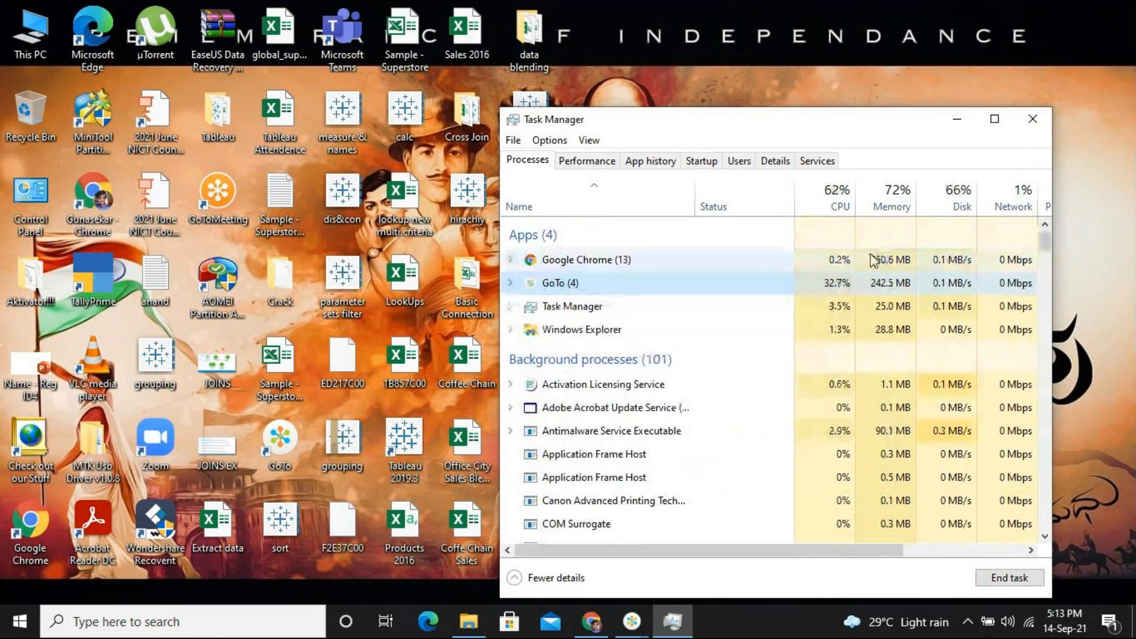
# Step: Relaunch Tableau Desktop, refreshing the desktop while it loads, and close Task Manager
pyautogui.moveTo(818, 126); pyautogui.dragTo(797, 93)
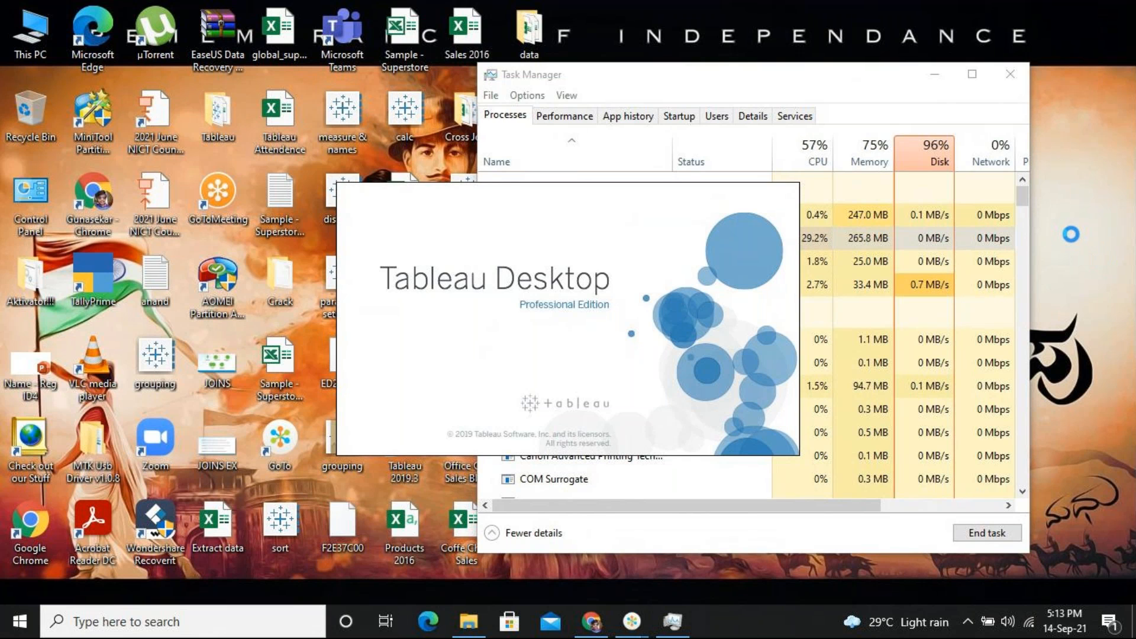
pyautogui.rightClick(1070, 163)
pyautogui.click(1059, 216)
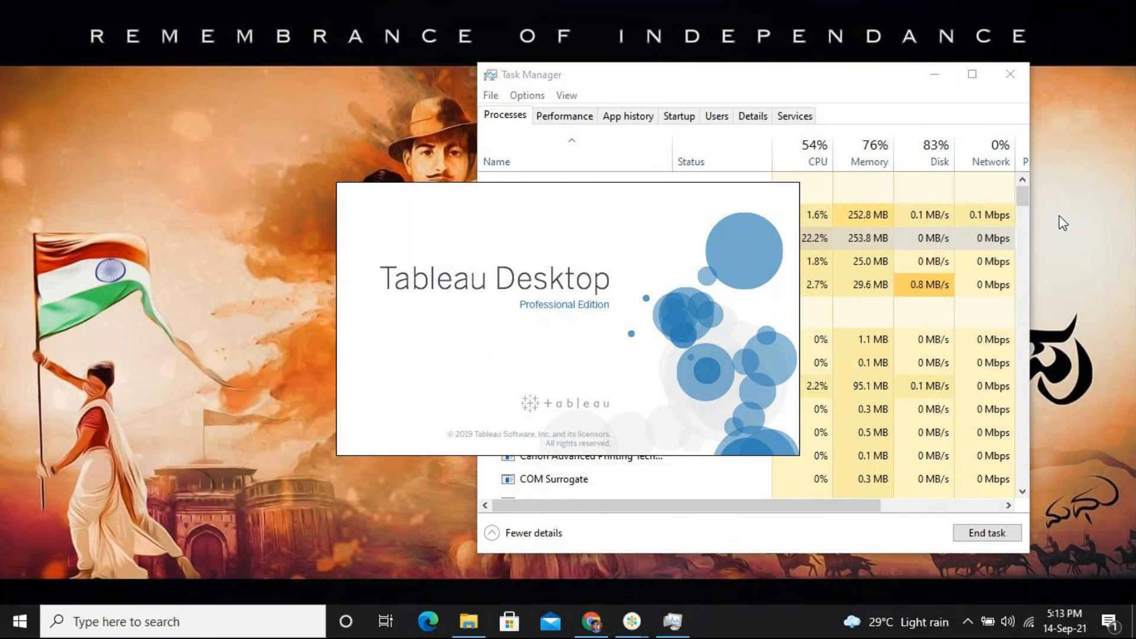
pyautogui.rightClick(1065, 219)
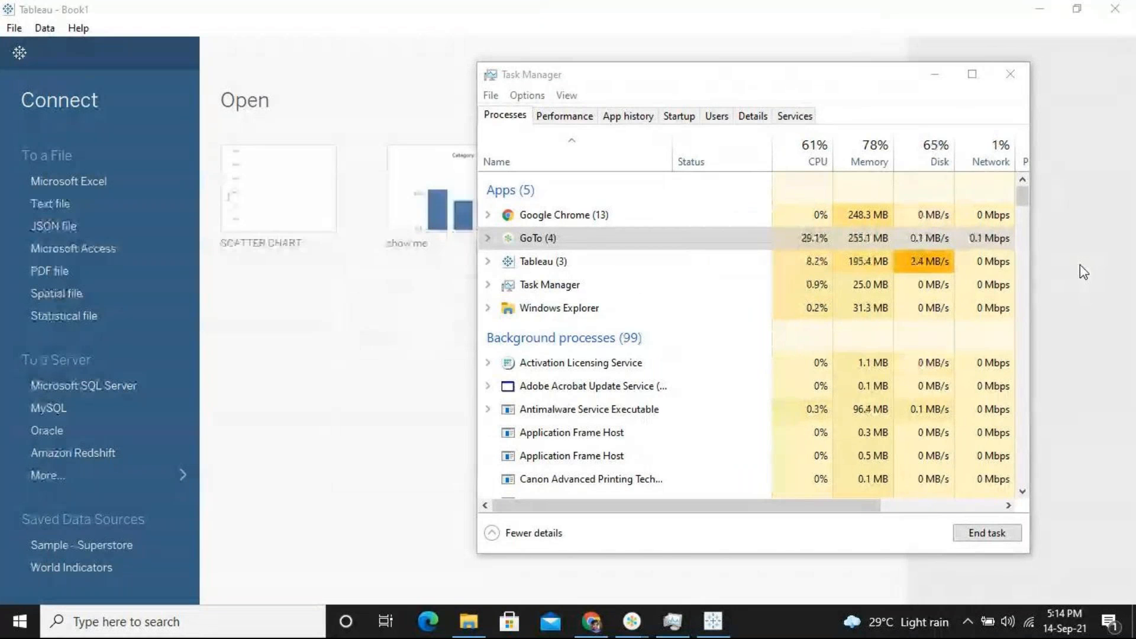
pyautogui.click(1013, 82)
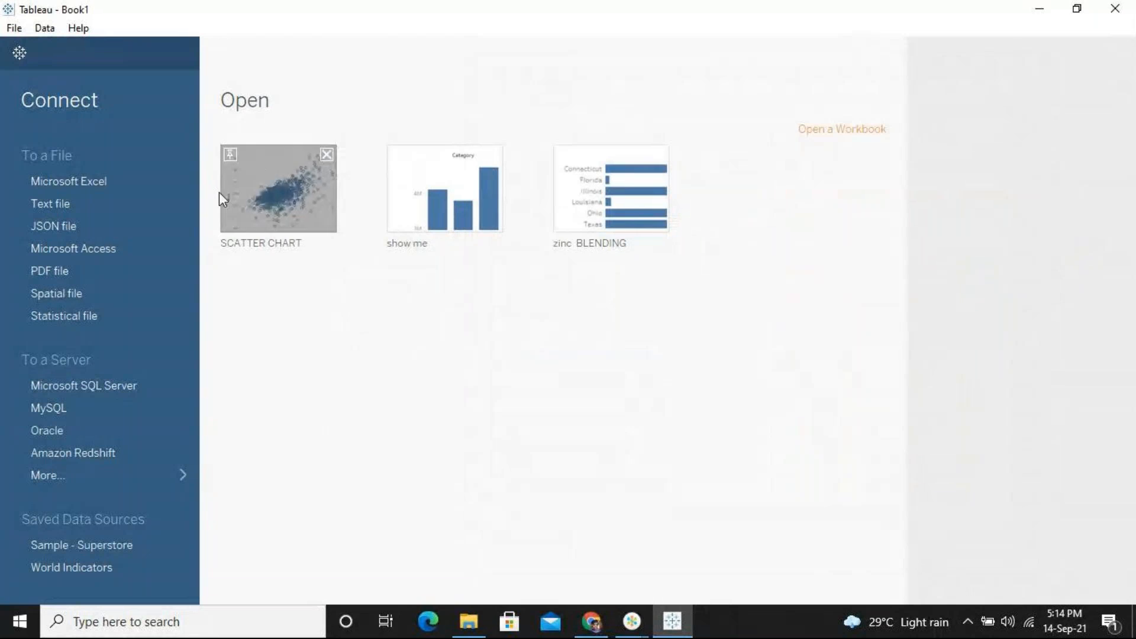
# Step: Connect to the Excel workbook global_superstore_2016, use its Orders sheet as the data source and go to Sheet 1
pyautogui.click(104, 183)
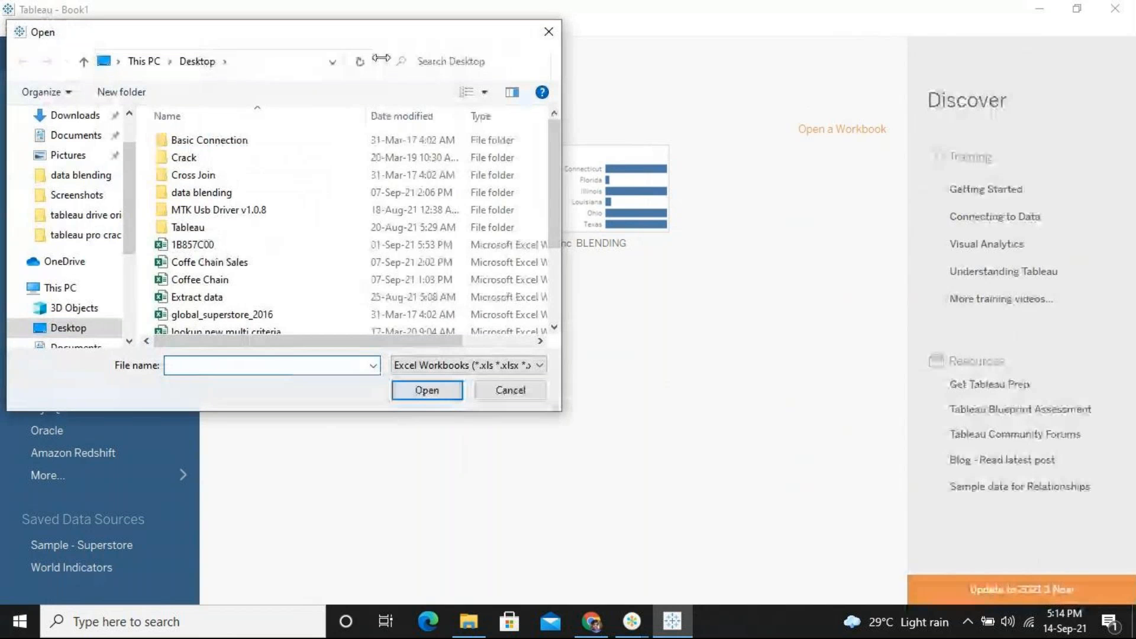
pyautogui.moveTo(402, 47); pyautogui.dragTo(694, 156)
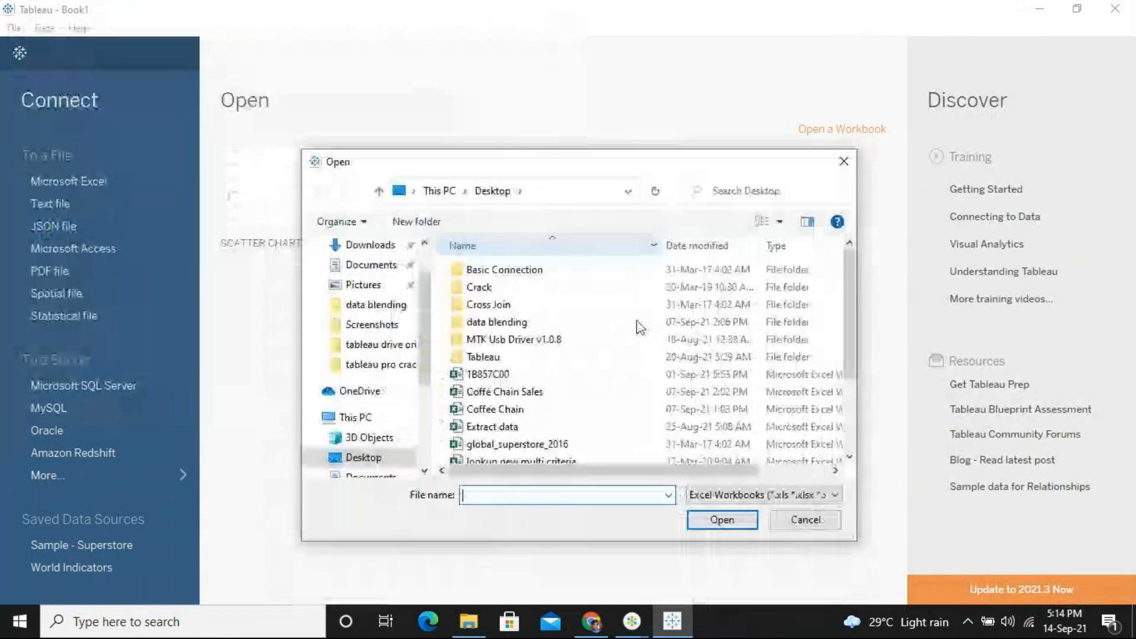
pyautogui.click(521, 445)
pyautogui.click(723, 521)
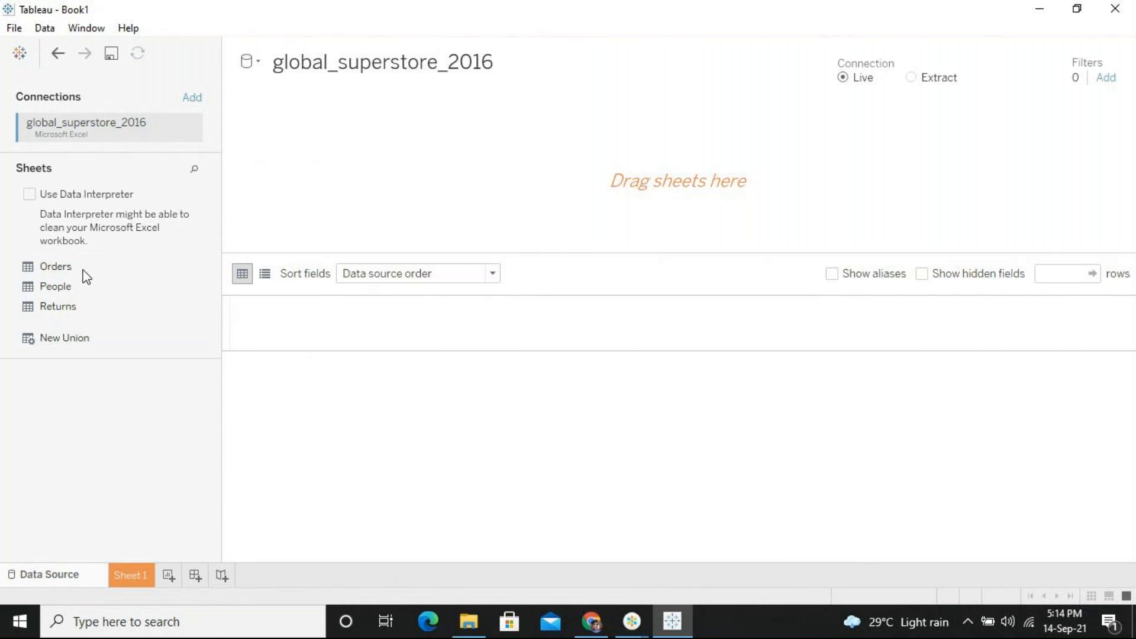
pyautogui.doubleClick(84, 271)
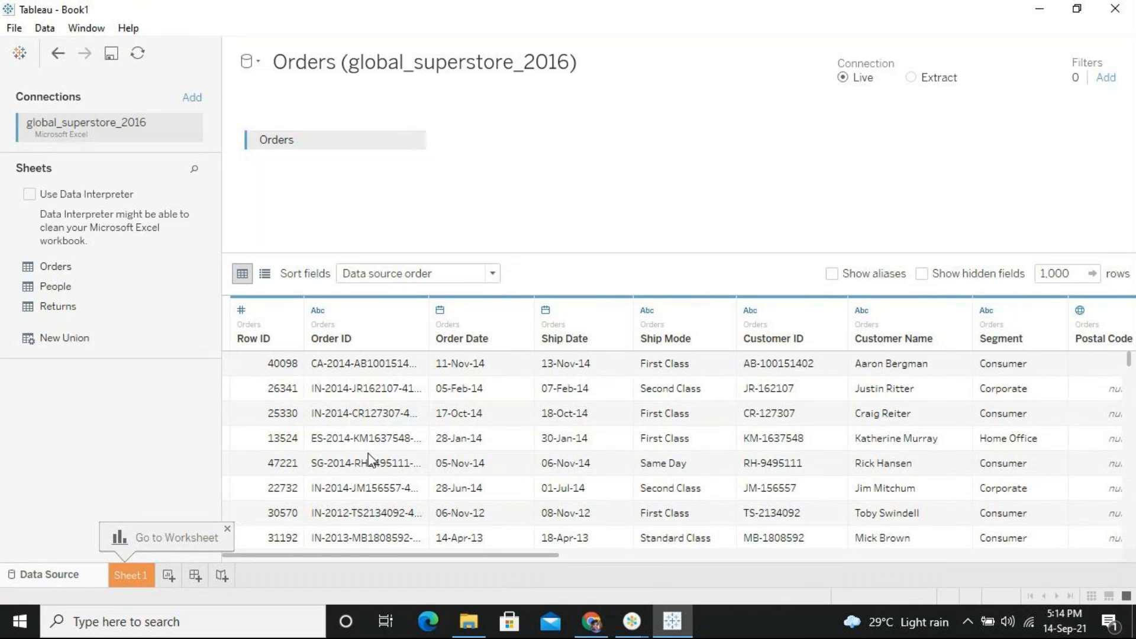
pyautogui.click(127, 573)
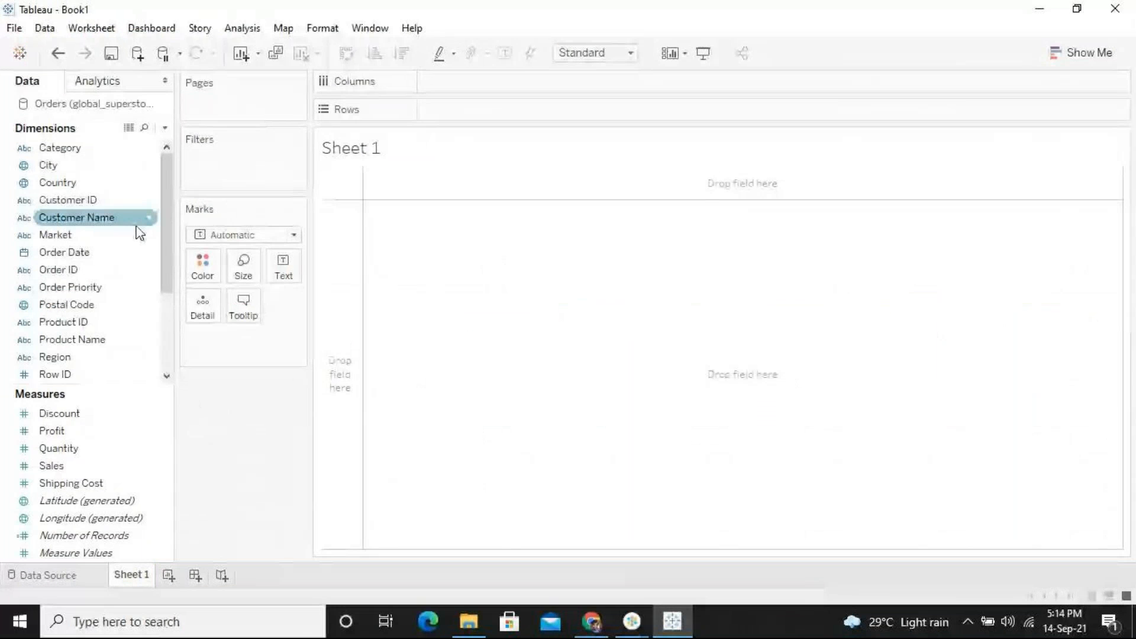
# Step: Build a word cloud on Sheet 1 with Country as text, Sales on both color and size, and the Text mark type
pyautogui.moveTo(83, 188); pyautogui.dragTo(280, 278)
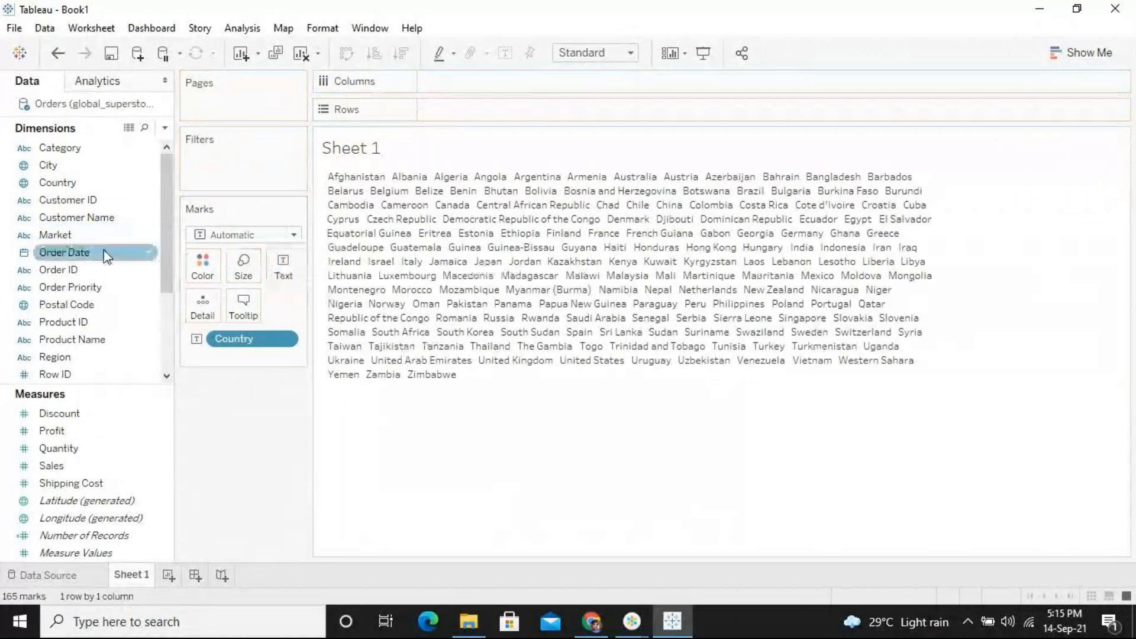
pyautogui.moveTo(59, 466); pyautogui.dragTo(247, 270)
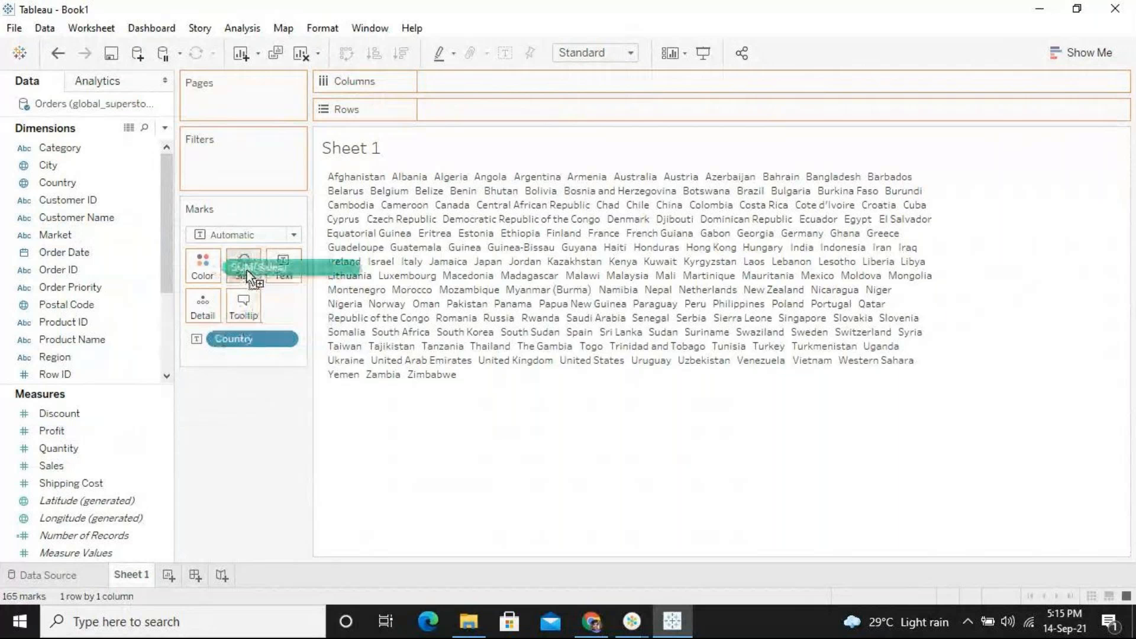
pyautogui.moveTo(247, 270); pyautogui.dragTo(223, 270)
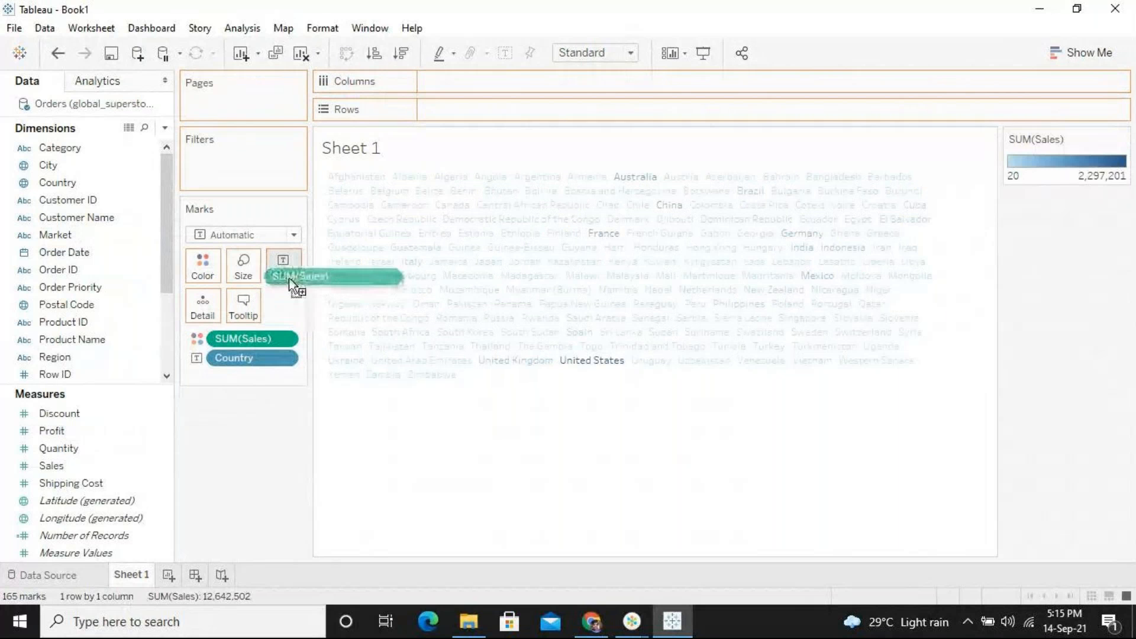
pyautogui.moveTo(287, 279); pyautogui.dragTo(249, 276)
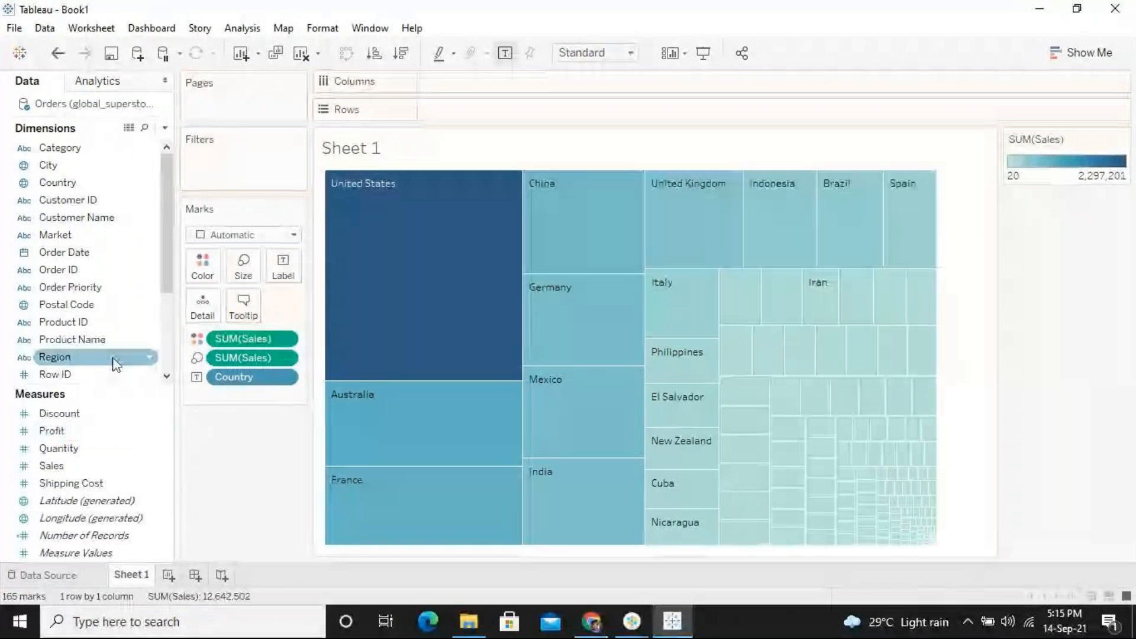
pyautogui.click(225, 234)
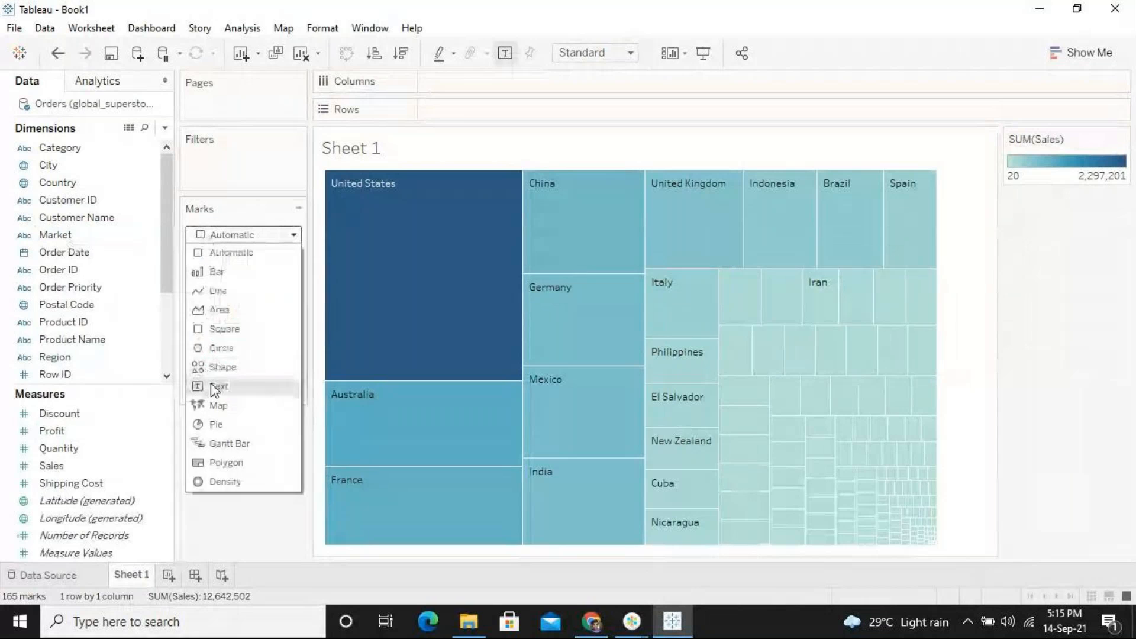
pyautogui.click(214, 386)
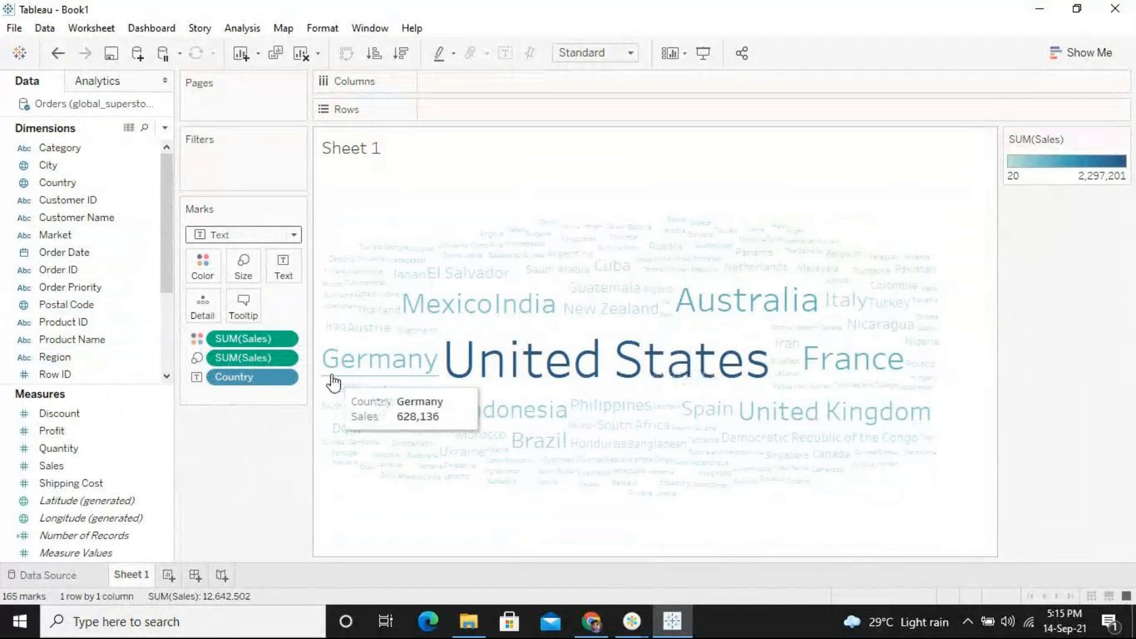
# Step: Apply the Sunrise-Sunset Diverging palette to the Sales colors of the word cloud
pyautogui.click(202, 269)
pyautogui.click(300, 322)
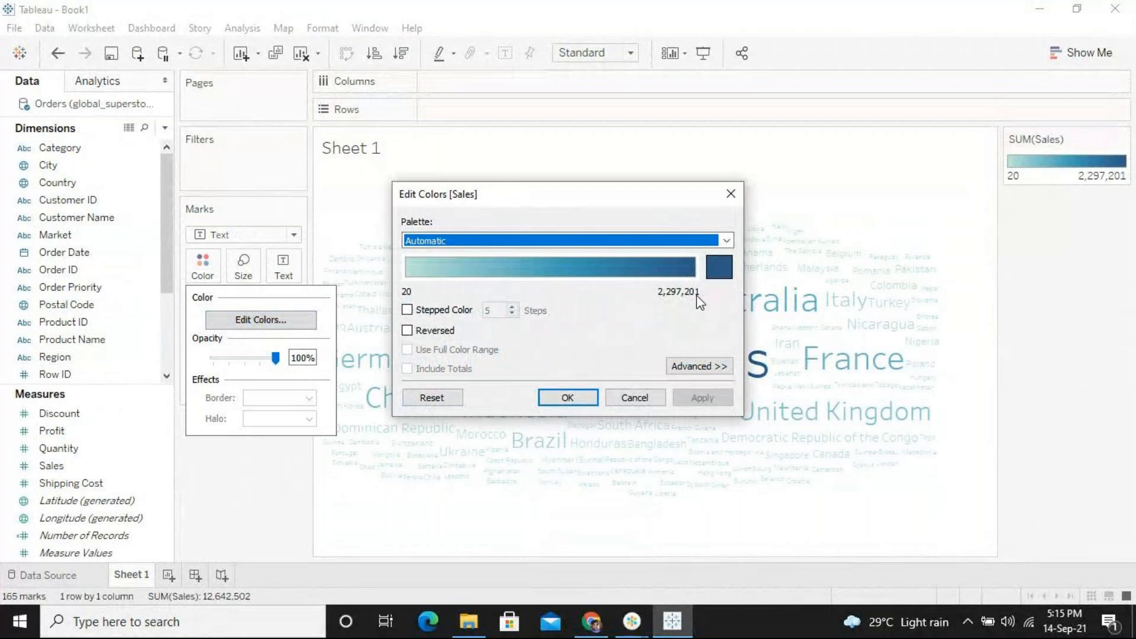
pyautogui.click(725, 238)
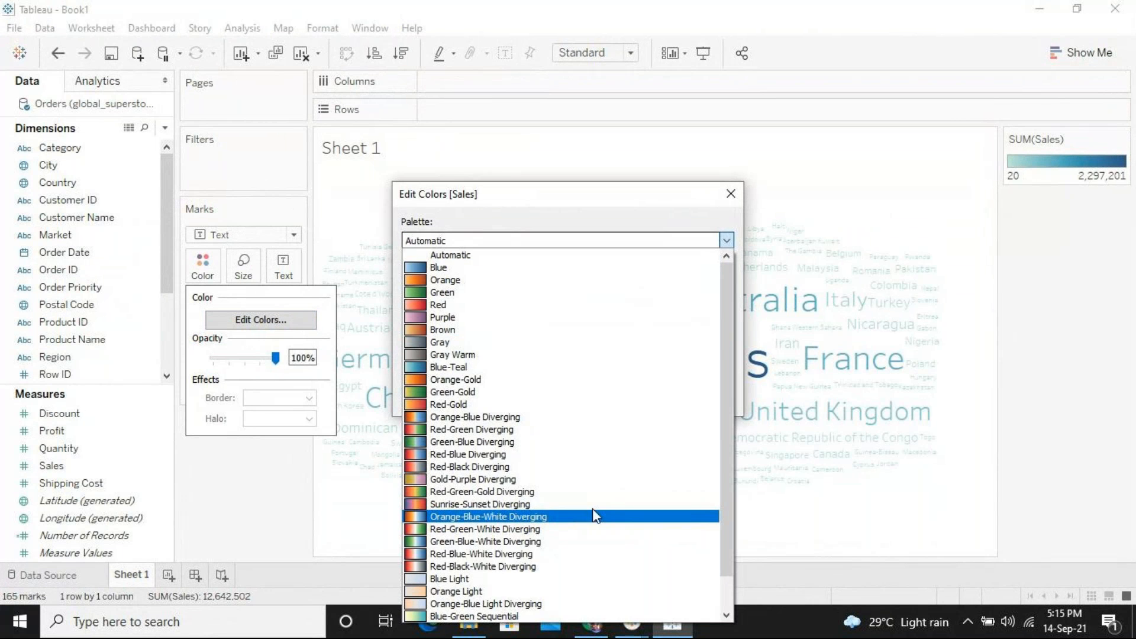
pyautogui.click(612, 505)
pyautogui.click(710, 402)
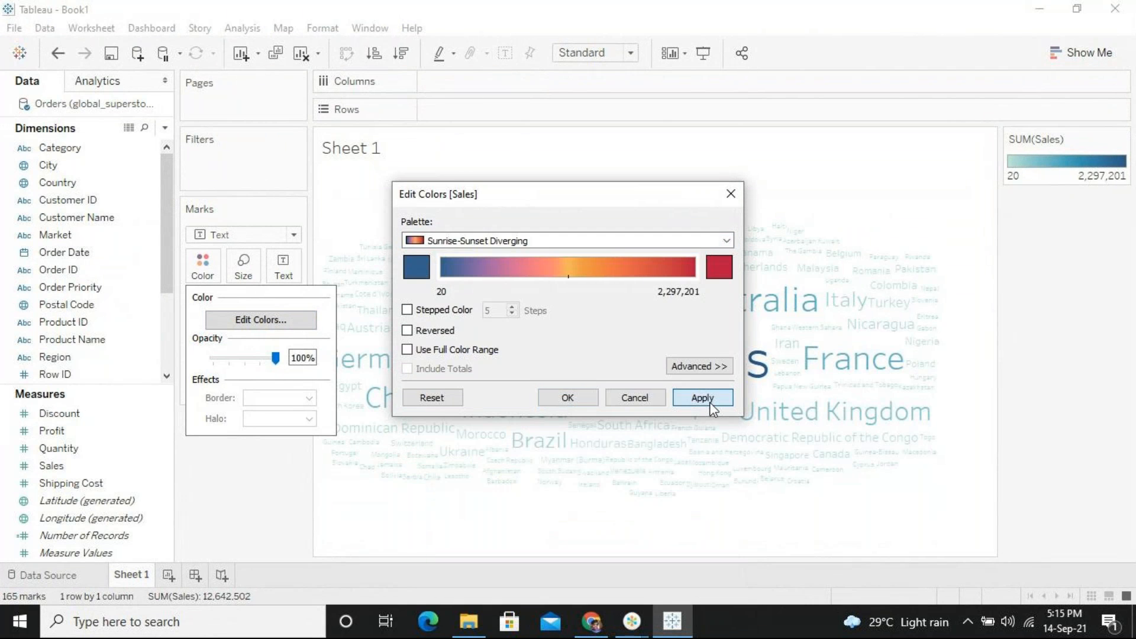
pyautogui.click(568, 400)
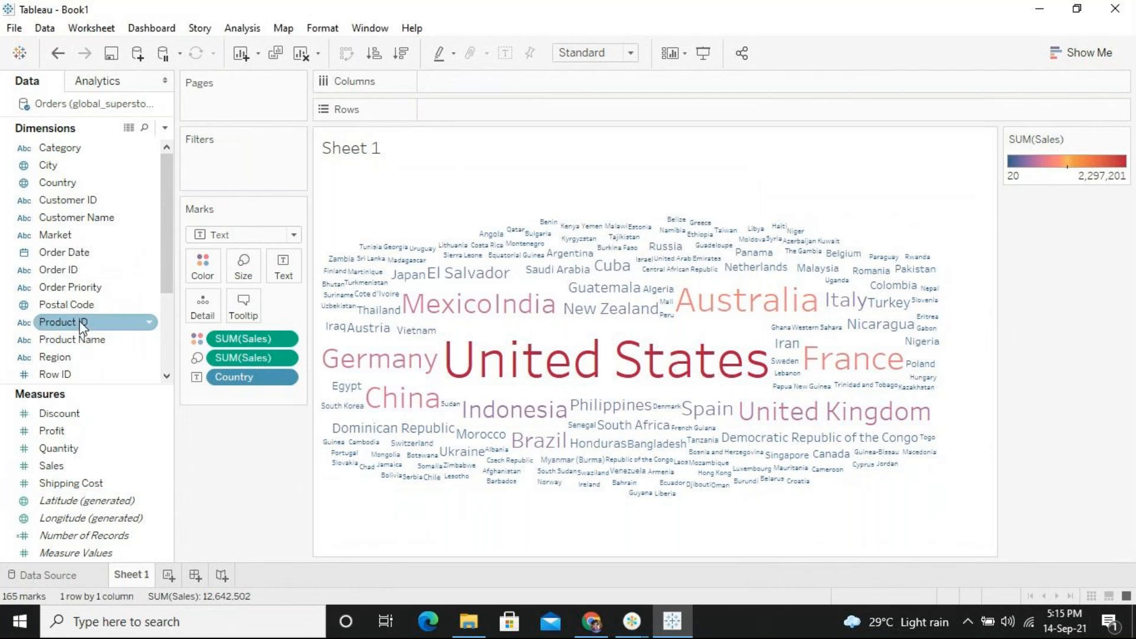
# Step: Show a filter for Order Priority on Sheet 1 and include only High
pyautogui.click(134, 289)
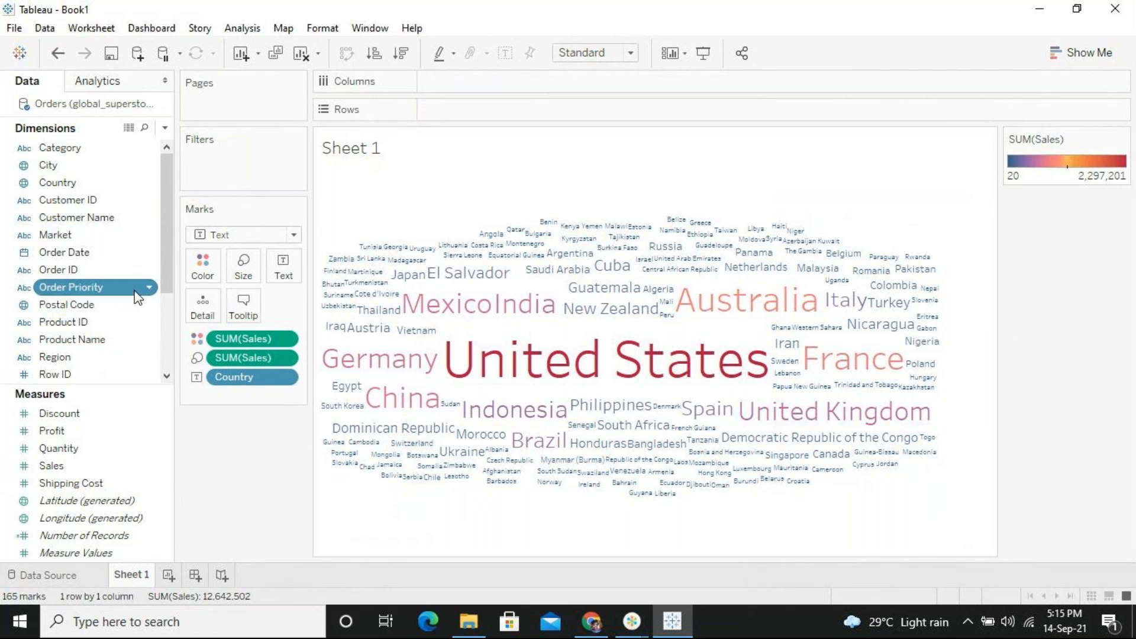
pyautogui.click(144, 322)
pyautogui.click(146, 293)
pyautogui.rightClick(146, 294)
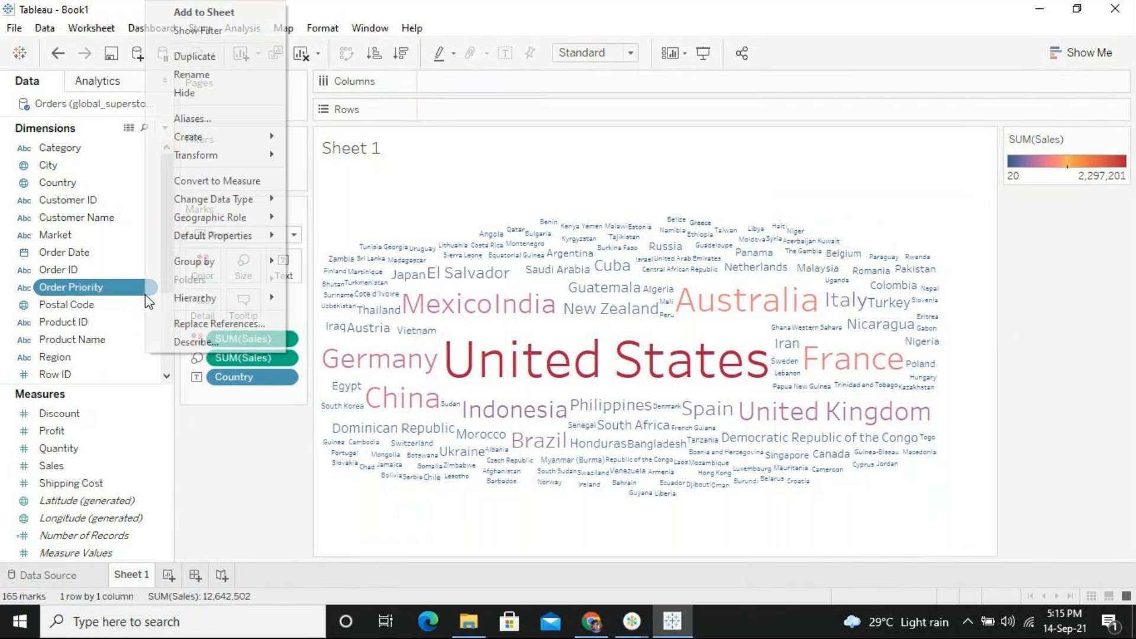
pyautogui.click(229, 31)
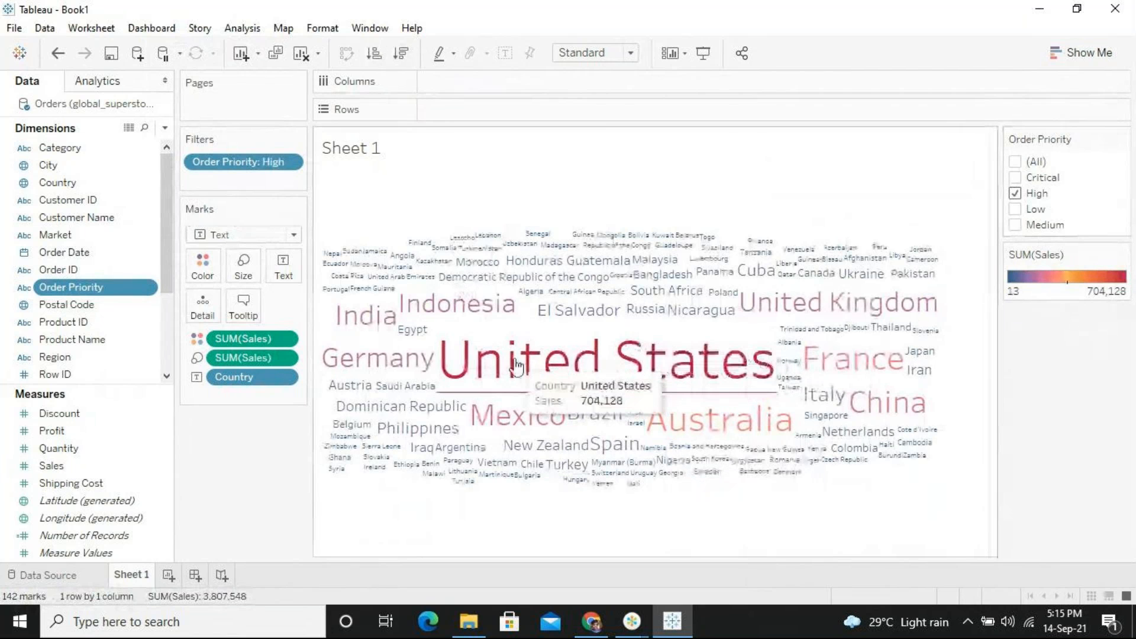
# Step: Switch the Order Priority filter to Low only, to Medium only, and back to Low only
pyautogui.click(1015, 209)
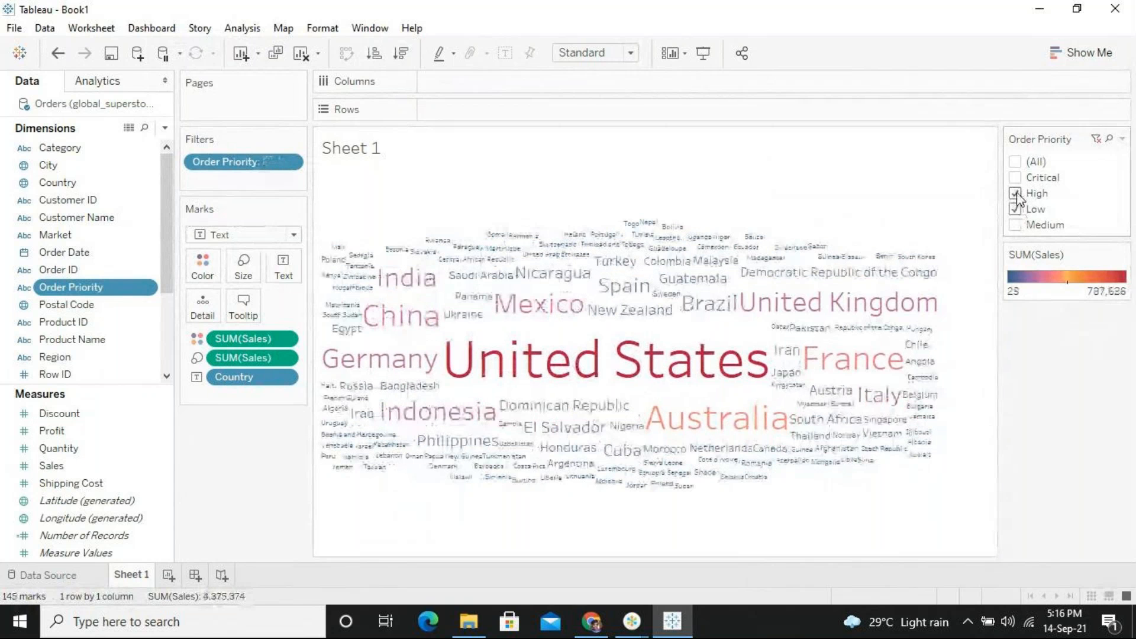
pyautogui.click(1016, 194)
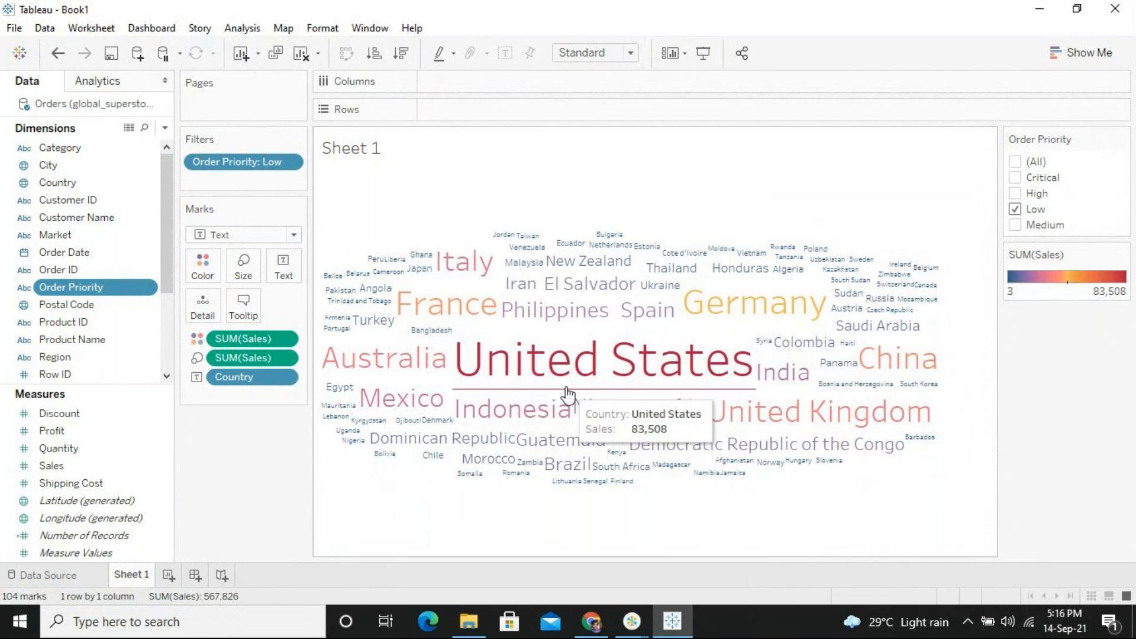
pyautogui.click(1016, 211)
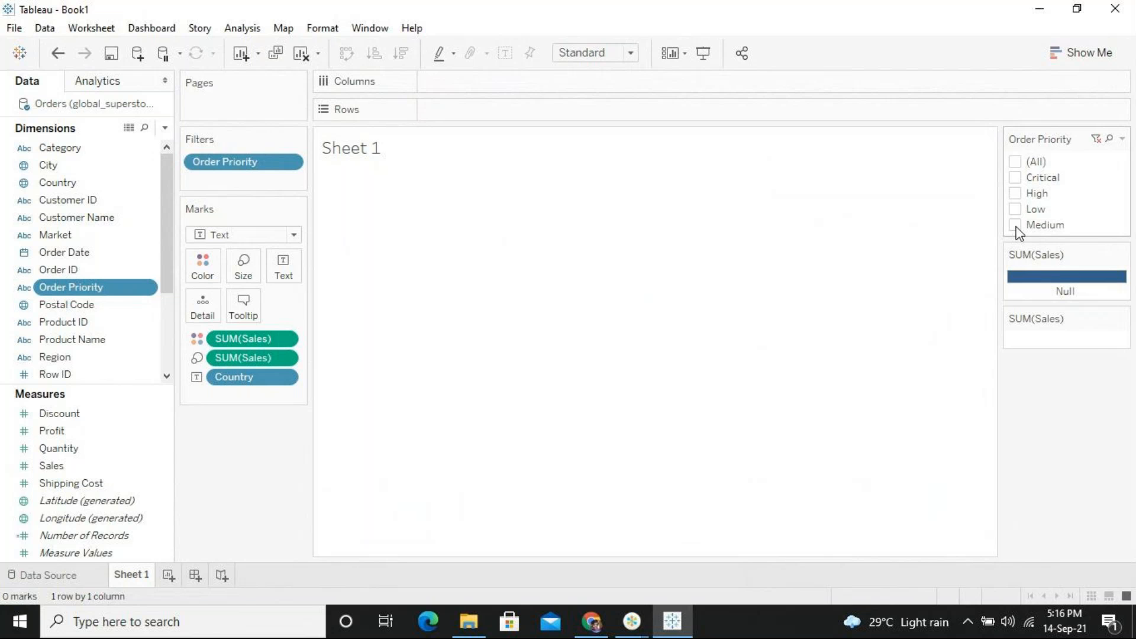
pyautogui.click(1016, 226)
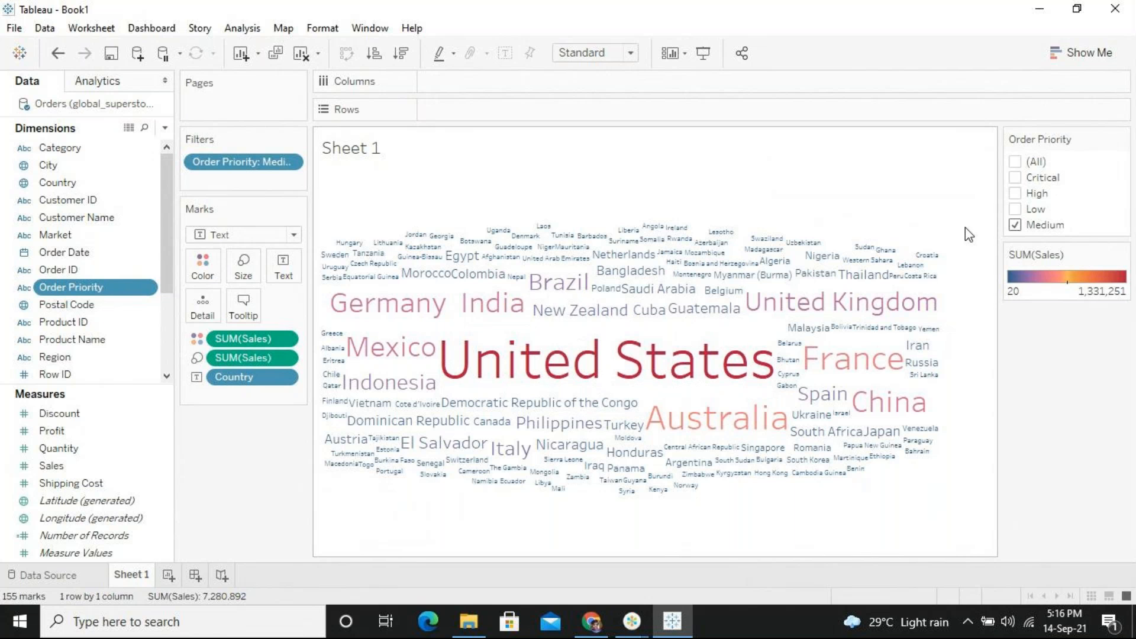
pyautogui.click(1015, 209)
pyautogui.click(1016, 225)
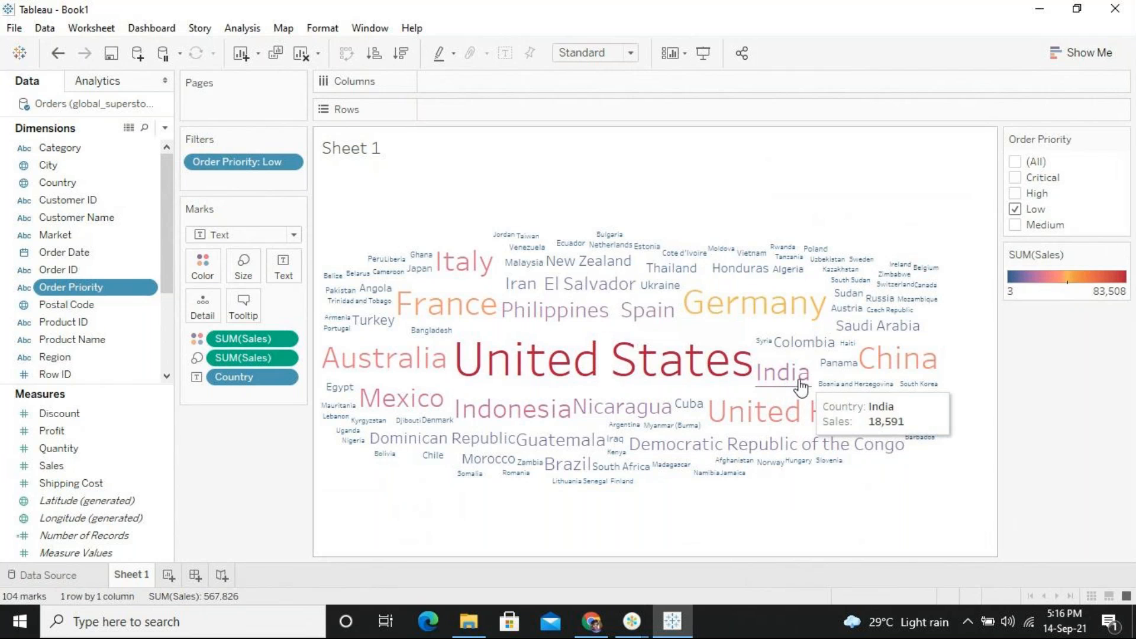
# Step: Switch the Order Priority filter to Critical only and check the sales of India and Indonesia in the word cloud
pyautogui.click(1015, 178)
pyautogui.click(1015, 209)
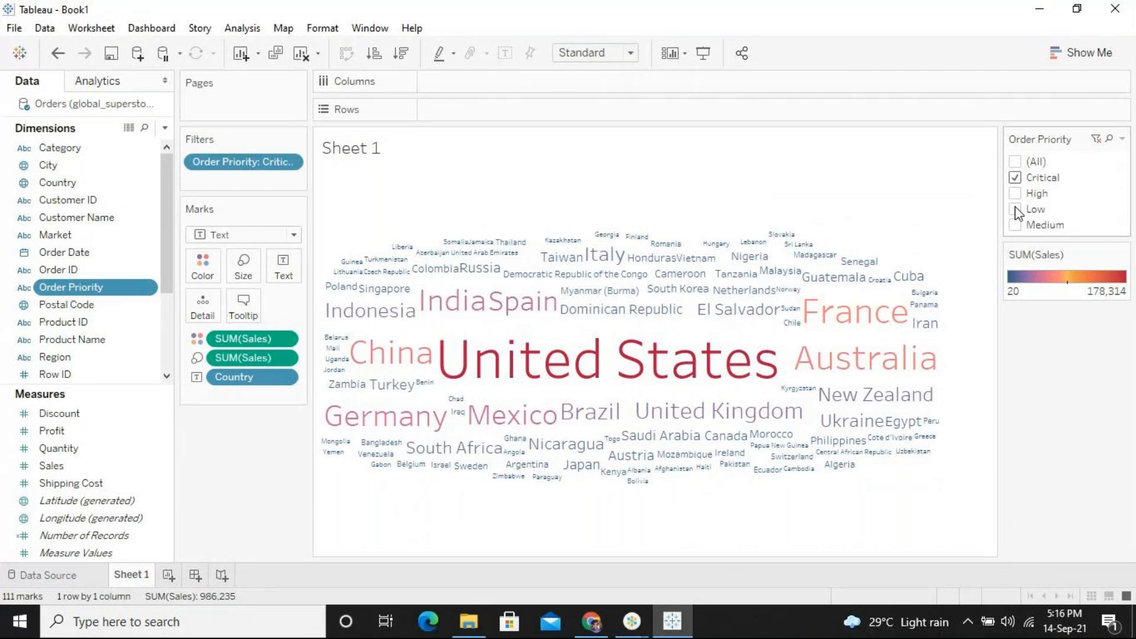
pyautogui.moveTo(436, 320)
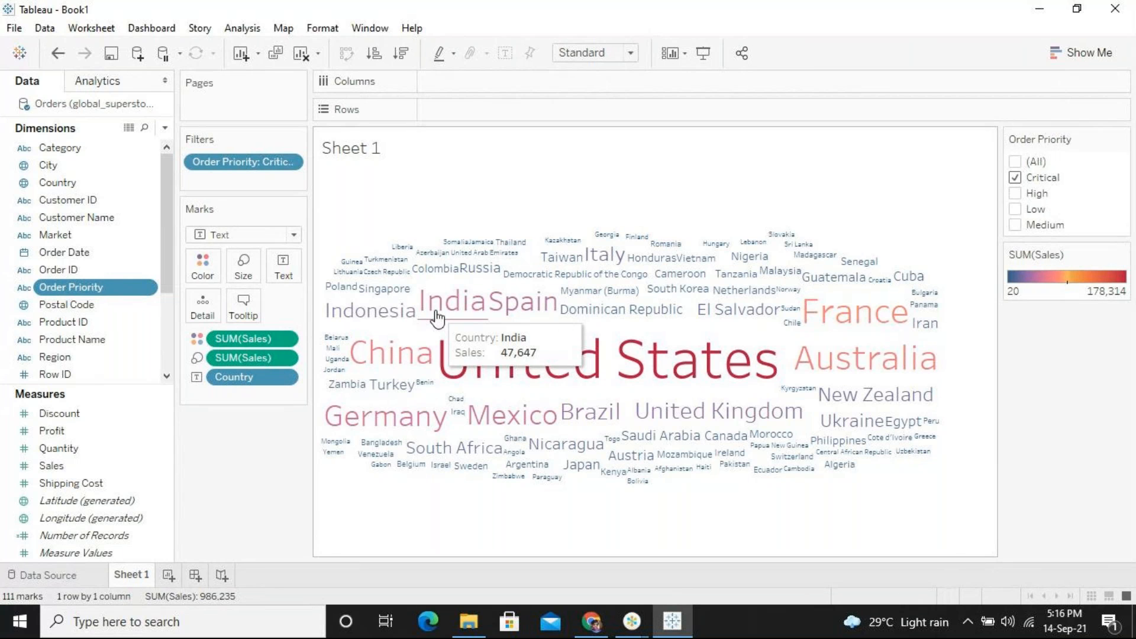
pyautogui.moveTo(342, 308)
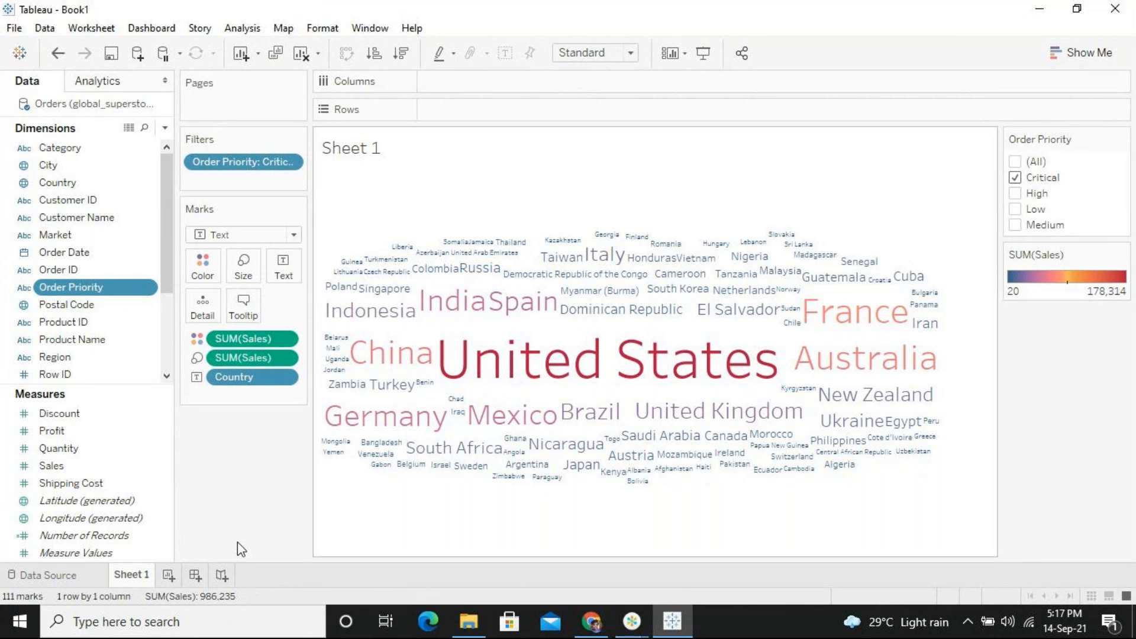
# Step: Add a second worksheet and chart Sales by Market, with Market in columns, Sales in rows and the Line mark type
pyautogui.click(169, 576)
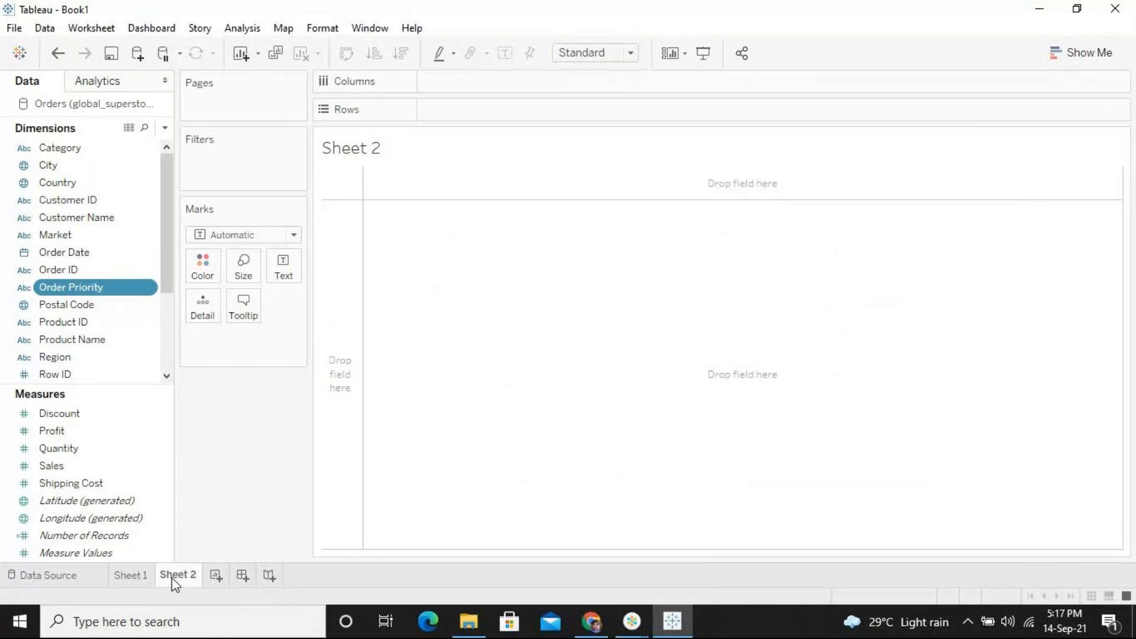
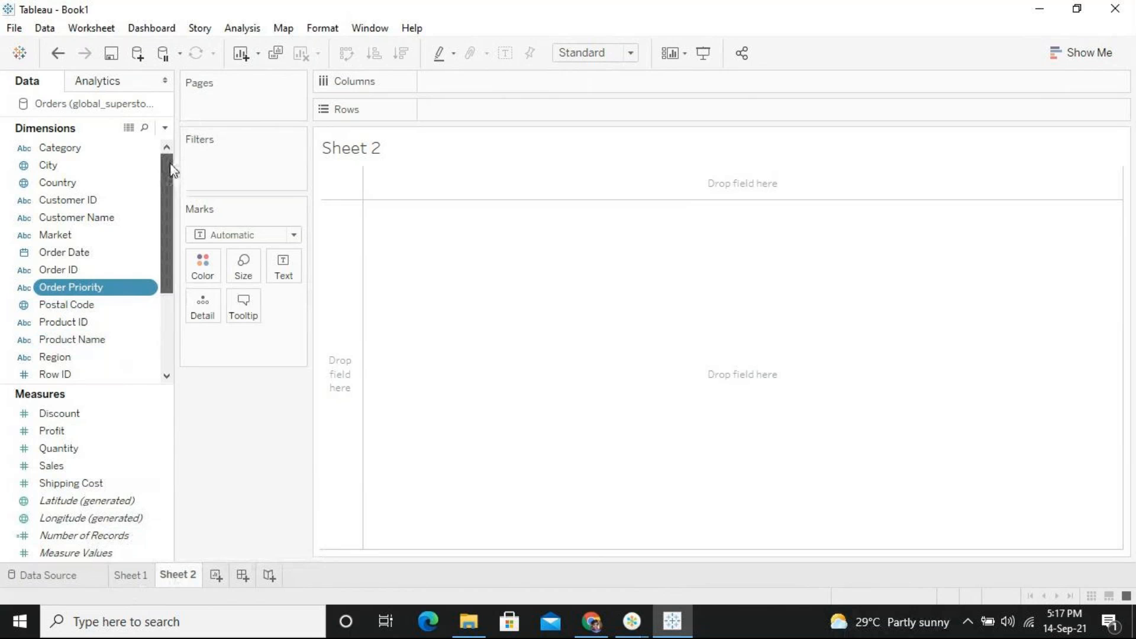
pyautogui.moveTo(106, 234); pyautogui.dragTo(567, 81)
pyautogui.moveTo(68, 467); pyautogui.dragTo(514, 125)
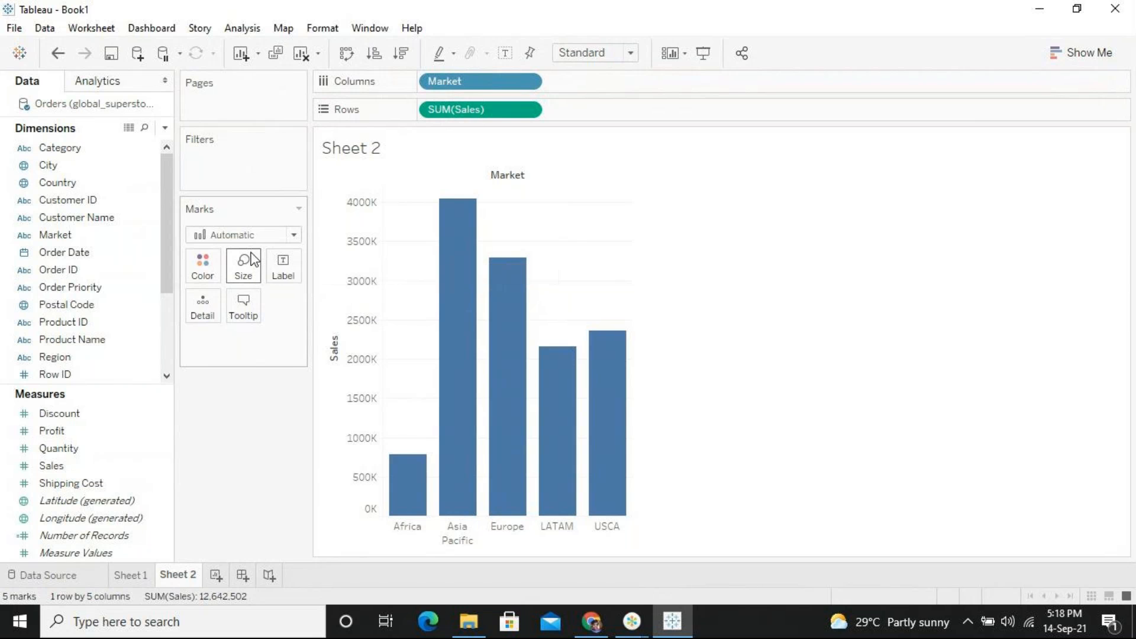
pyautogui.click(292, 236)
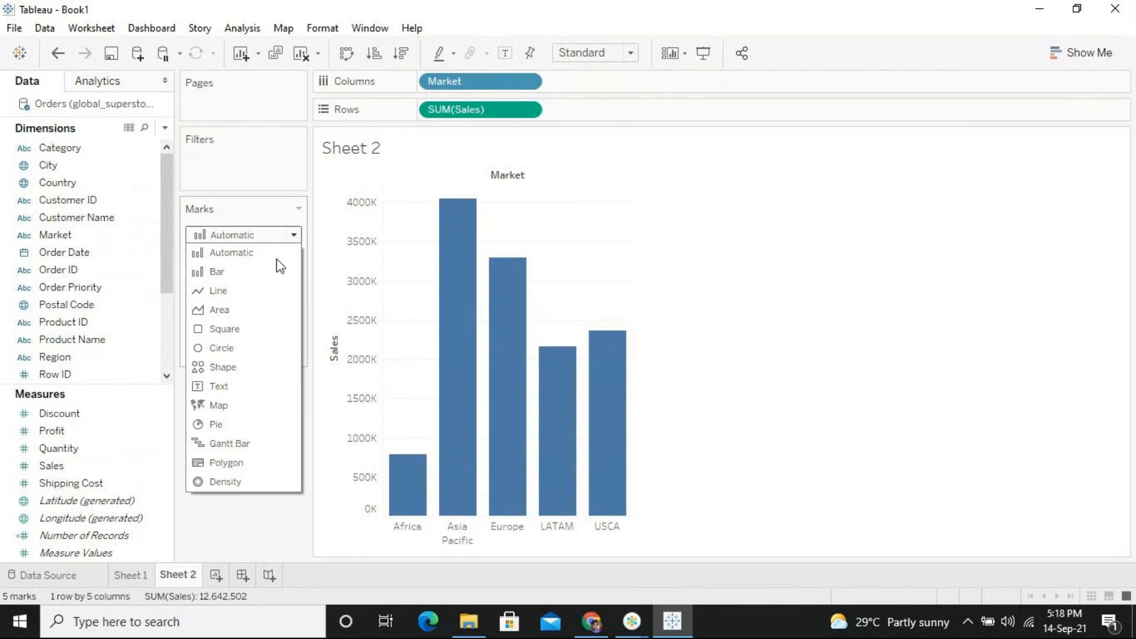
pyautogui.click(235, 295)
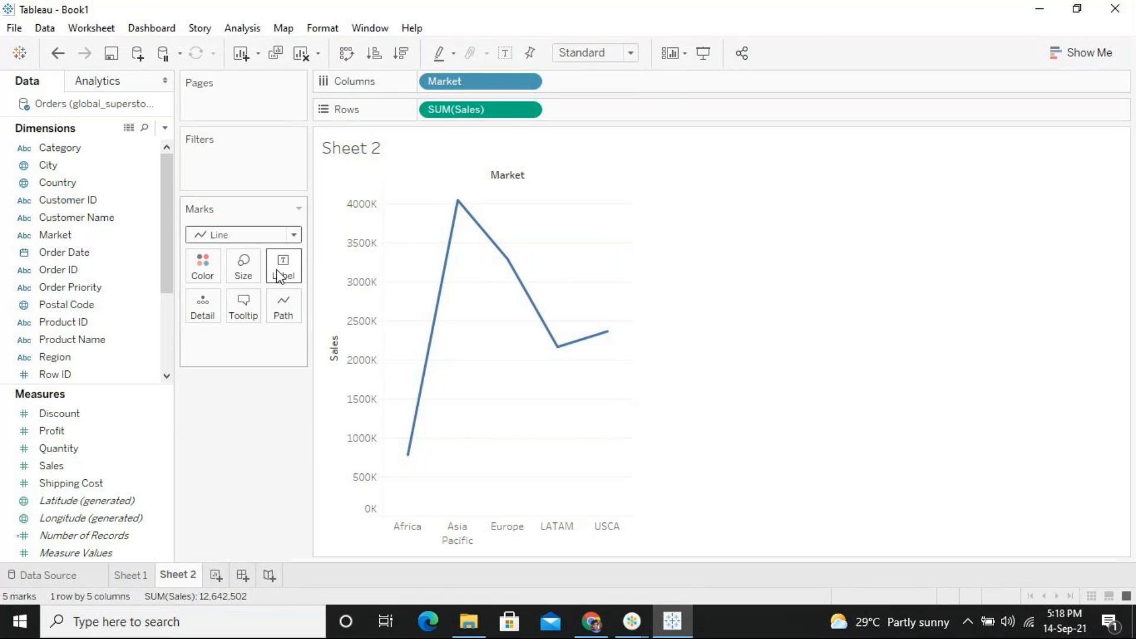
pyautogui.click(275, 236)
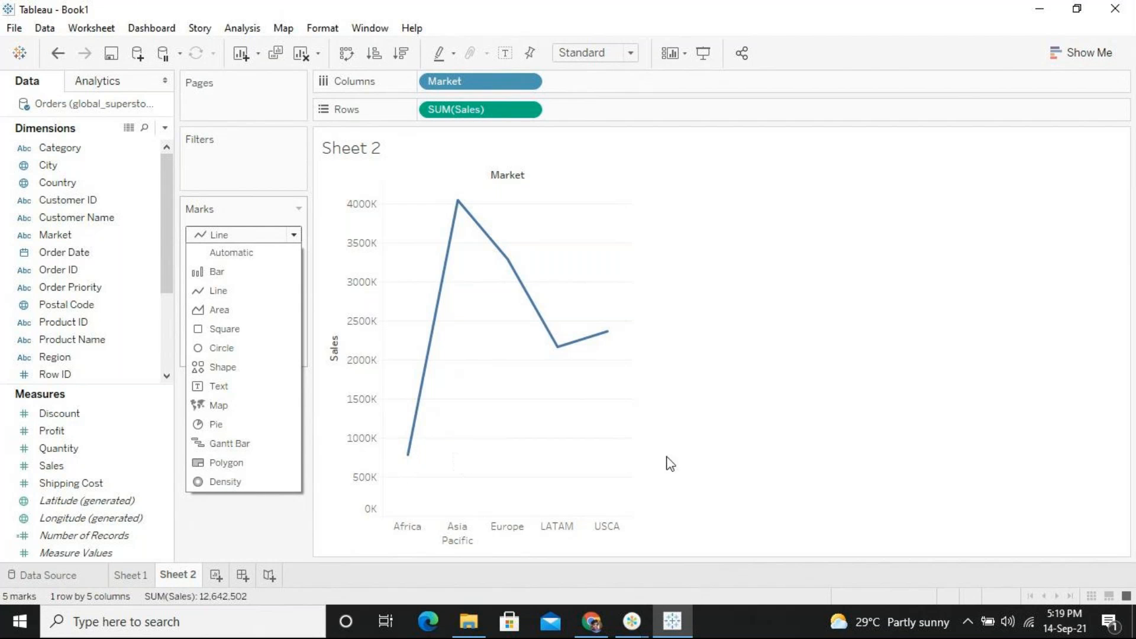
pyautogui.click(859, 451)
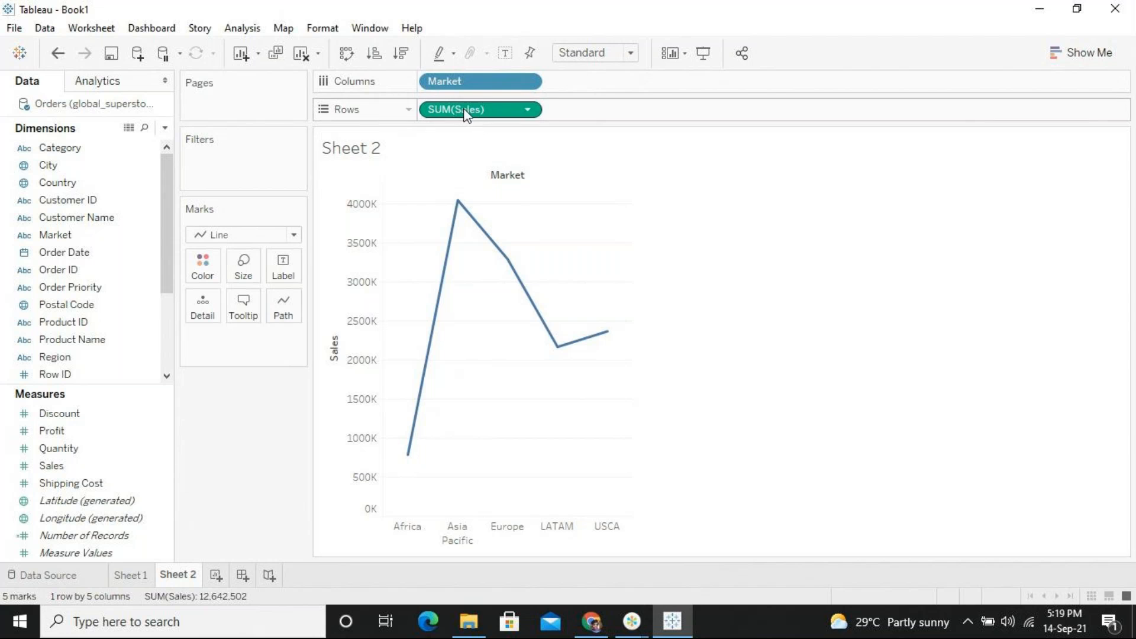
# Step: Examine the sales of the individual markets along the line chart, including Africa, Europe, LATAM and USCA
pyautogui.moveTo(459, 208)
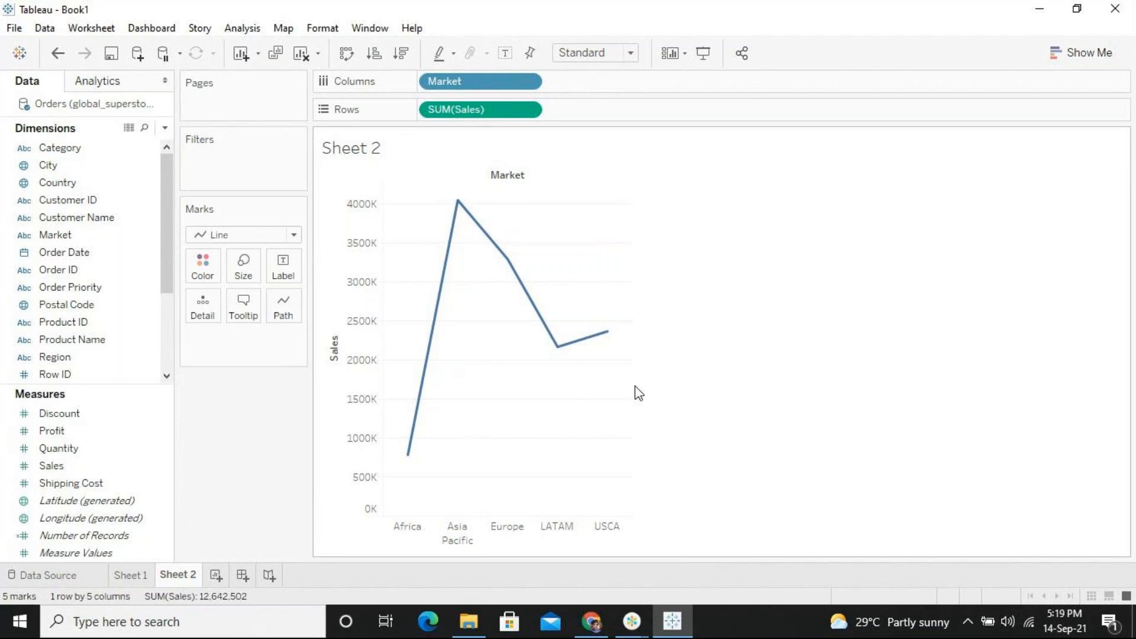
pyautogui.moveTo(554, 357)
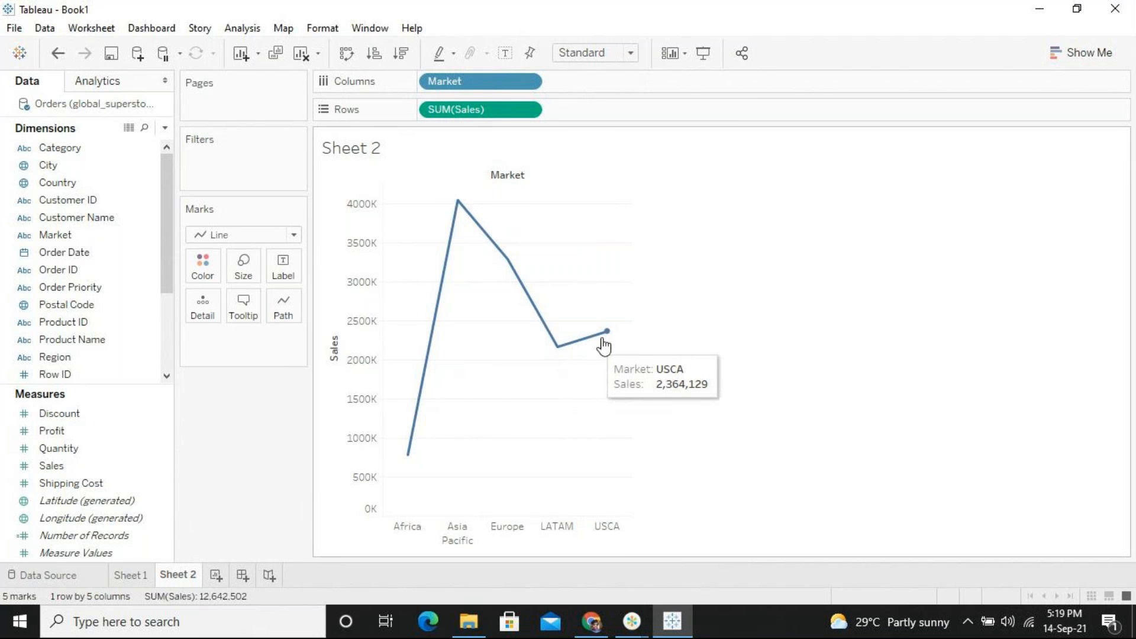
pyautogui.moveTo(409, 456)
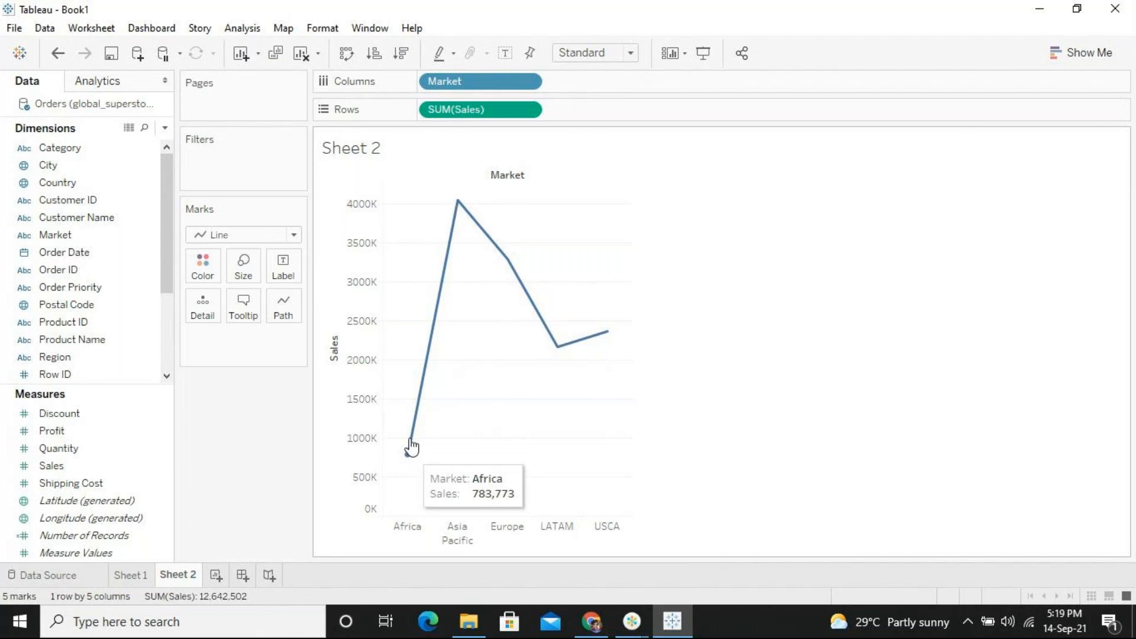
pyautogui.moveTo(510, 269)
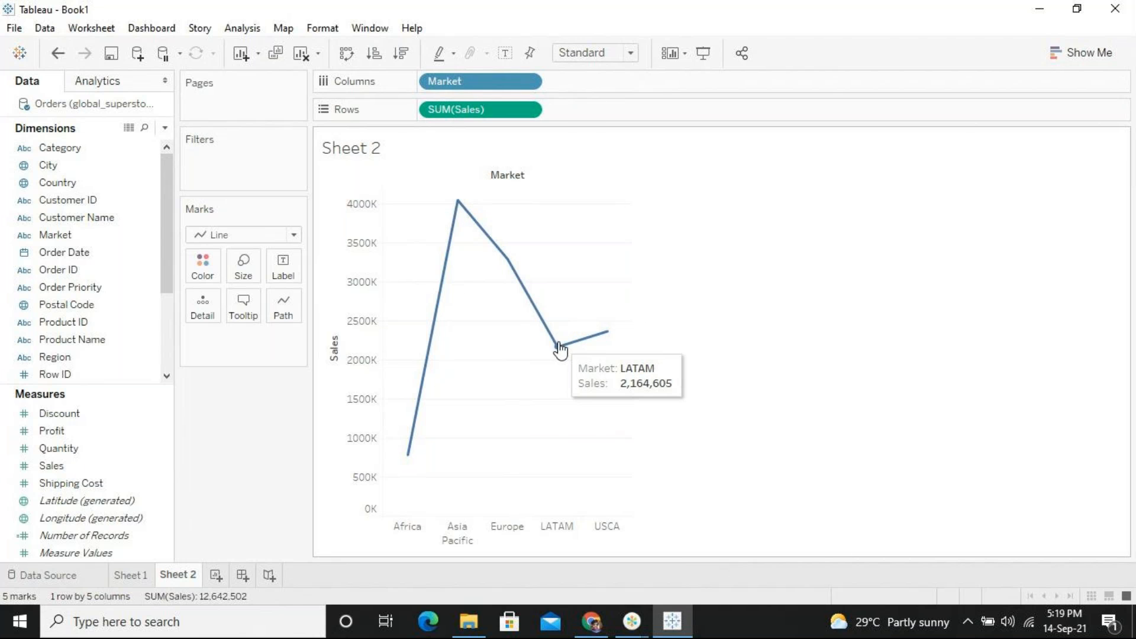
pyautogui.moveTo(599, 332)
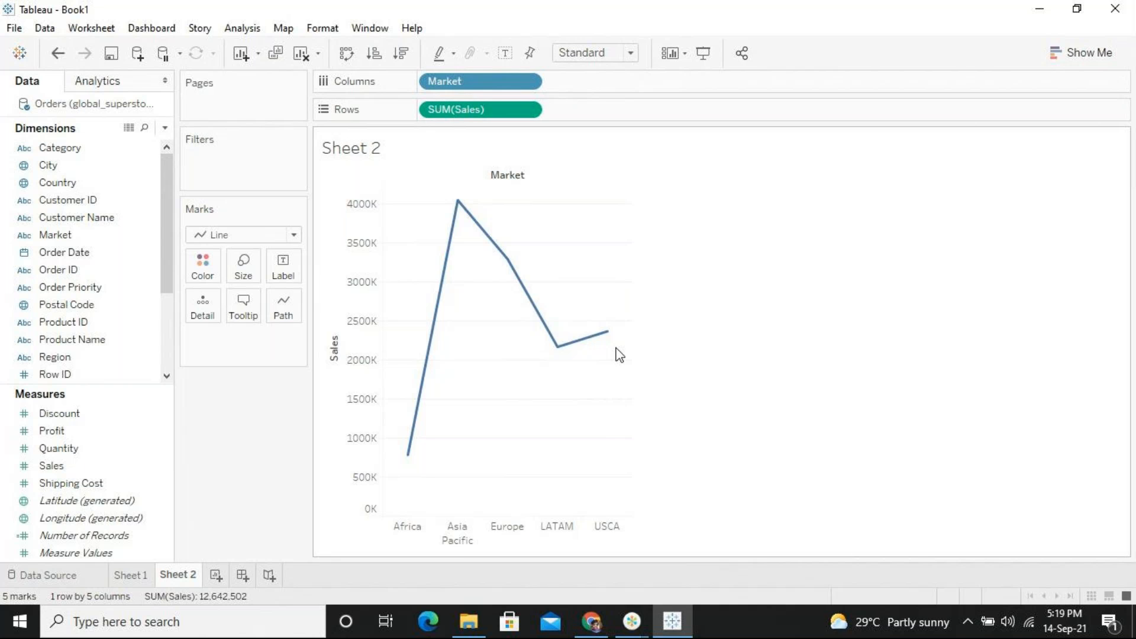
# Step: Add a third worksheet and plot Sales against the year of Order Date
pyautogui.click(216, 575)
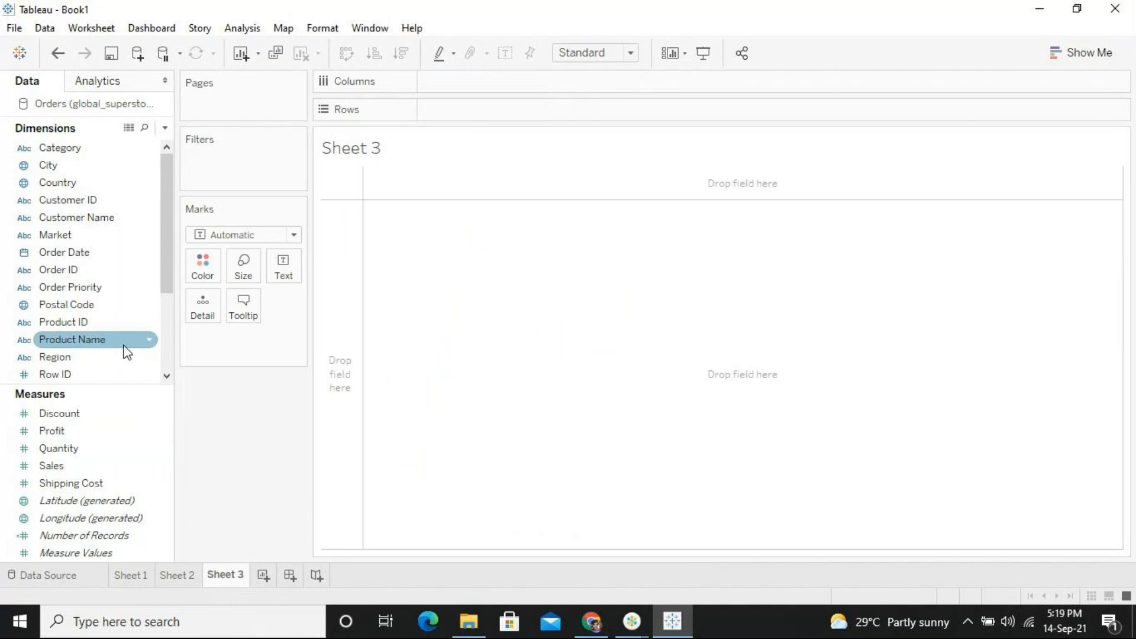
pyautogui.doubleClick(71, 468)
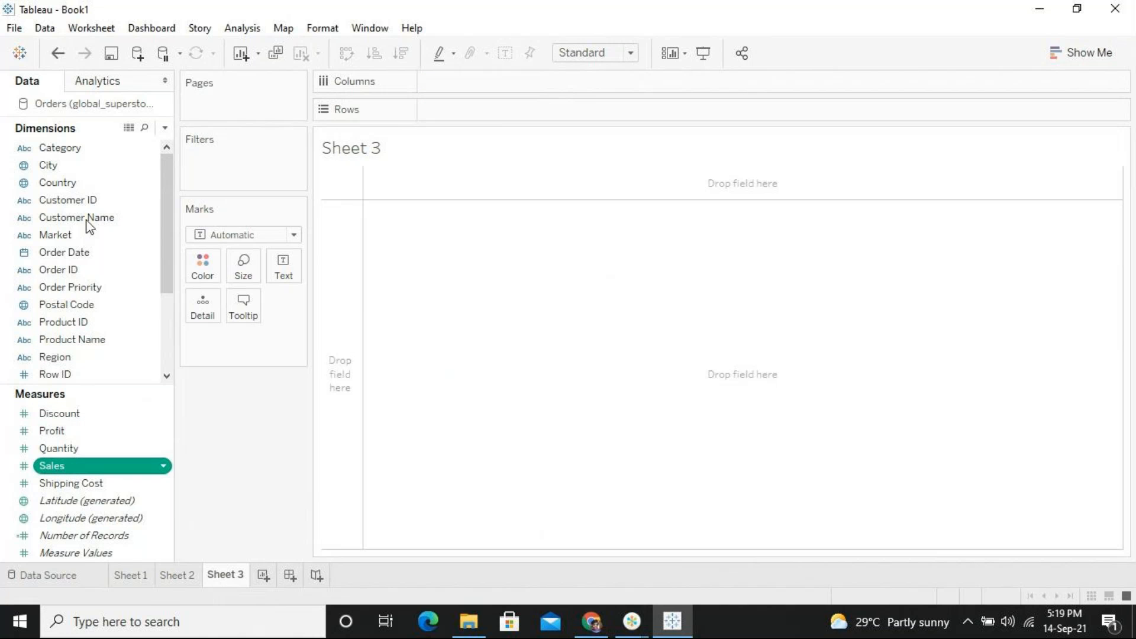
pyautogui.click(98, 257)
pyautogui.doubleClick(100, 264)
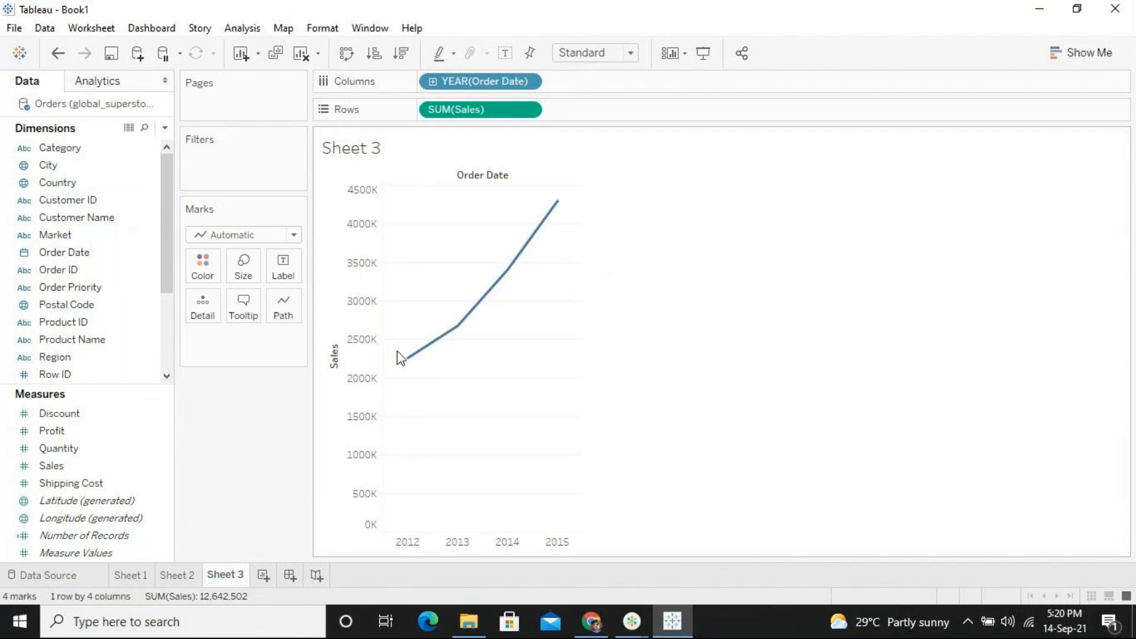
# Step: Compare with the Market chart on Sheet 2, and briefly show the sales mark labels on Sheet 3
pyautogui.click(178, 575)
pyautogui.moveTo(457, 240)
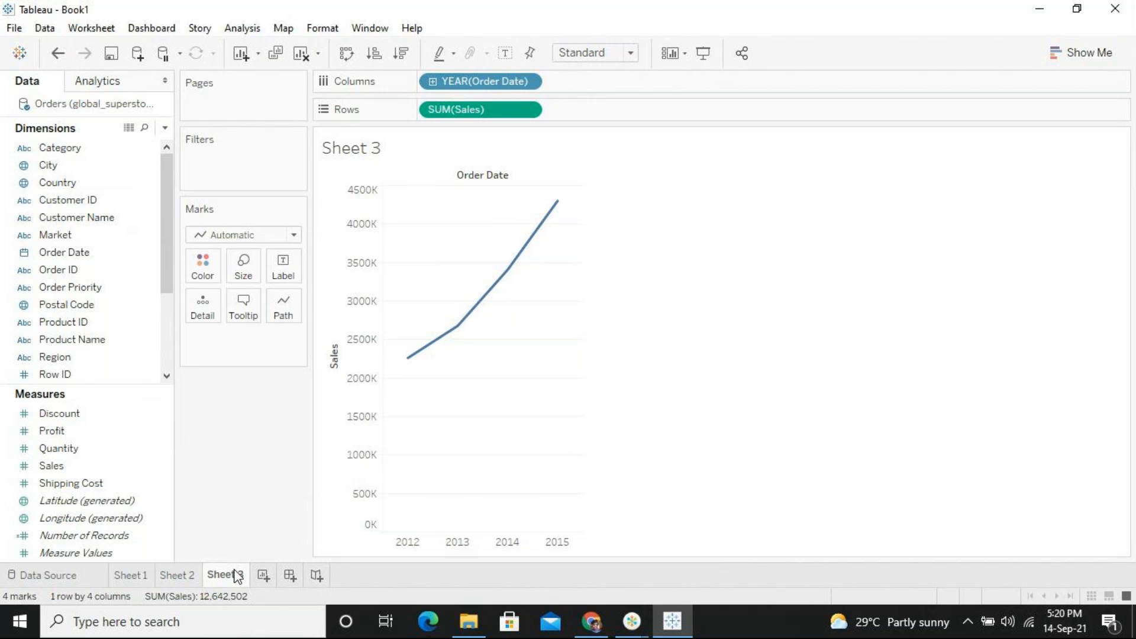
pyautogui.click(507, 52)
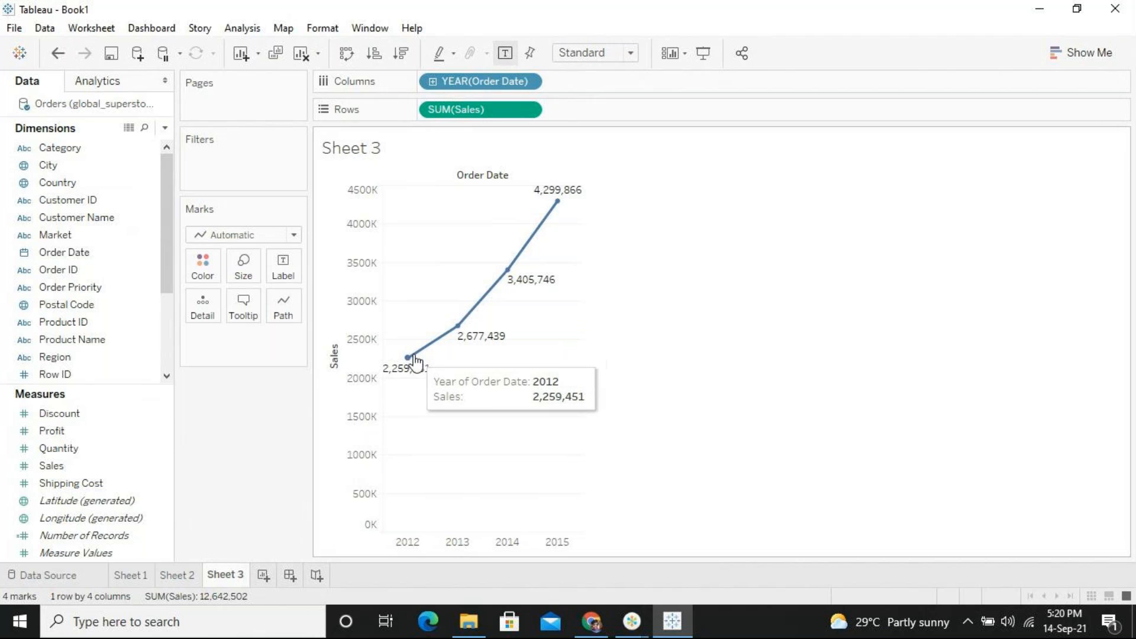
pyautogui.click(506, 54)
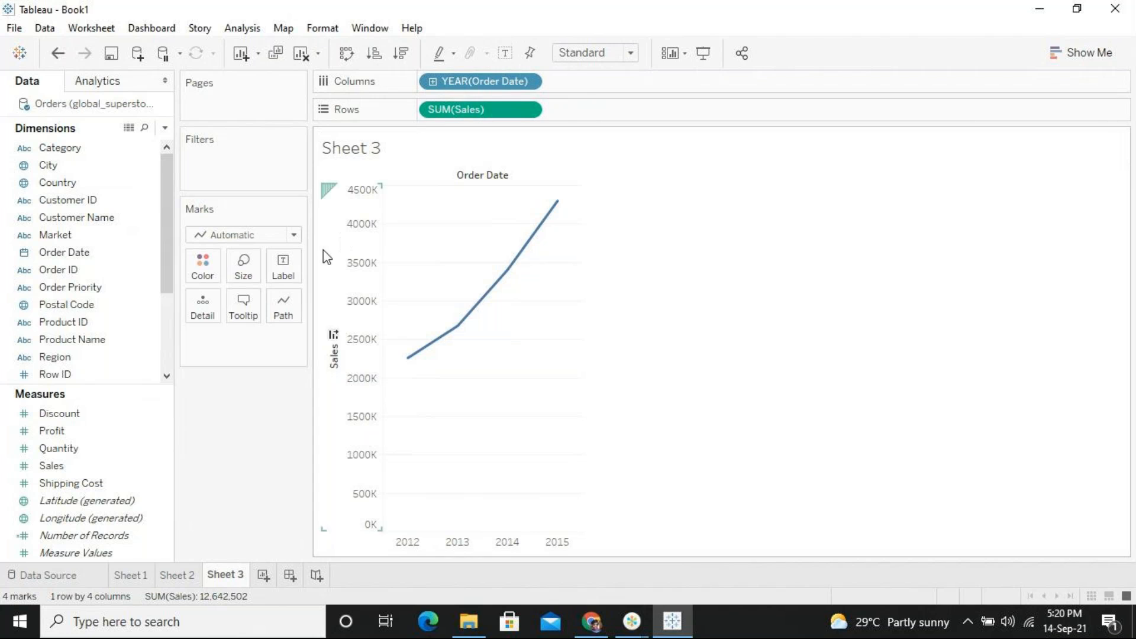
# Step: Label the points of the Sheet 3 line with the Order Date year and check the sales at the points
pyautogui.moveTo(92, 252); pyautogui.dragTo(286, 267)
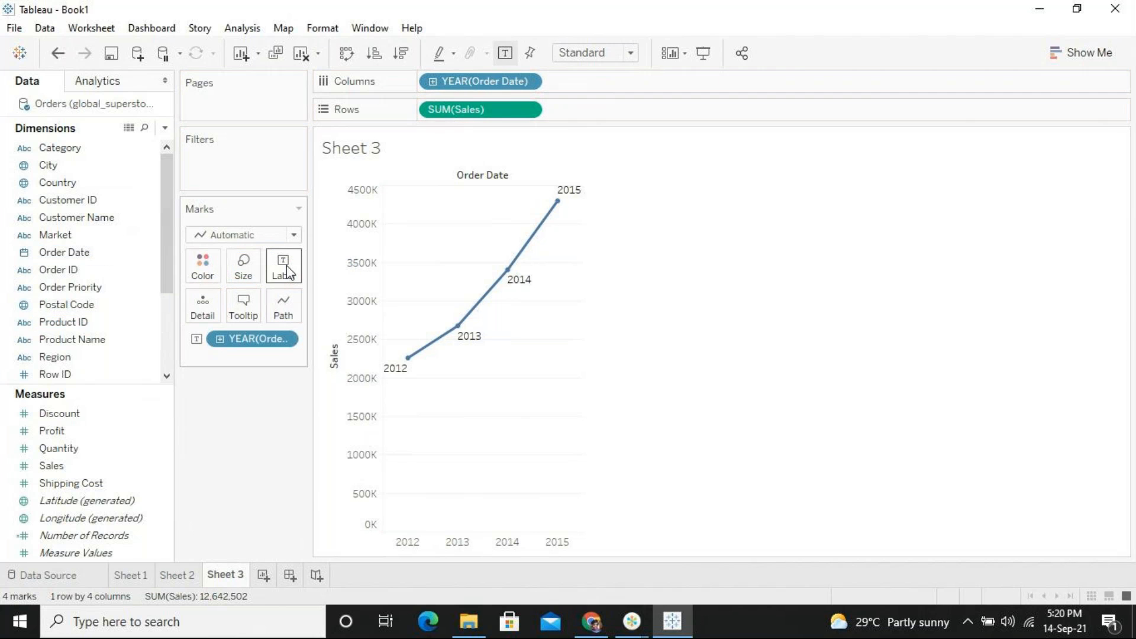
pyautogui.moveTo(459, 331)
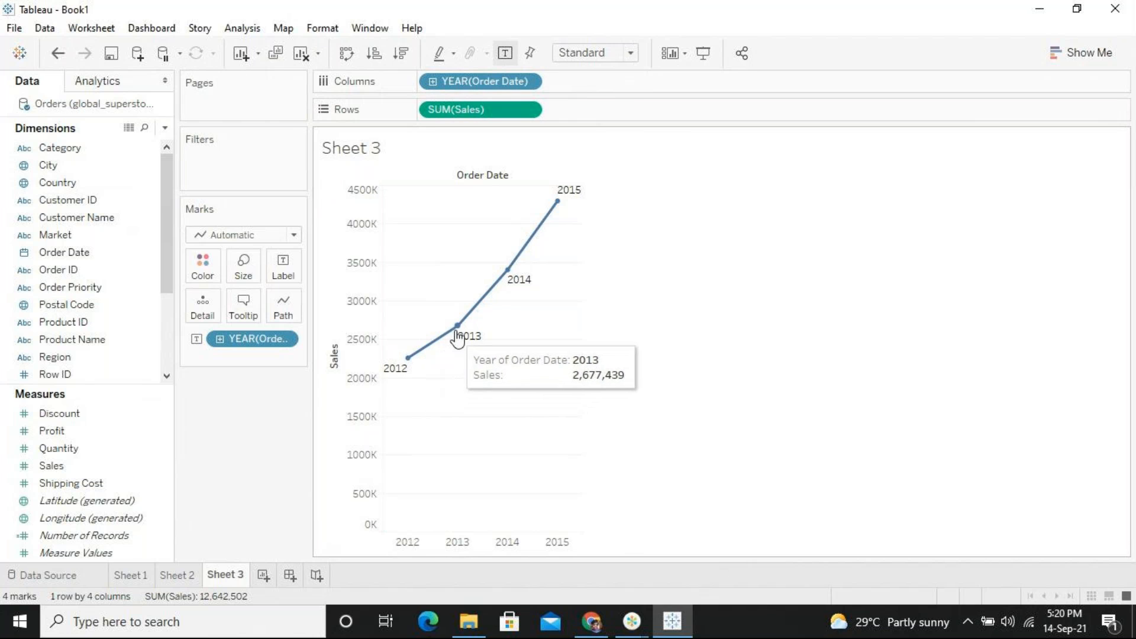
pyautogui.moveTo(540, 236)
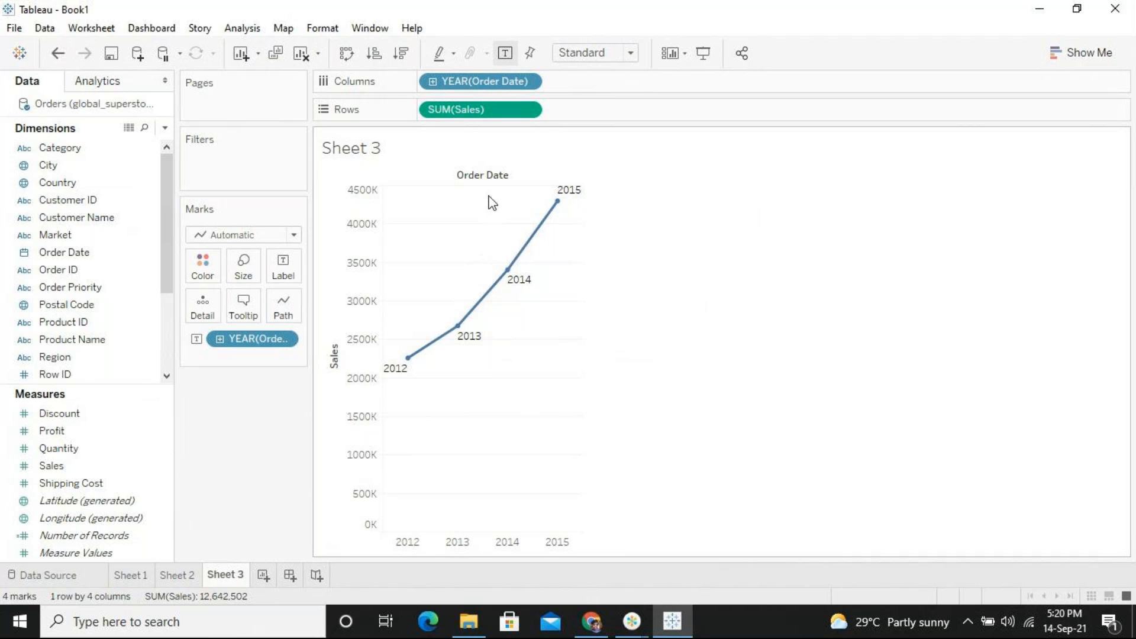
# Step: Drill the Order Date columns down to quarters and months, and collapse them back to years
pyautogui.click(434, 83)
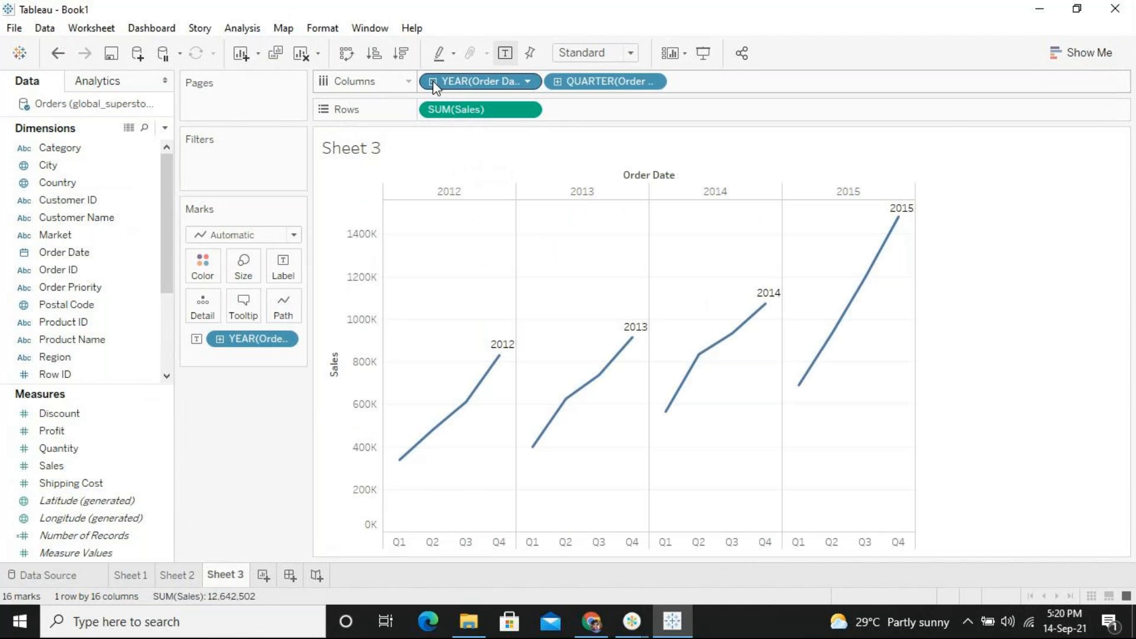
pyautogui.click(558, 82)
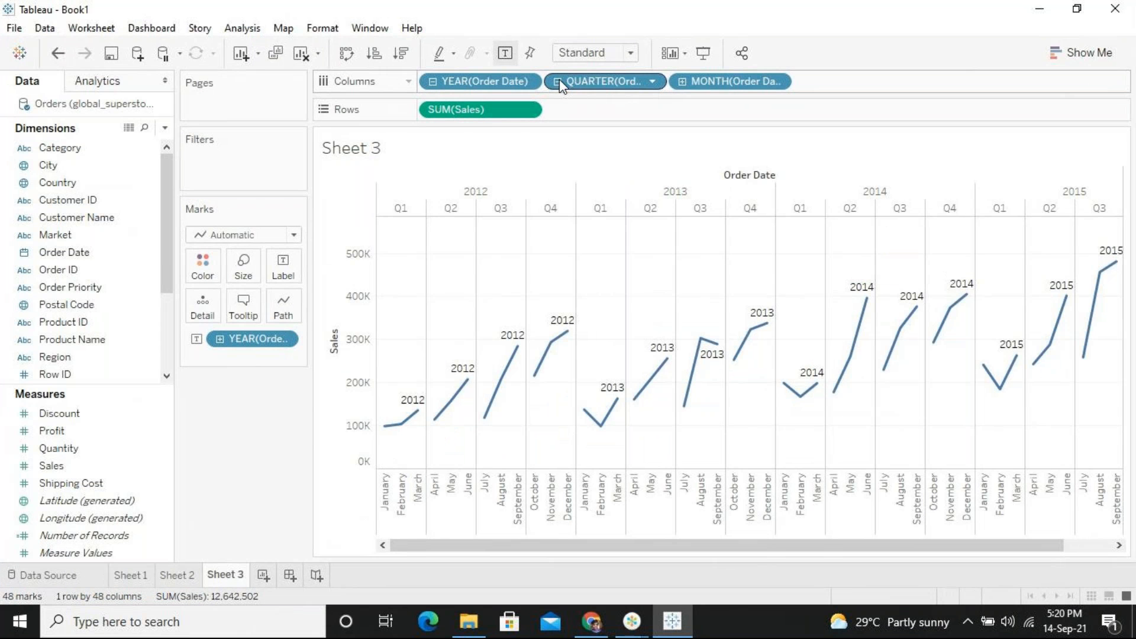
pyautogui.click(559, 81)
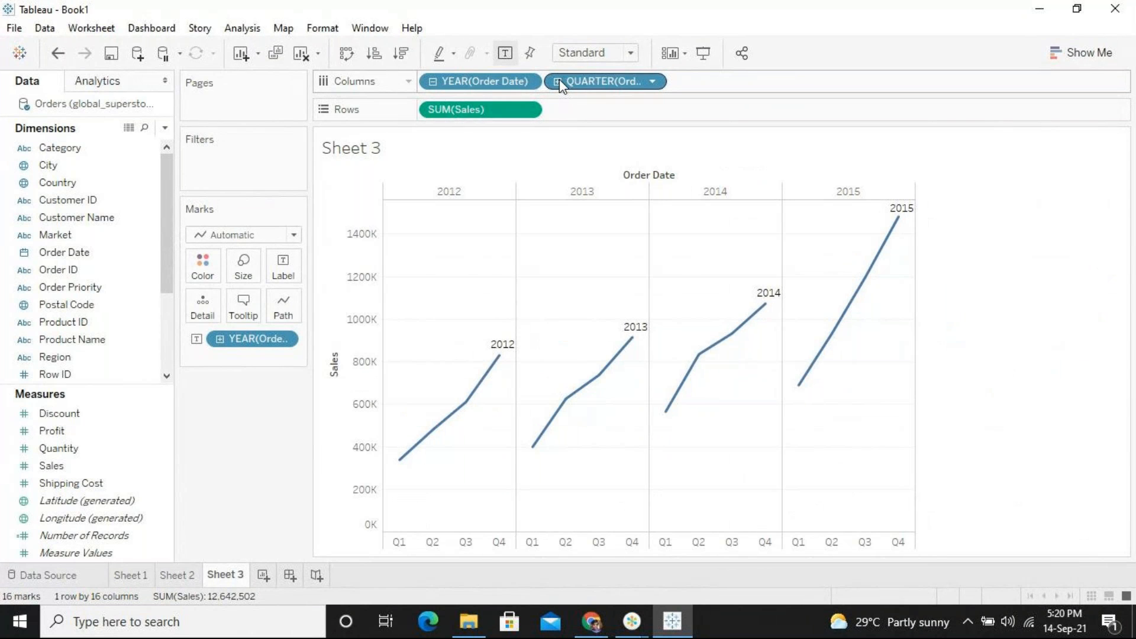
pyautogui.click(432, 81)
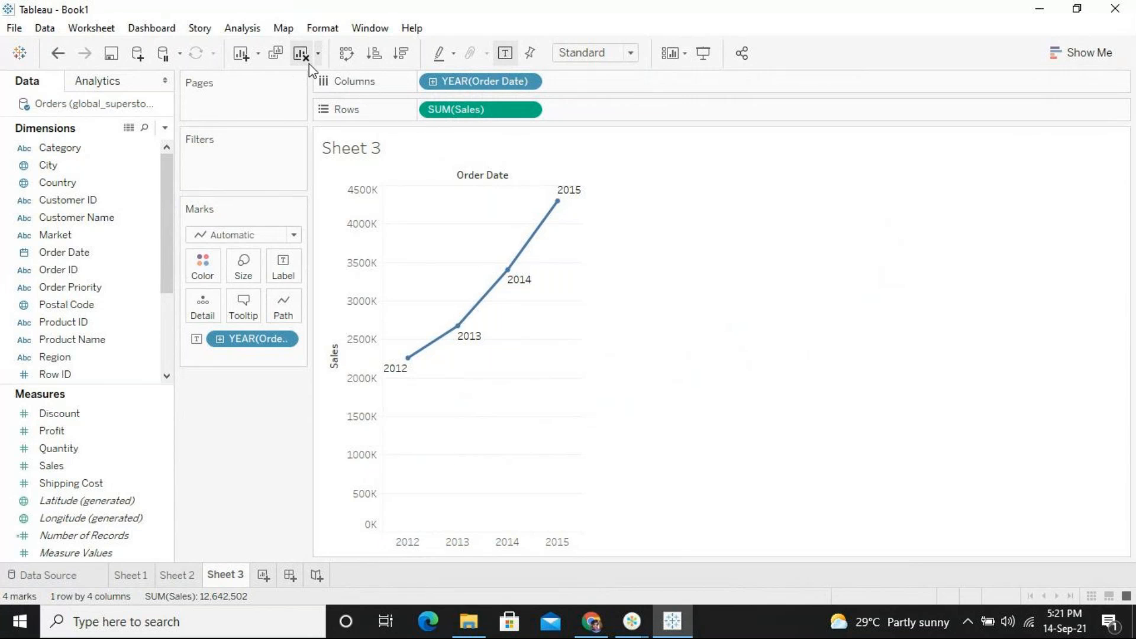
# Step: Add a fourth worksheet with a line chart of Sales by Order Date year
pyautogui.click(264, 577)
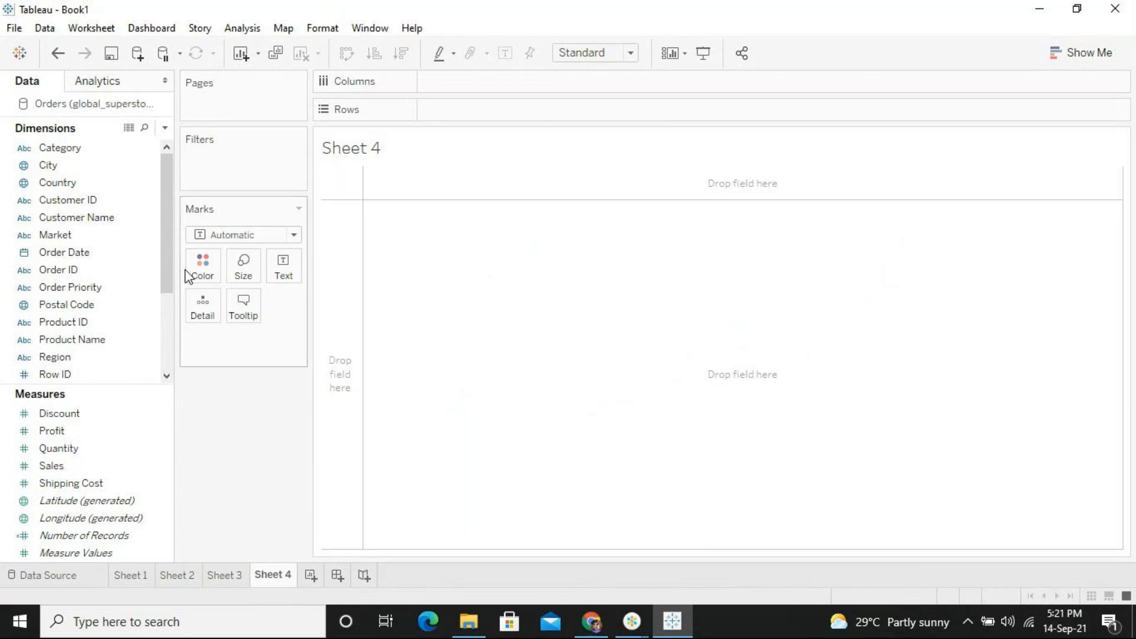
pyautogui.doubleClick(73, 464)
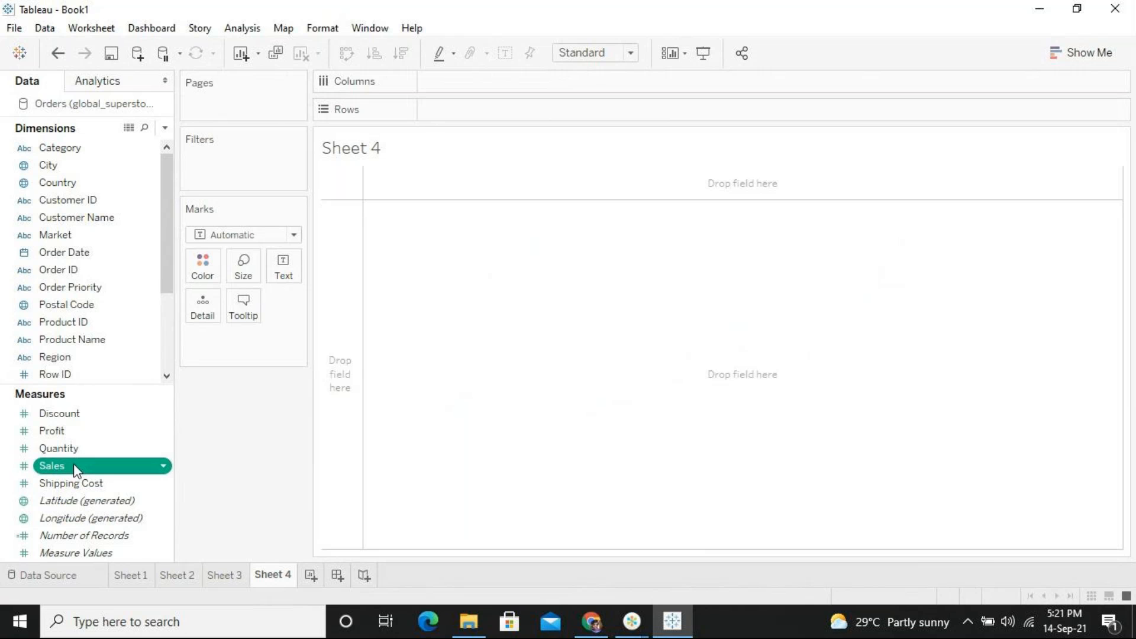
pyautogui.click(104, 251)
pyautogui.doubleClick(104, 250)
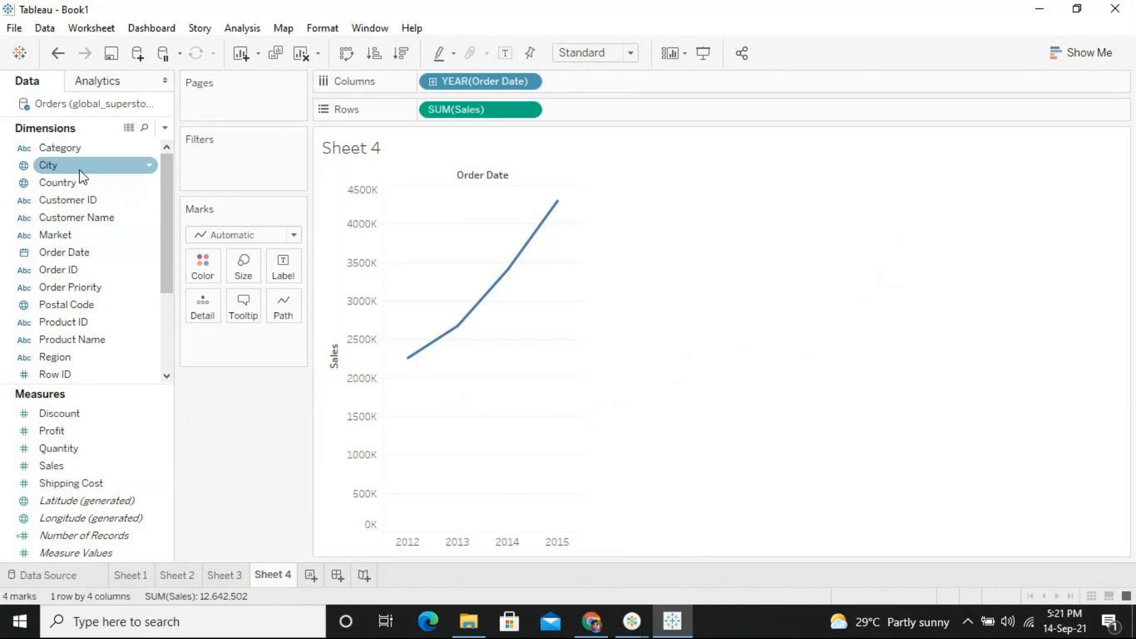
# Step: Color the Sheet 4 sales line by Category and compare the yearly sales of the categories
pyautogui.click(77, 149)
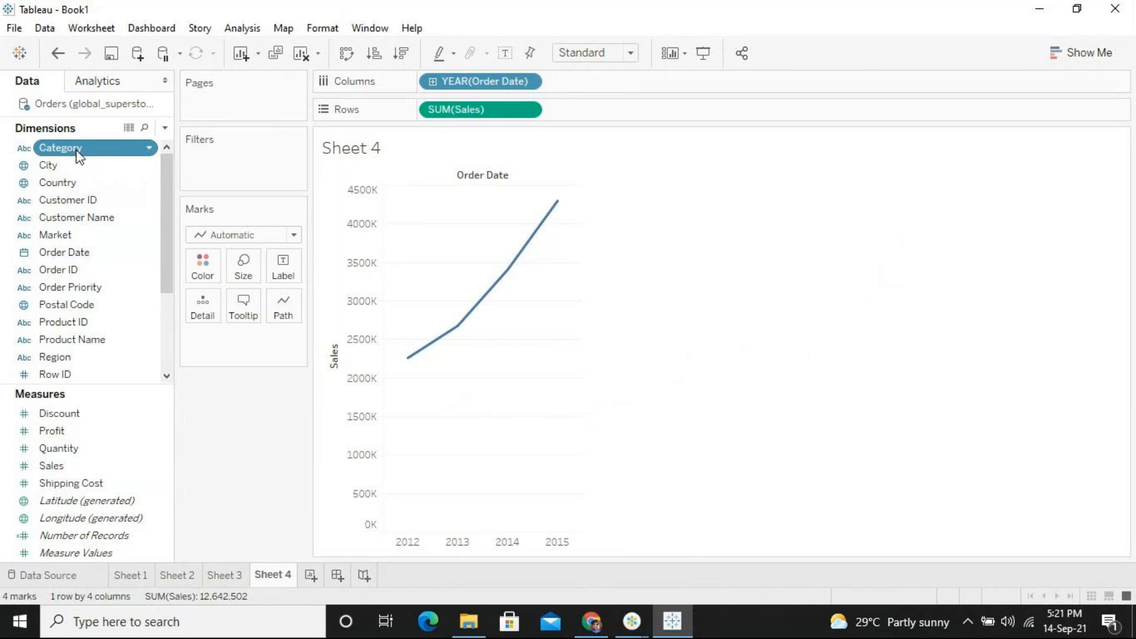
pyautogui.moveTo(87, 161); pyautogui.dragTo(209, 273)
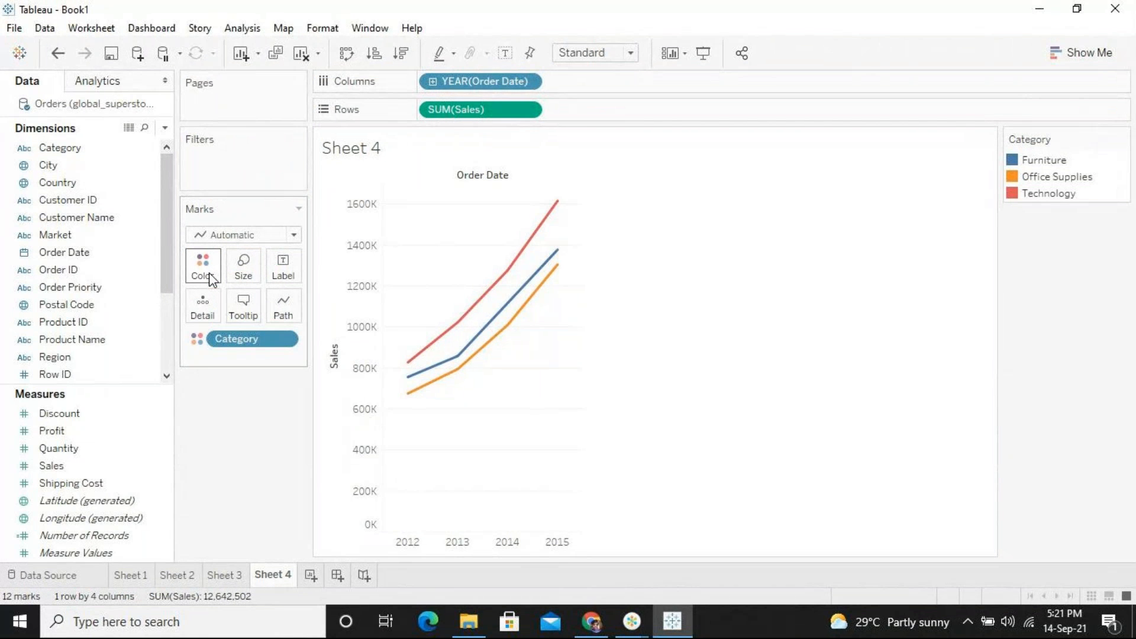
pyautogui.moveTo(566, 208)
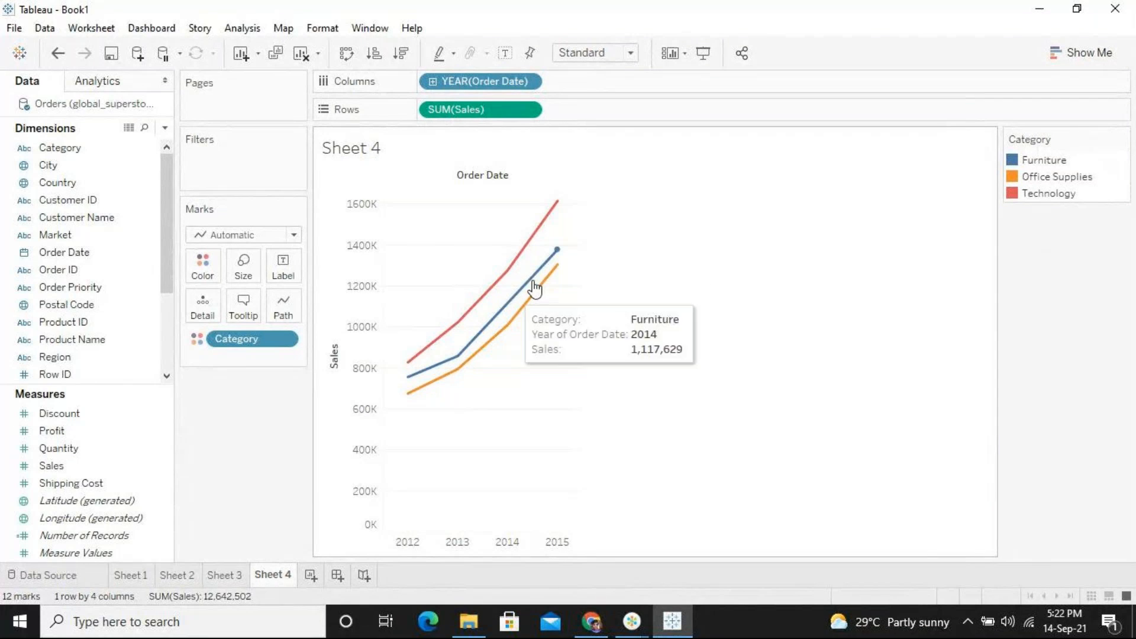
pyautogui.moveTo(514, 271)
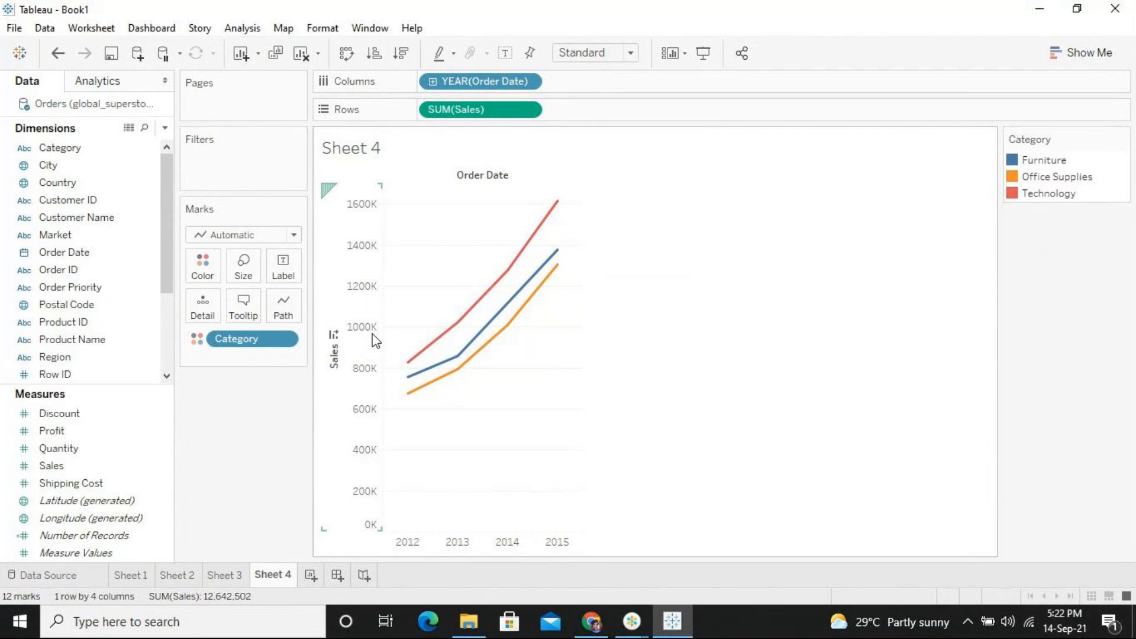
# Step: Label the points of the Sheet 4 category lines with the Order Date year
pyautogui.click(111, 254)
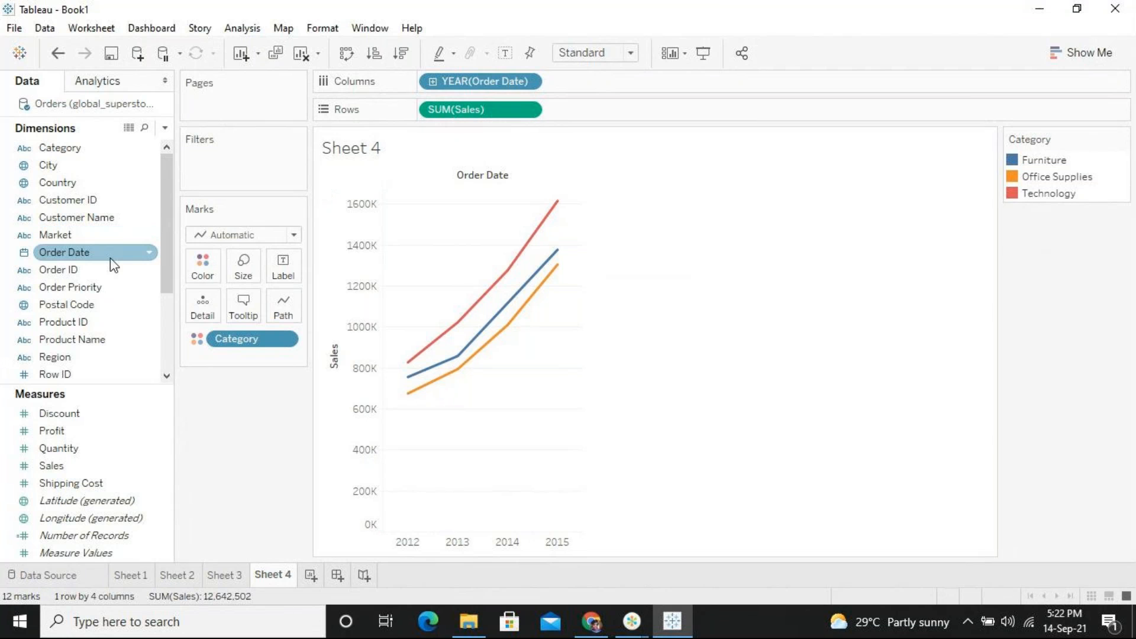
pyautogui.moveTo(111, 265); pyautogui.dragTo(290, 269)
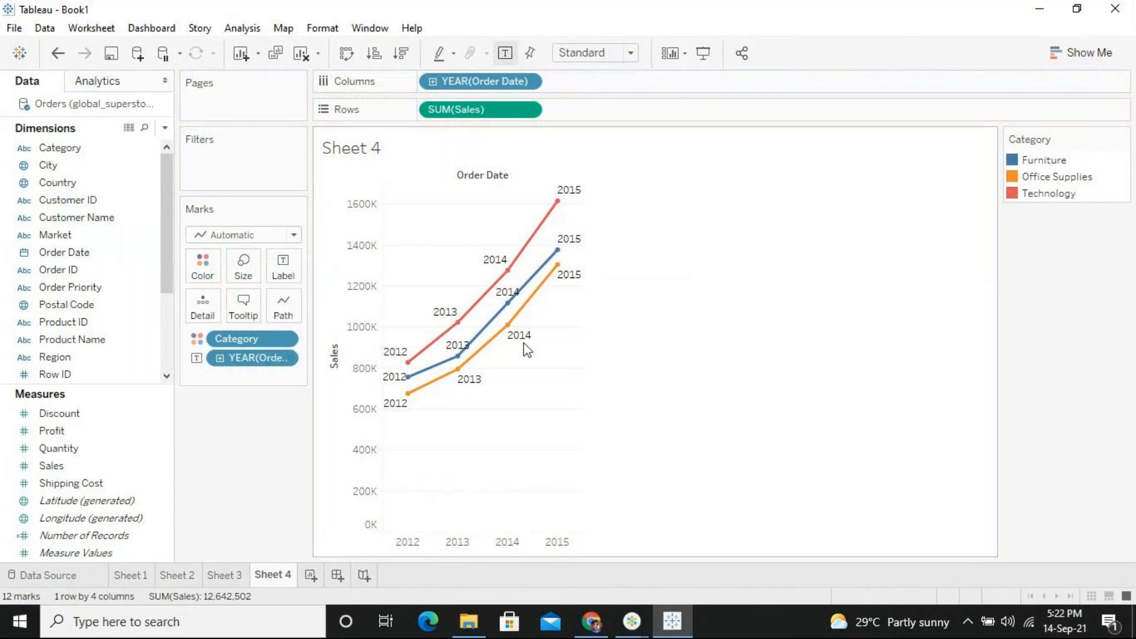
pyautogui.moveTo(408, 365)
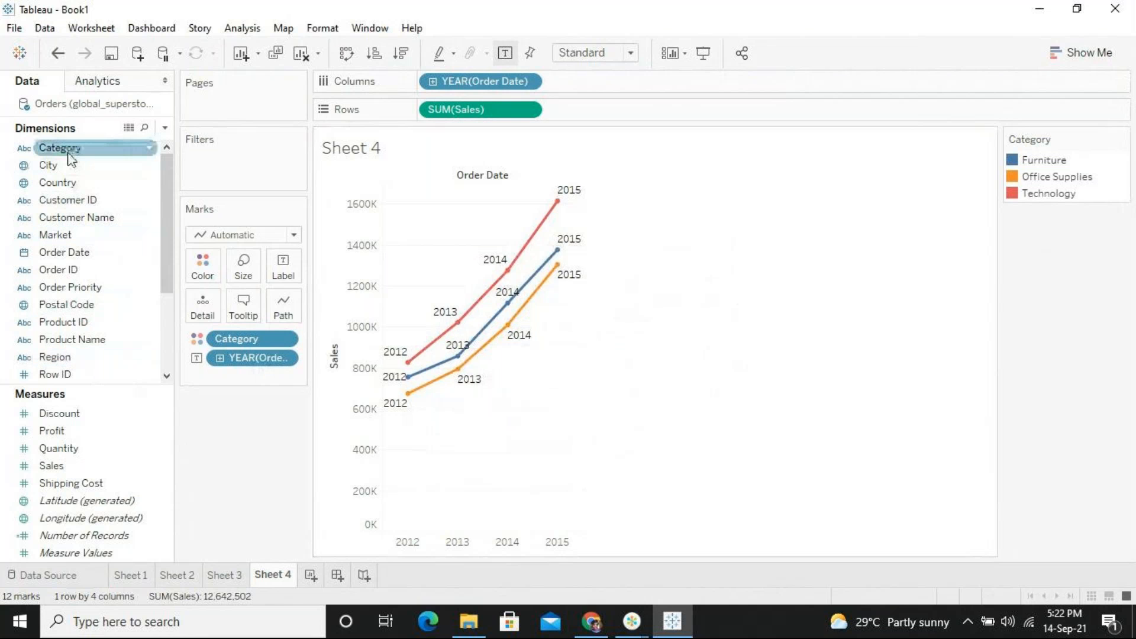
# Step: Try adding Category to the point labels of the sales lines, and undo it
pyautogui.moveTo(68, 153); pyautogui.dragTo(294, 275)
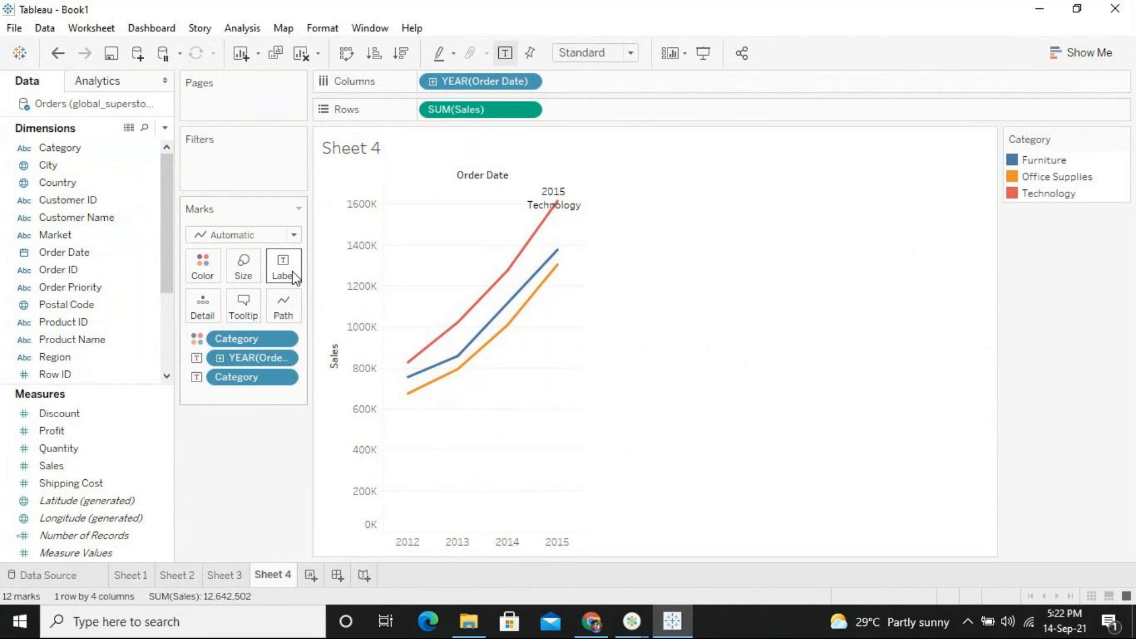
pyautogui.click(58, 53)
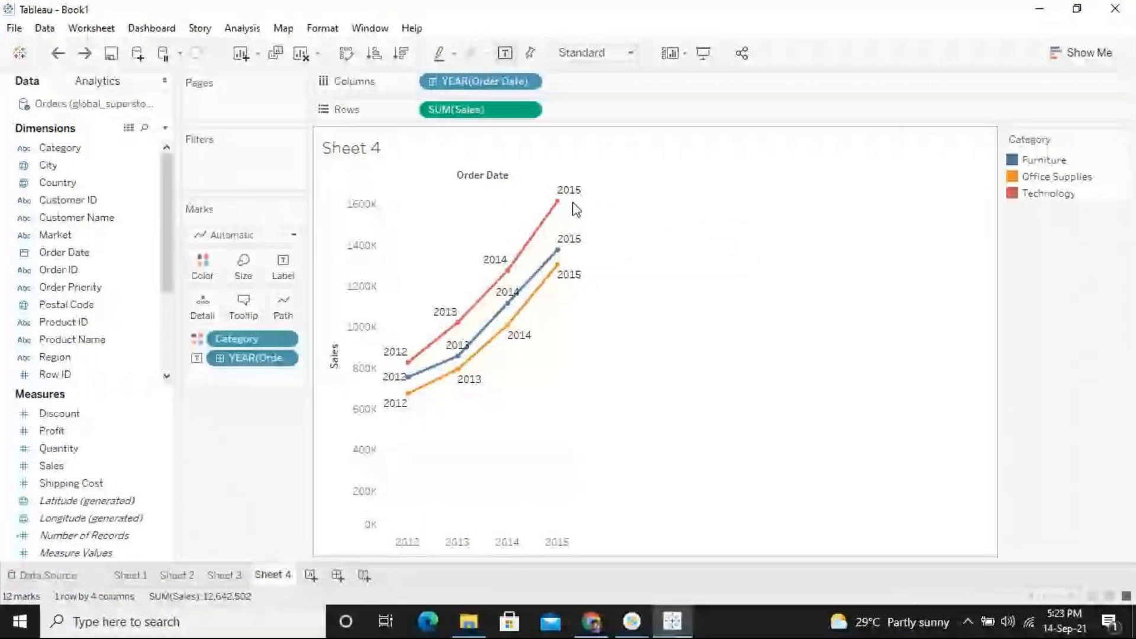
# Step: Add the Sales amount to the point labels of the category lines
pyautogui.moveTo(560, 207)
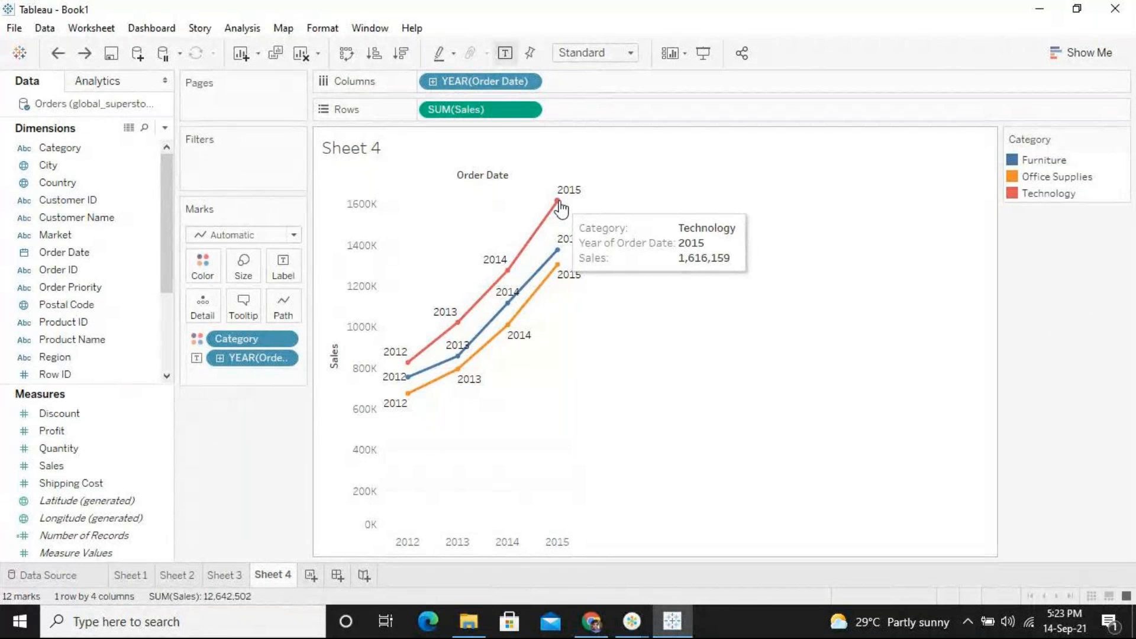
pyautogui.click(57, 467)
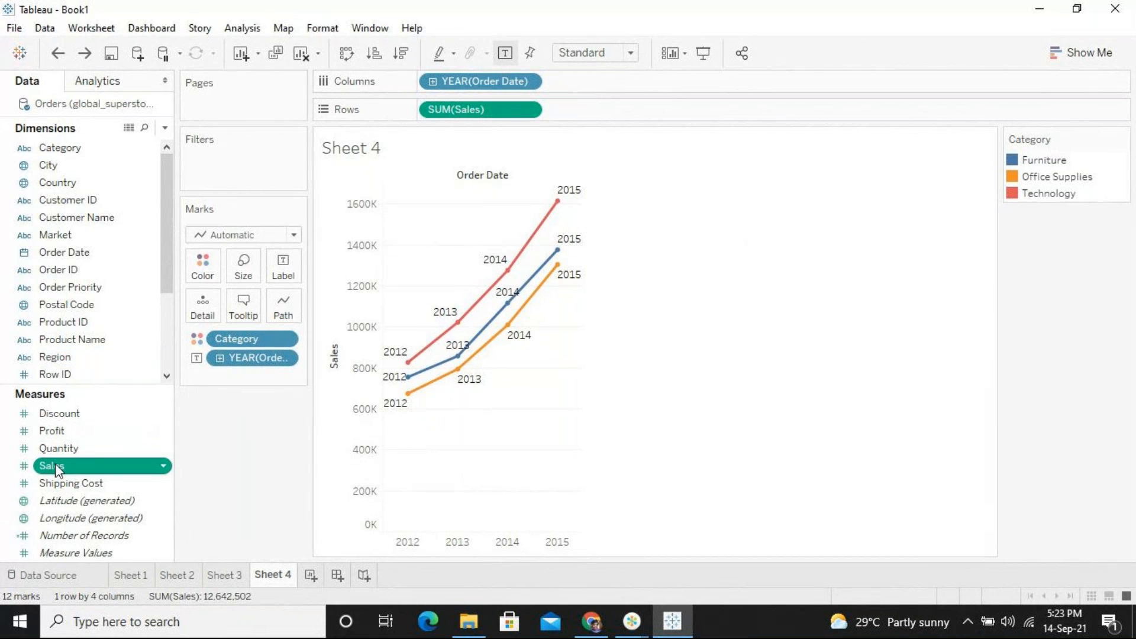
pyautogui.moveTo(56, 467); pyautogui.dragTo(286, 269)
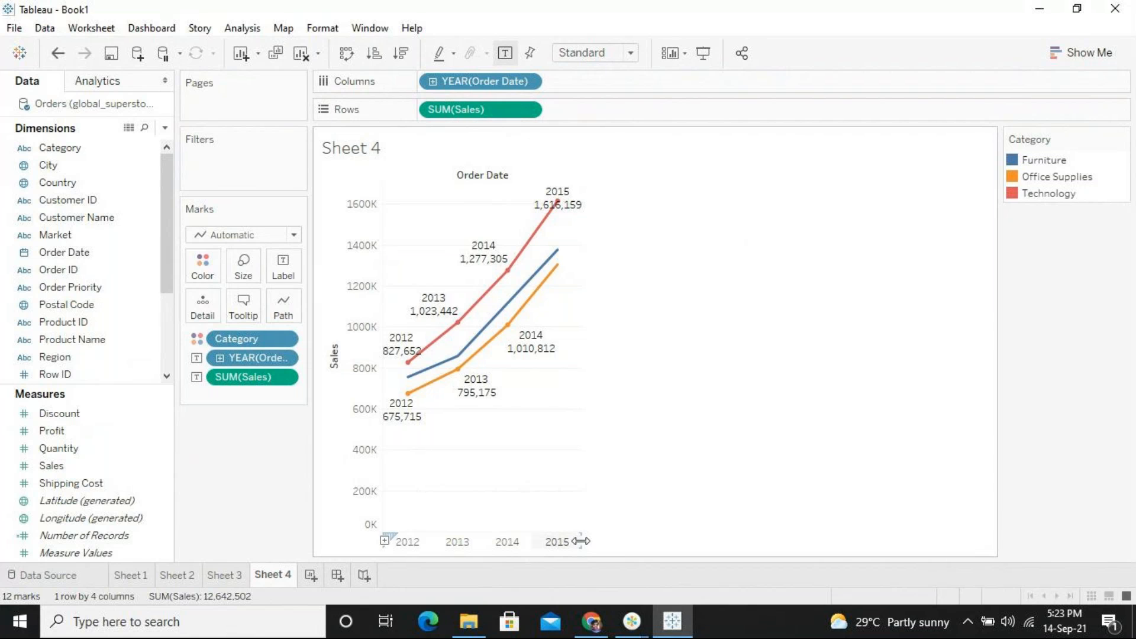
# Step: Widen the Sheet 4 chart to make room for the labels and compare the sales at the labeled points
pyautogui.moveTo(582, 540); pyautogui.dragTo(675, 537)
pyautogui.moveTo(752, 539); pyautogui.dragTo(753, 541)
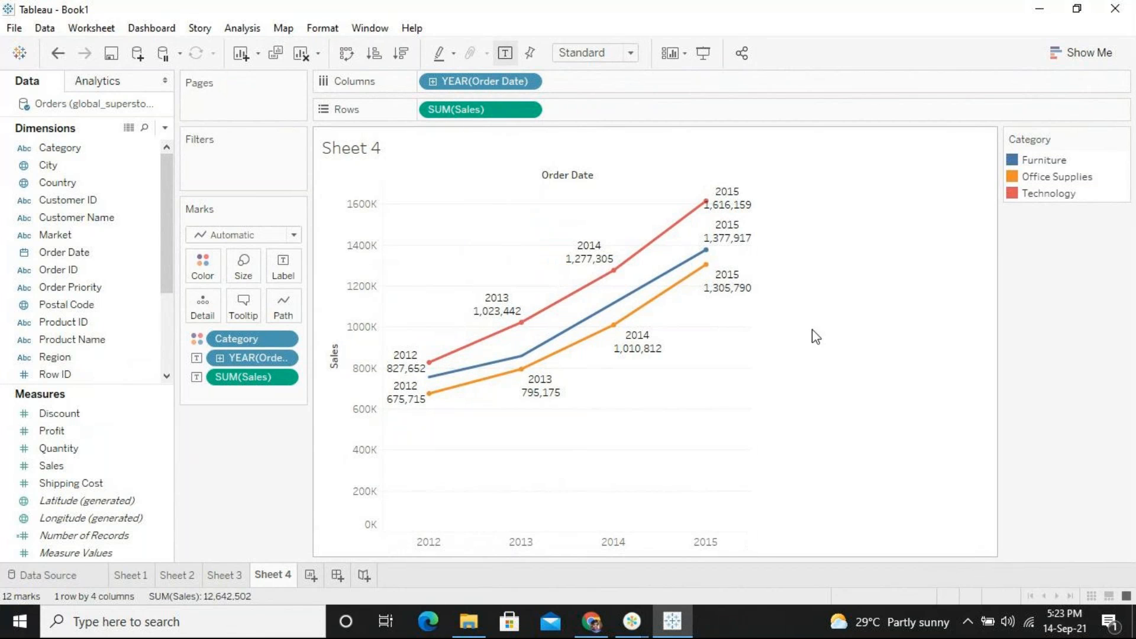
pyautogui.moveTo(721, 207)
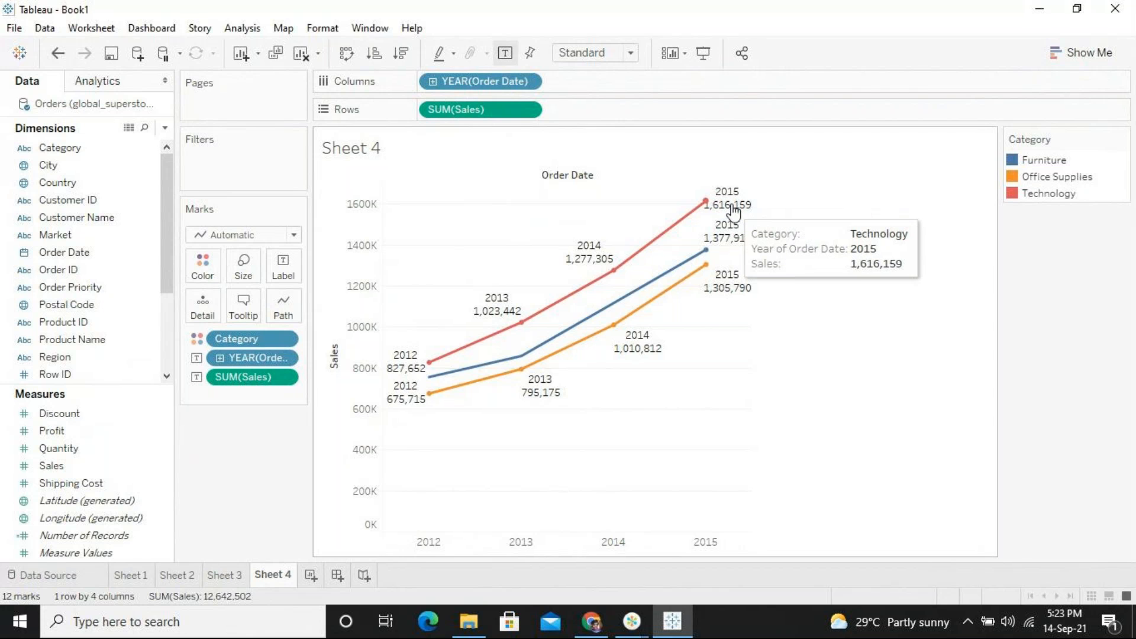
pyautogui.moveTo(605, 264)
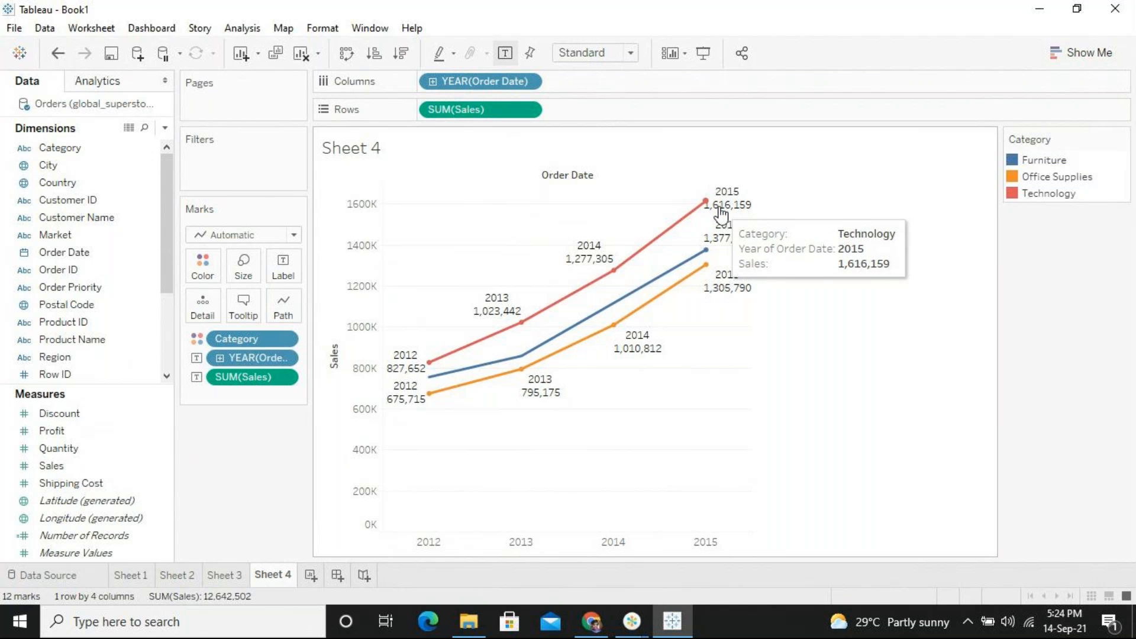
pyautogui.moveTo(710, 292)
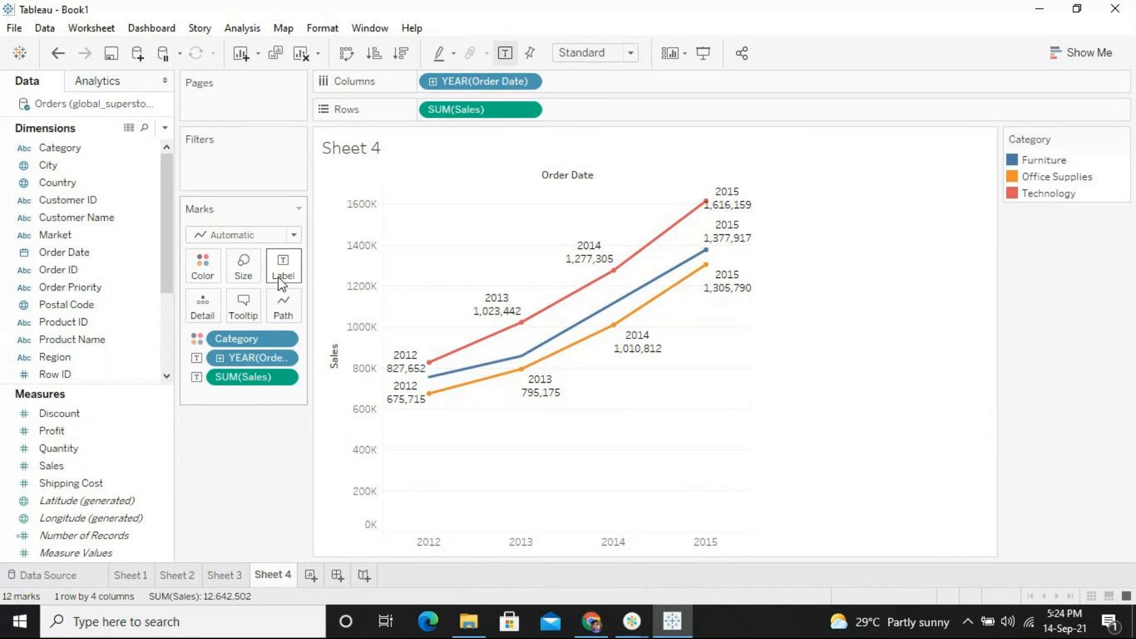
# Step: Open the label text for editing and put "Sales is" in front of the SUM(Sales) field
pyautogui.click(297, 270)
pyautogui.click(297, 270)
pyautogui.click(297, 270)
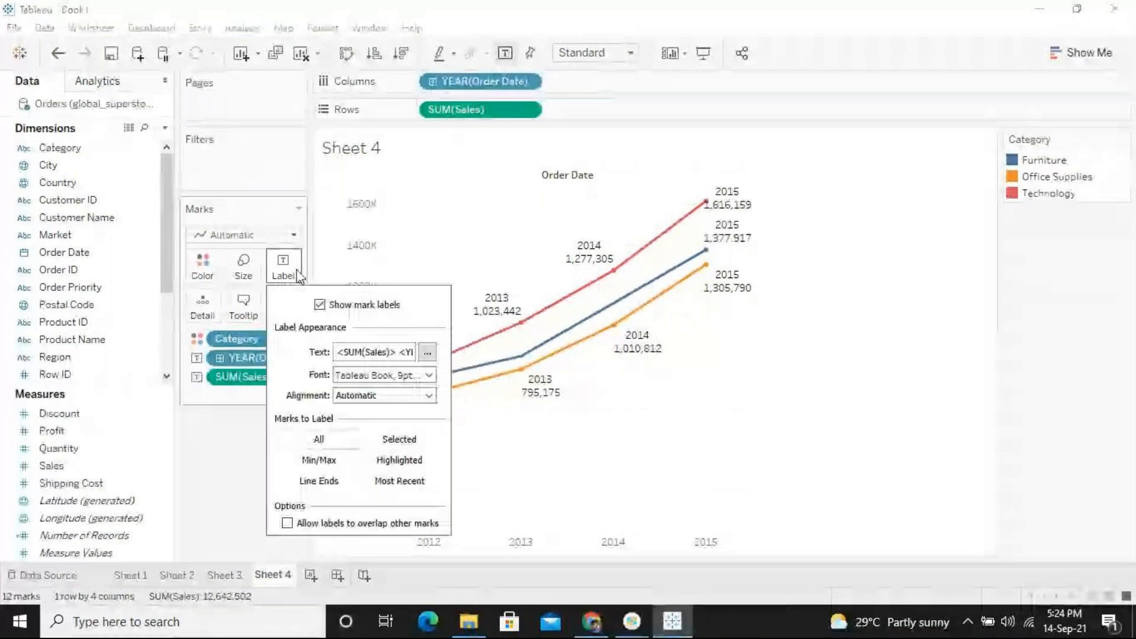
pyautogui.click(297, 273)
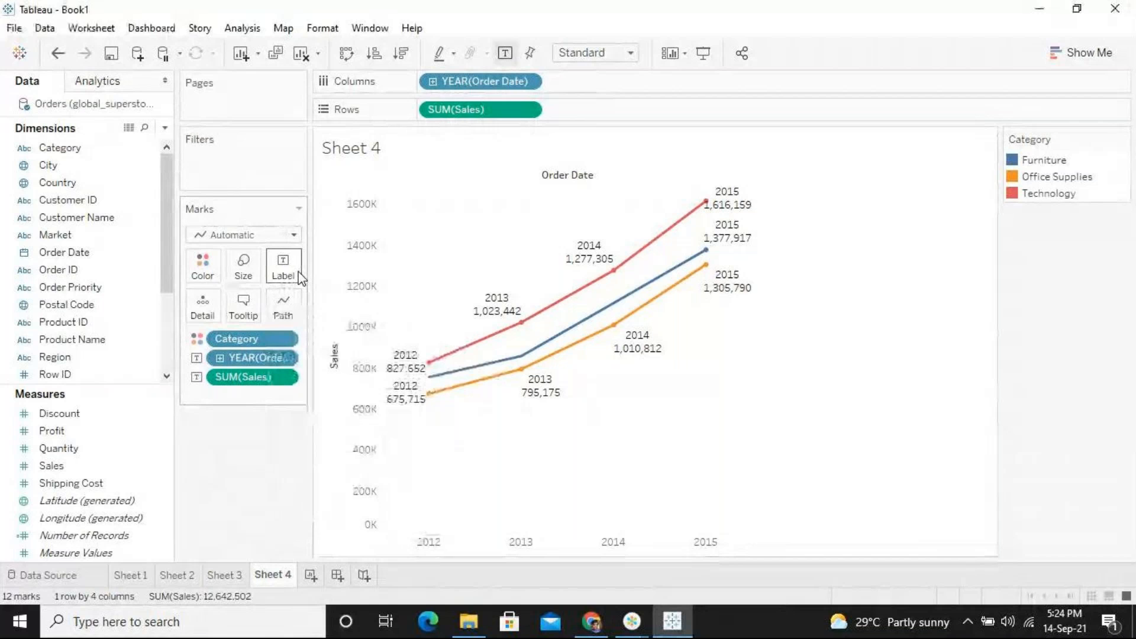
pyautogui.click(299, 273)
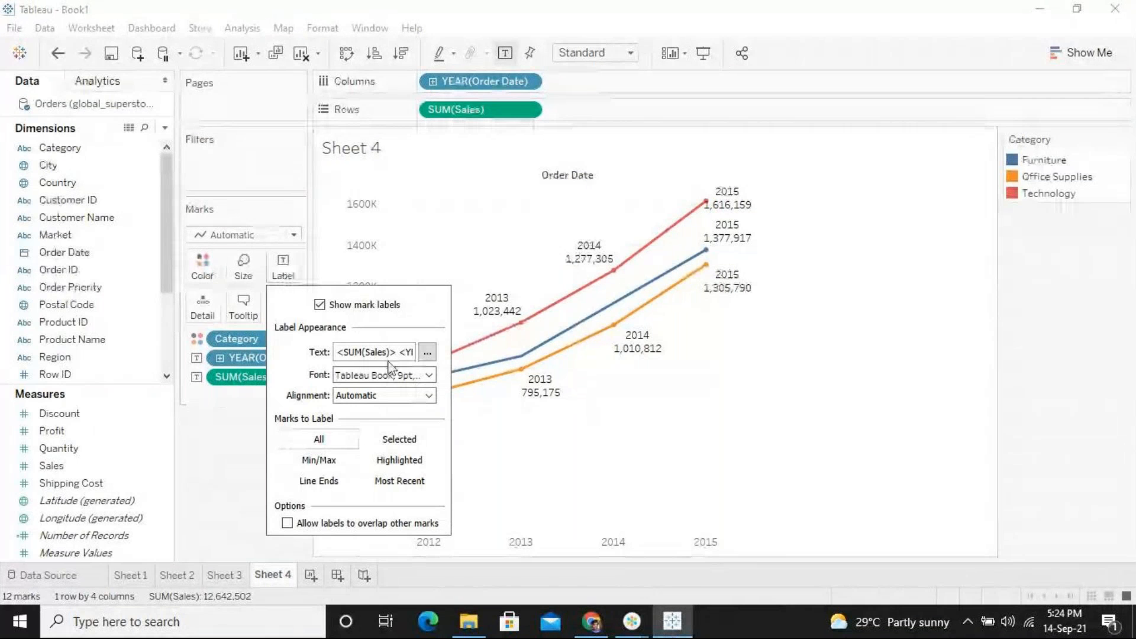
pyautogui.click(427, 353)
pyautogui.moveTo(834, 200); pyautogui.dragTo(845, 225)
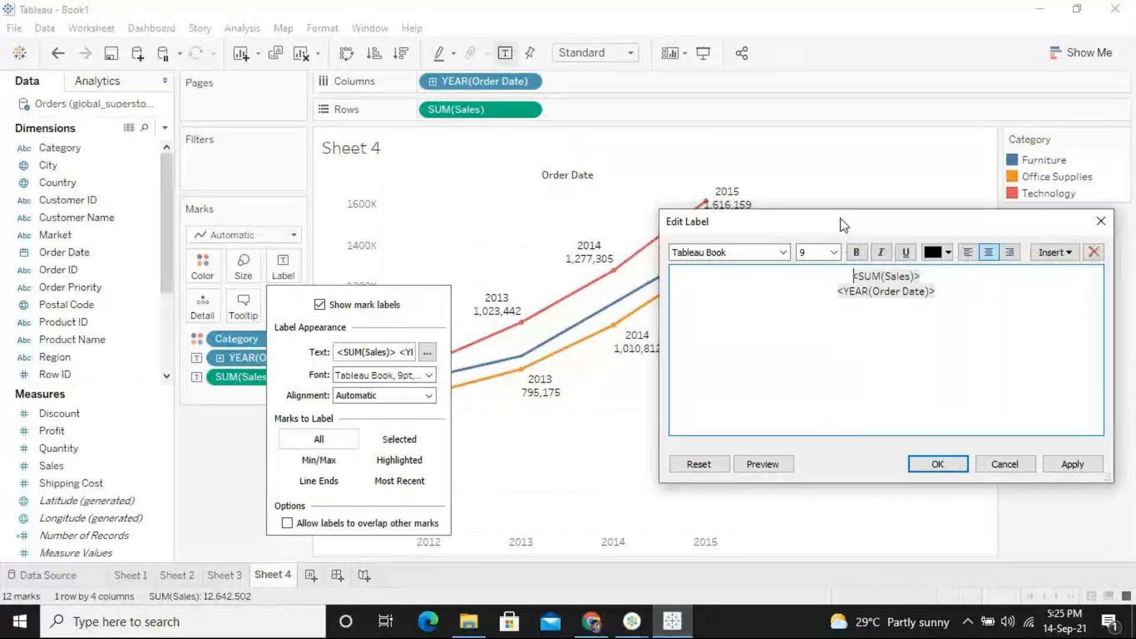
pyautogui.write('Yea')
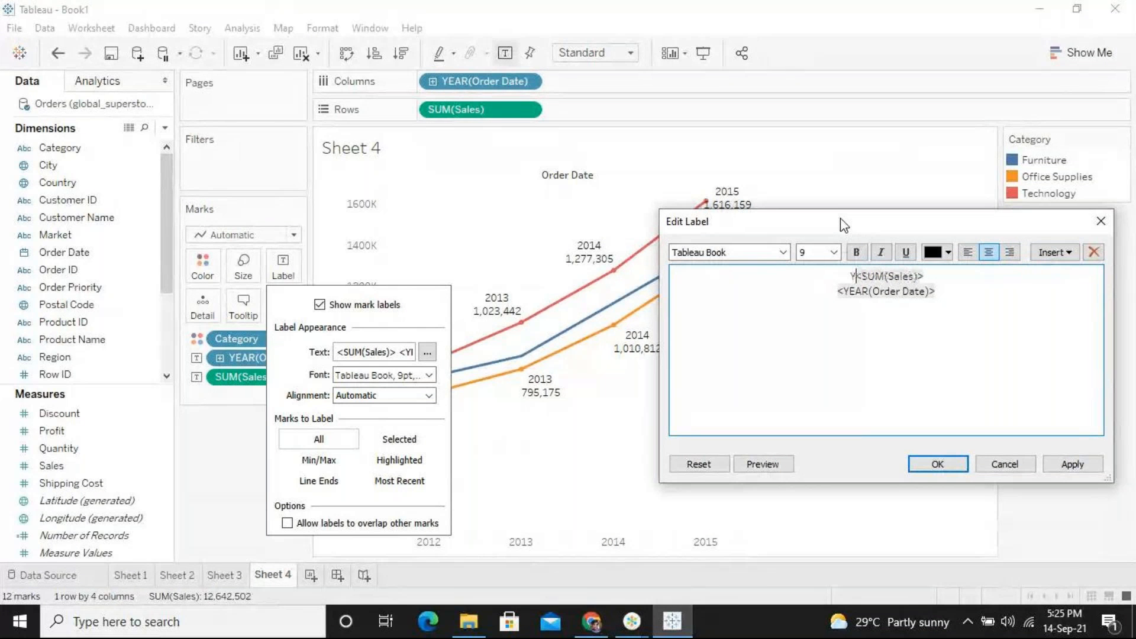
pyautogui.press('BackSpace')
pyautogui.press('BackSpace')
pyautogui.press('BackSpace')
pyautogui.write('Sales is')
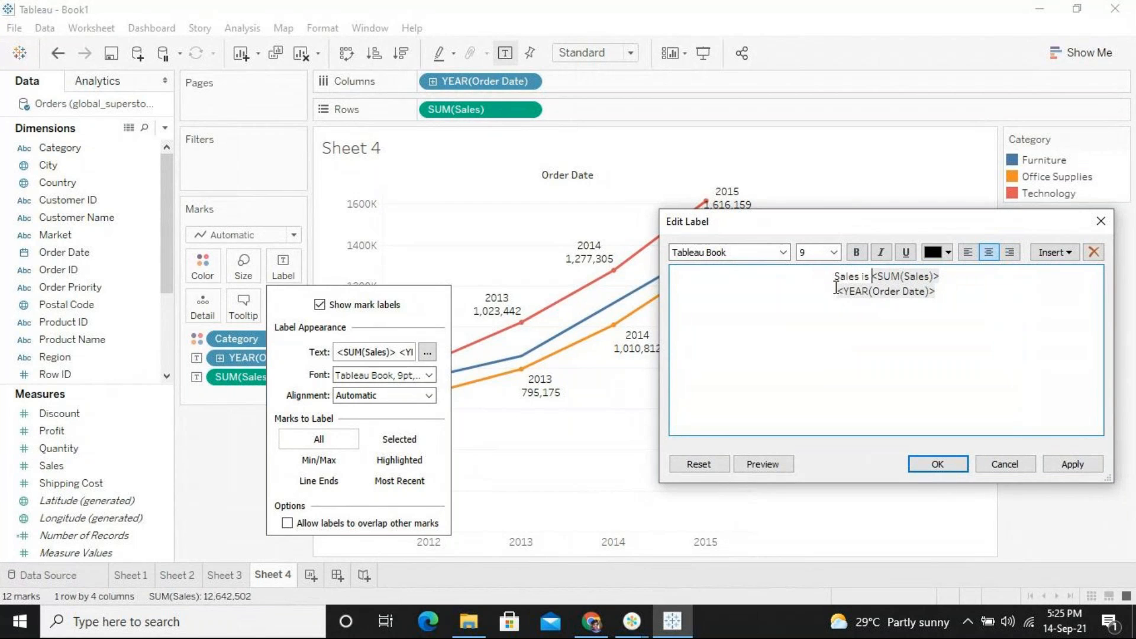
# Step: Put "Year" in front of the YEAR(Order Date) field, apply the label text and check the labels on the lines
pyautogui.click(835, 291)
pyautogui.write('Year')
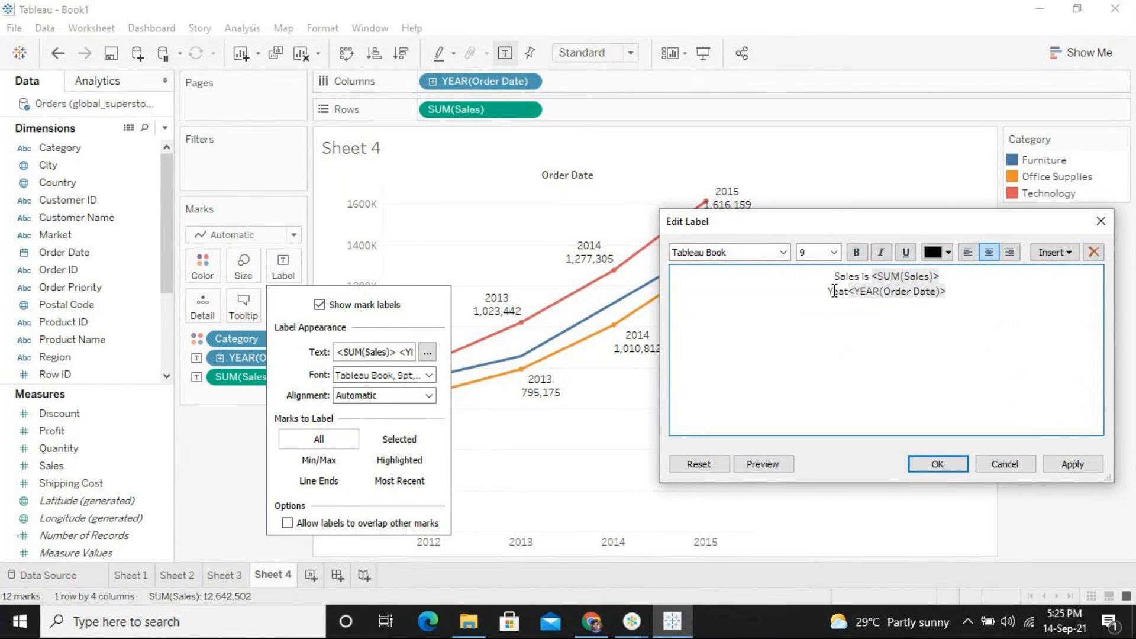
pyautogui.press('BackSpace')
pyautogui.write('r')
pyautogui.click(1095, 466)
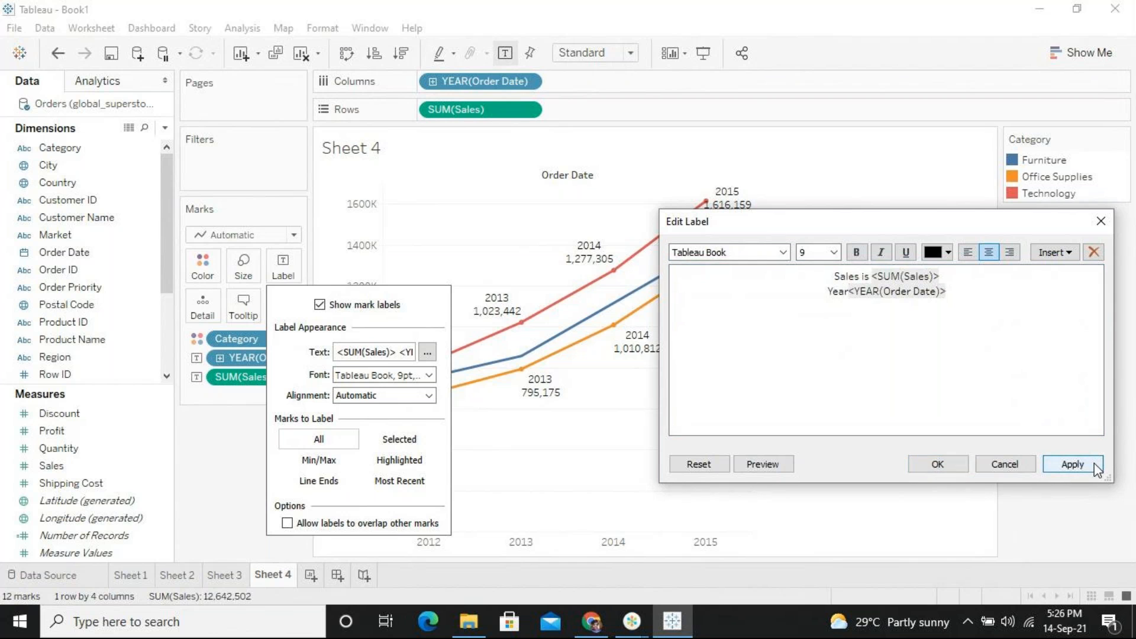
pyautogui.click(960, 464)
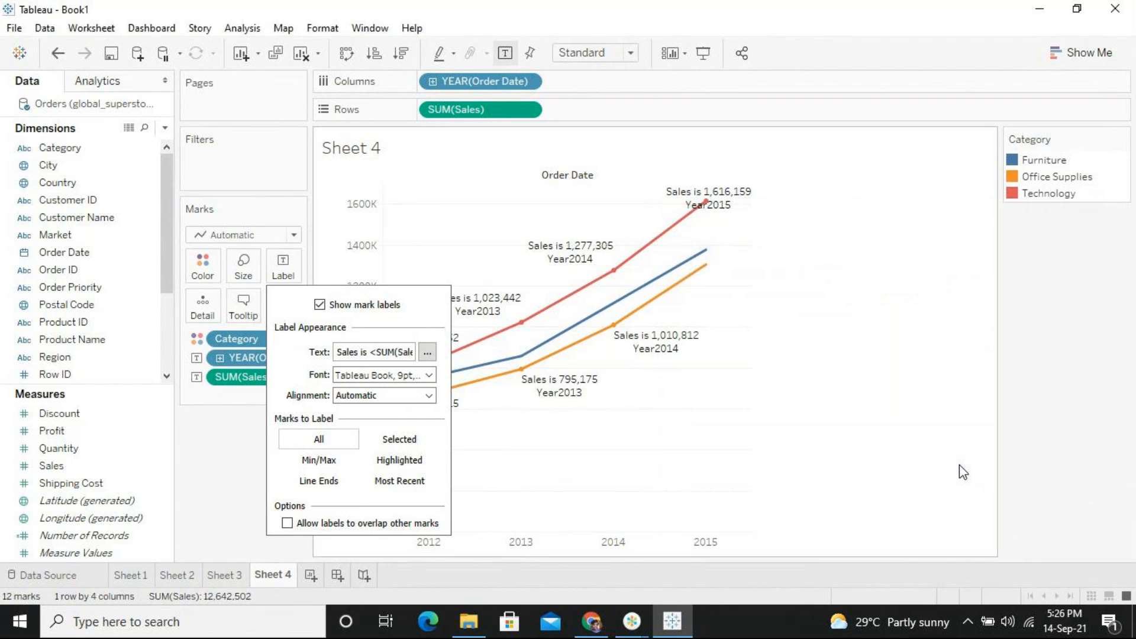
pyautogui.click(296, 273)
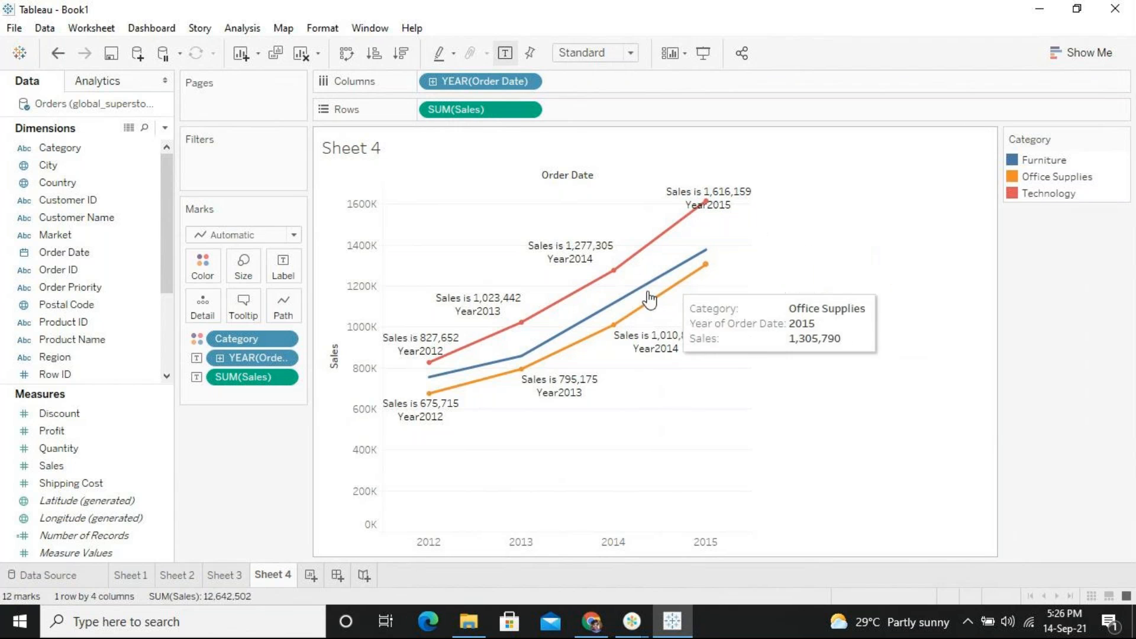
pyautogui.moveTo(577, 352)
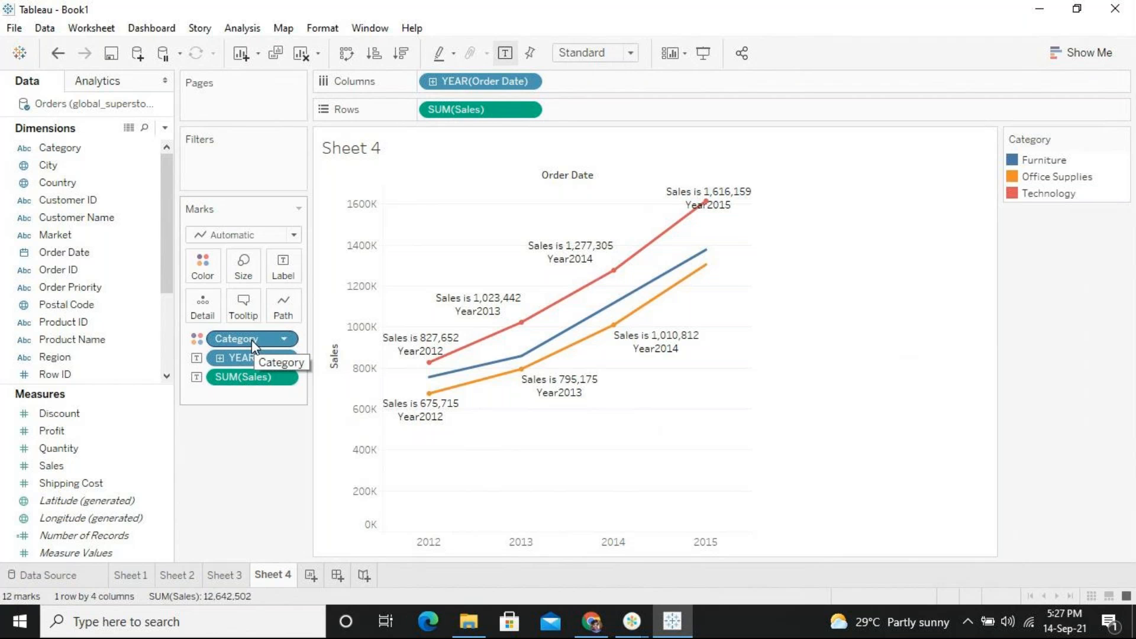
# Step: Remove Category, YEAR(Order Date) and SUM(Sales) from the marks of Sheet 4, keeping the plain yearly sales line
pyautogui.moveTo(251, 339); pyautogui.dragTo(217, 492)
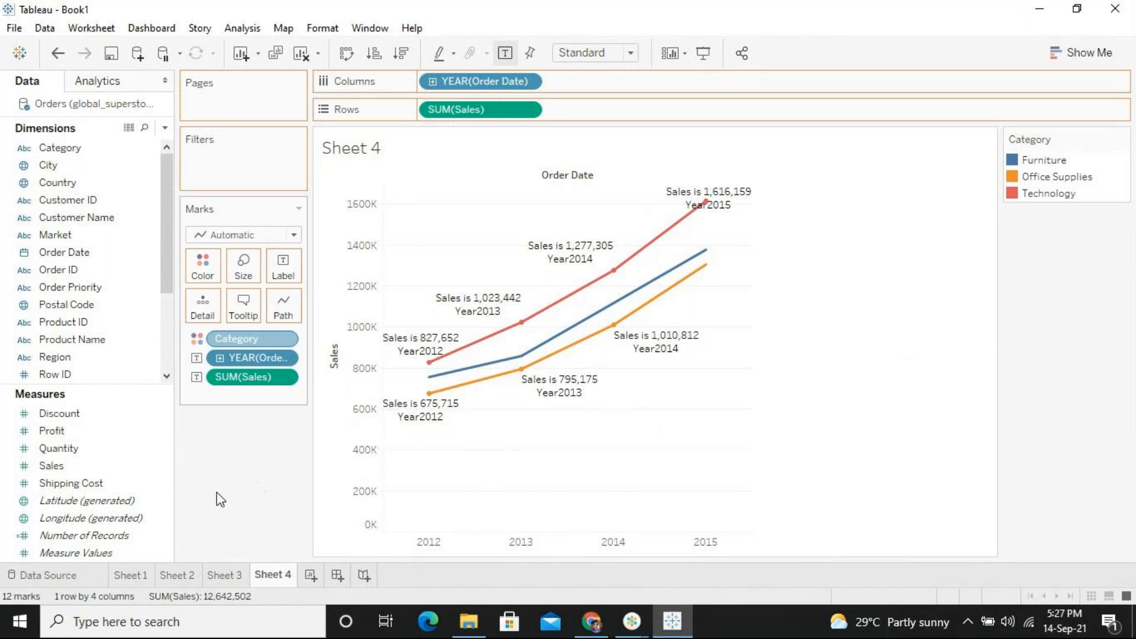
pyautogui.moveTo(251, 338); pyautogui.dragTo(250, 425)
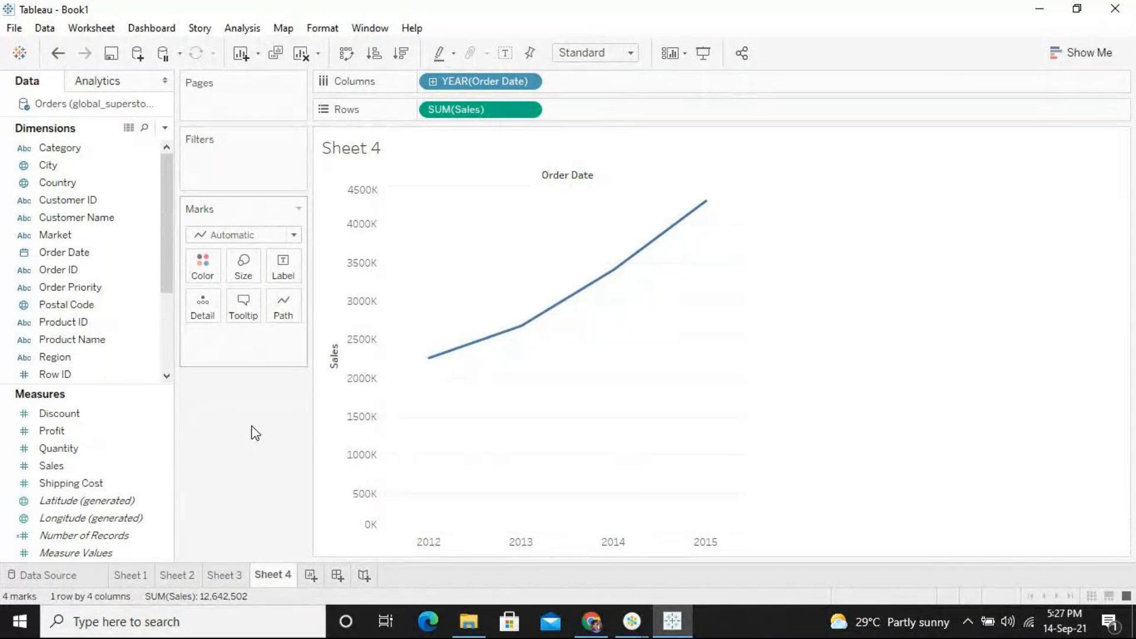
# Step: Try breaking the yearly sales line down by Market, first across columns and then across rows, fitted to Entire View
pyautogui.click(92, 413)
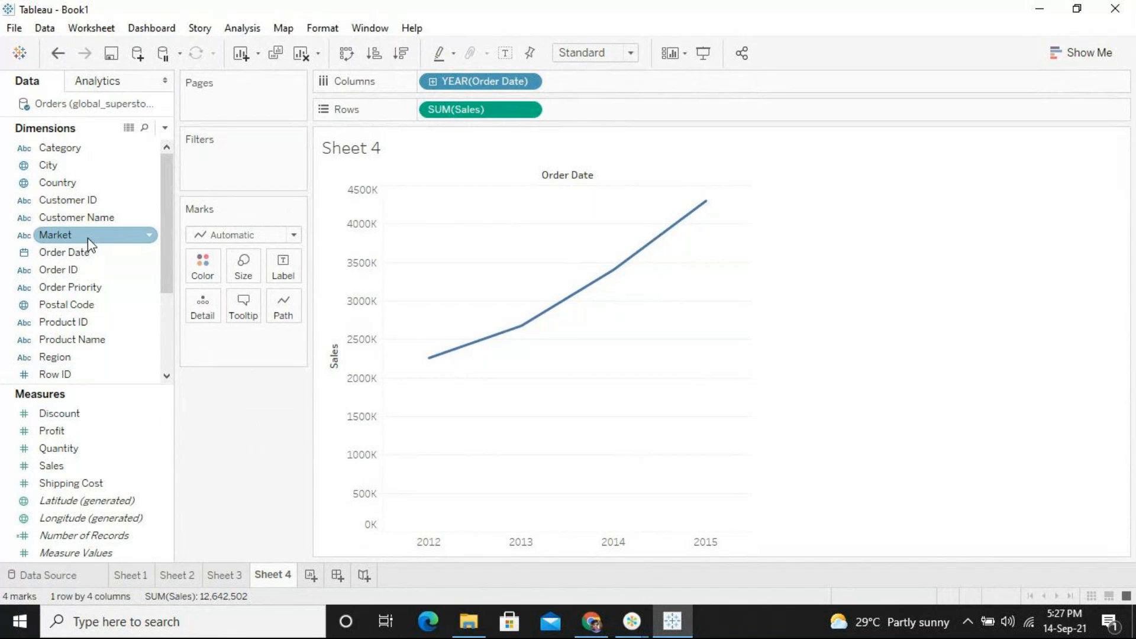
pyautogui.moveTo(88, 238); pyautogui.dragTo(216, 277)
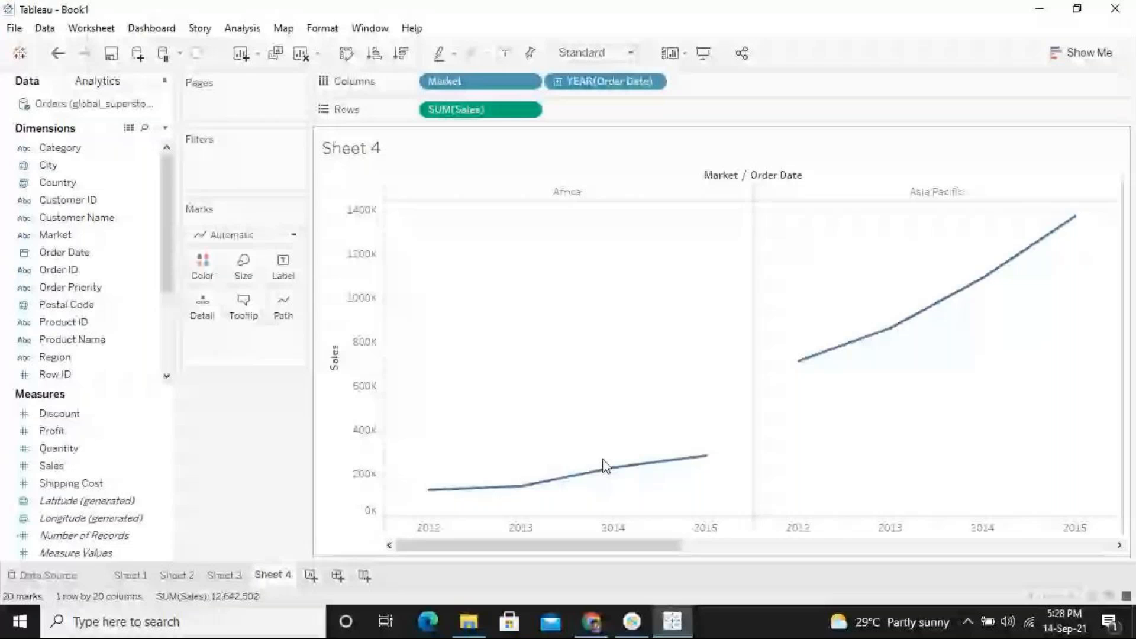
pyautogui.moveTo(485, 545); pyautogui.dragTo(694, 599)
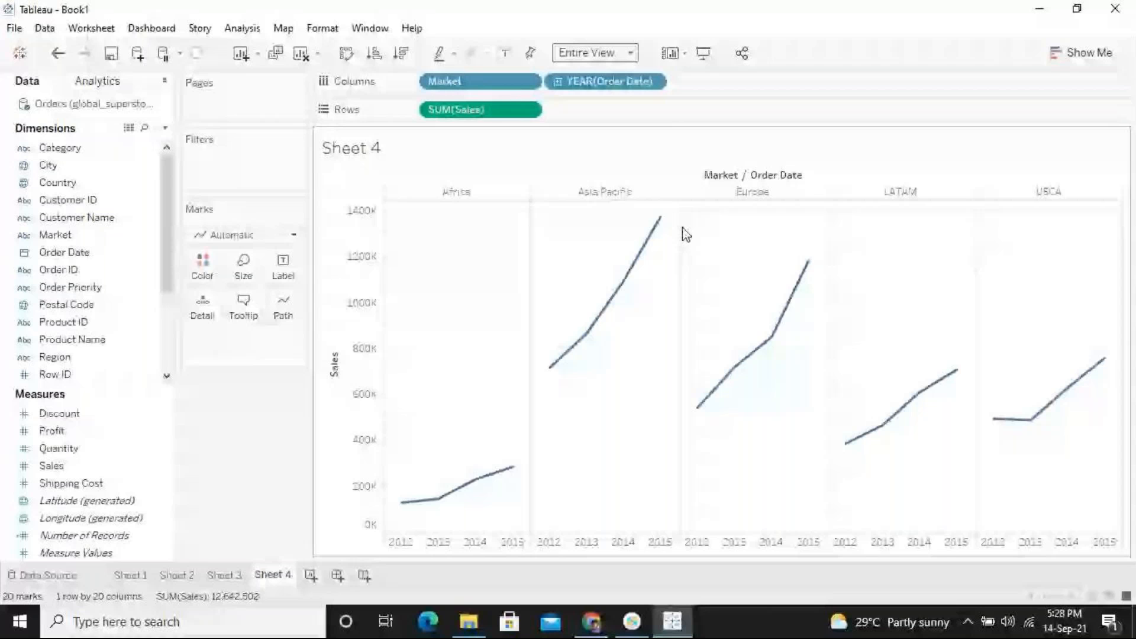
pyautogui.hotkey('ctrl', 'z')
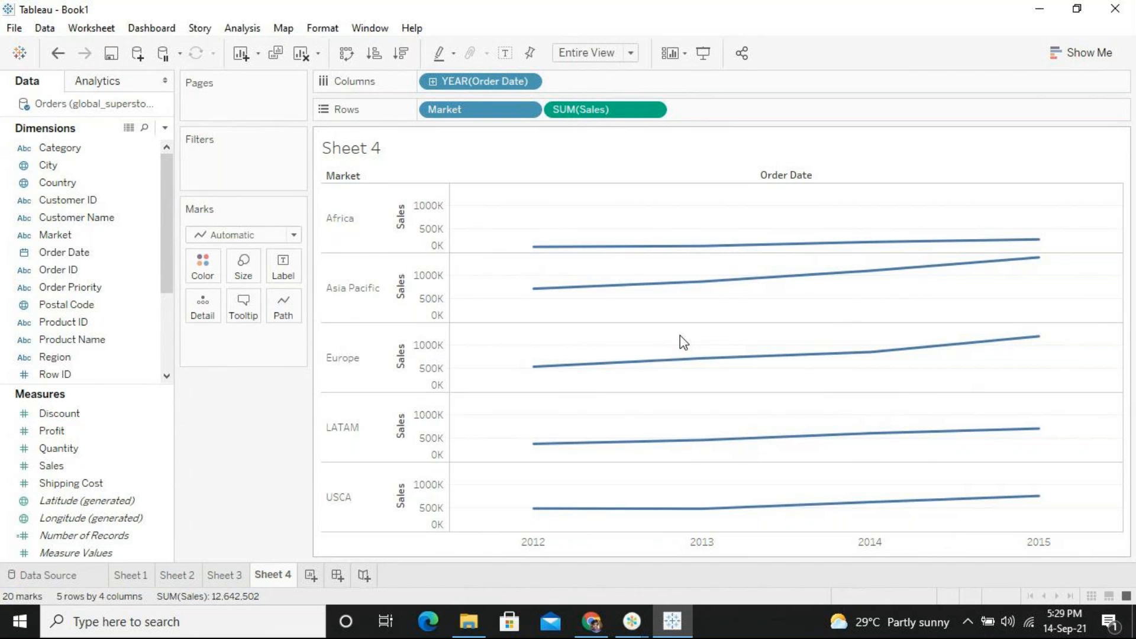
# Step: Review the charts on Sheets 3, 2 and 1, and return to Sheet 4
pyautogui.click(228, 573)
pyautogui.click(168, 579)
pyautogui.click(140, 577)
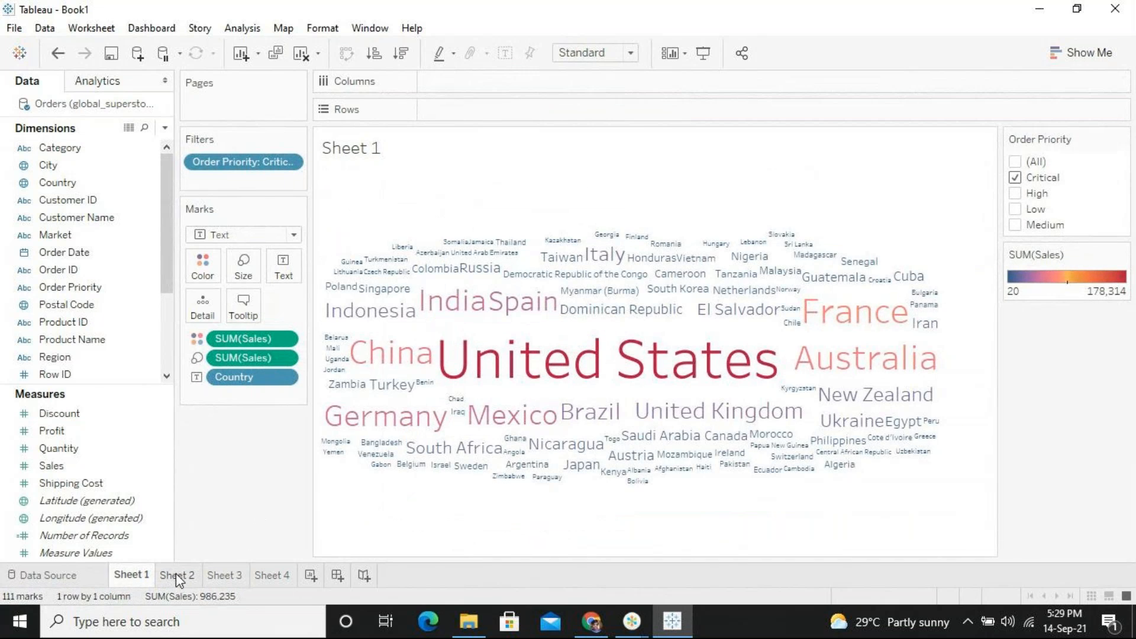
pyautogui.click(176, 576)
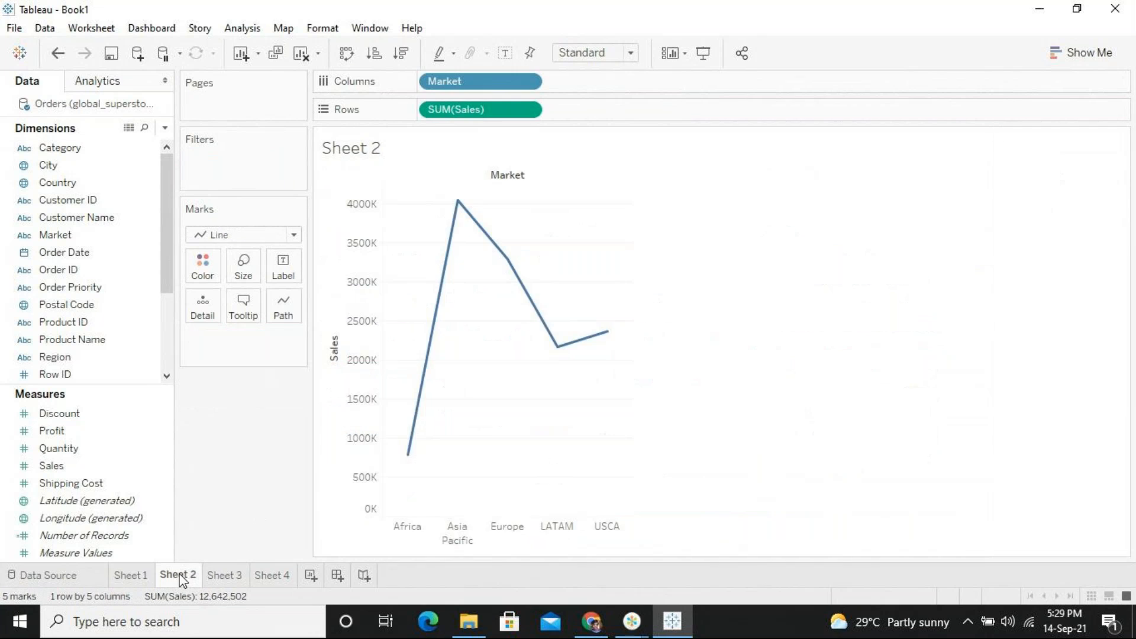
pyautogui.click(223, 581)
pyautogui.click(269, 576)
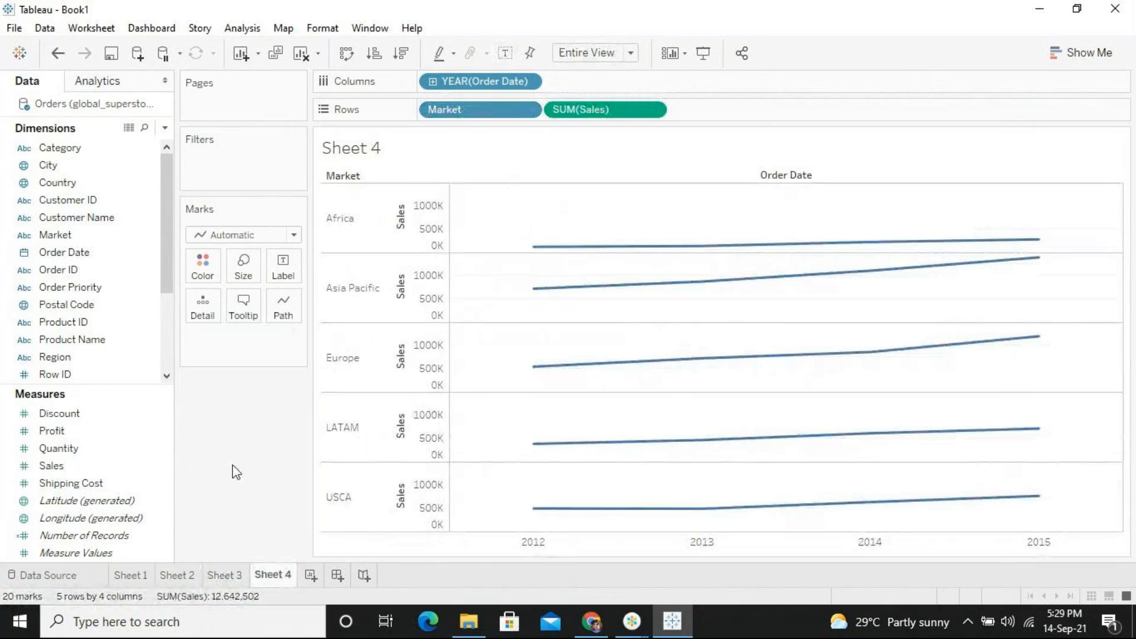
# Step: Undo the changes on Sheet 4 back to the labelled sales lines coloured by Category
pyautogui.click(58, 54)
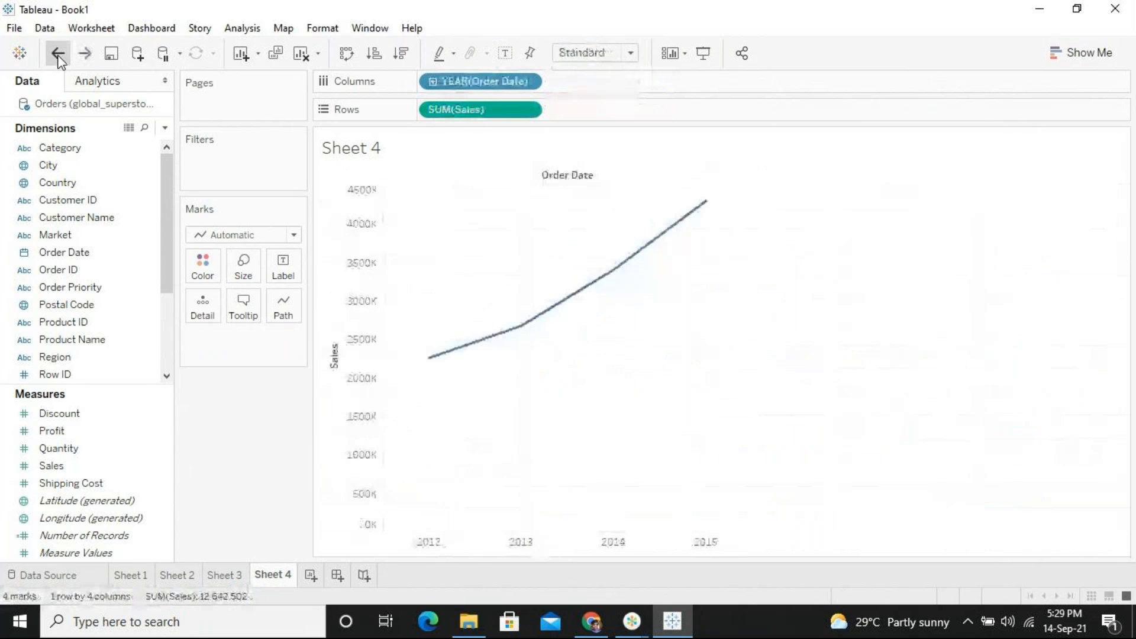
pyautogui.click(58, 54)
pyautogui.click(58, 53)
pyautogui.click(58, 59)
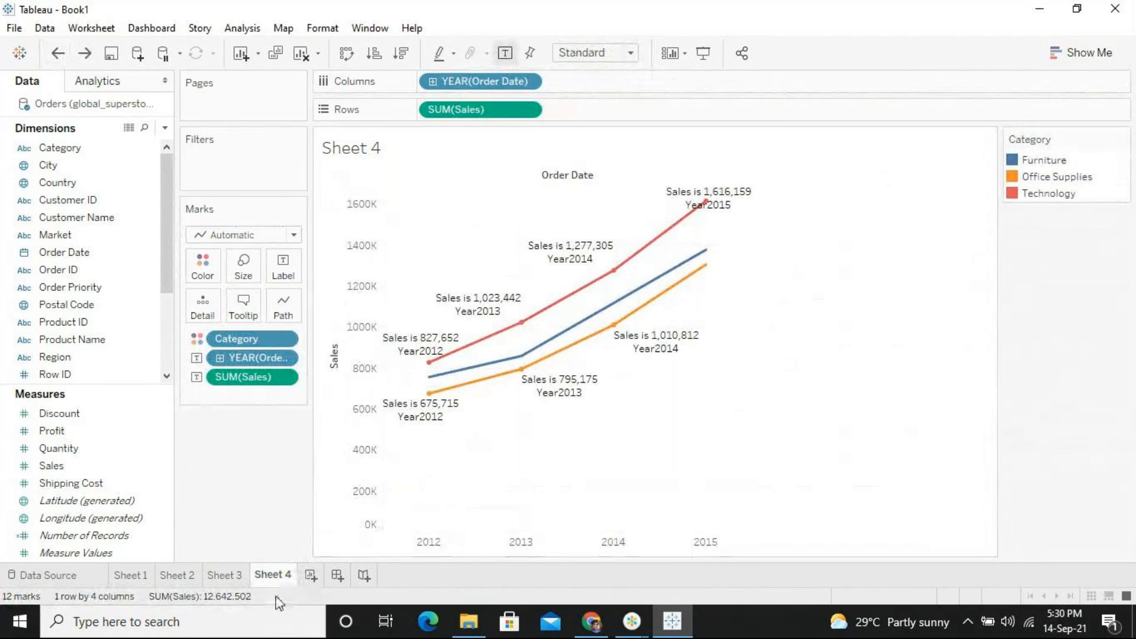
# Step: Duplicate Sheet 4 and remove Category, year of Order Date and Sales from the copy's marks
pyautogui.rightClick(280, 580)
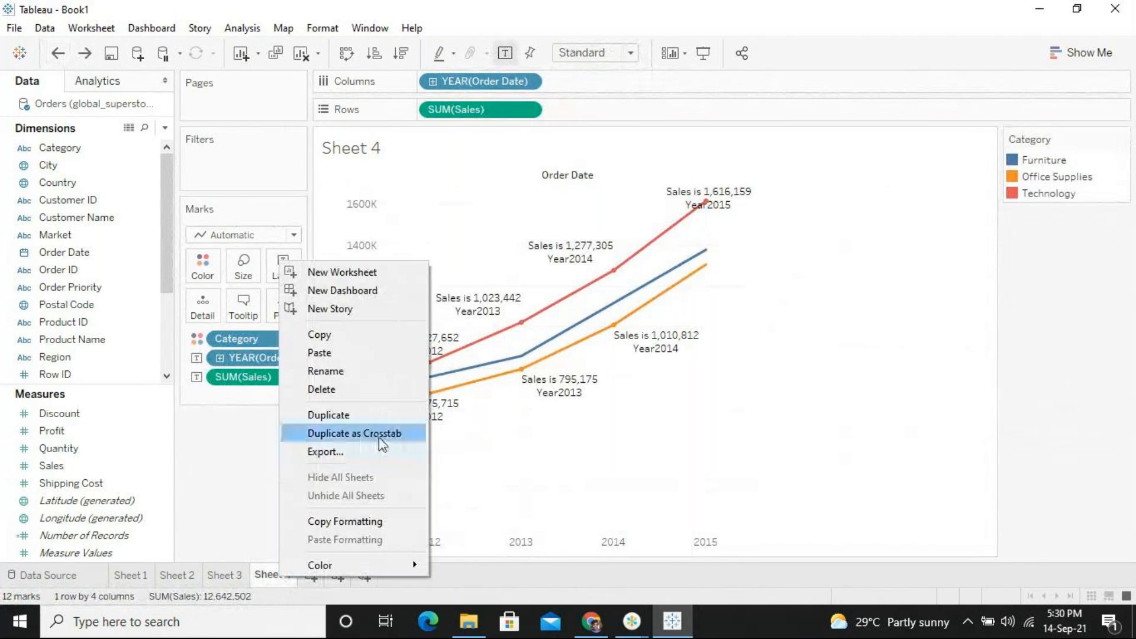
pyautogui.click(380, 417)
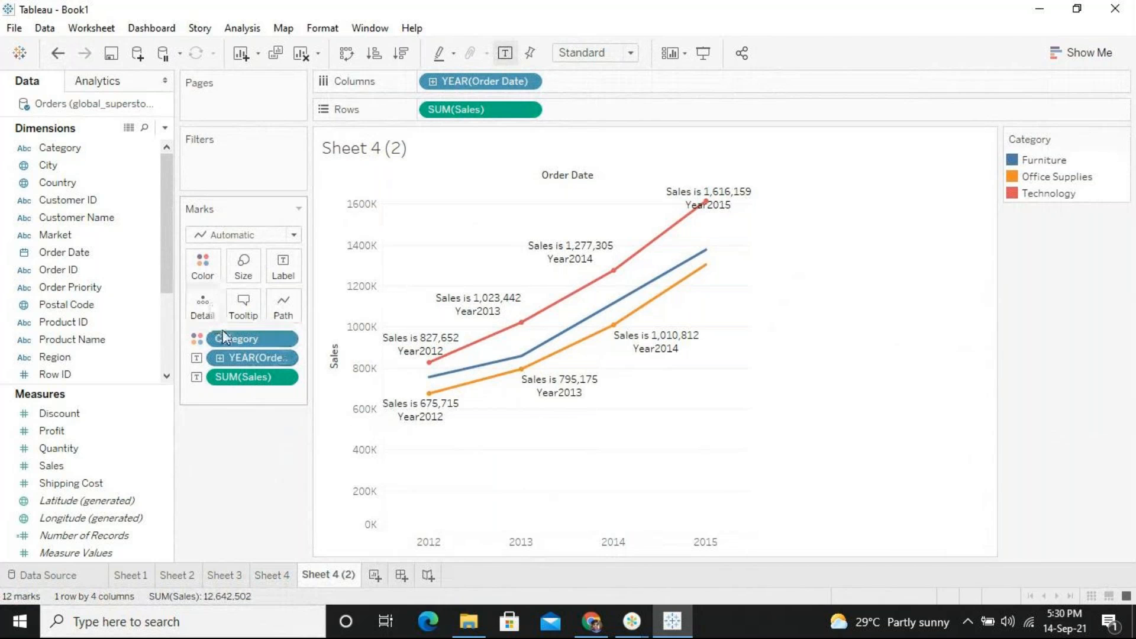
pyautogui.moveTo(233, 342); pyautogui.dragTo(225, 486)
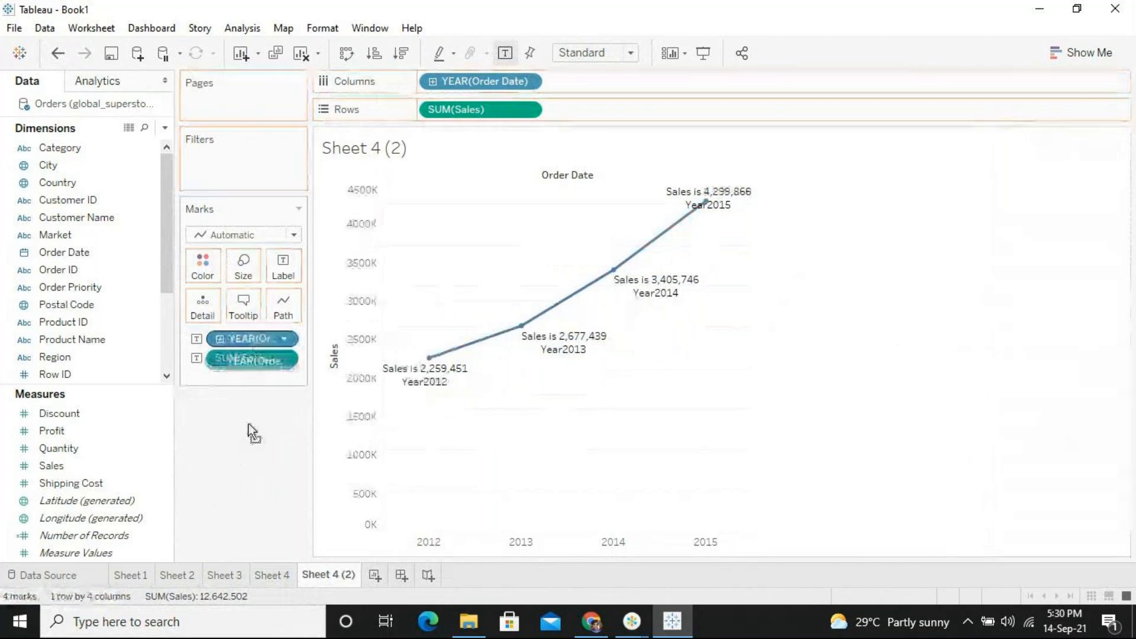
pyautogui.moveTo(247, 360); pyautogui.dragTo(234, 500)
# Step: Add Market to the columns ahead of the order year and fit the chart to Entire View
pyautogui.moveTo(66, 235)
pyautogui.mouseDown()
pyautogui.moveTo(491, 74)
pyautogui.moveTo(457, 91)
pyautogui.moveTo(428, 87)
pyautogui.mouseUp()
pyautogui.moveTo(428, 87); pyautogui.dragTo(428, 87)
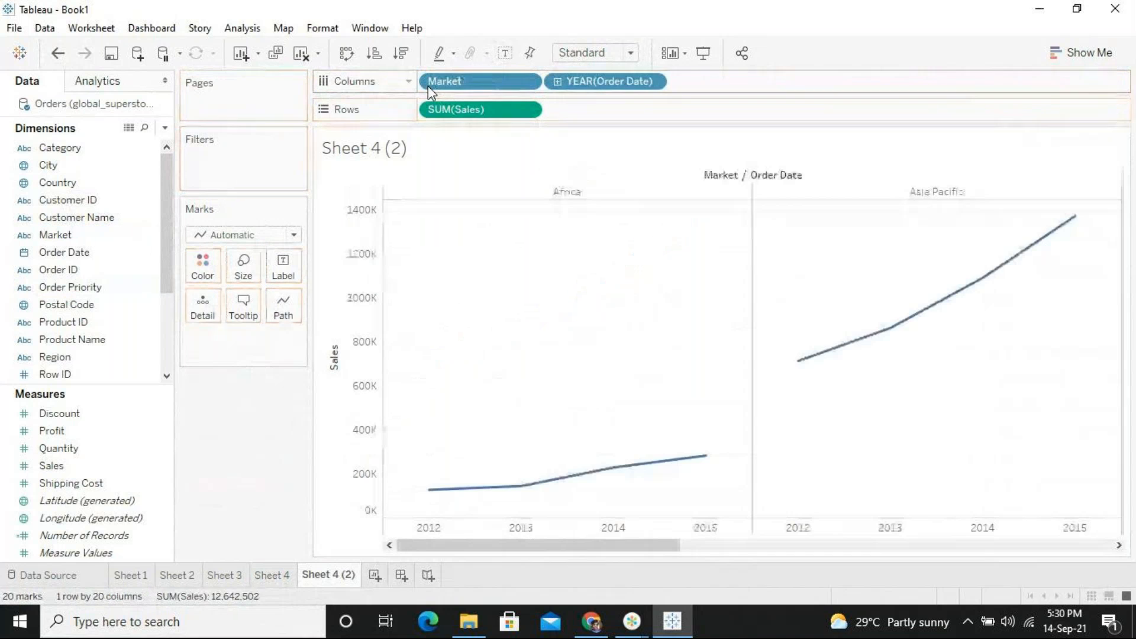
pyautogui.click(630, 52)
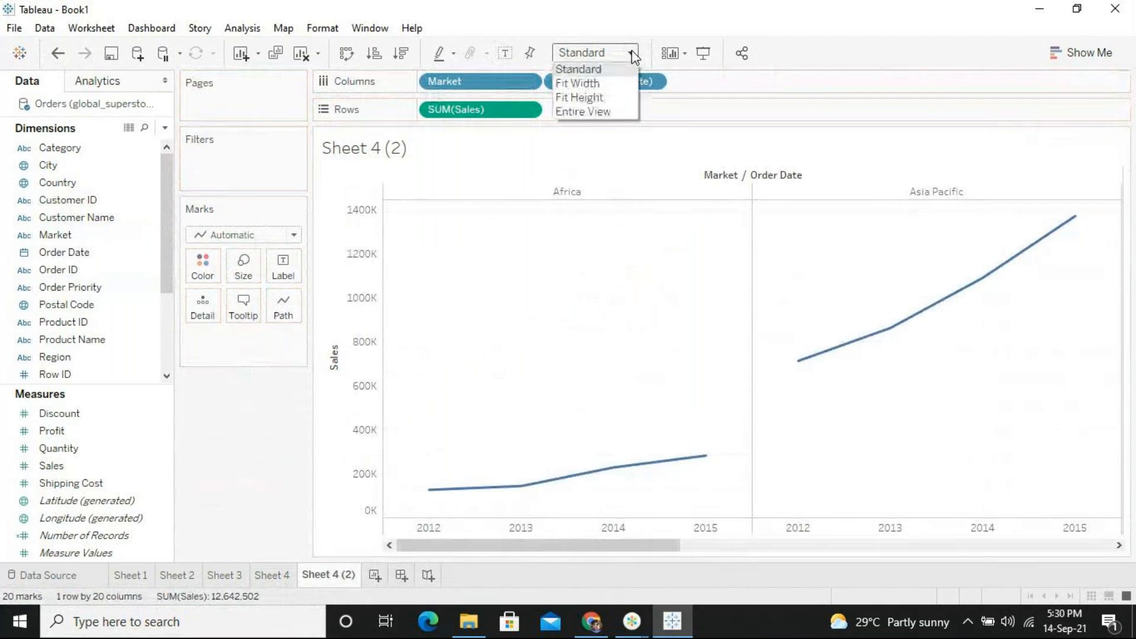
pyautogui.click(595, 116)
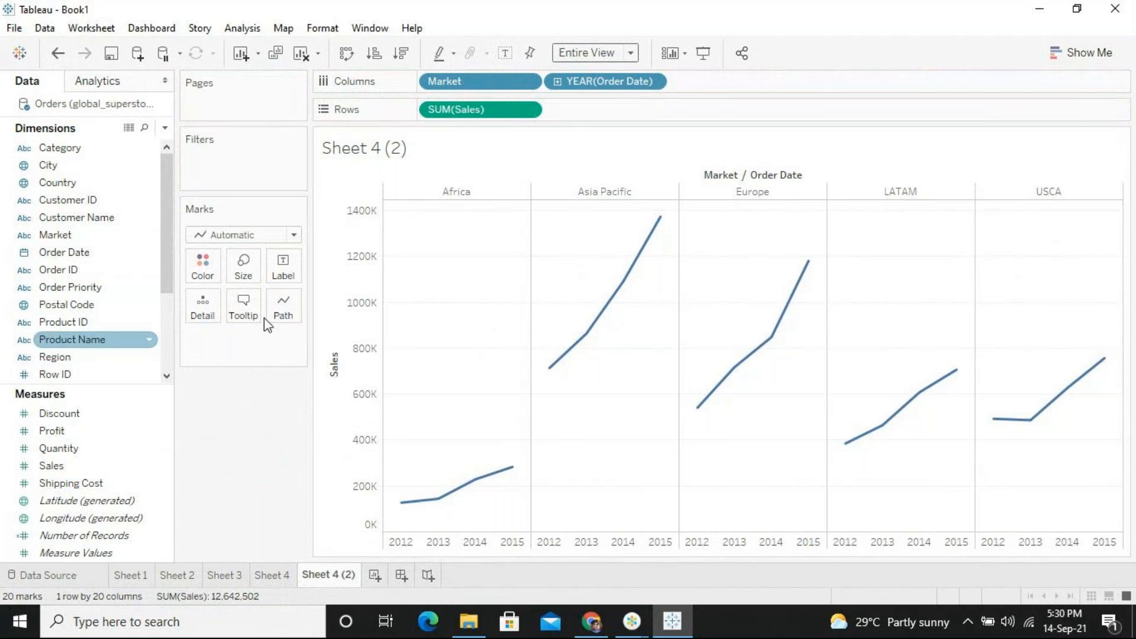
# Step: Duplicate the Market column chart sheet and move Market from columns to rows, ahead of Sales, in the copy
pyautogui.rightClick(338, 579)
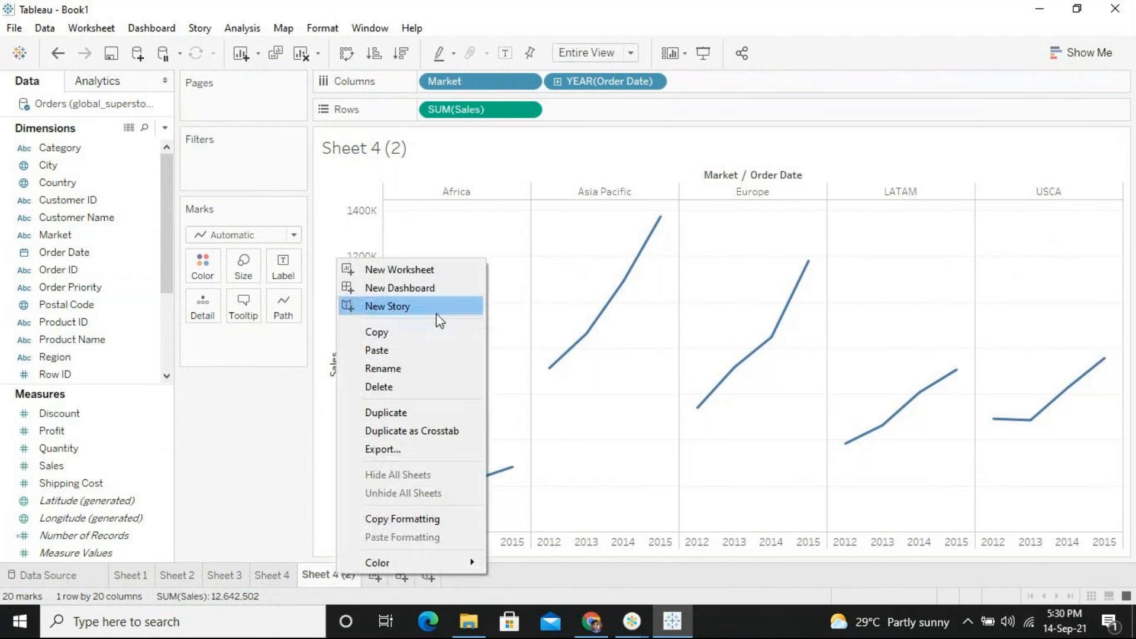
pyautogui.click(428, 411)
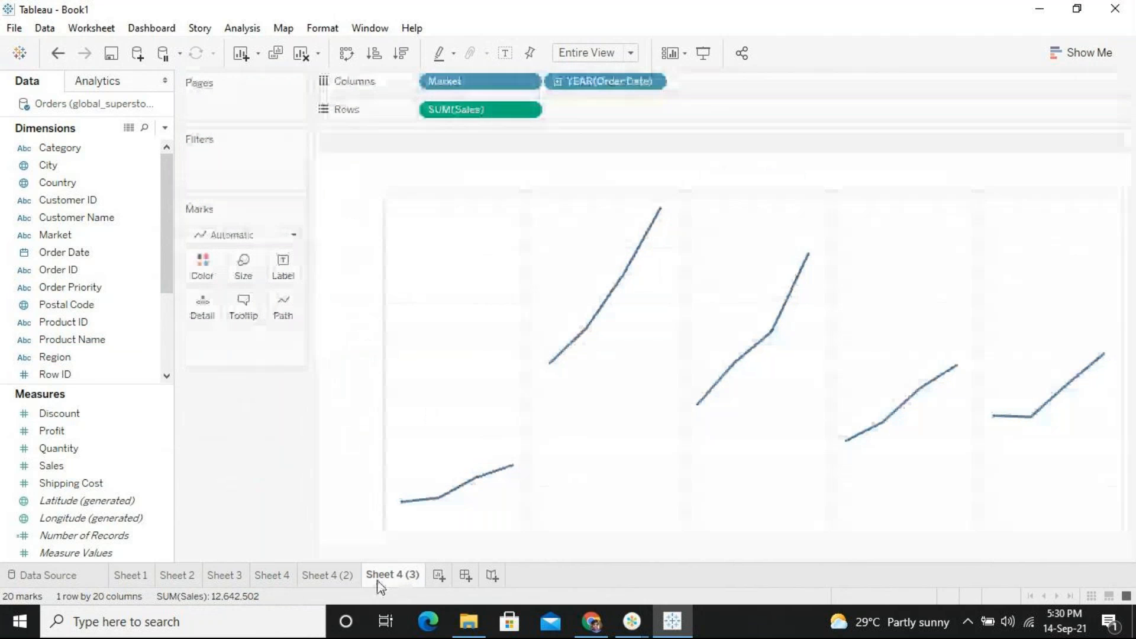
pyautogui.moveTo(492, 83); pyautogui.dragTo(433, 116)
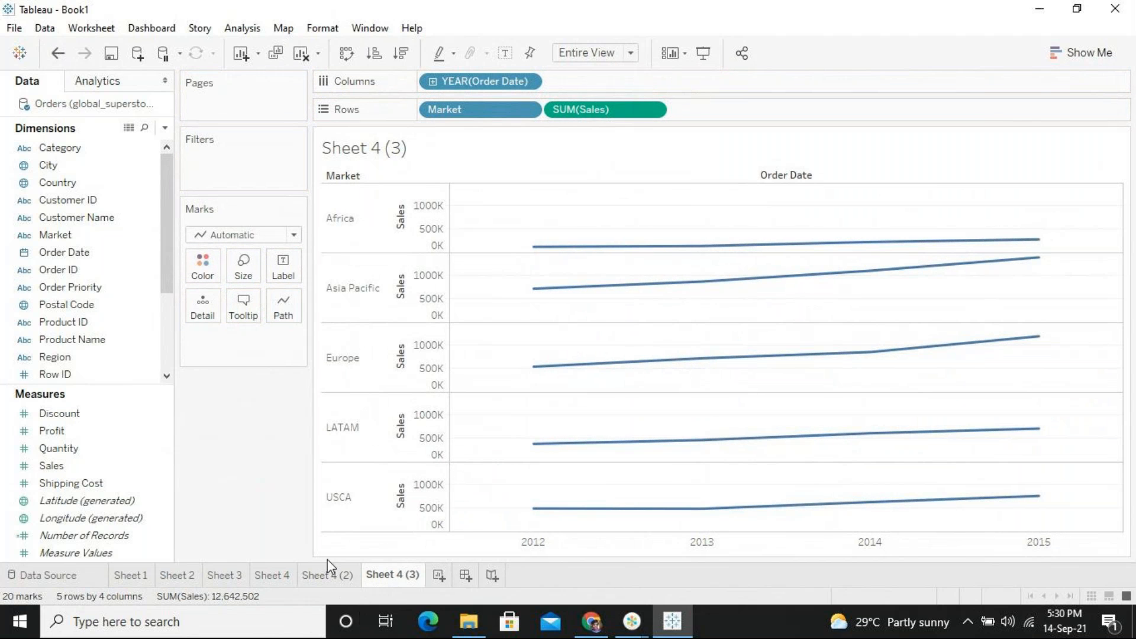
# Step: Create a new worksheet and plot total Sales by year of Order Date as a line chart
pyautogui.click(438, 575)
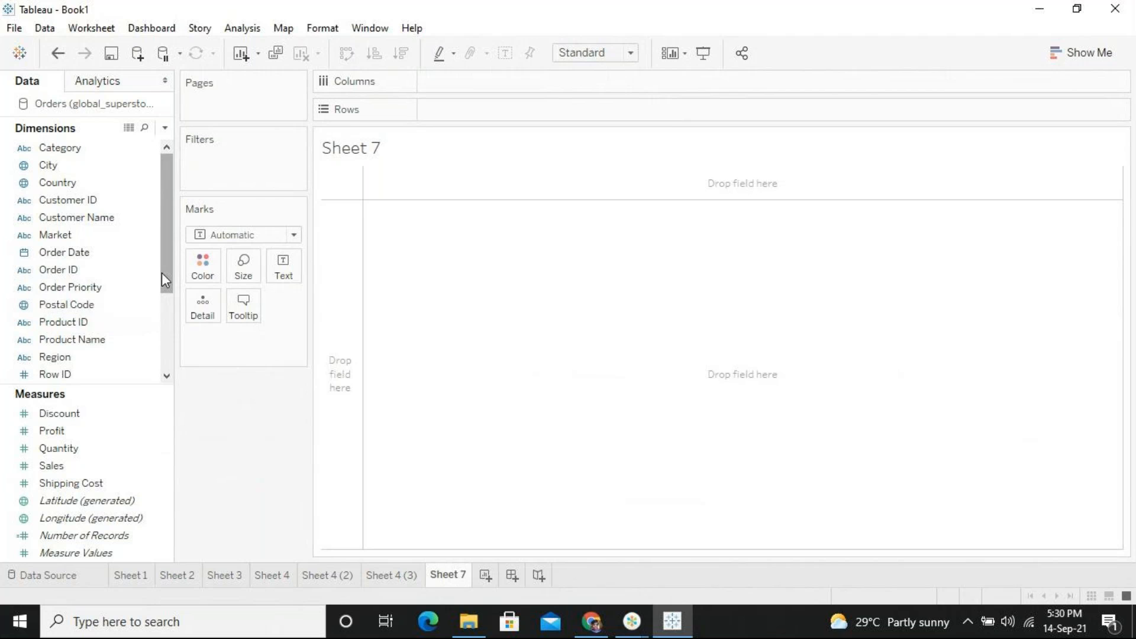
pyautogui.moveTo(161, 272); pyautogui.dragTo(176, 229)
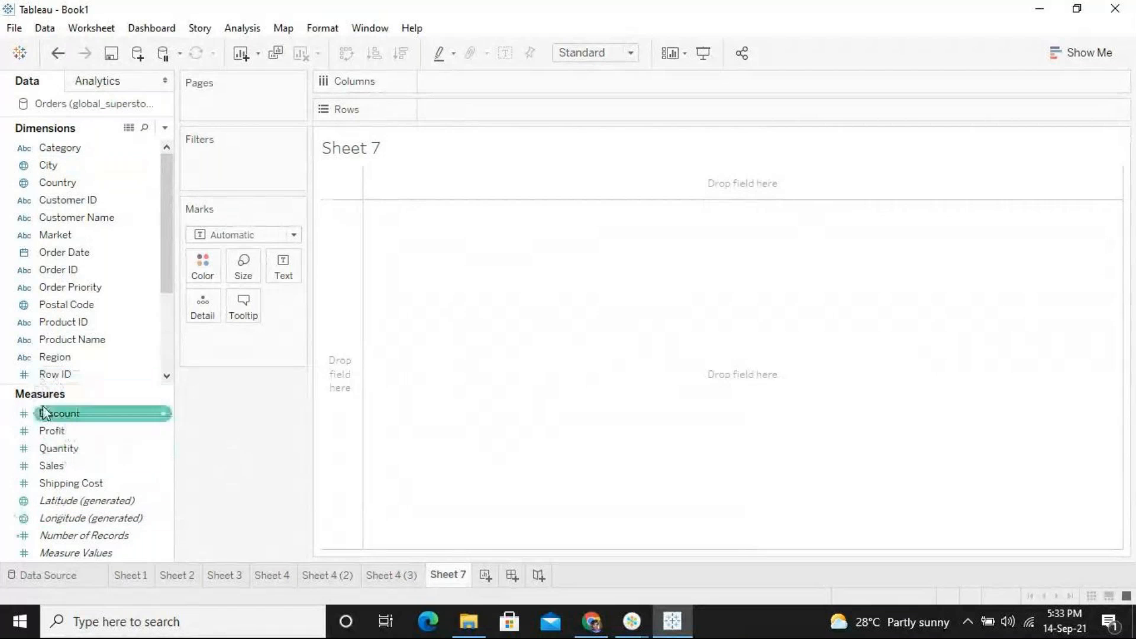
pyautogui.click(153, 217)
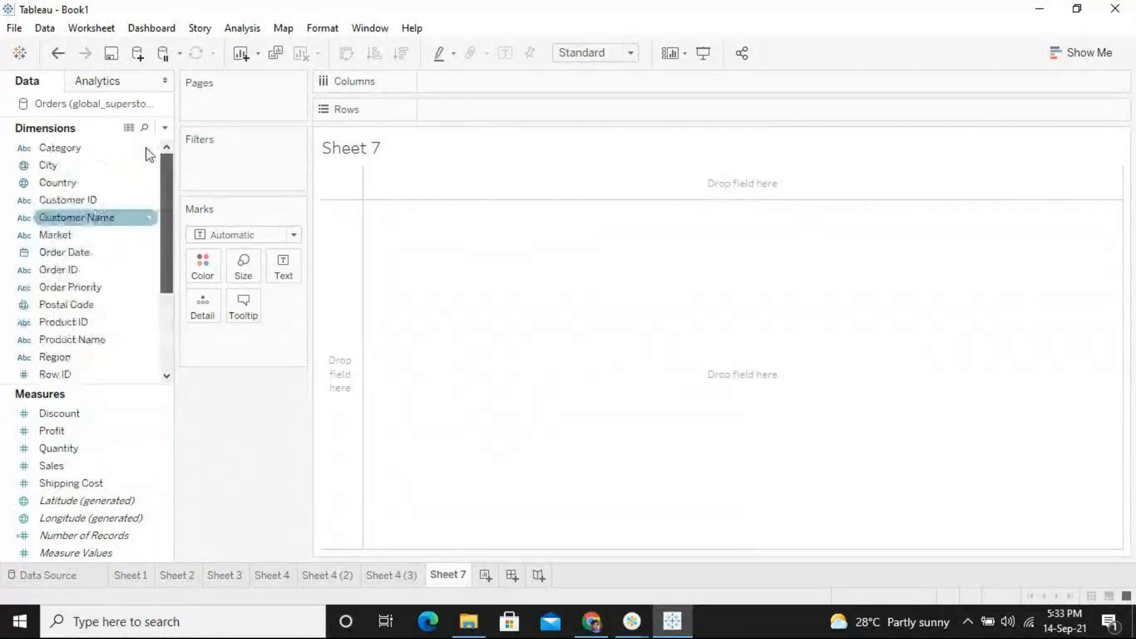
pyautogui.scroll(-3, 140, 355)
pyautogui.scroll(3, 147, 223)
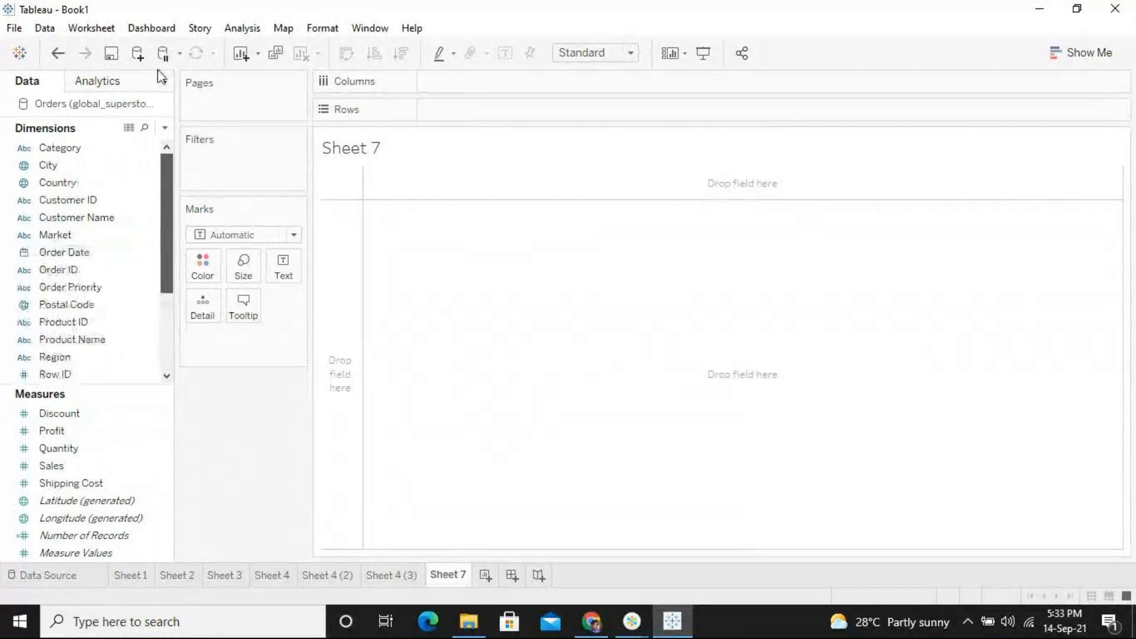
pyautogui.click(25, 341)
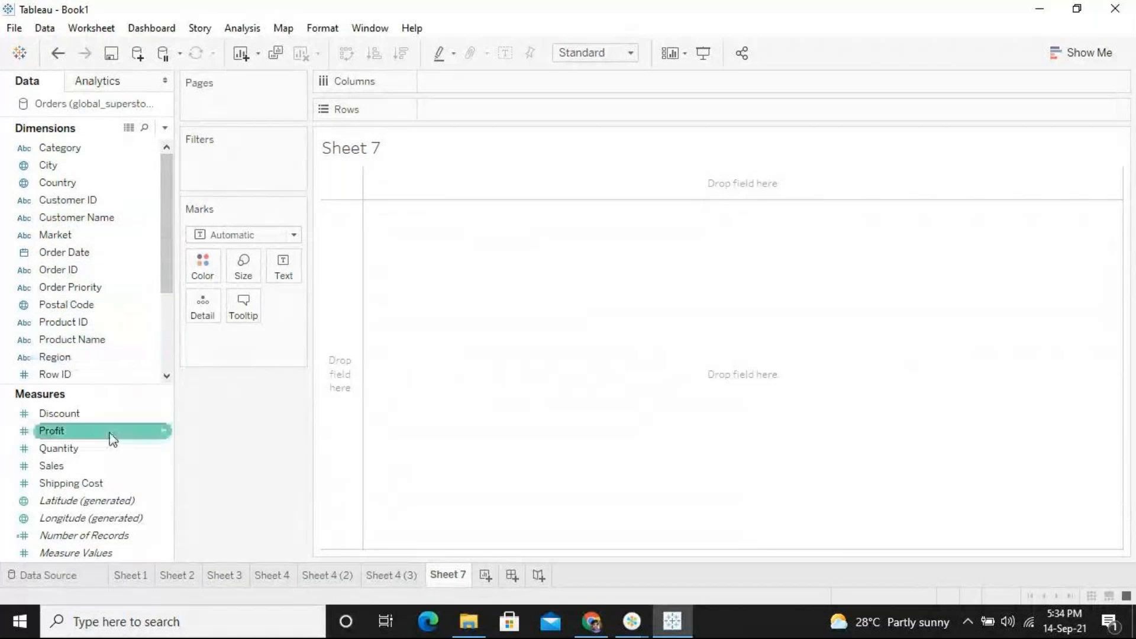
pyautogui.doubleClick(59, 474)
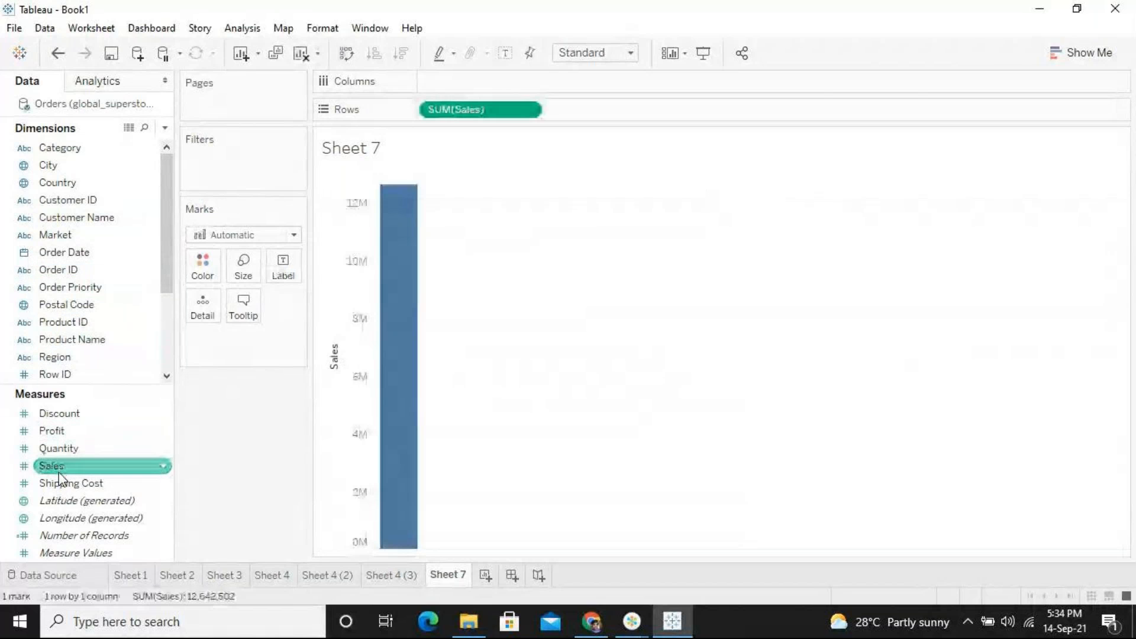
pyautogui.click(82, 253)
pyautogui.doubleClick(82, 253)
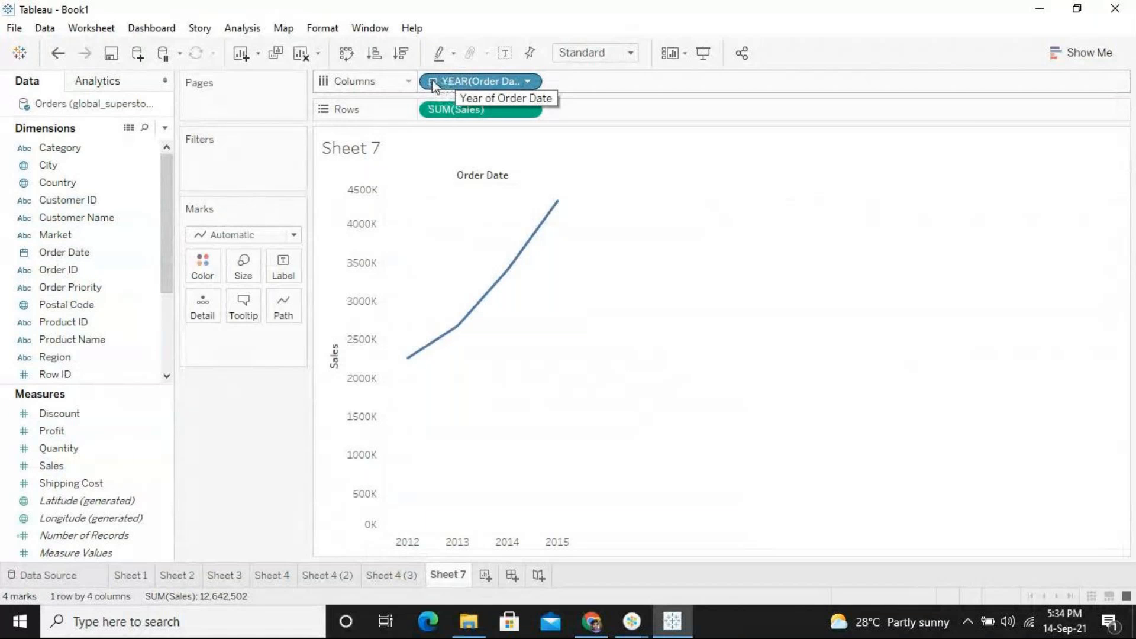
# Step: Drill the Order Date hierarchy down from year to quarter in the sales line chart
pyautogui.moveTo(407, 361)
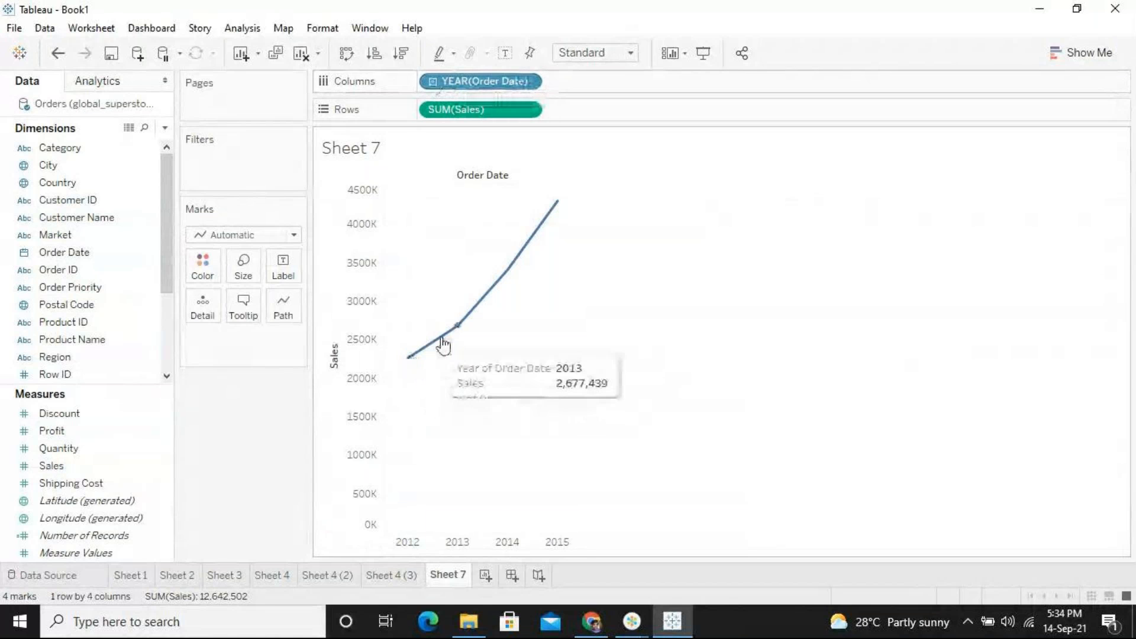
pyautogui.moveTo(504, 275)
pyautogui.moveTo(559, 216)
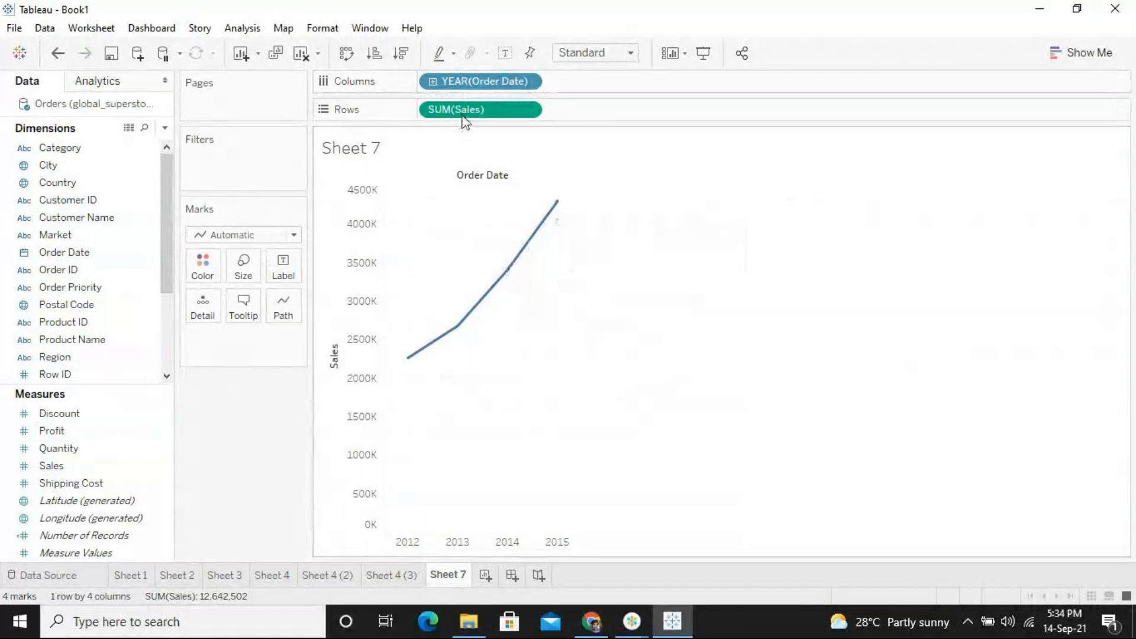
pyautogui.click(429, 83)
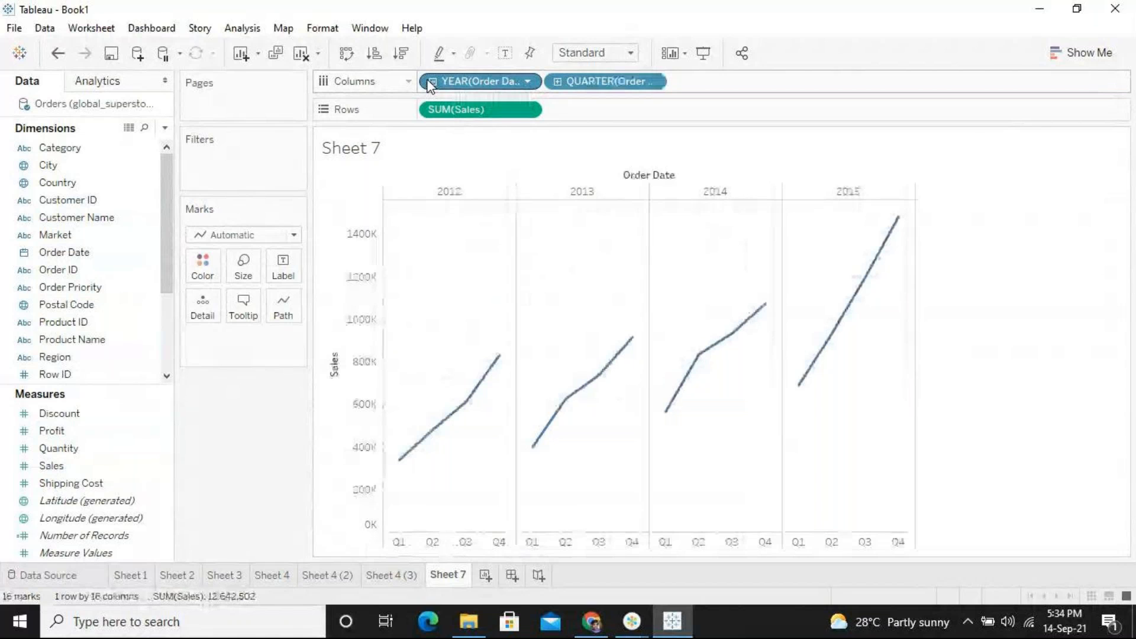
# Step: Drill Order Date further down to month and day, and collapse it back to the quarter level
pyautogui.click(558, 82)
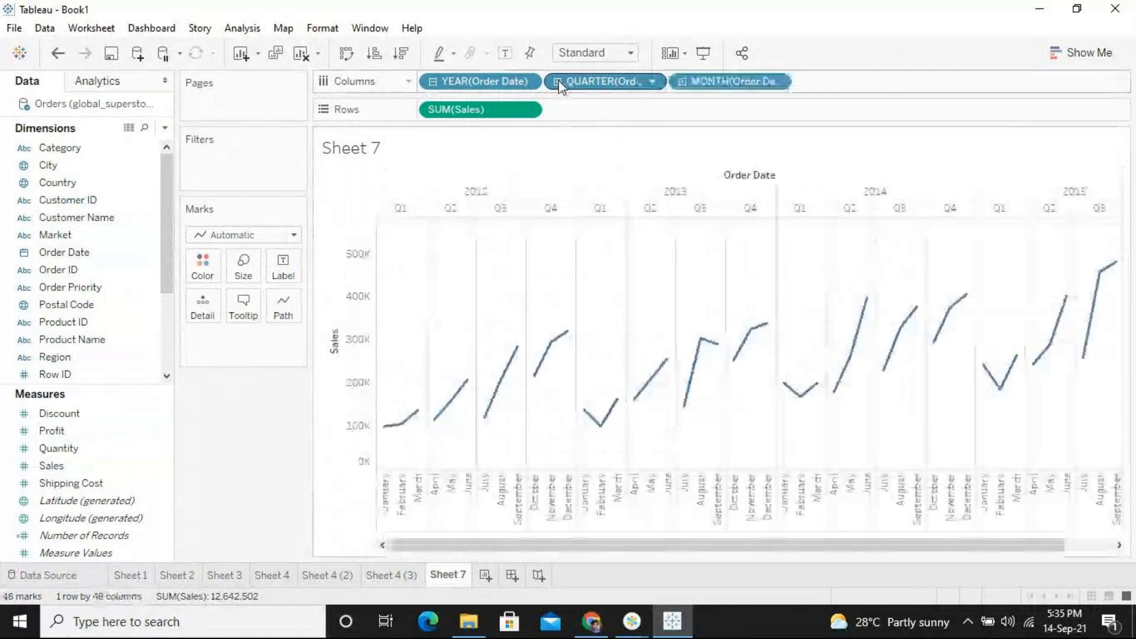
pyautogui.click(681, 81)
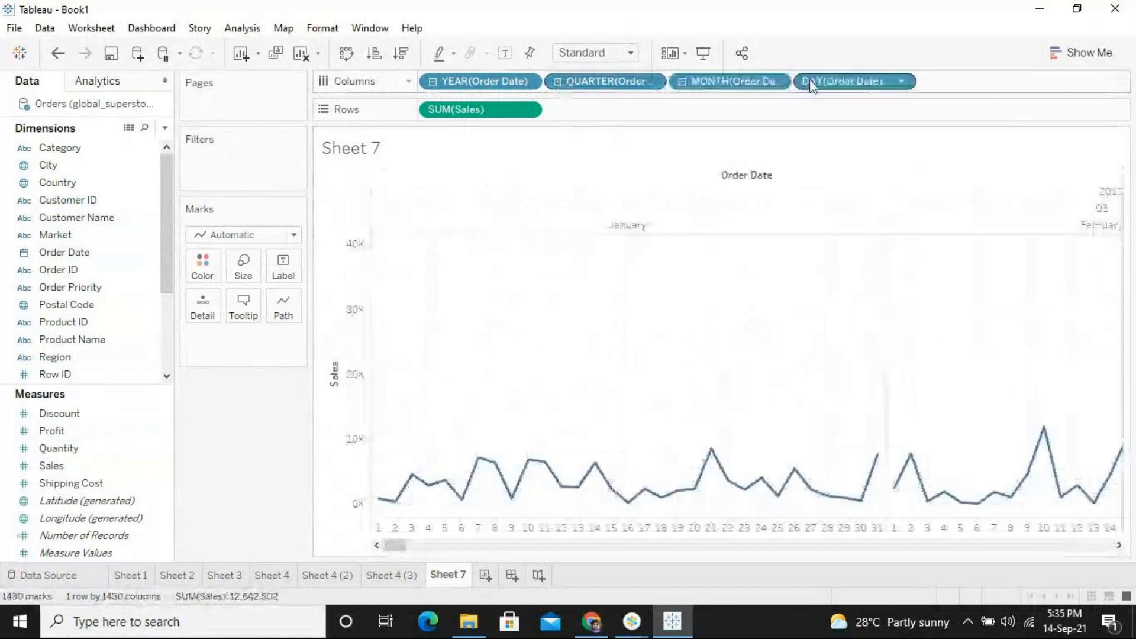
pyautogui.click(682, 82)
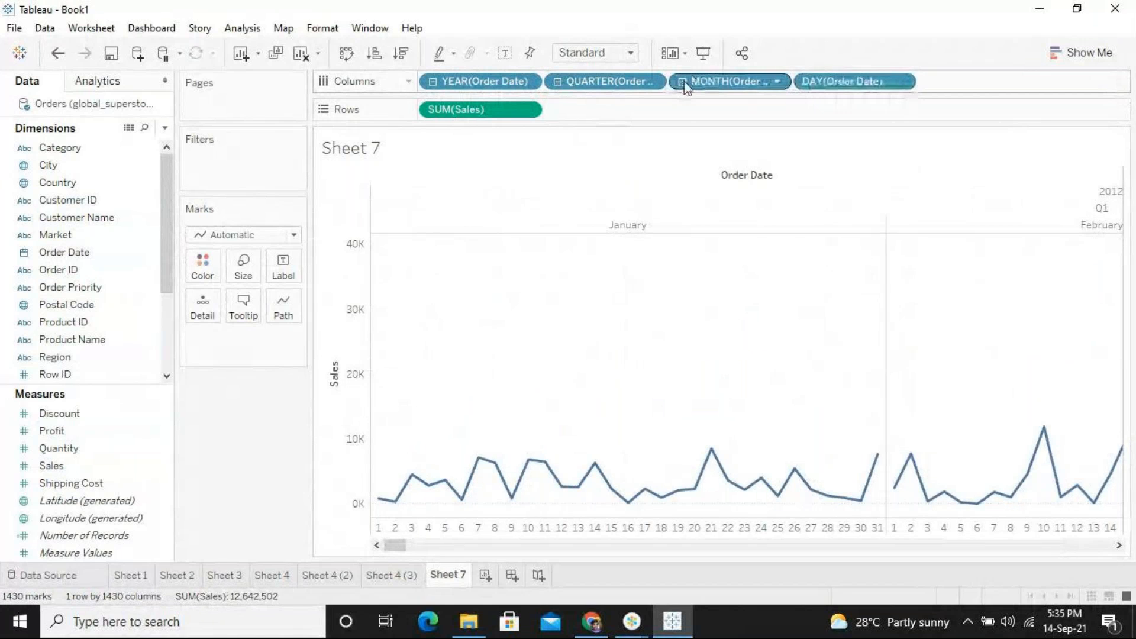
pyautogui.click(561, 80)
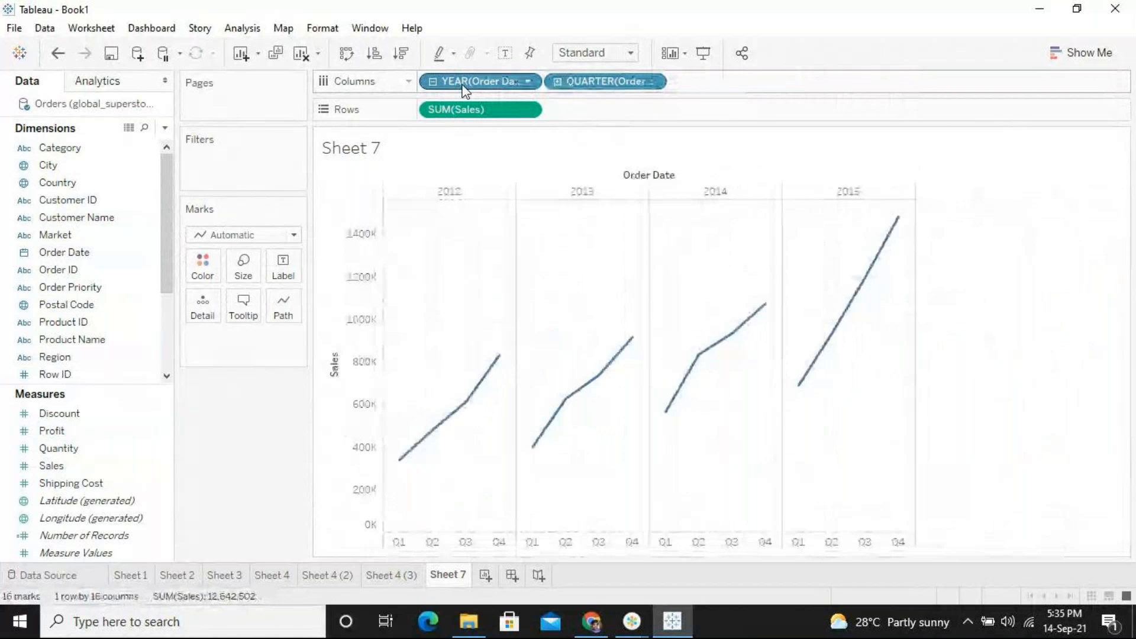
# Step: Remove the order year from columns to combine quarters across years, and add Order Date back ahead of the quarter
pyautogui.moveTo(467, 78); pyautogui.dragTo(290, 330)
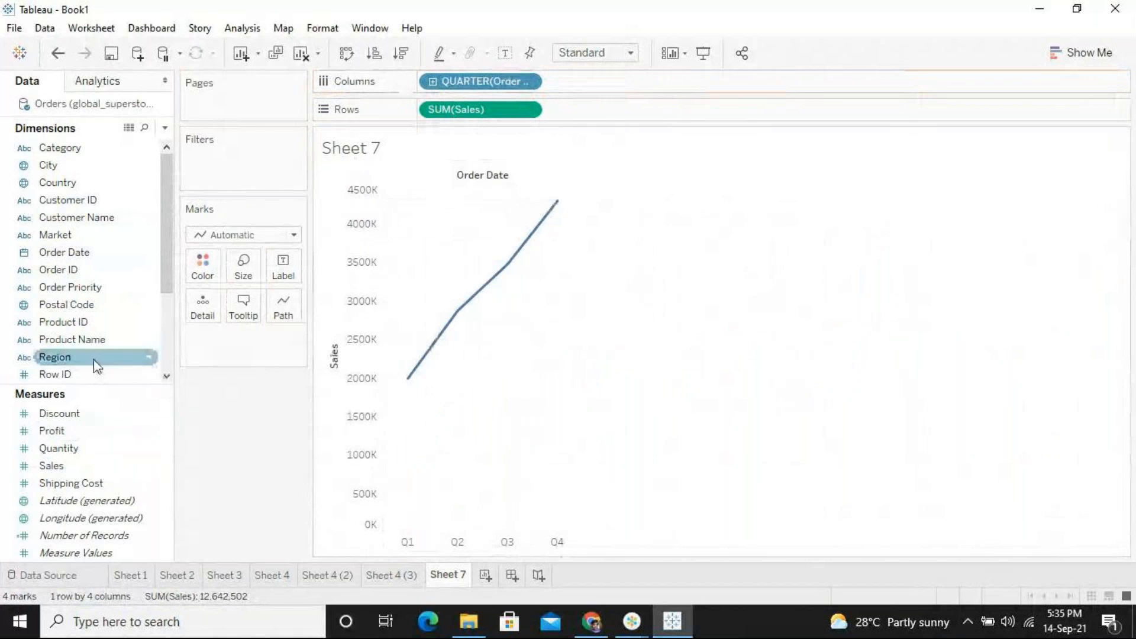
pyautogui.moveTo(74, 252)
pyautogui.mouseDown()
pyautogui.moveTo(280, 136)
pyautogui.moveTo(427, 87)
pyautogui.mouseUp()
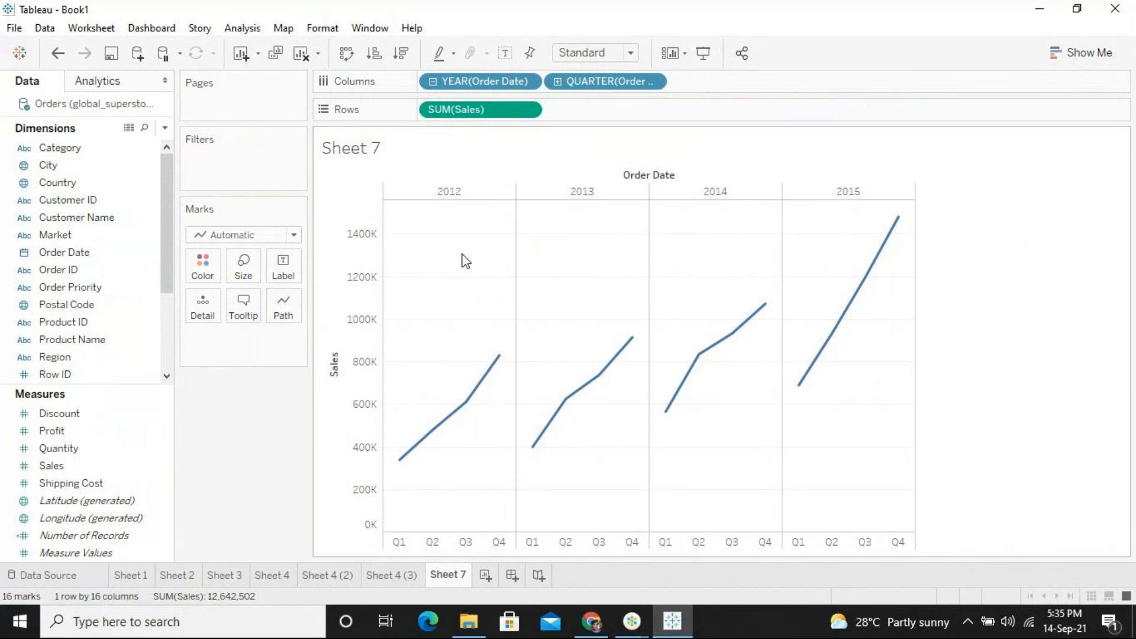
# Step: Add another worksheet and plot total Sales against the year of Order Date
pyautogui.click(486, 577)
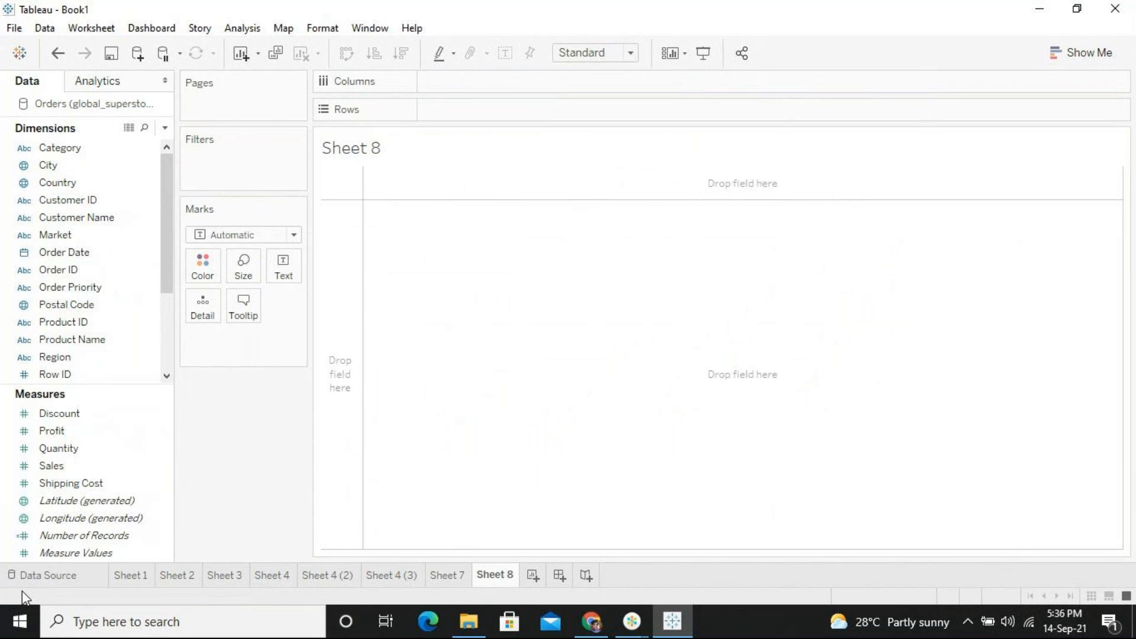
pyautogui.doubleClick(58, 467)
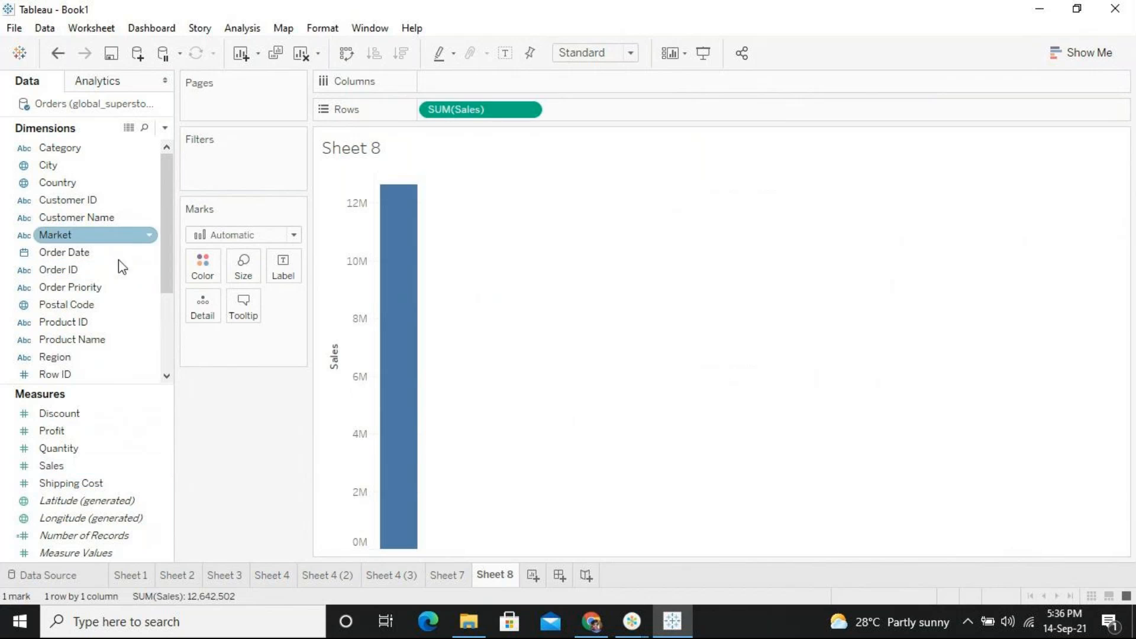
pyautogui.click(87, 254)
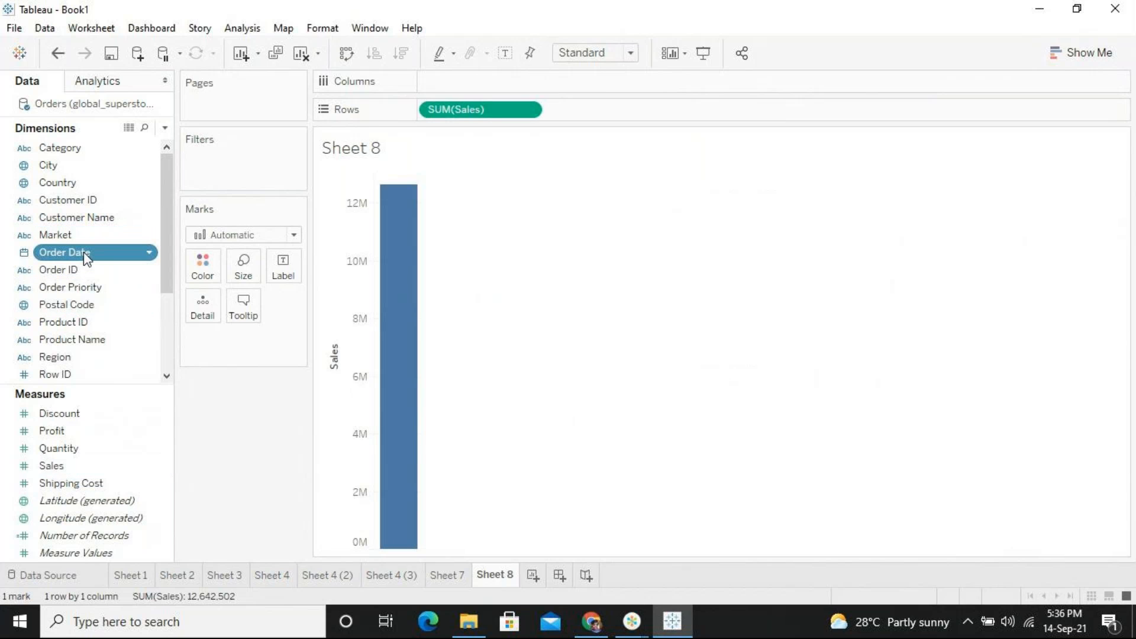
pyautogui.doubleClick(86, 254)
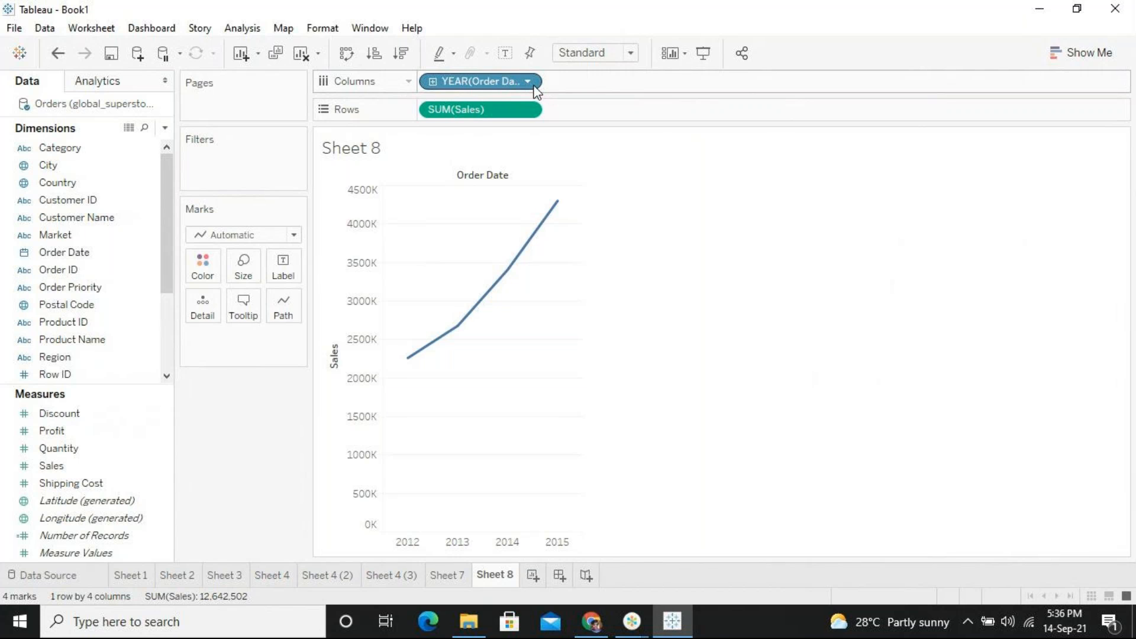
# Step: Change Order Date to the continuous Year level and fit the chart to Entire View
pyautogui.click(527, 82)
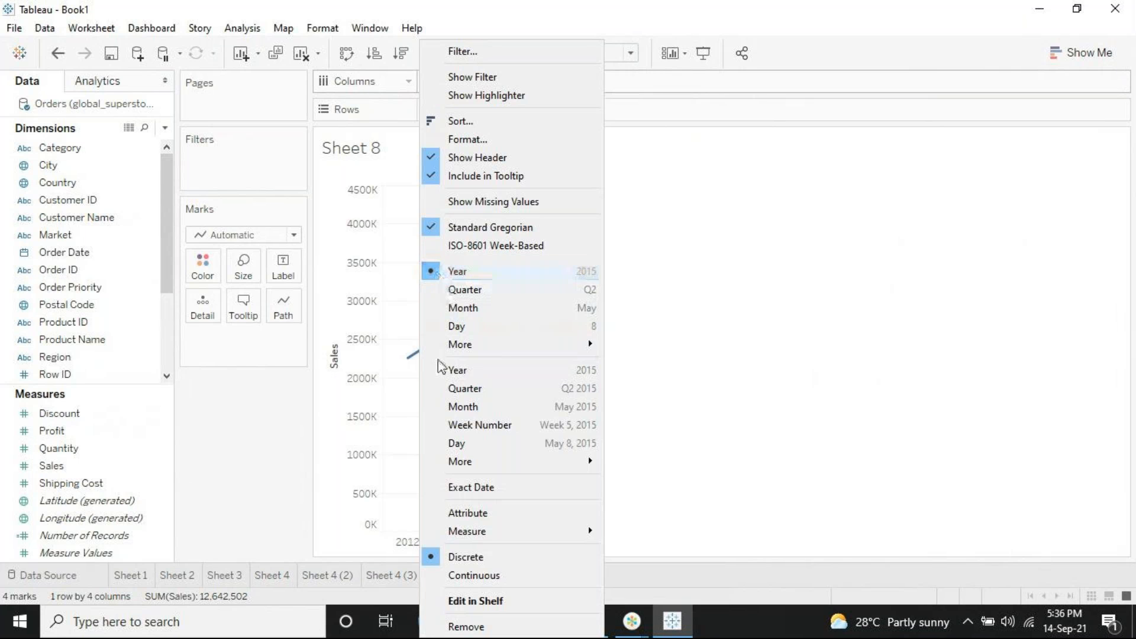
pyautogui.click(480, 370)
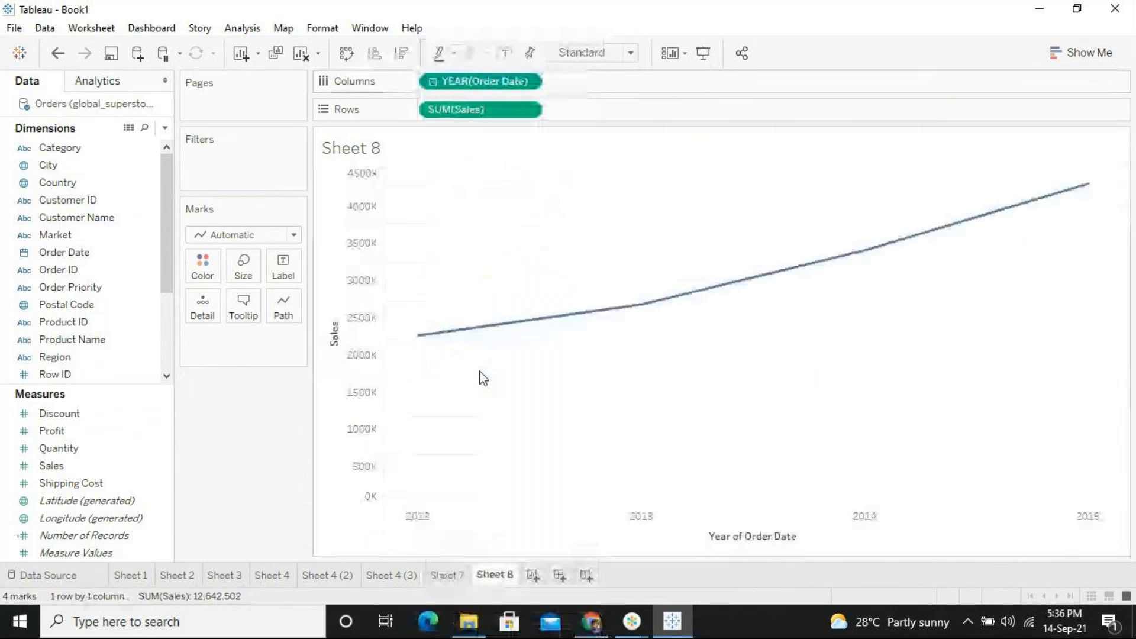
pyautogui.click(588, 53)
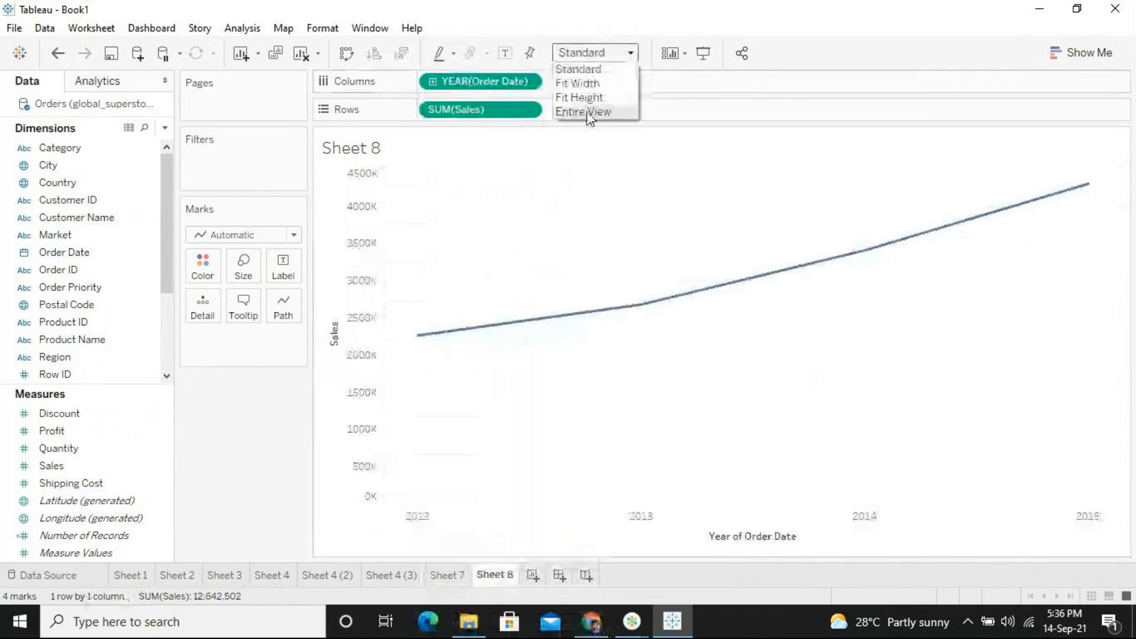
pyautogui.click(586, 112)
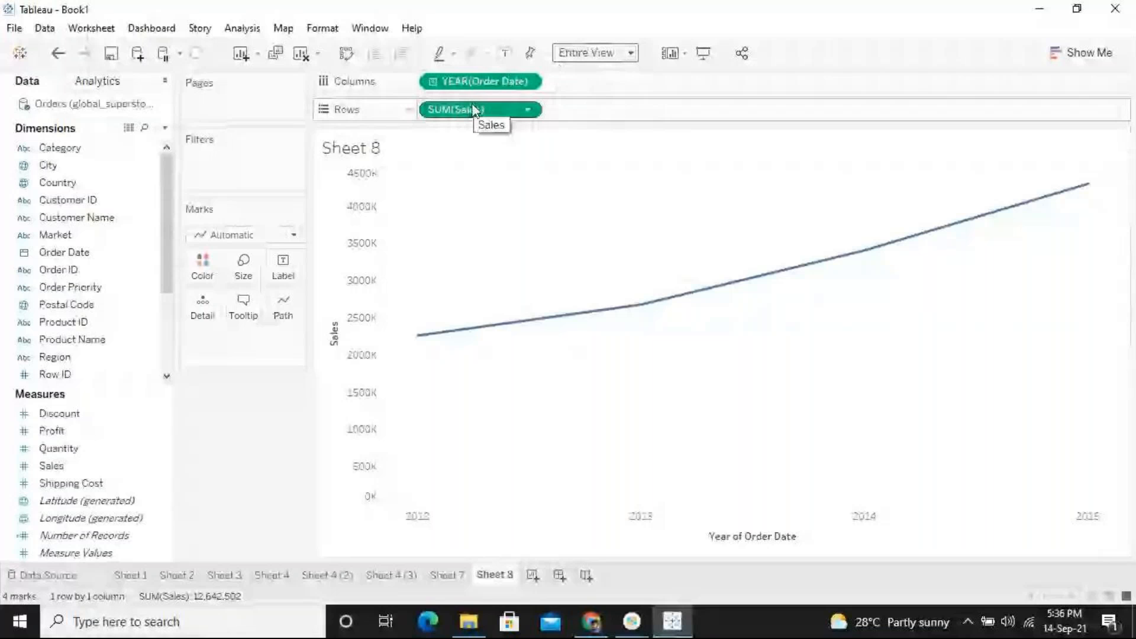
# Step: Drill the continuous Order Date down from year through quarter, month and week to day
pyautogui.click(433, 83)
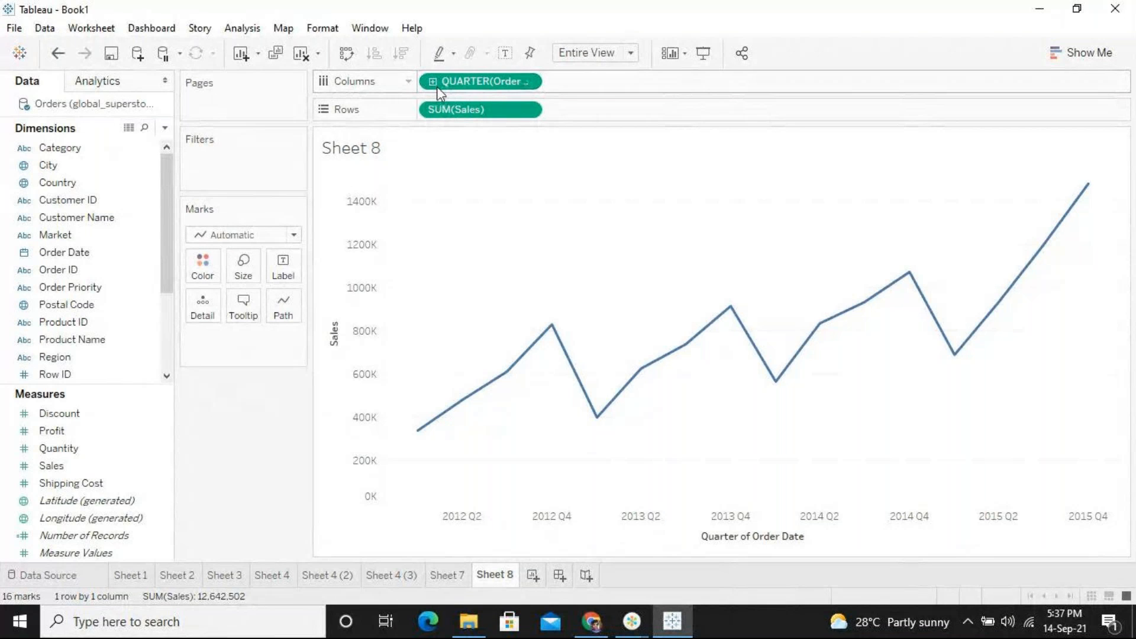
pyautogui.click(434, 86)
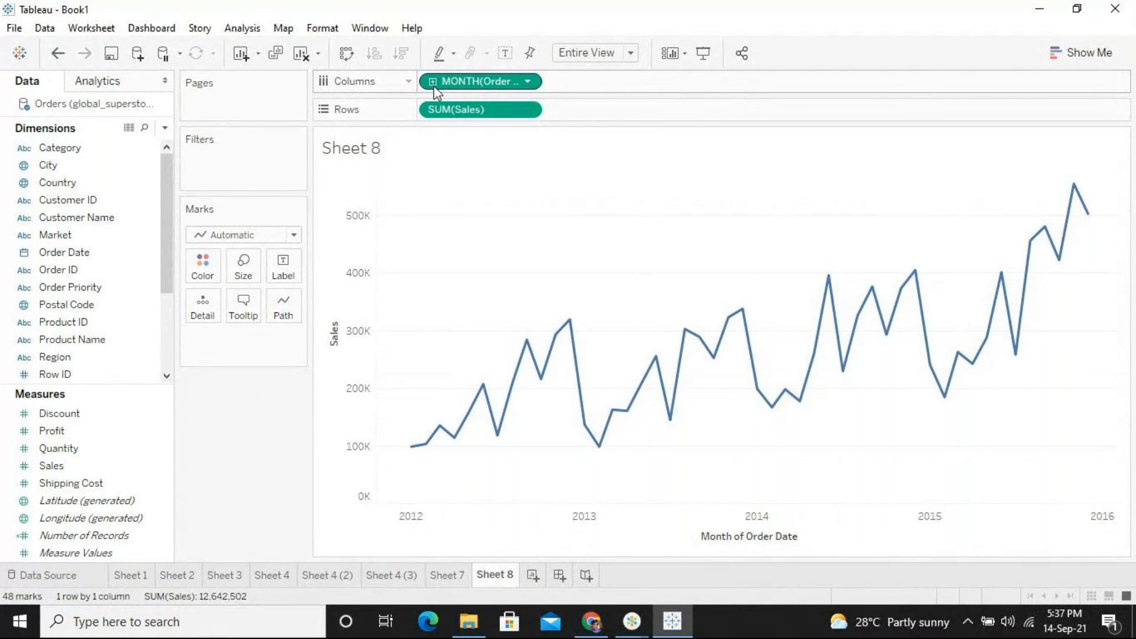
pyautogui.click(434, 87)
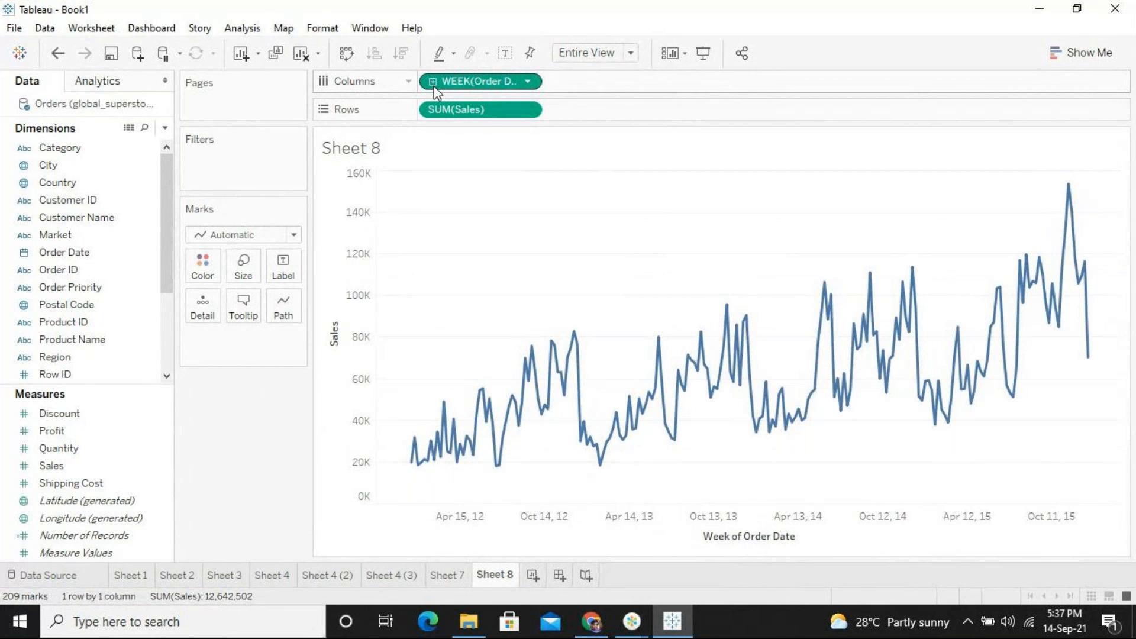
pyautogui.click(434, 87)
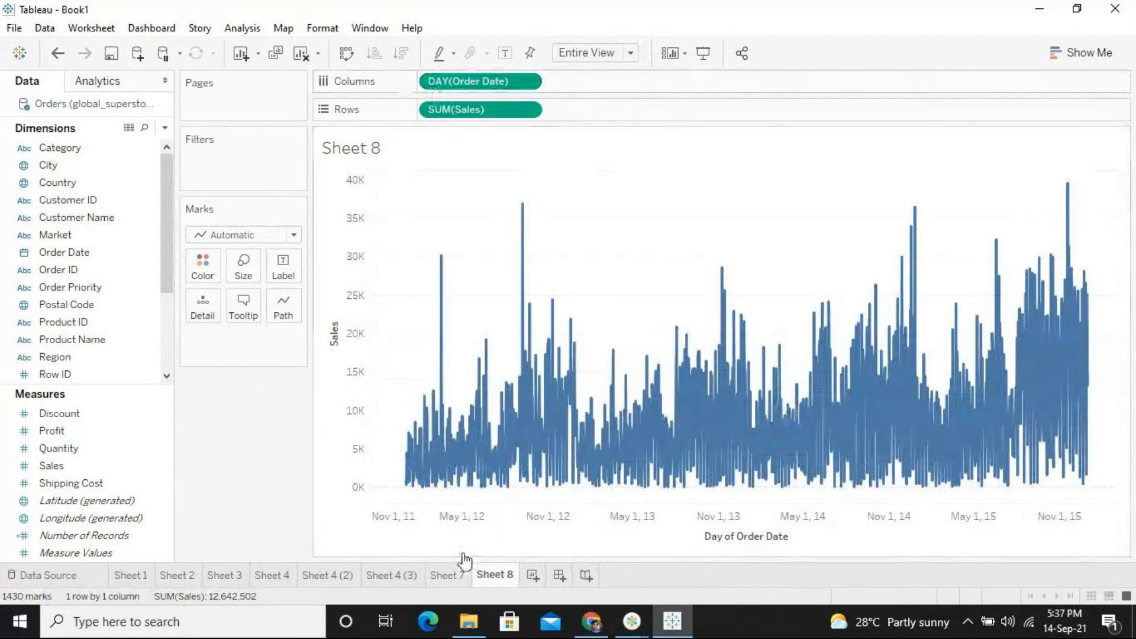
# Step: Drill the discrete Order Date on Sheet 7 down to month and day, and return to the Sheet 8 chart
pyautogui.click(450, 578)
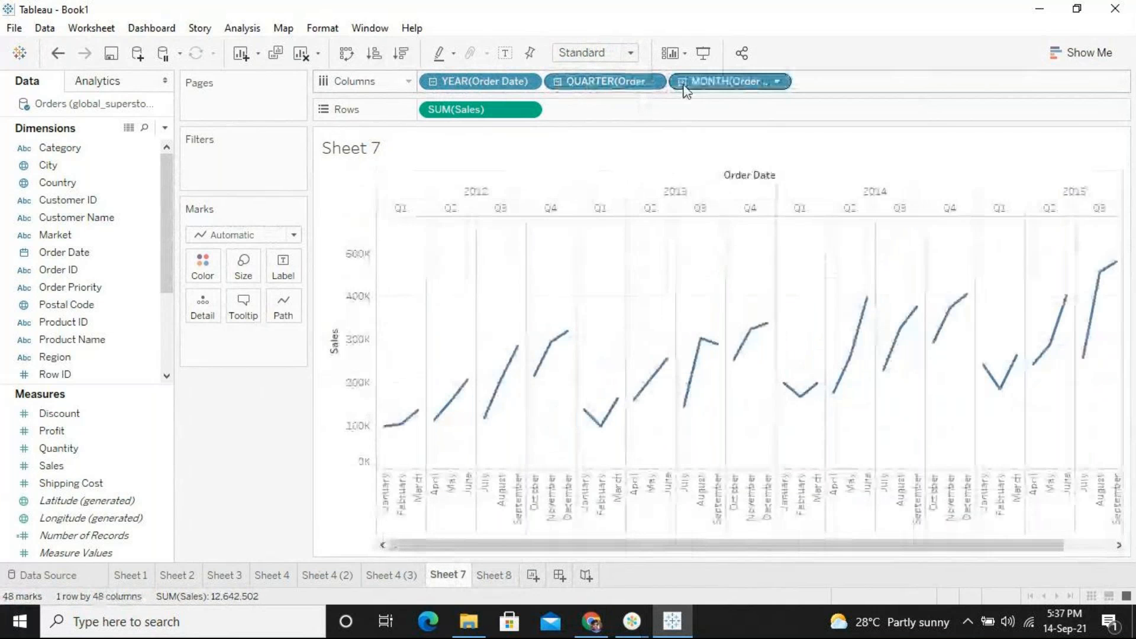
pyautogui.click(682, 81)
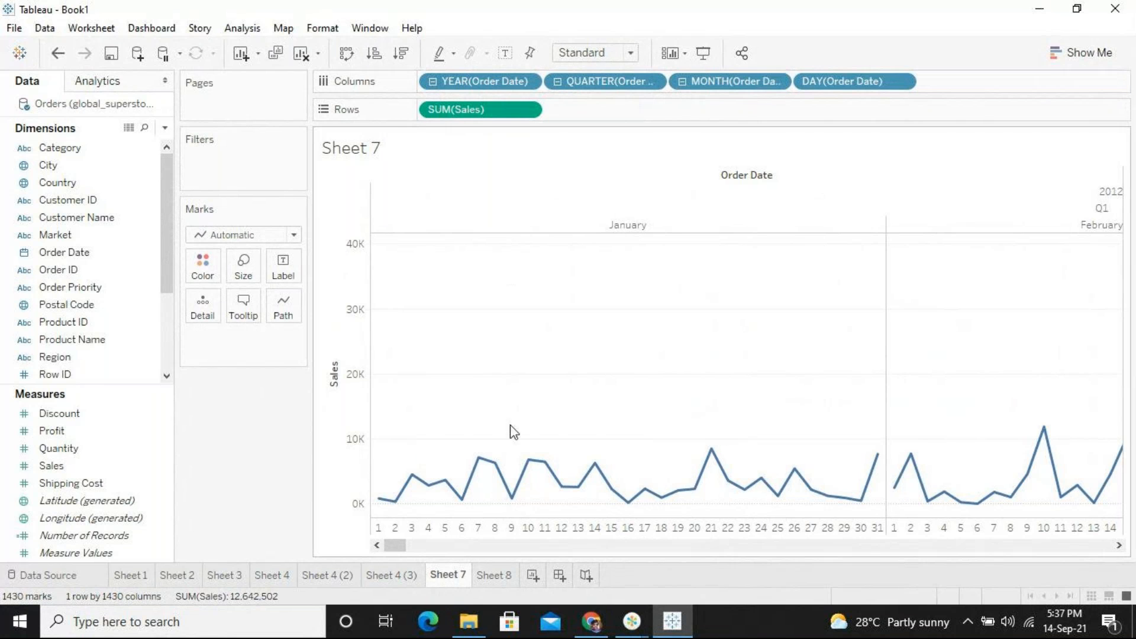
pyautogui.click(500, 575)
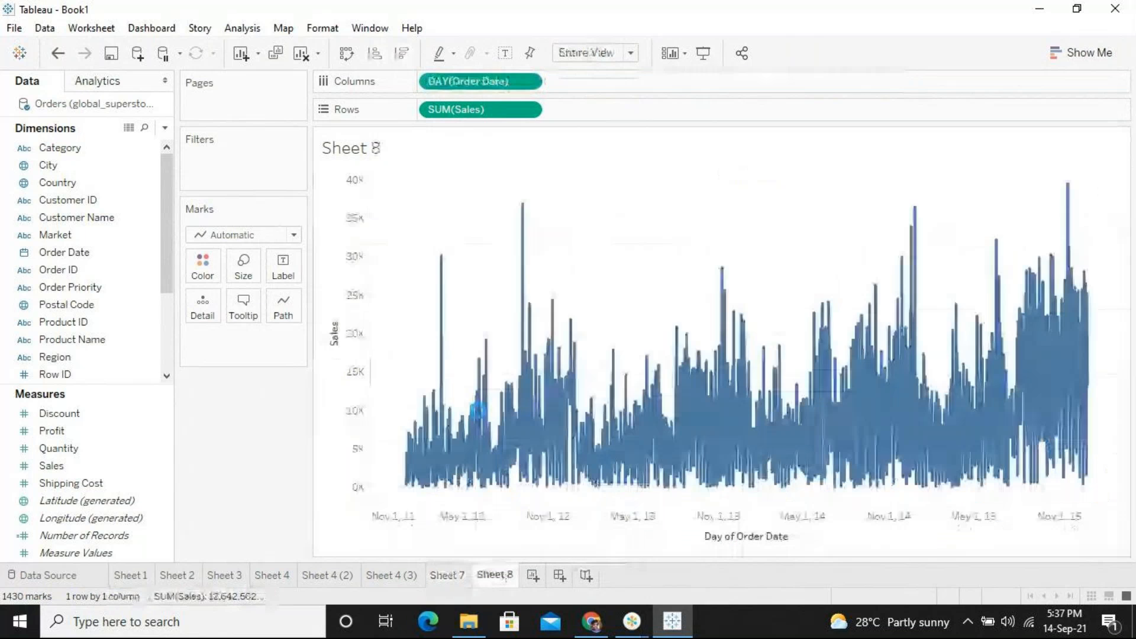
pyautogui.moveTo(479, 416)
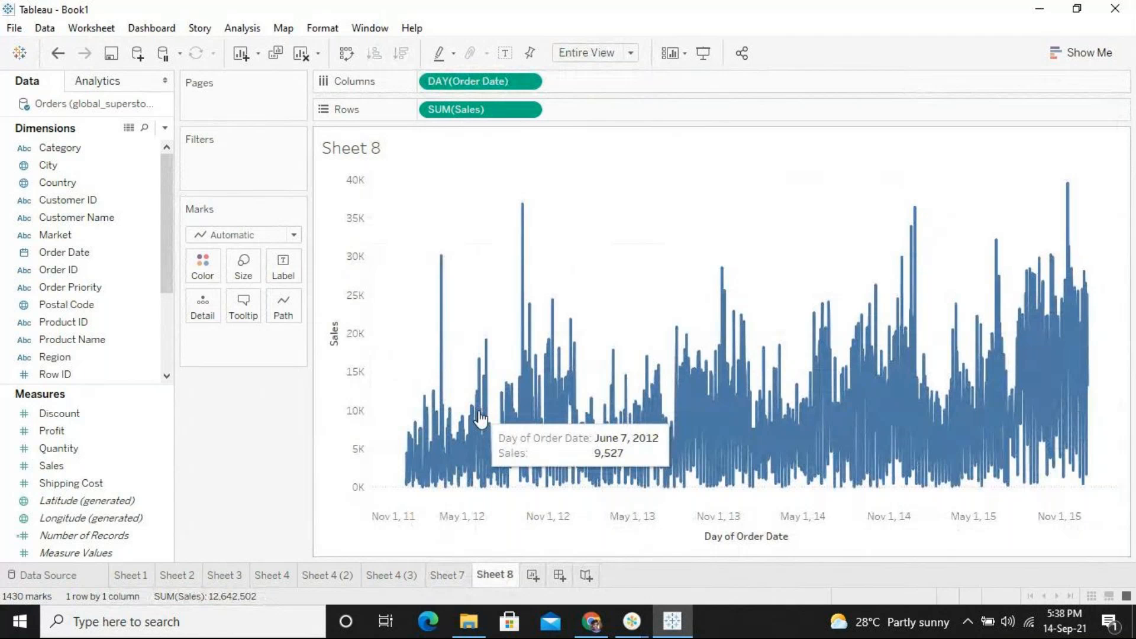
# Step: Edit the Order Date formula in columns so that DATETRUNC uses 'year' as its date part
pyautogui.click(527, 81)
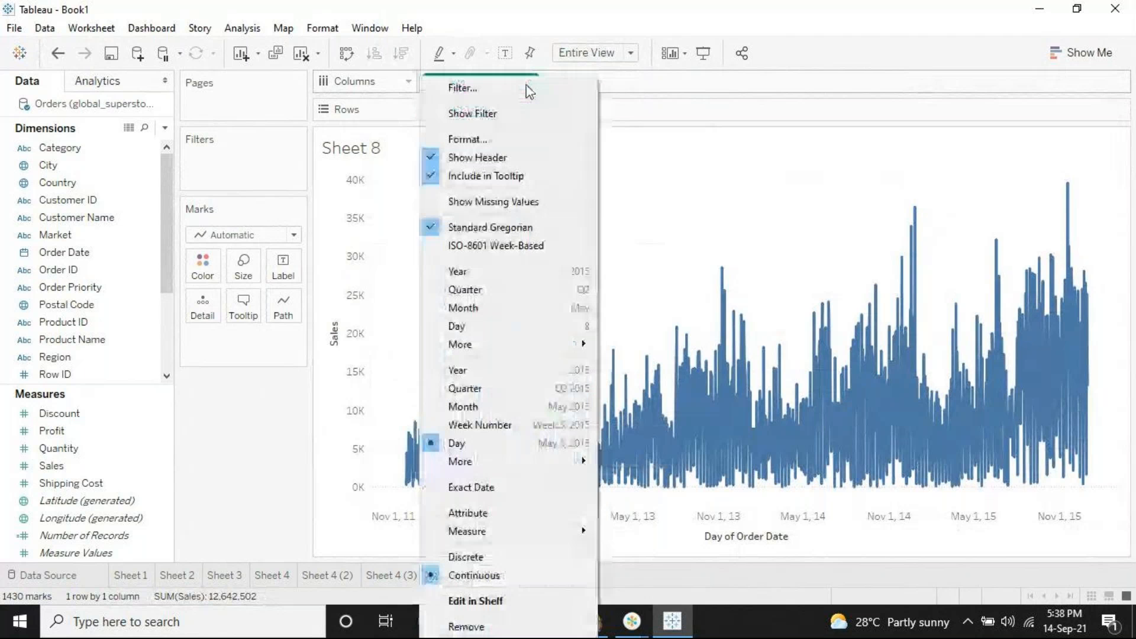
pyautogui.press('Escape')
pyautogui.doubleClick(512, 82)
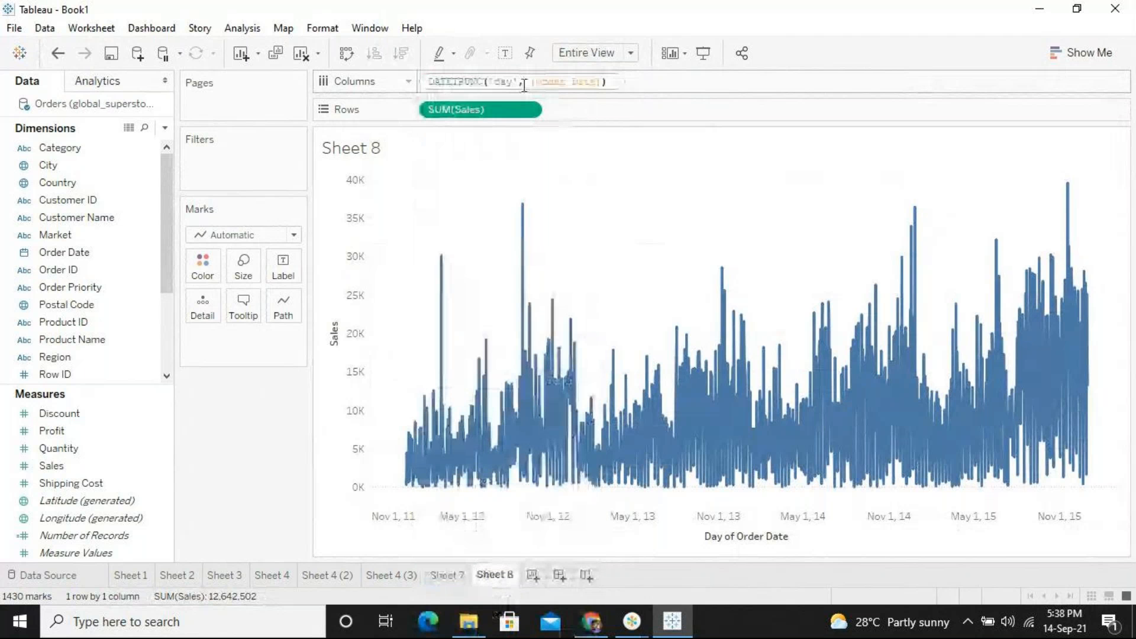
pyautogui.press('BackSpace')
pyautogui.press('BackSpace')
pyautogui.press('BackSpace')
pyautogui.write('ye')
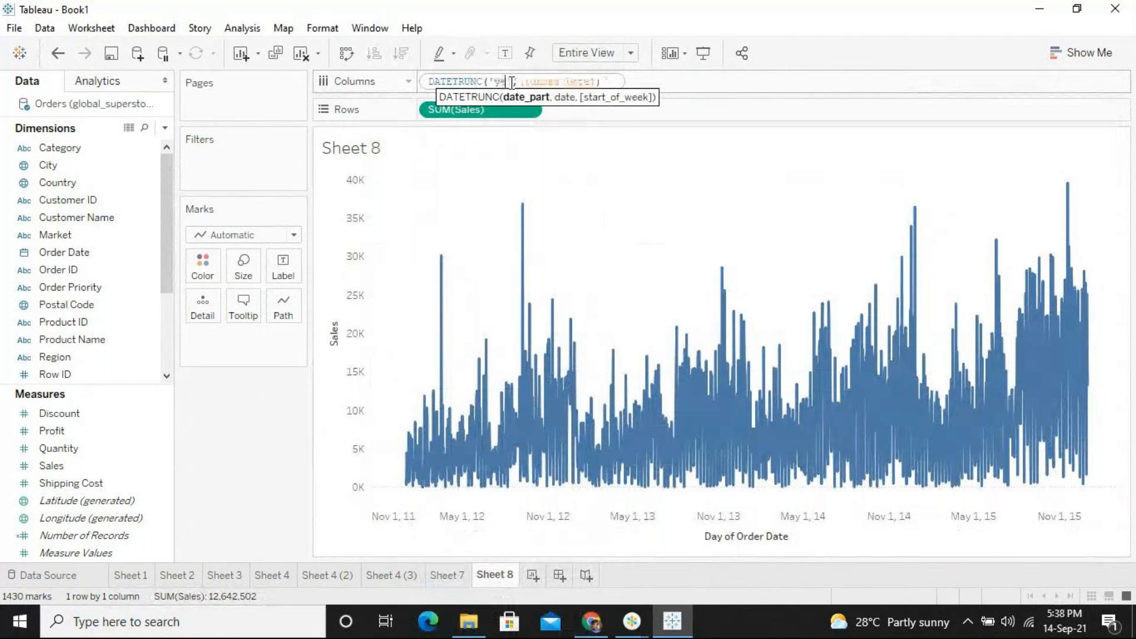
pyautogui.write('ar')
pyautogui.press('Return')
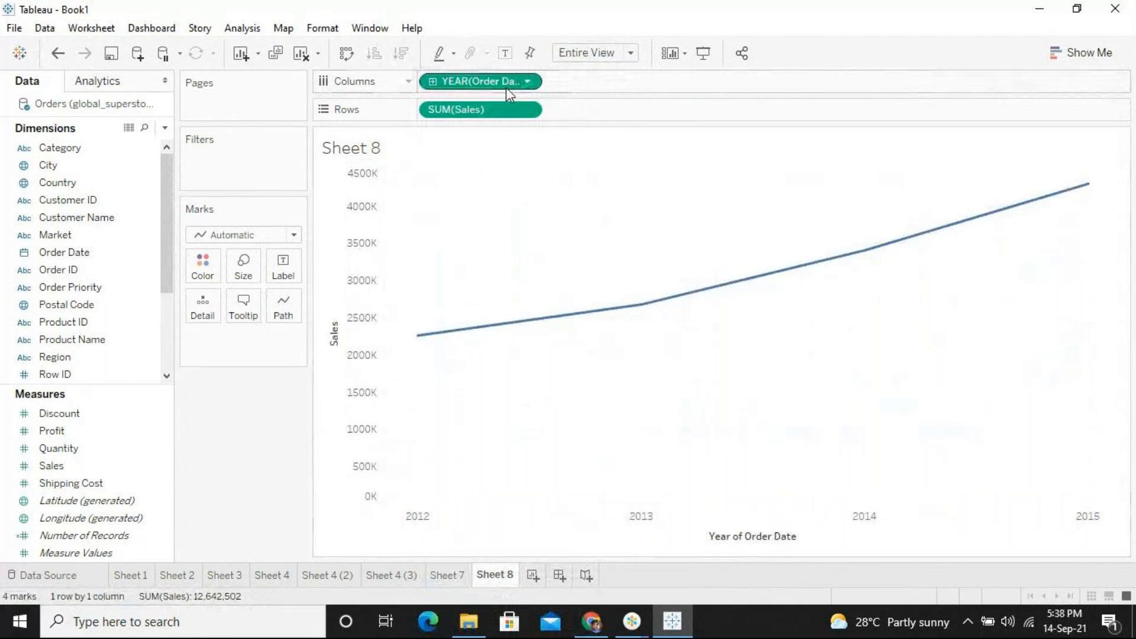
# Step: Drill the continuous Order Date down from year through quarter and month to week
pyautogui.click(432, 82)
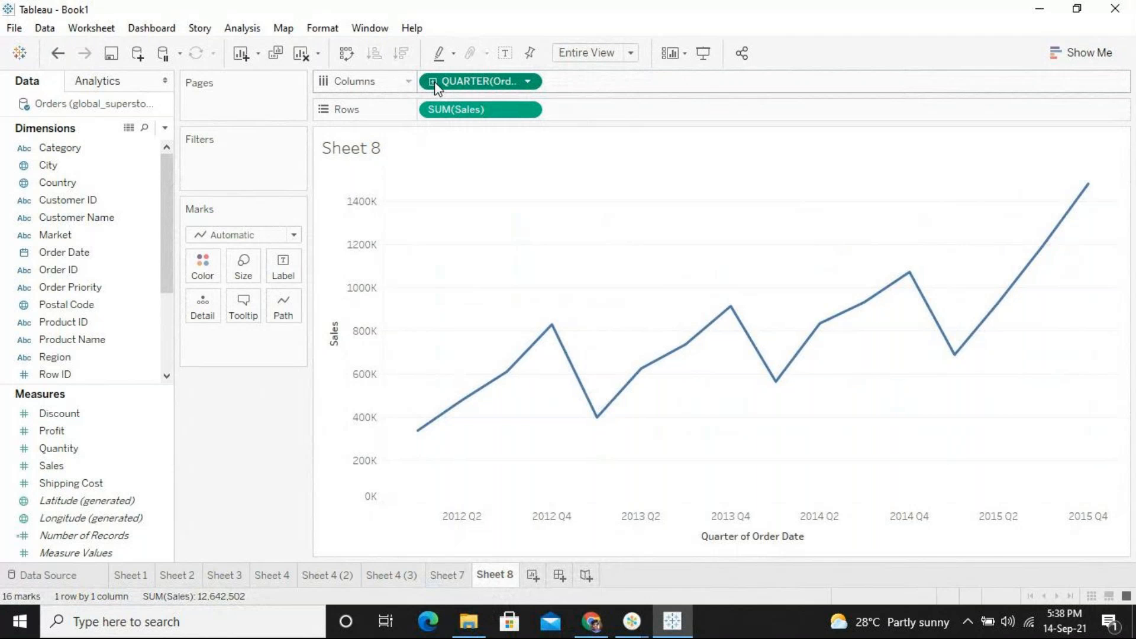
pyautogui.click(432, 82)
pyautogui.click(433, 82)
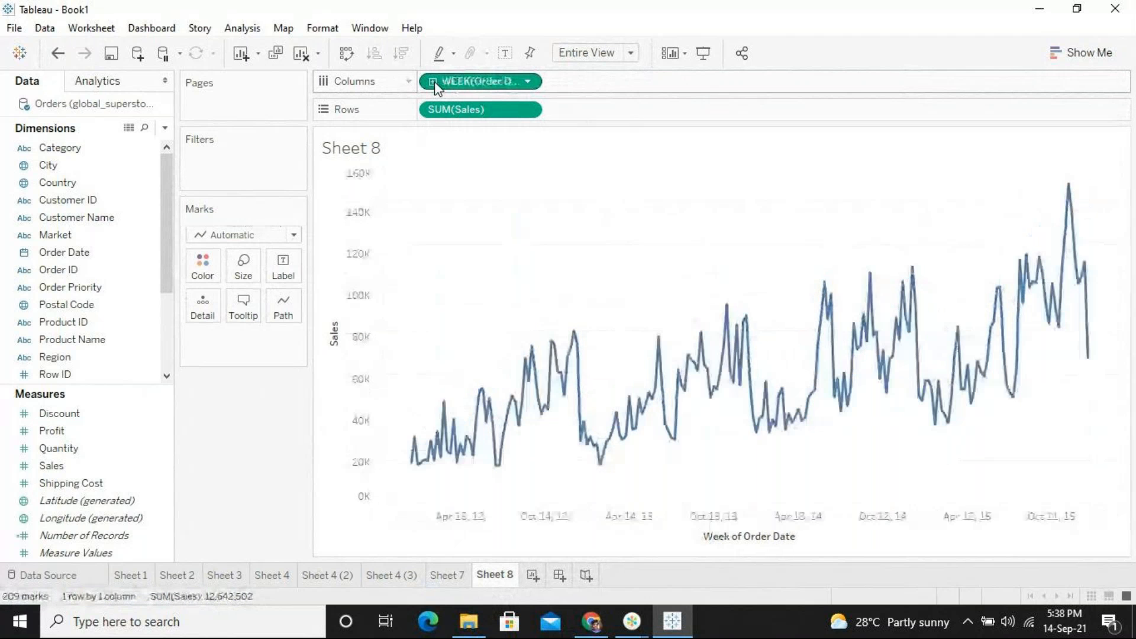
pyautogui.moveTo(435, 81); pyautogui.dragTo(280, 141)
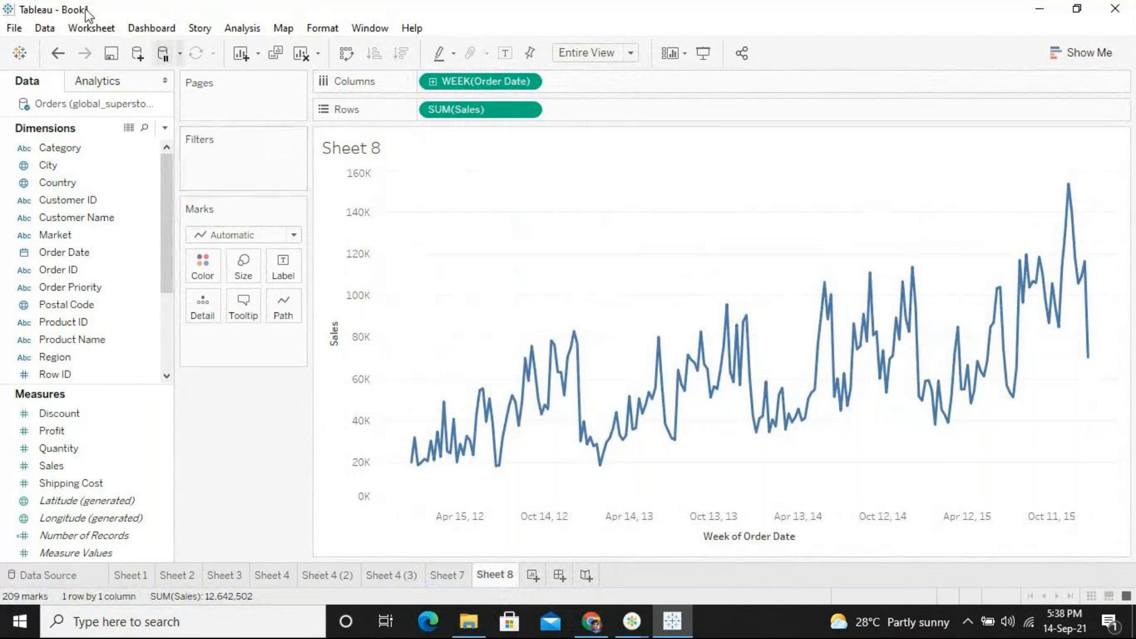
pyautogui.click(40, 200)
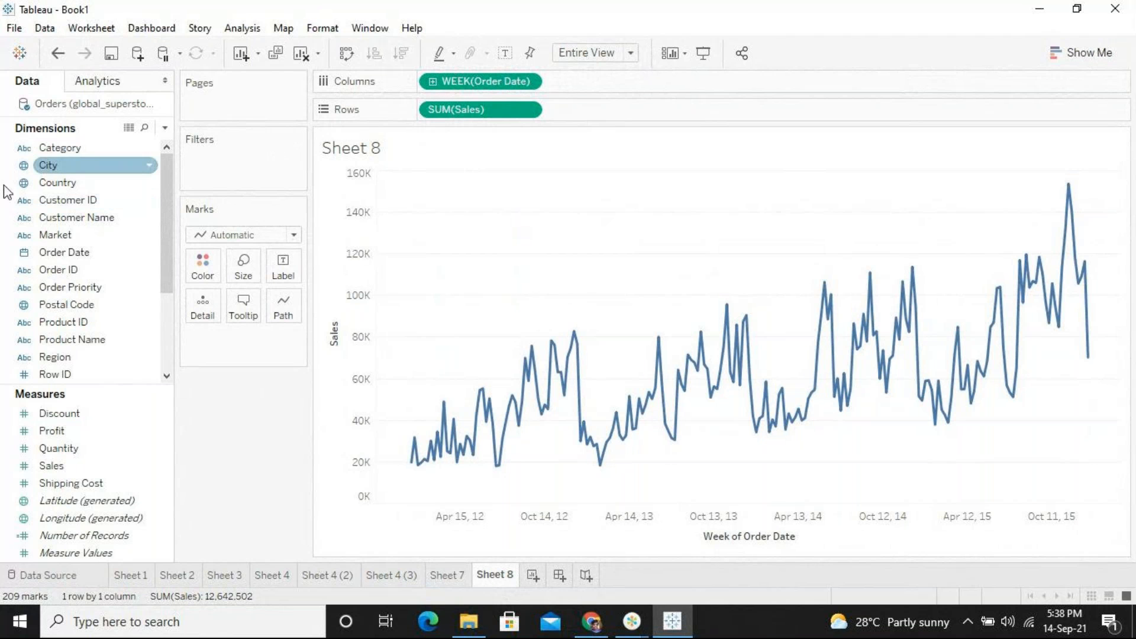
pyautogui.click(44, 220)
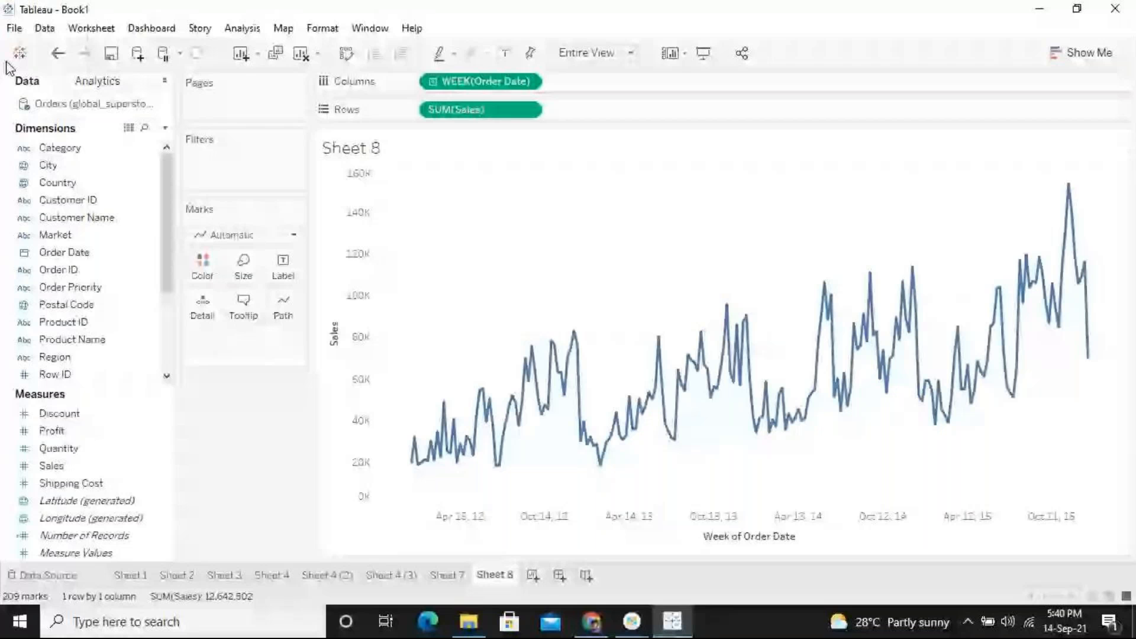
# Step: Save the workbook to the Desktop as "Line chart & Con,dis" in the Tableau Workbook format
pyautogui.hotkey('ctrl', 's')
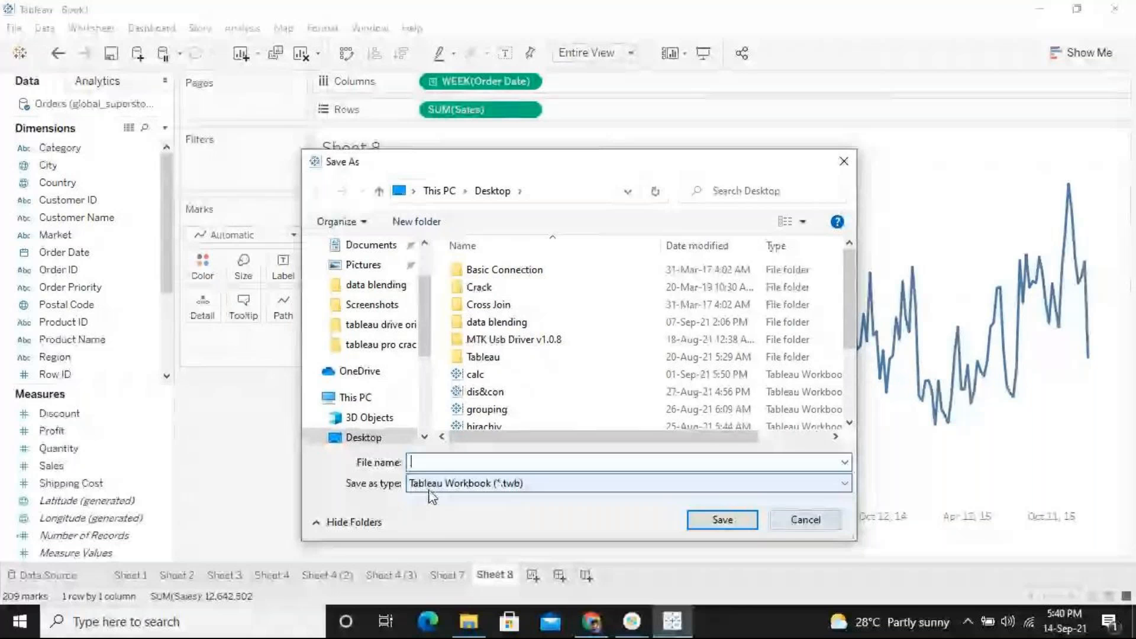
pyautogui.write('lINE')
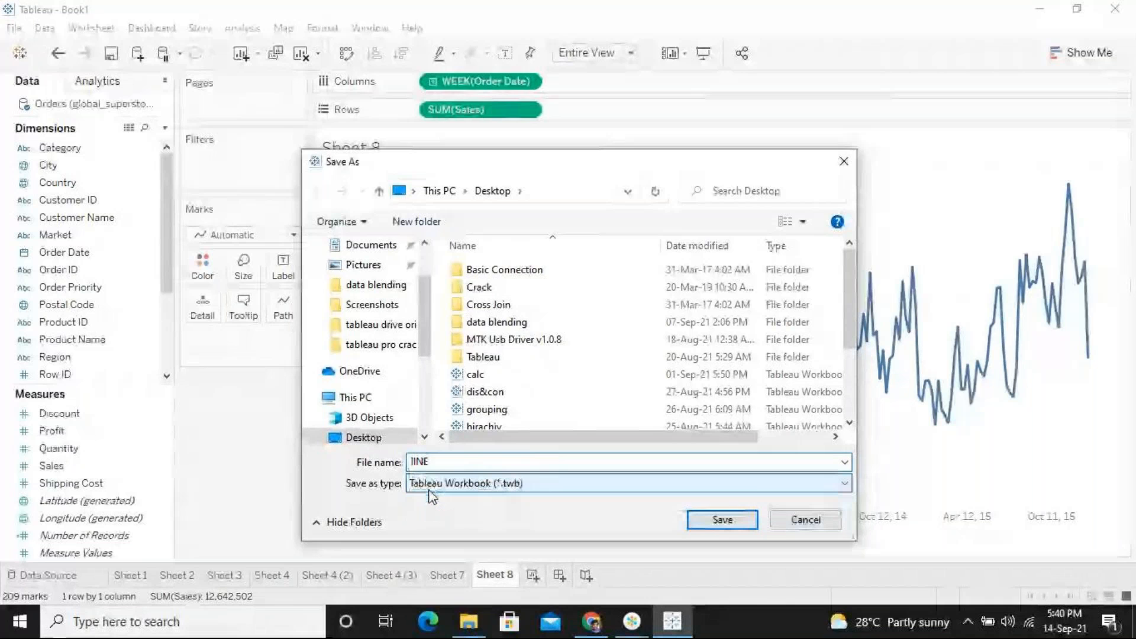
pyautogui.write(' CHA')
pyautogui.hotkey('ctrl', 'a')
pyautogui.press('BackSpace')
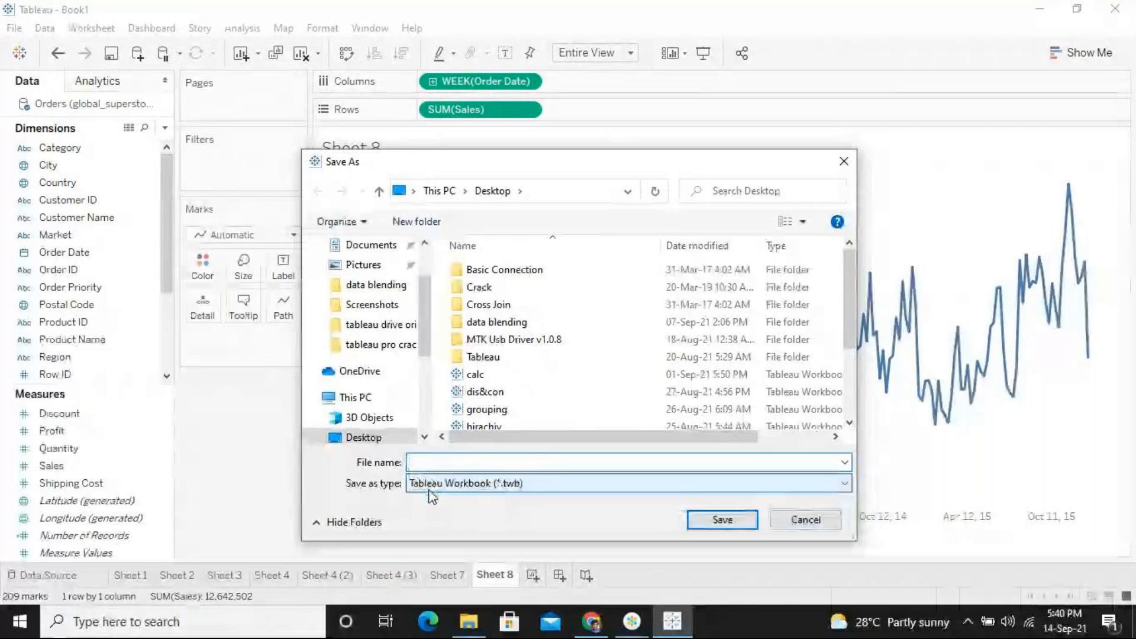
pyautogui.write('Line cbg')
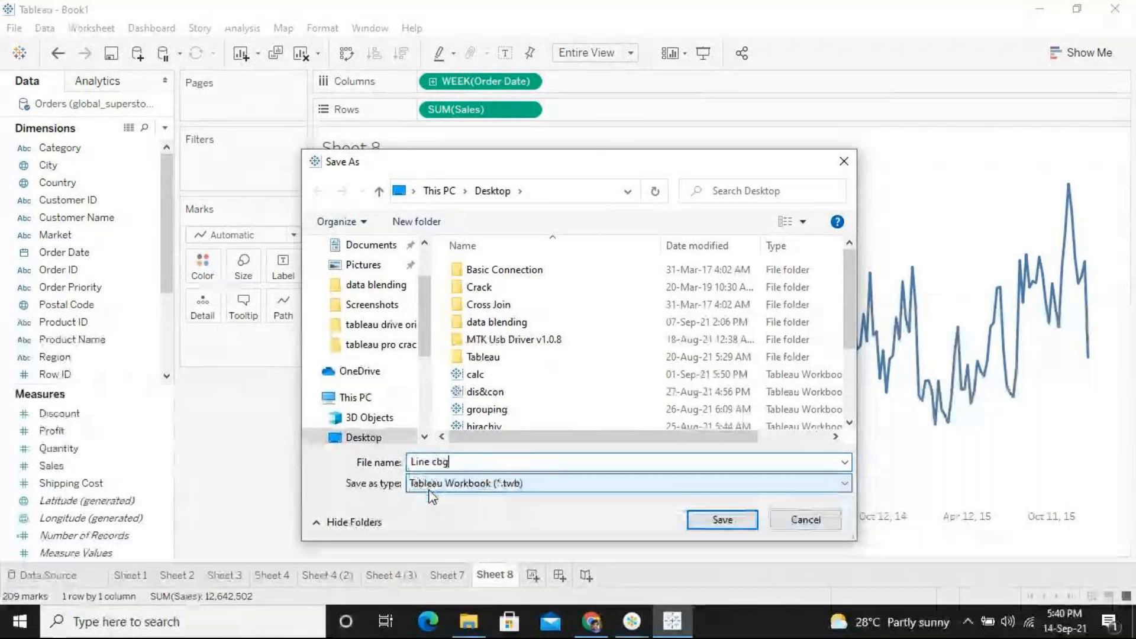
pyautogui.press('BackSpace')
pyautogui.press('BackSpace')
pyautogui.write('hart & Con')
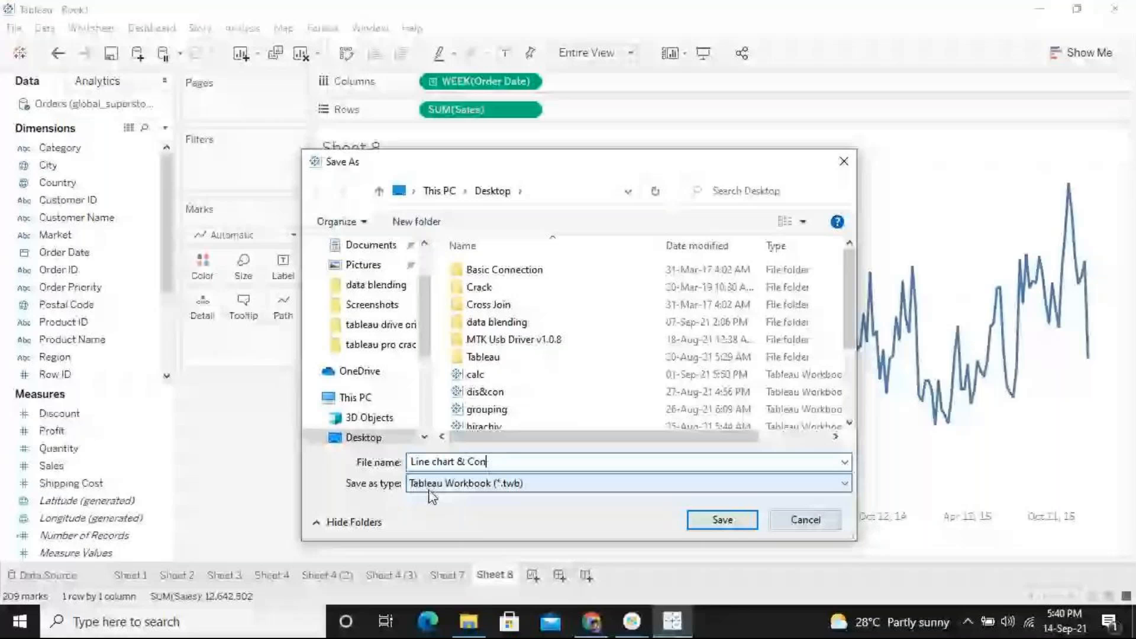
pyautogui.write(',dis')
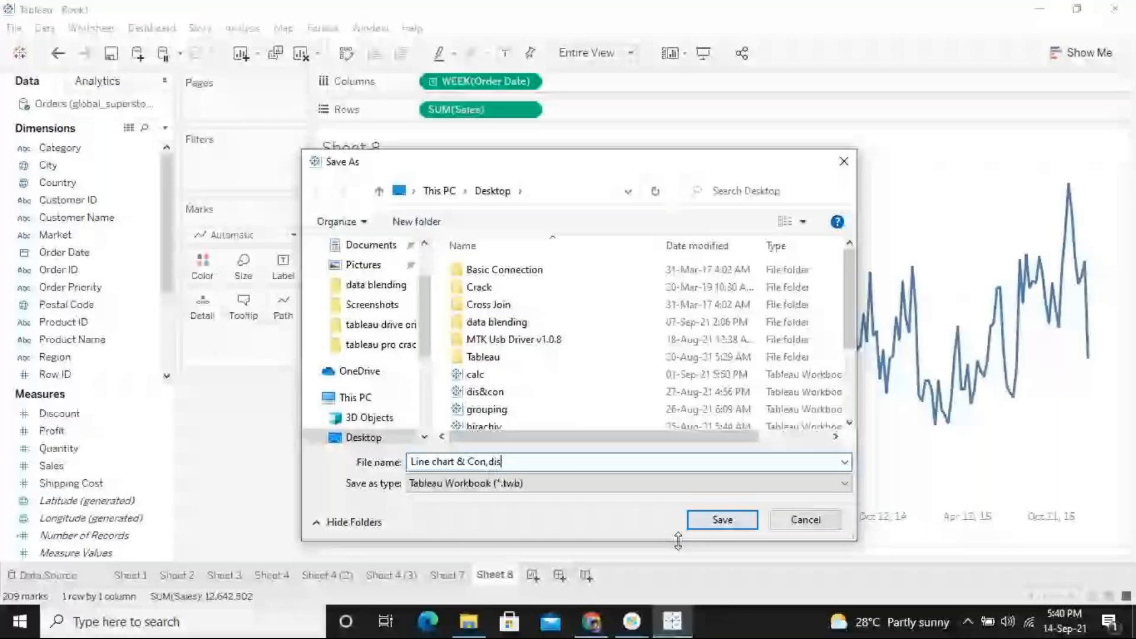
pyautogui.press('Return')
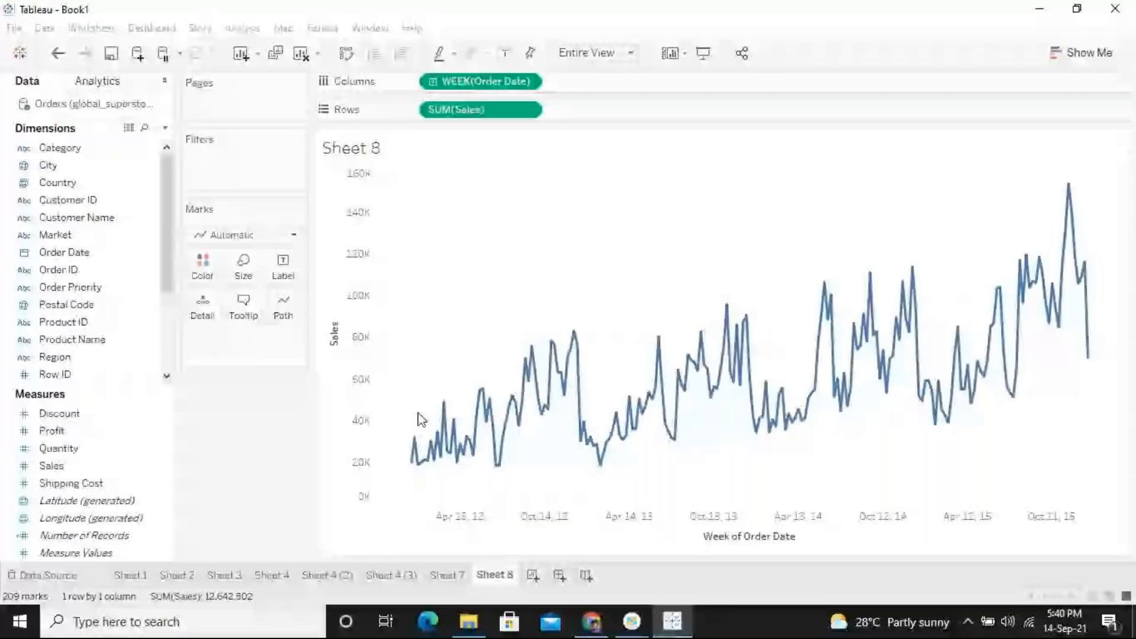
# Step: Start a new workbook connected to the global_superstore_2016 Excel file on the Desktop and load its Orders sheet
pyautogui.hotkey('alt', 'f')
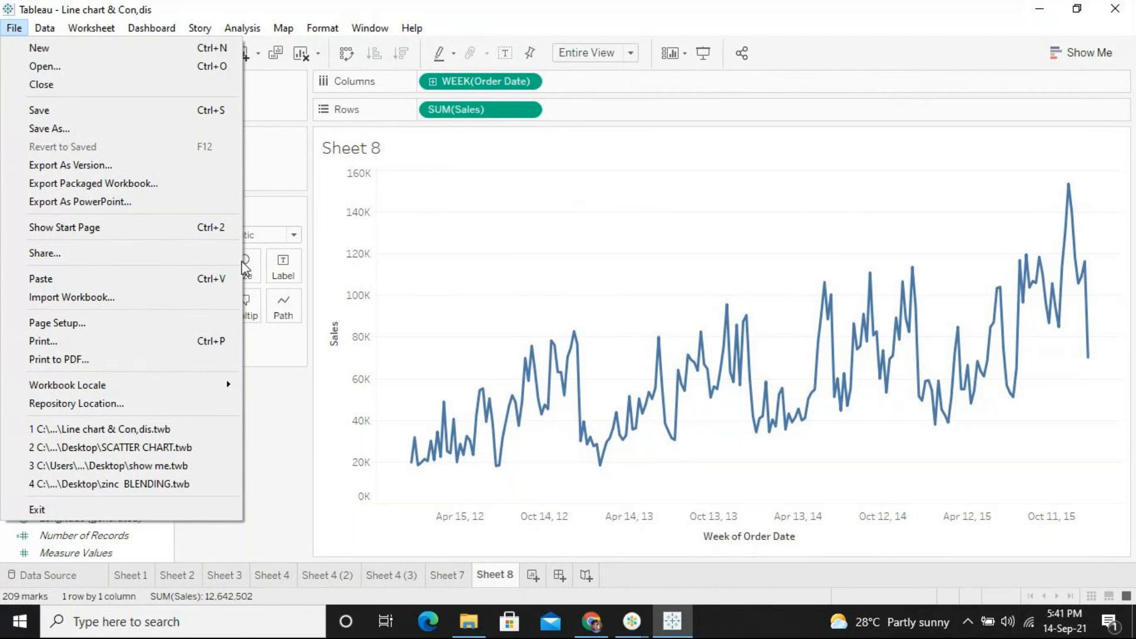
pyautogui.click(87, 97)
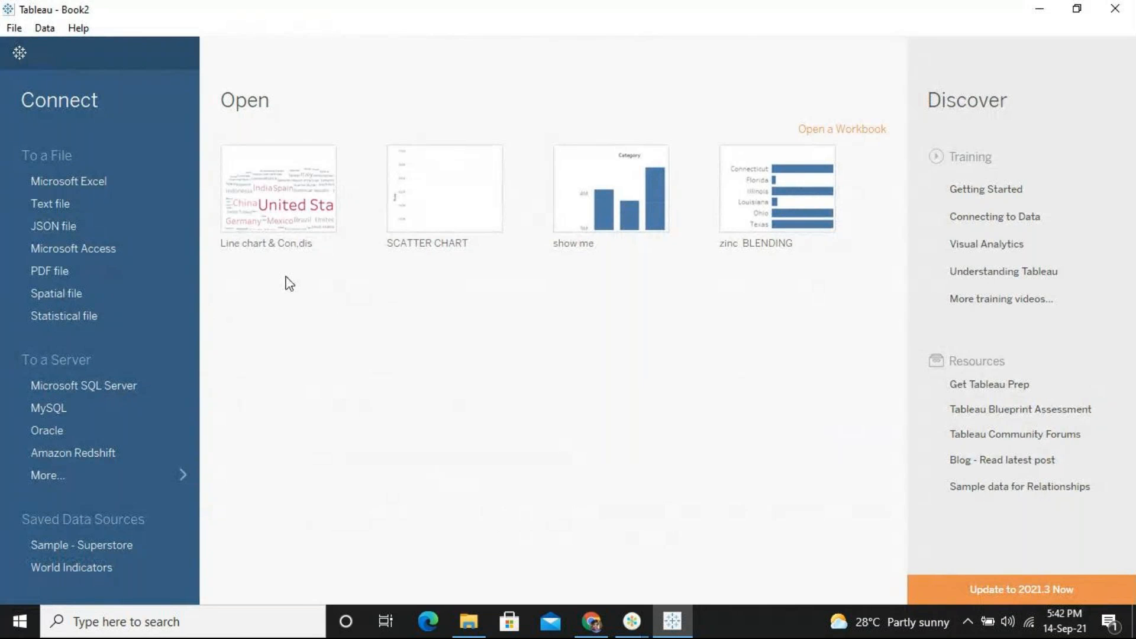
pyautogui.click(125, 187)
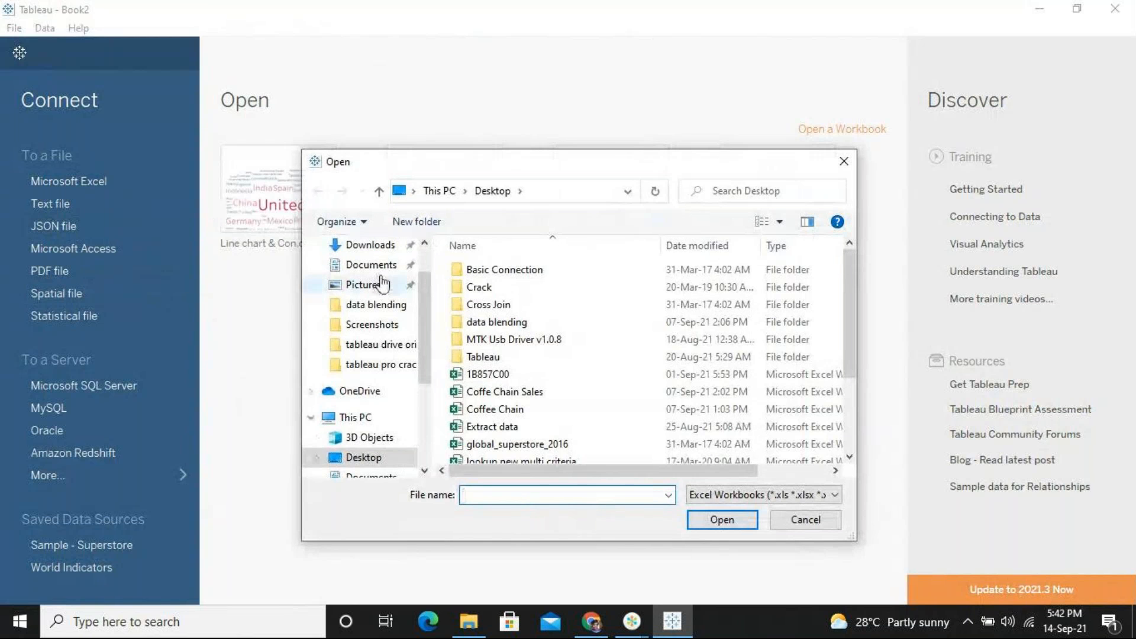
pyautogui.click(603, 446)
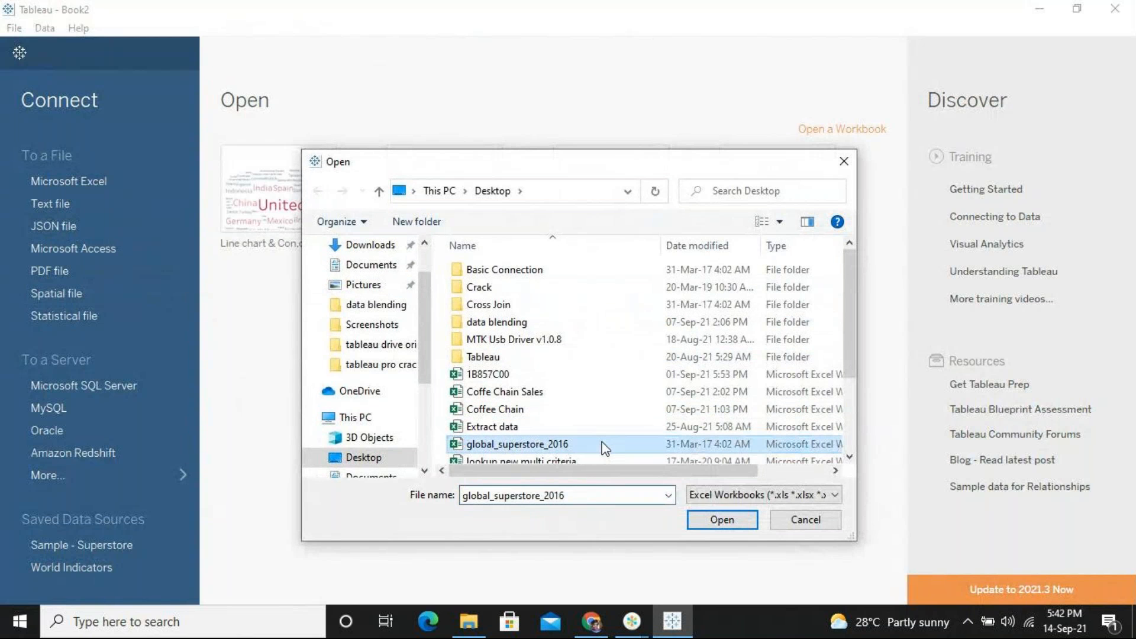
pyautogui.click(715, 521)
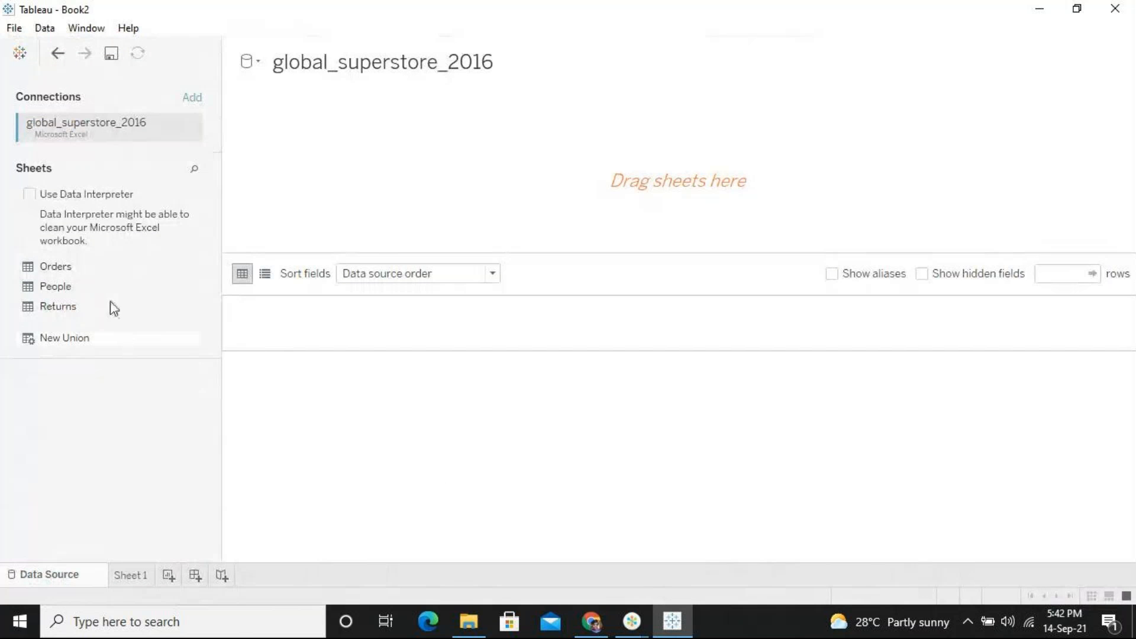
pyautogui.doubleClick(59, 269)
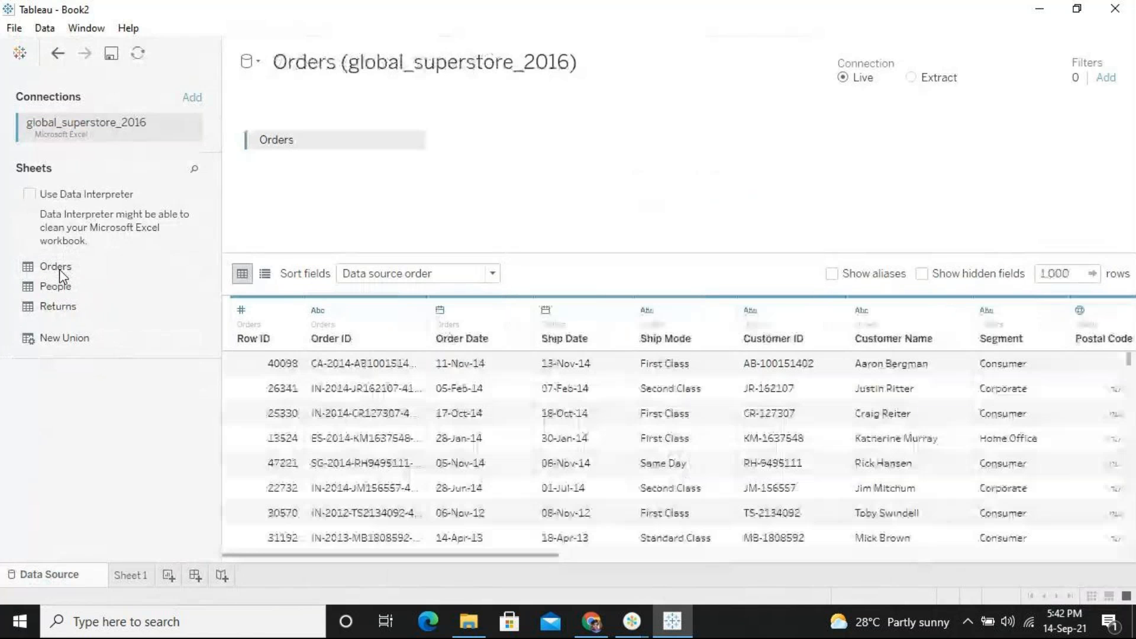
# Step: Place the Category and Sub-Category dimensions in the rows of Sheet 1
pyautogui.click(127, 577)
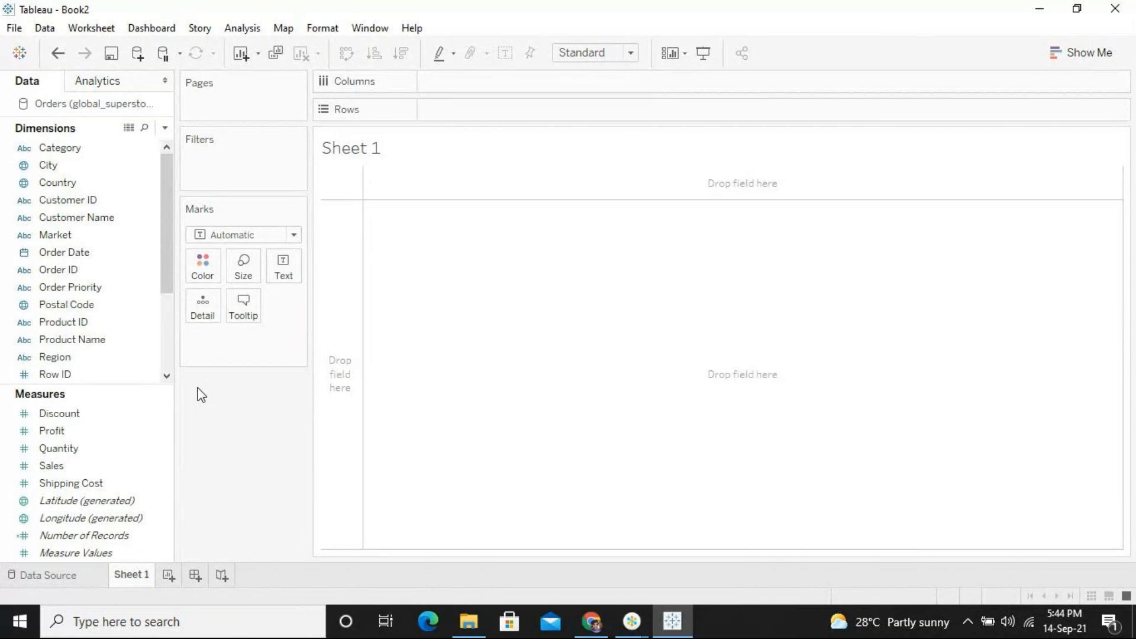
pyautogui.click(116, 359)
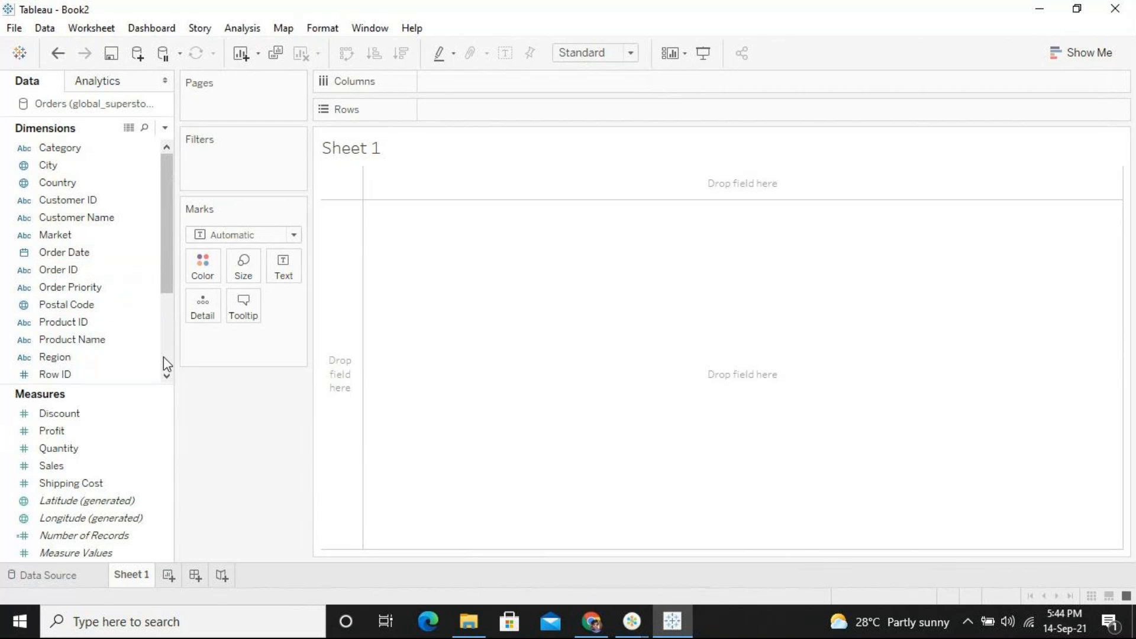
pyautogui.scroll(-3, 164, 356)
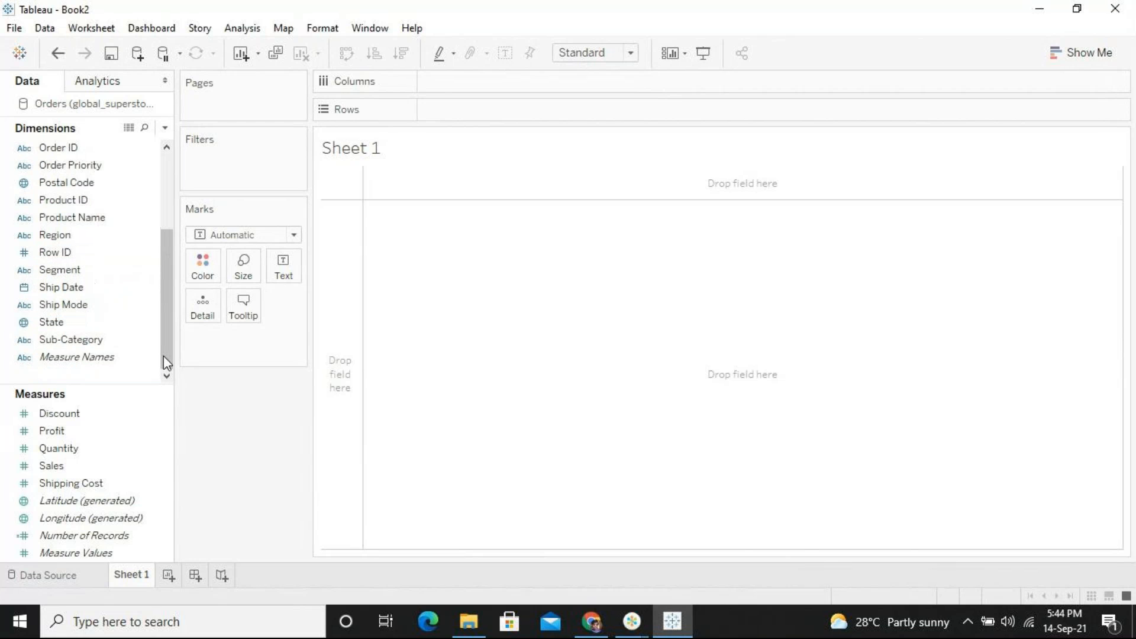
pyautogui.click(142, 340)
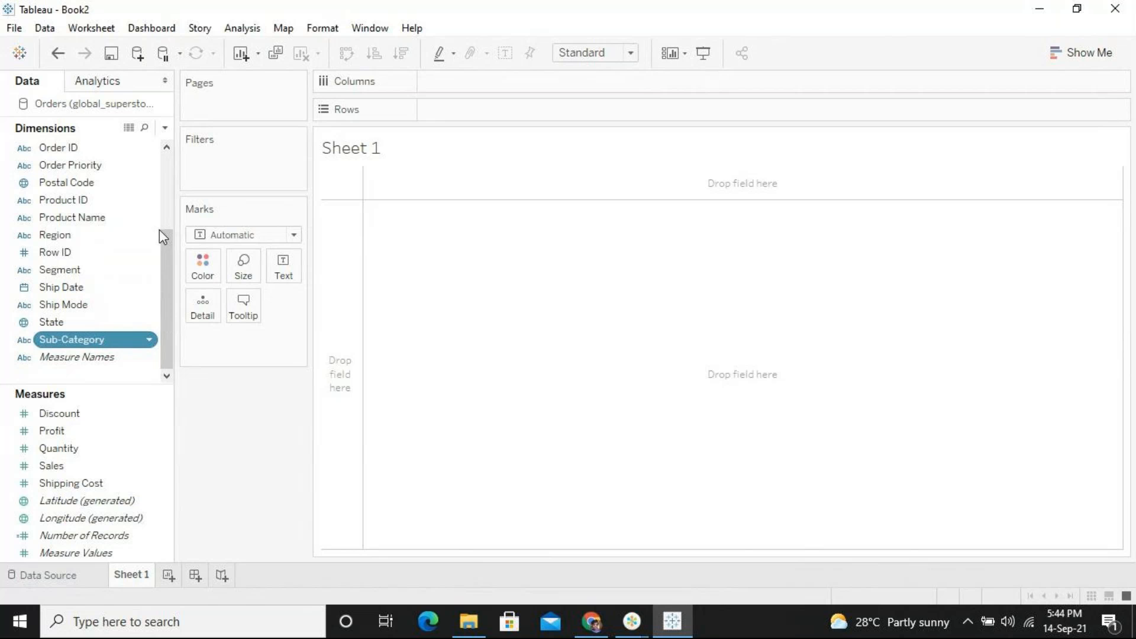
pyautogui.scroll(3, 164, 231)
pyautogui.click(78, 150)
pyautogui.moveTo(79, 149); pyautogui.dragTo(592, 110)
pyautogui.moveTo(513, 109); pyautogui.dragTo(784, 127)
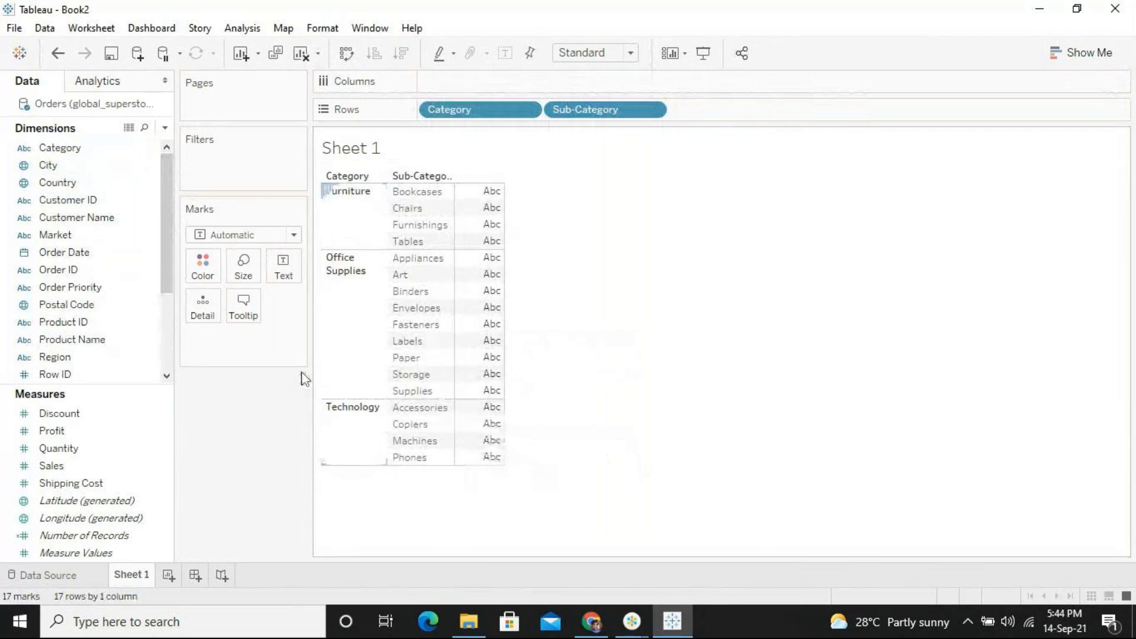
# Step: Build a vertical bar chart with Category and Sub-Category in columns and the Sales measure in rows
pyautogui.click(131, 415)
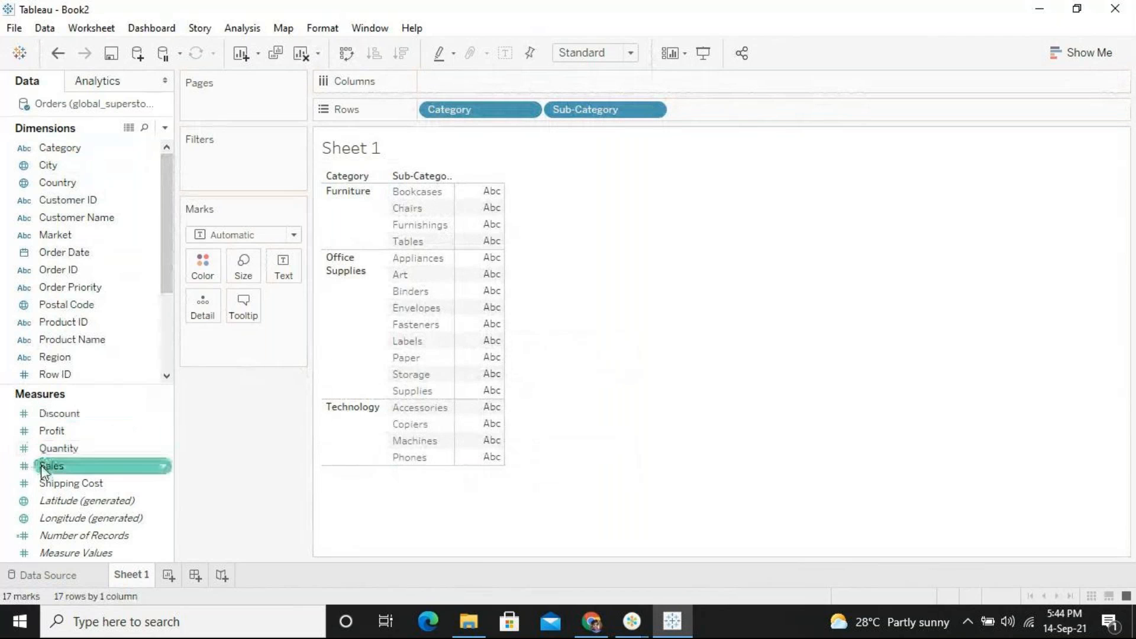
pyautogui.moveTo(42, 472); pyautogui.dragTo(530, 148)
pyautogui.moveTo(520, 109); pyautogui.dragTo(606, 83)
pyautogui.moveTo(53, 466); pyautogui.dragTo(633, 117)
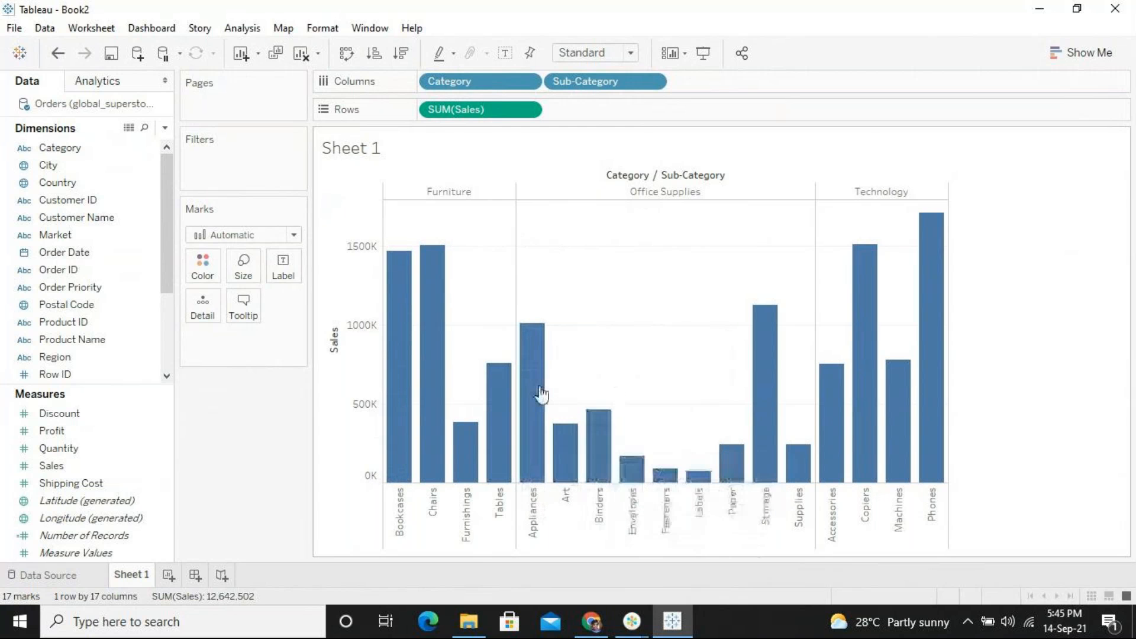
pyautogui.moveTo(541, 396)
pyautogui.moveTo(838, 416)
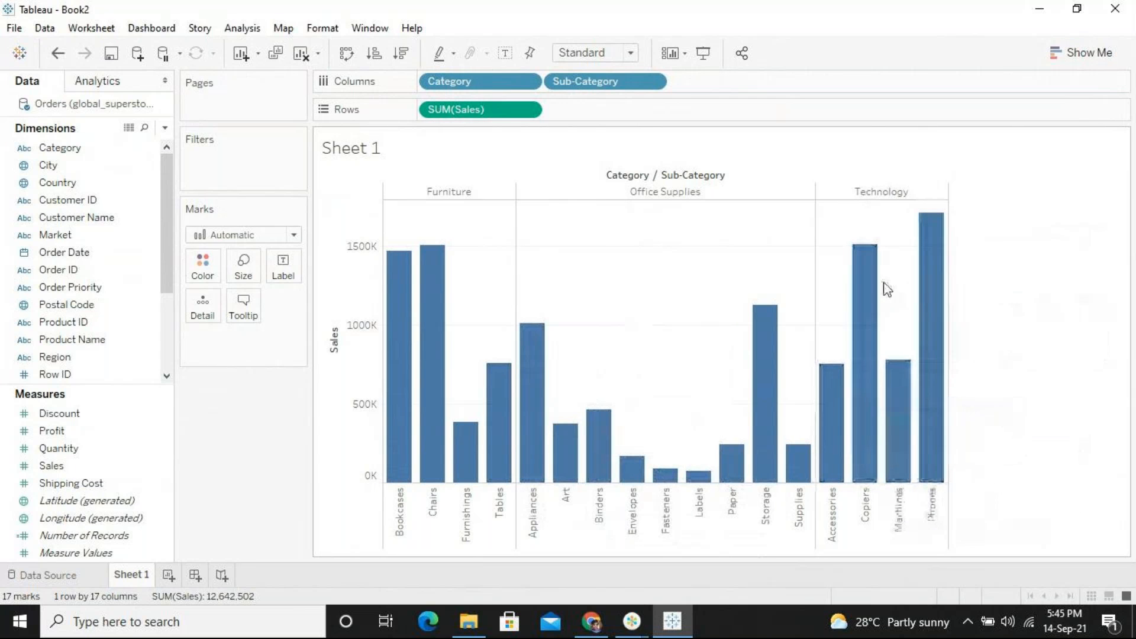
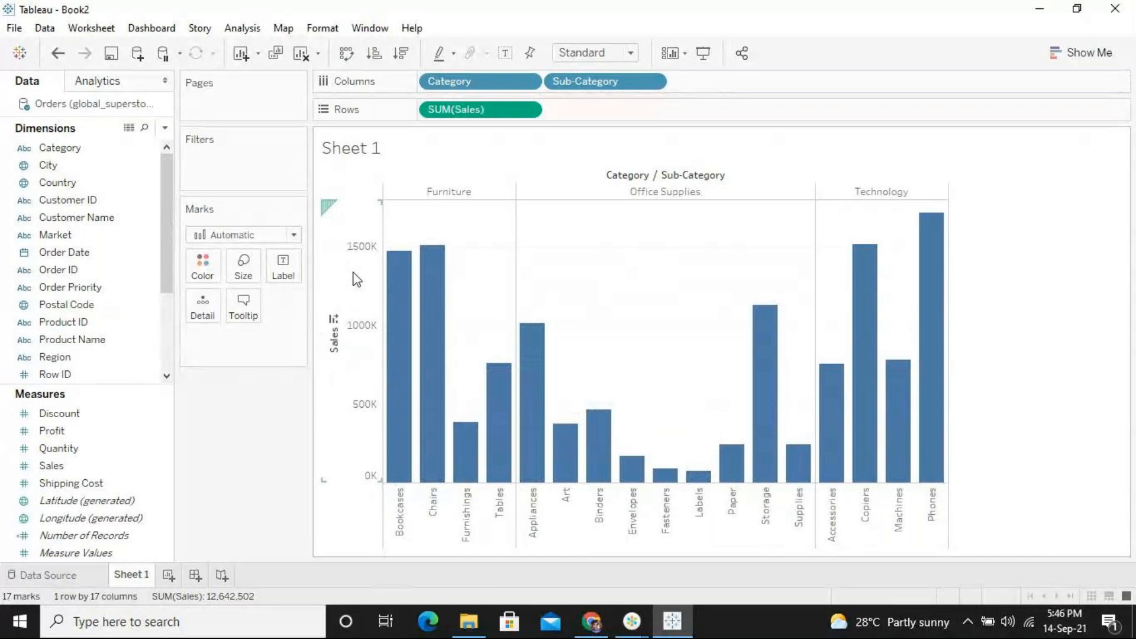
# Step: Add an average reference line to the Sales axis with its scope set to Entire Table, keeping the chart unobstructed
pyautogui.rightClick(356, 279)
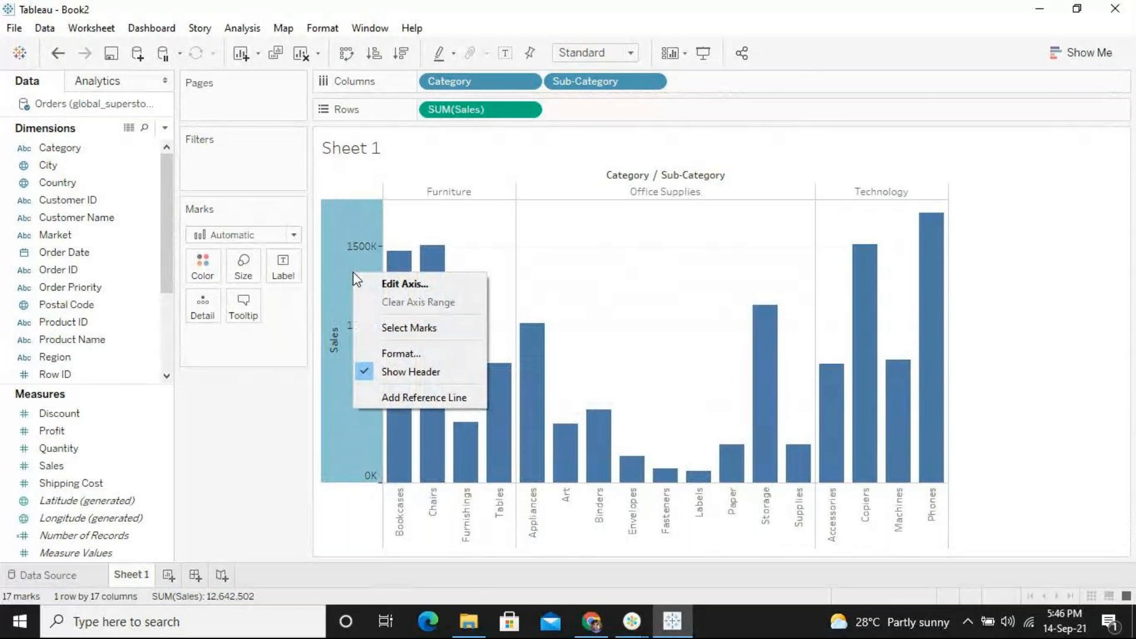
pyautogui.click(455, 404)
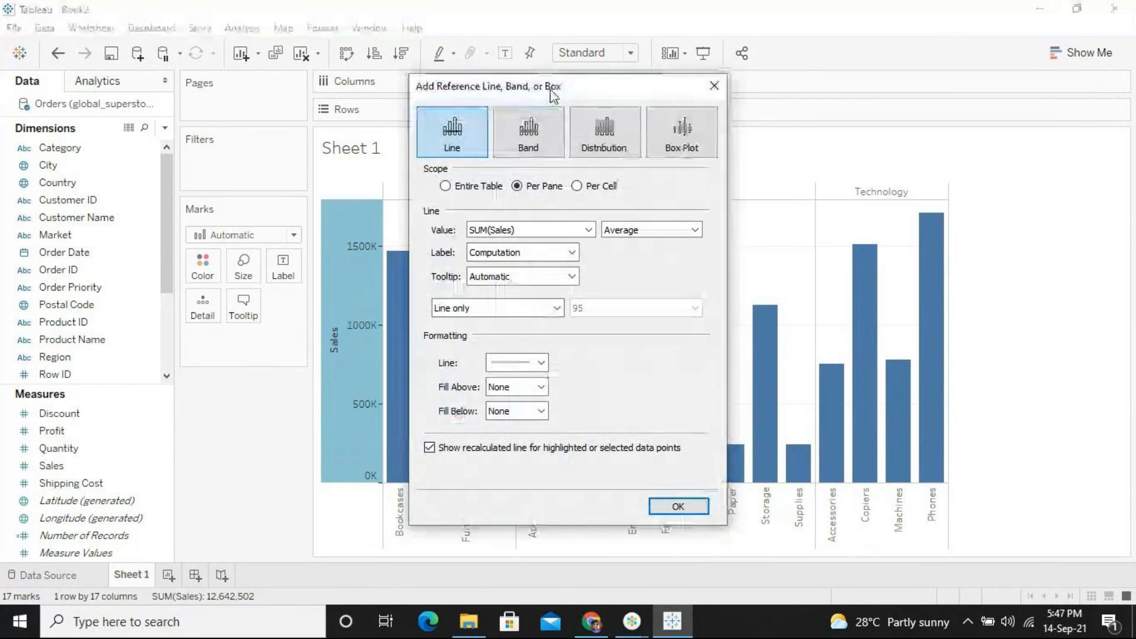
pyautogui.moveTo(552, 94); pyautogui.dragTo(247, 110)
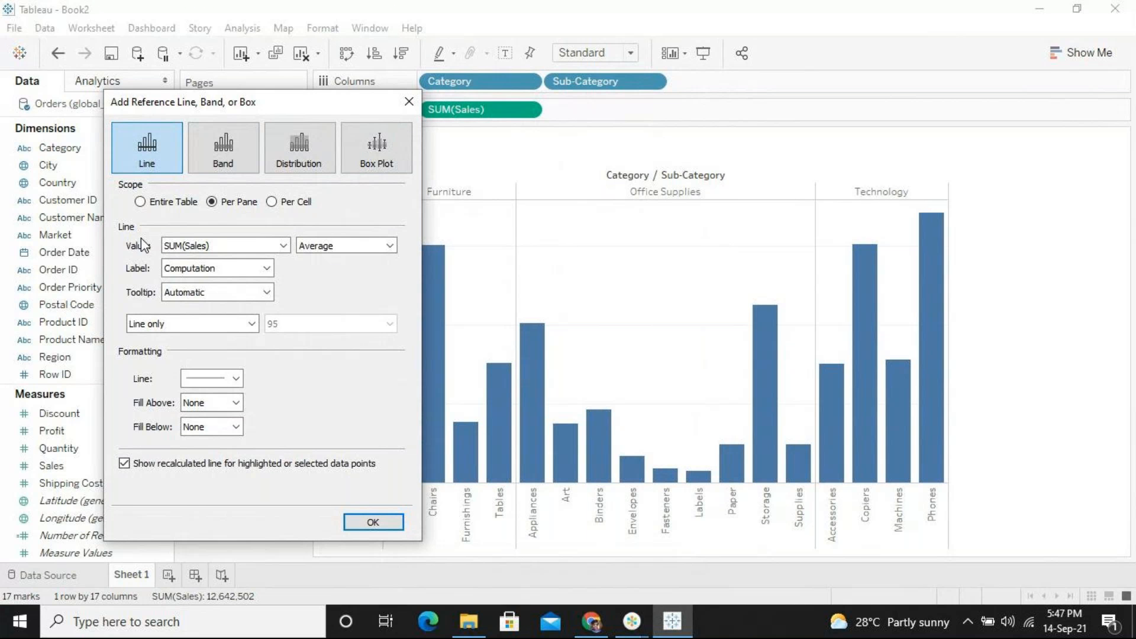
pyautogui.click(142, 203)
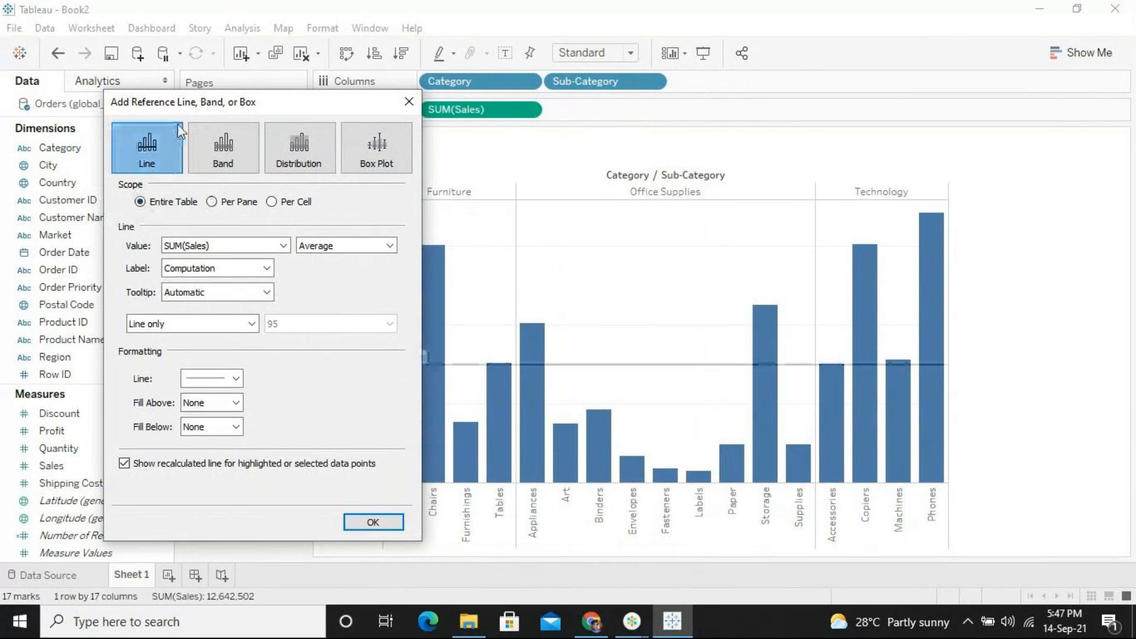
pyautogui.moveTo(199, 112); pyautogui.dragTo(27, 83)
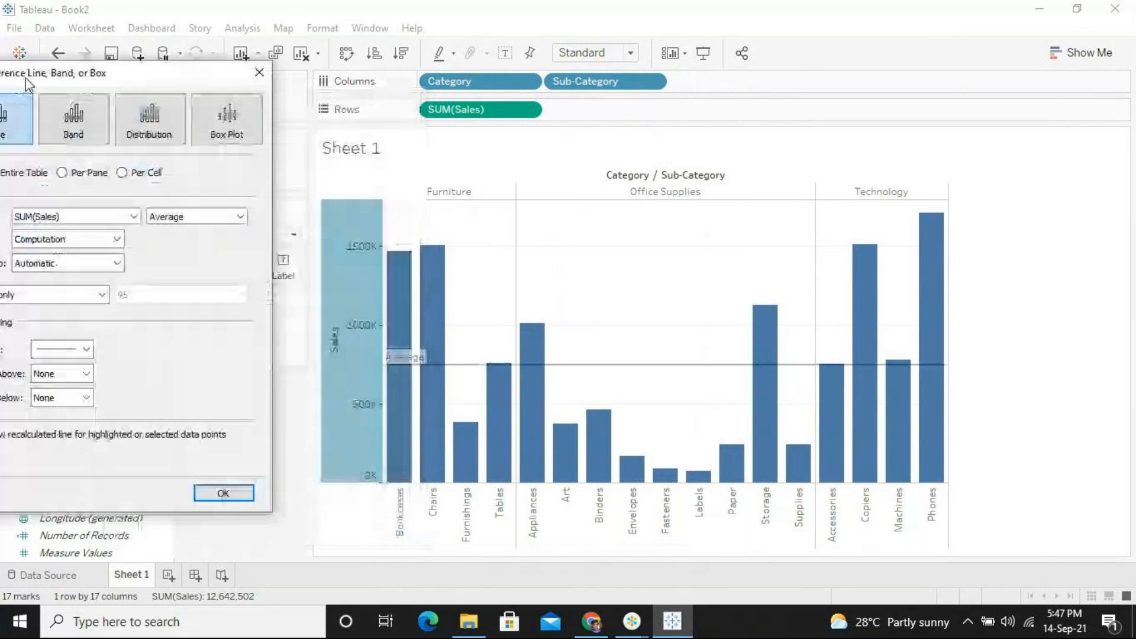
pyautogui.moveTo(27, 83); pyautogui.dragTo(131, 115)
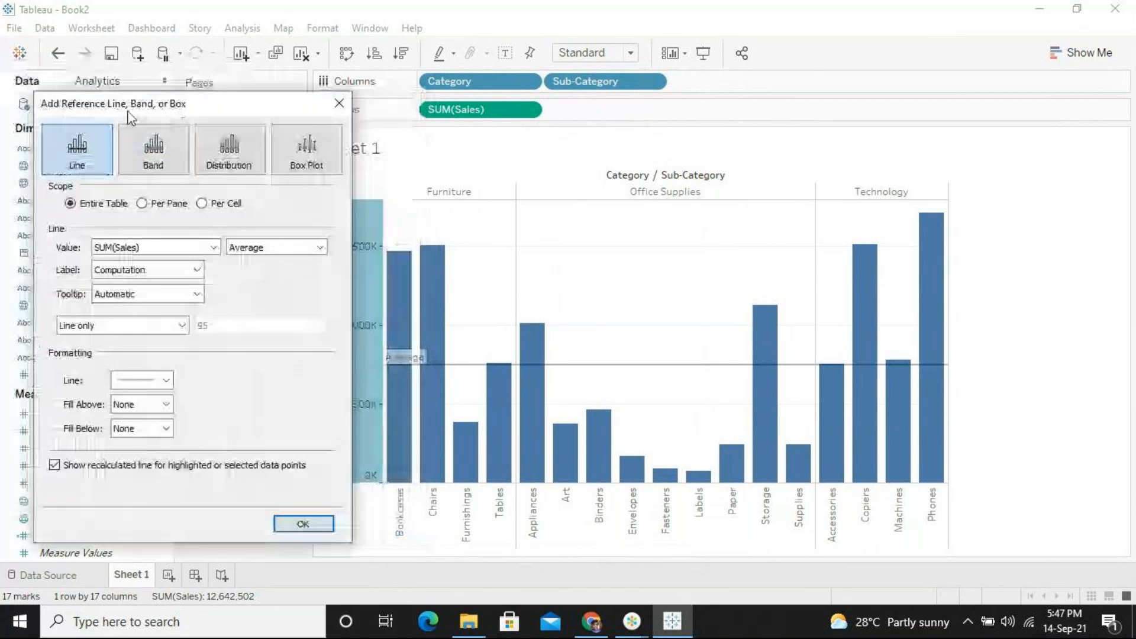
# Step: Try the Per Pane scope for the average reference line and return it to Entire Table
pyautogui.click(142, 203)
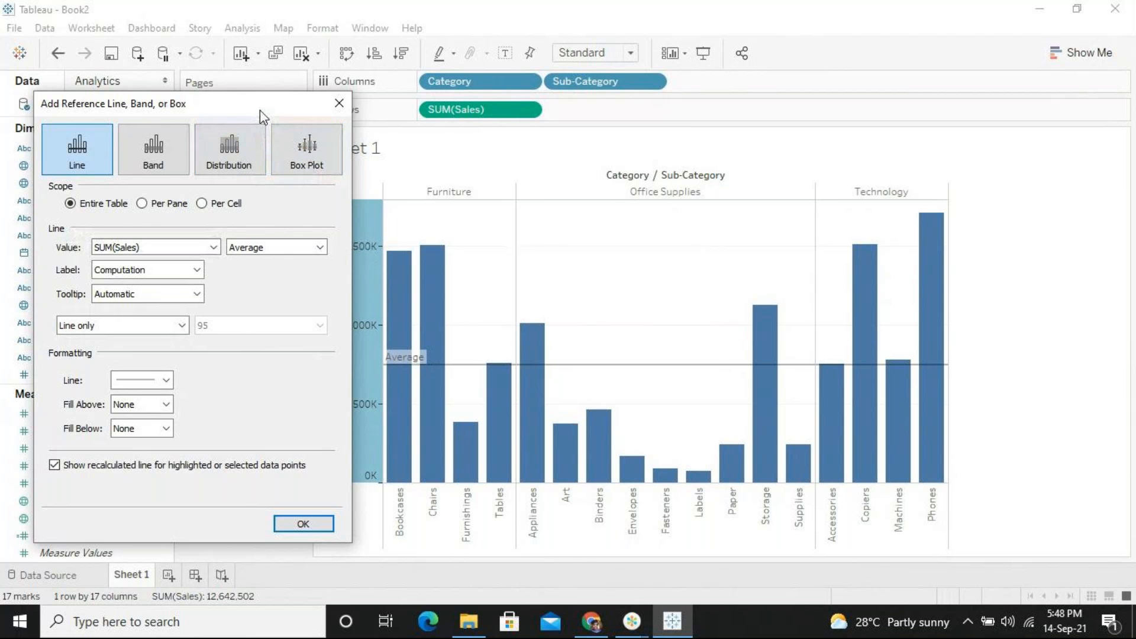
pyautogui.moveTo(259, 115); pyautogui.dragTo(233, 136)
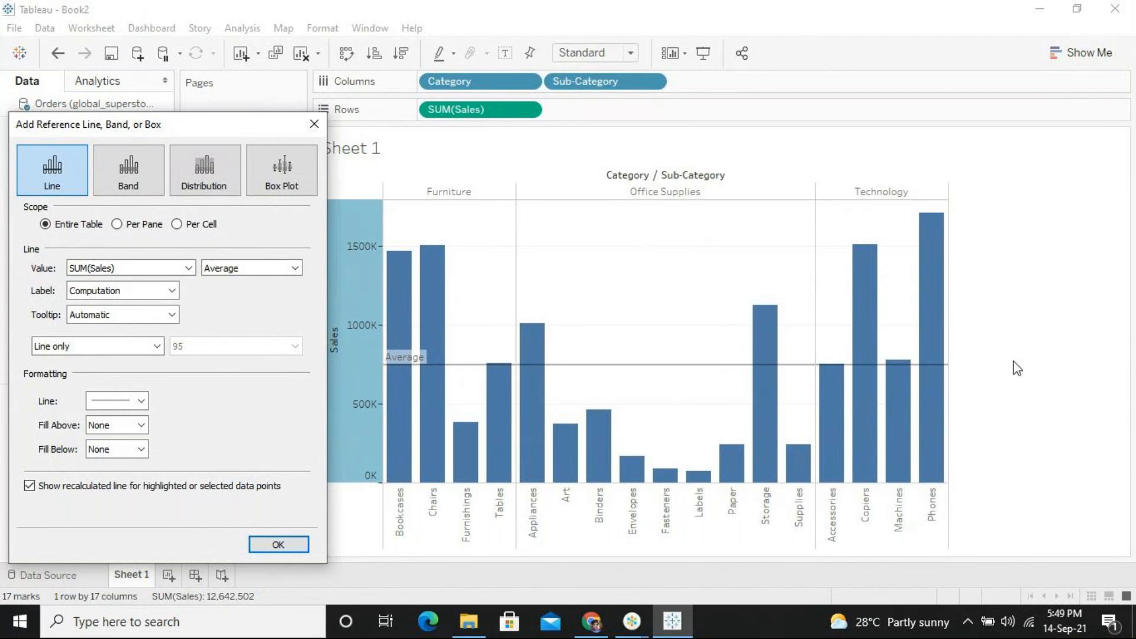
pyautogui.click(137, 225)
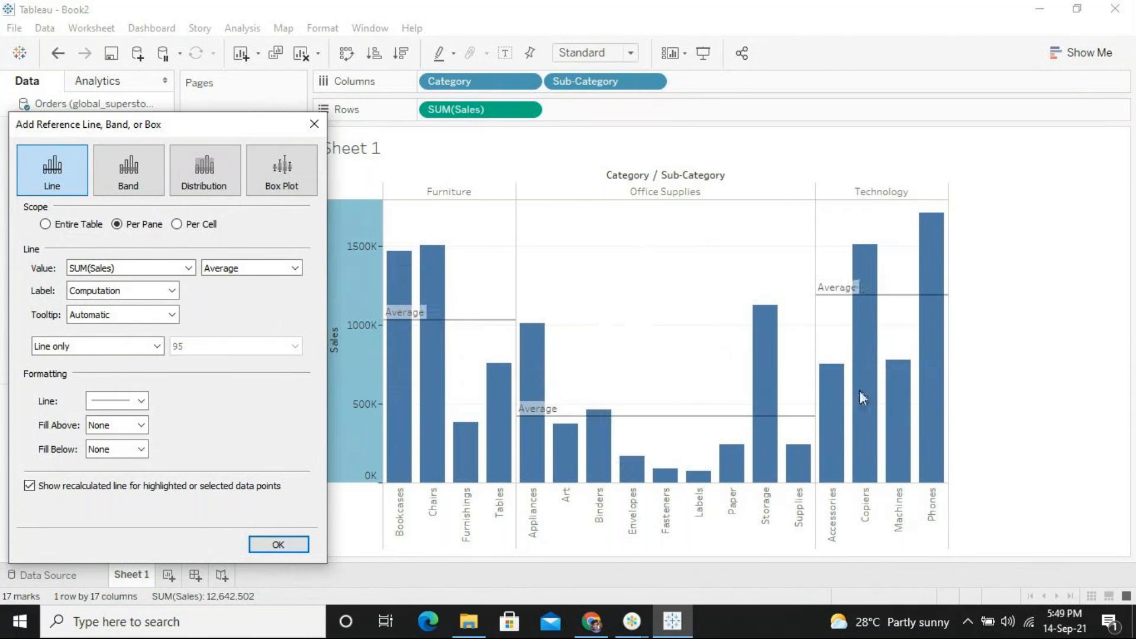
pyautogui.click(65, 226)
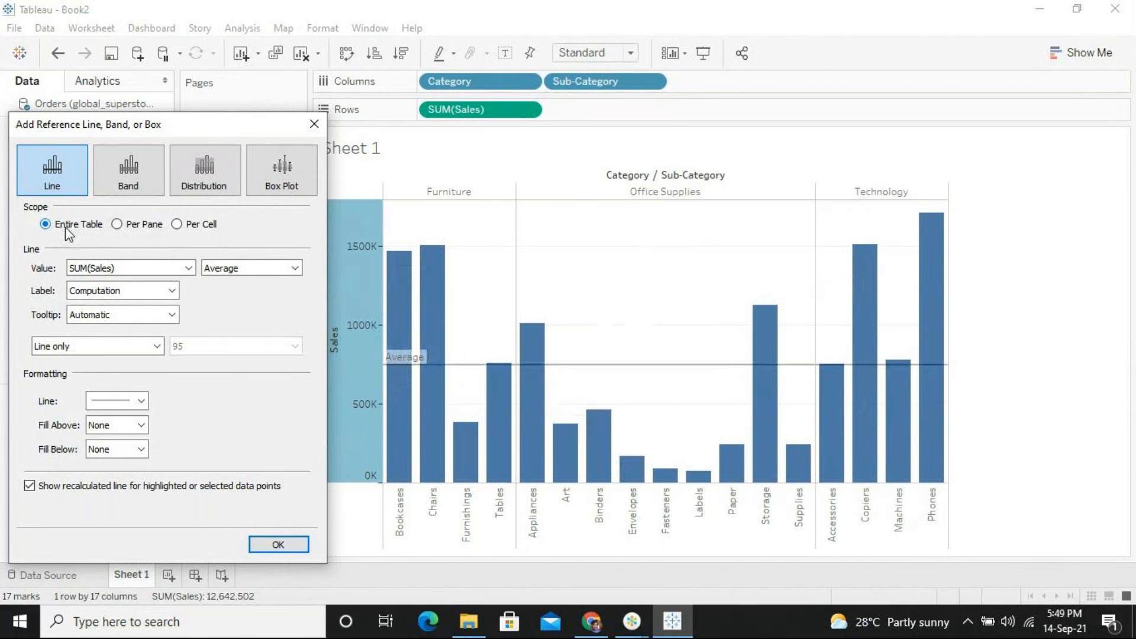
# Step: Keep Average as the reference line's aggregation and set its label to Value
pyautogui.click(291, 269)
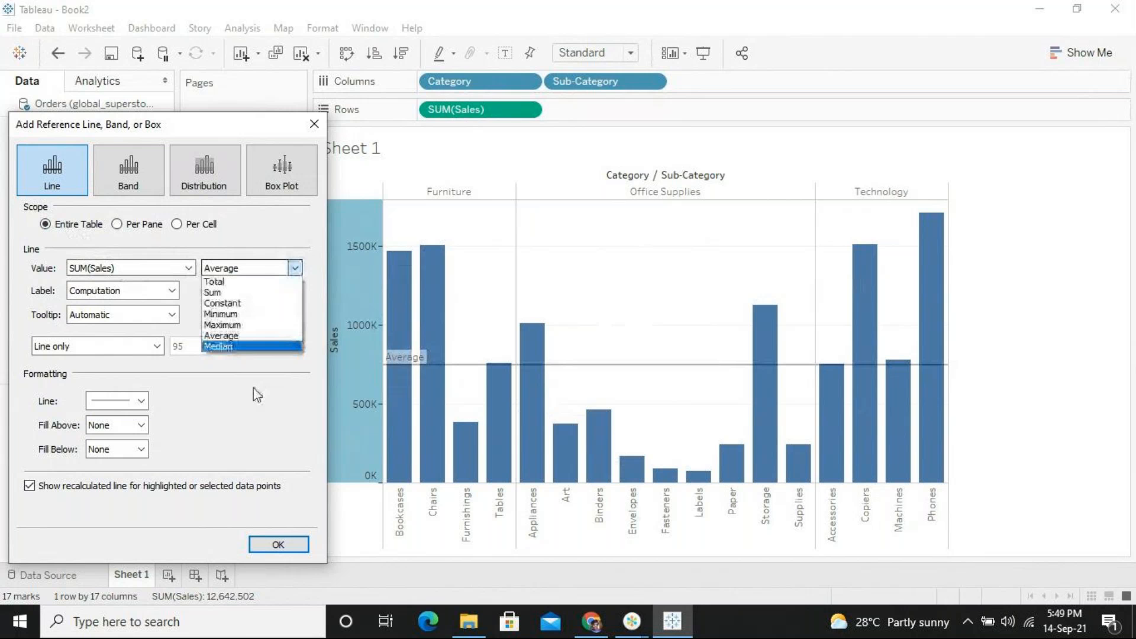
pyautogui.click(279, 335)
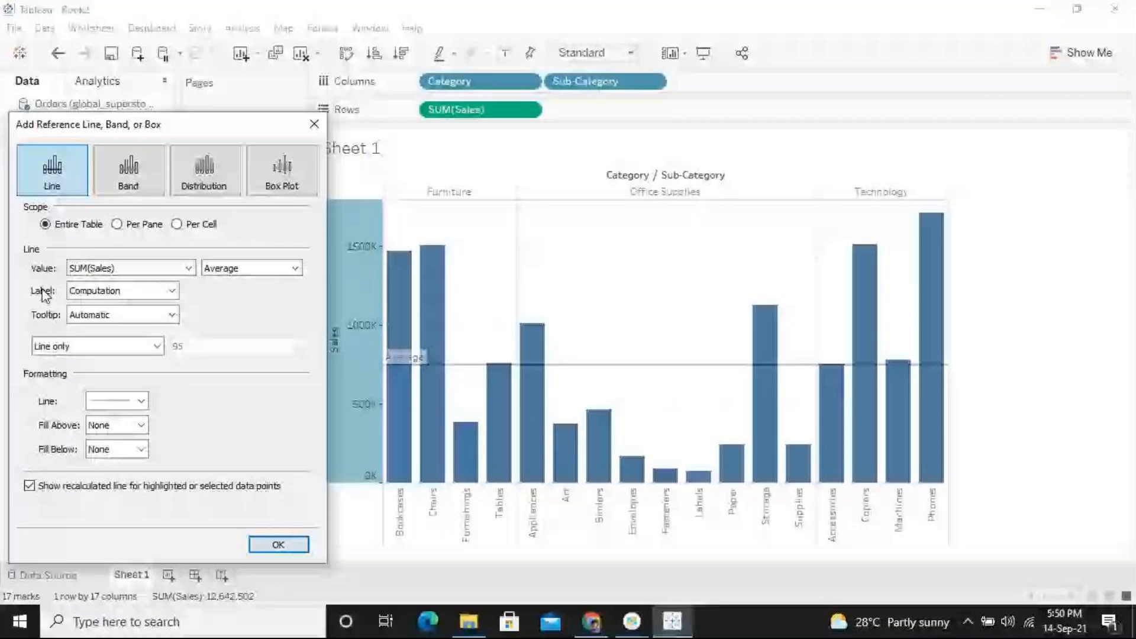
pyautogui.click(130, 294)
pyautogui.click(131, 318)
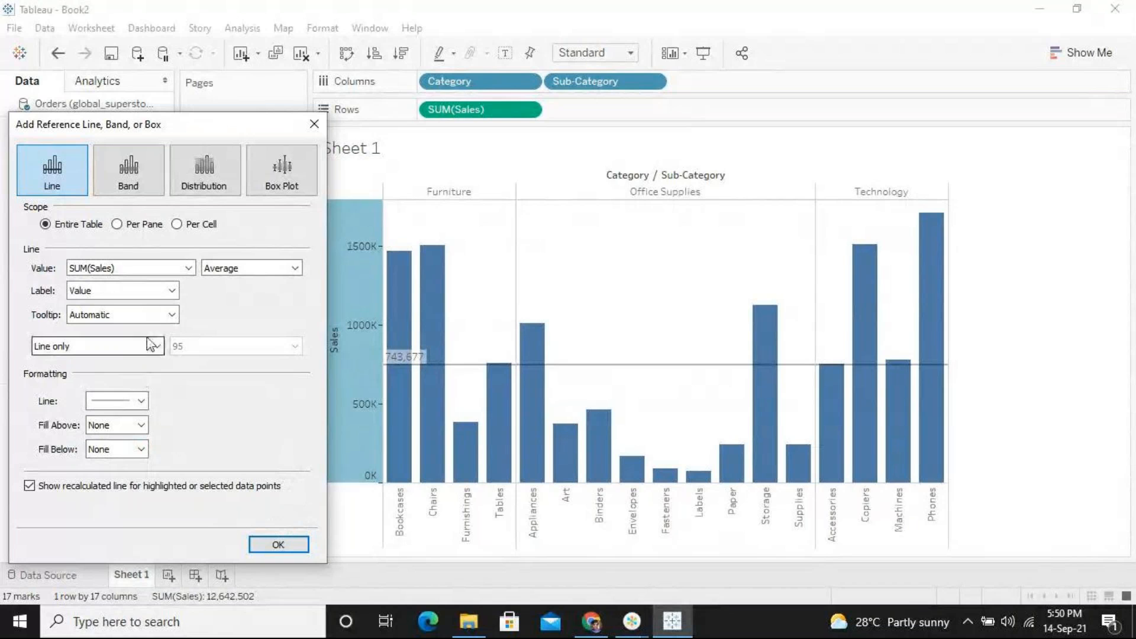
pyautogui.click(108, 347)
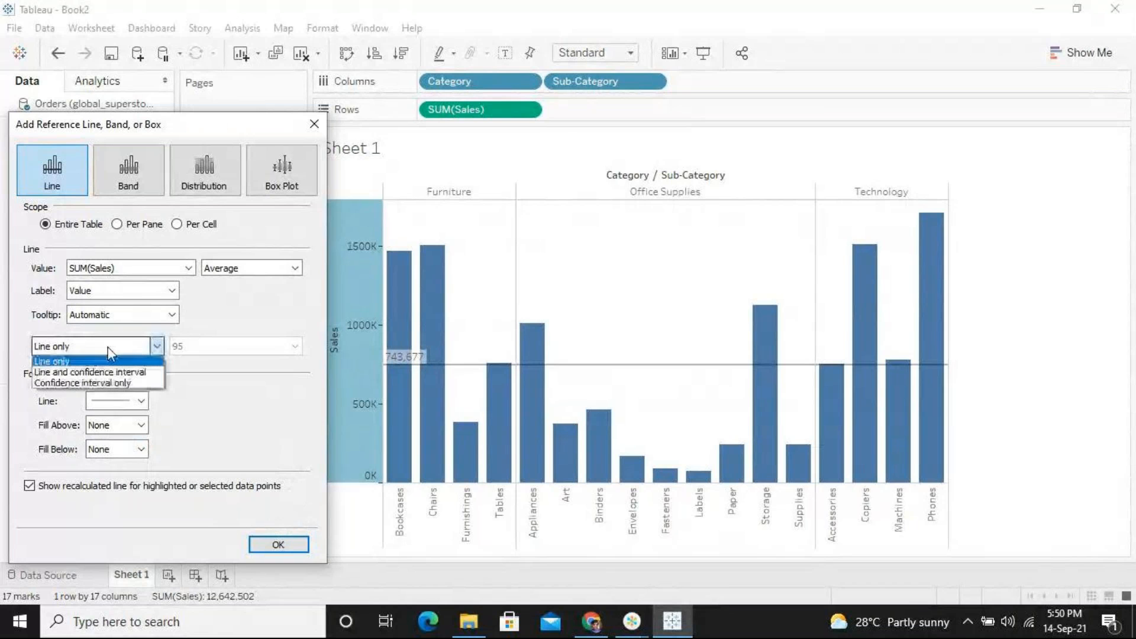
pyautogui.click(108, 348)
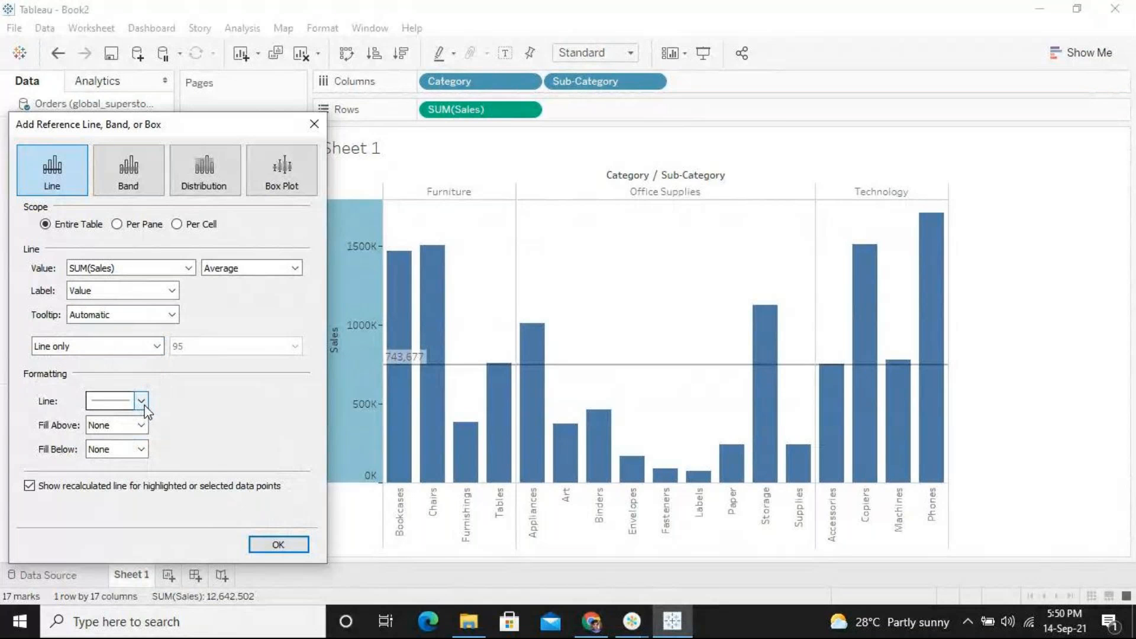
pyautogui.click(142, 402)
pyautogui.click(279, 429)
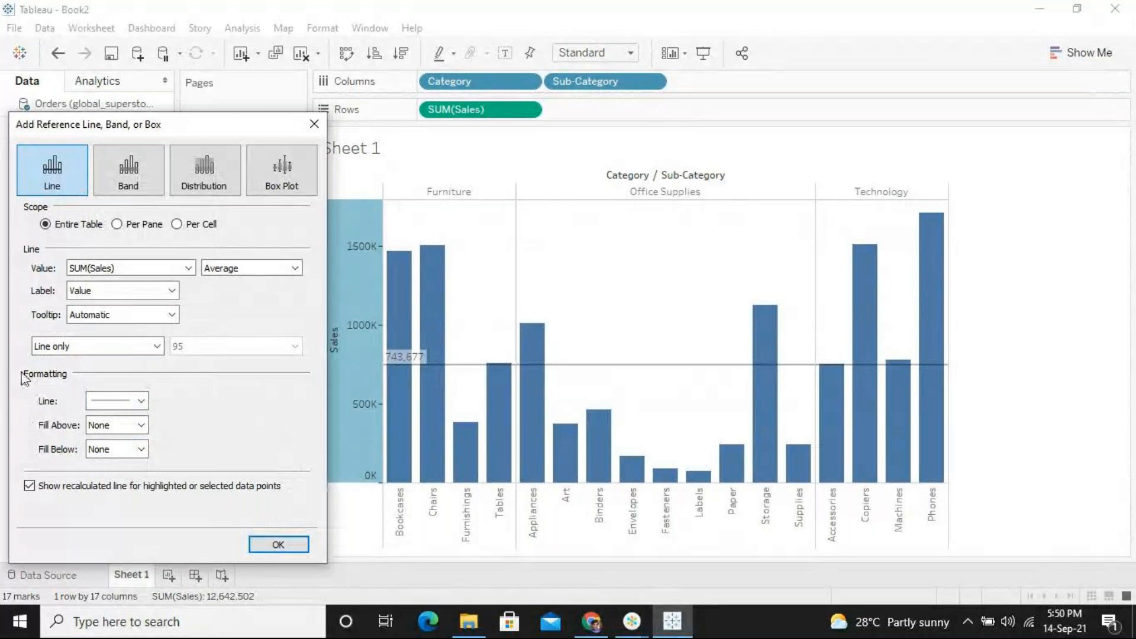
pyautogui.click(92, 346)
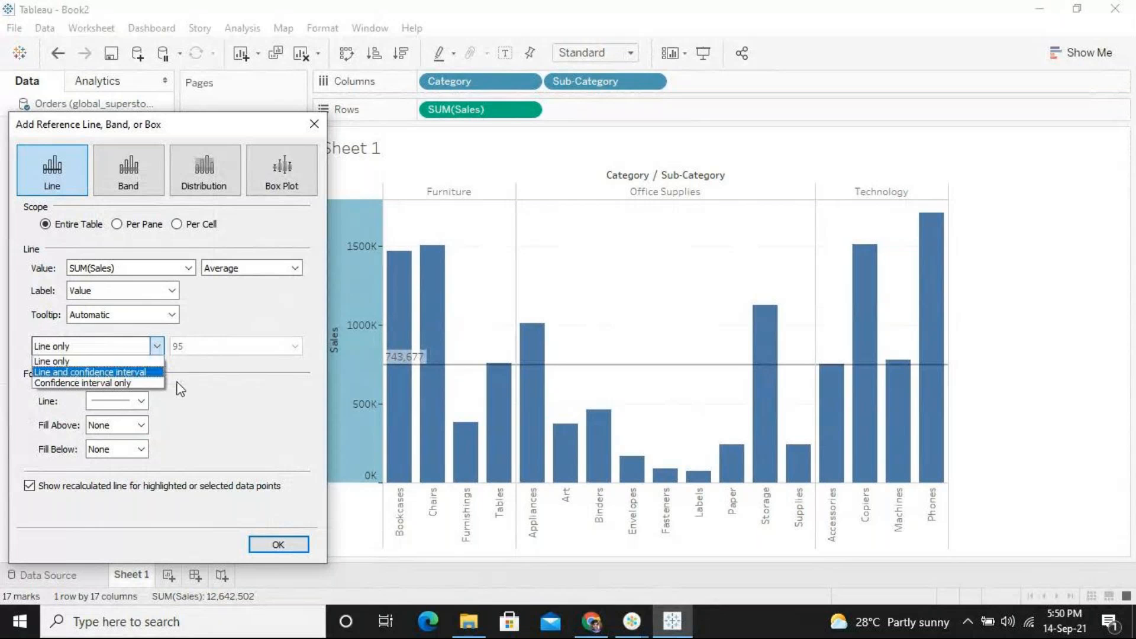
pyautogui.click(170, 406)
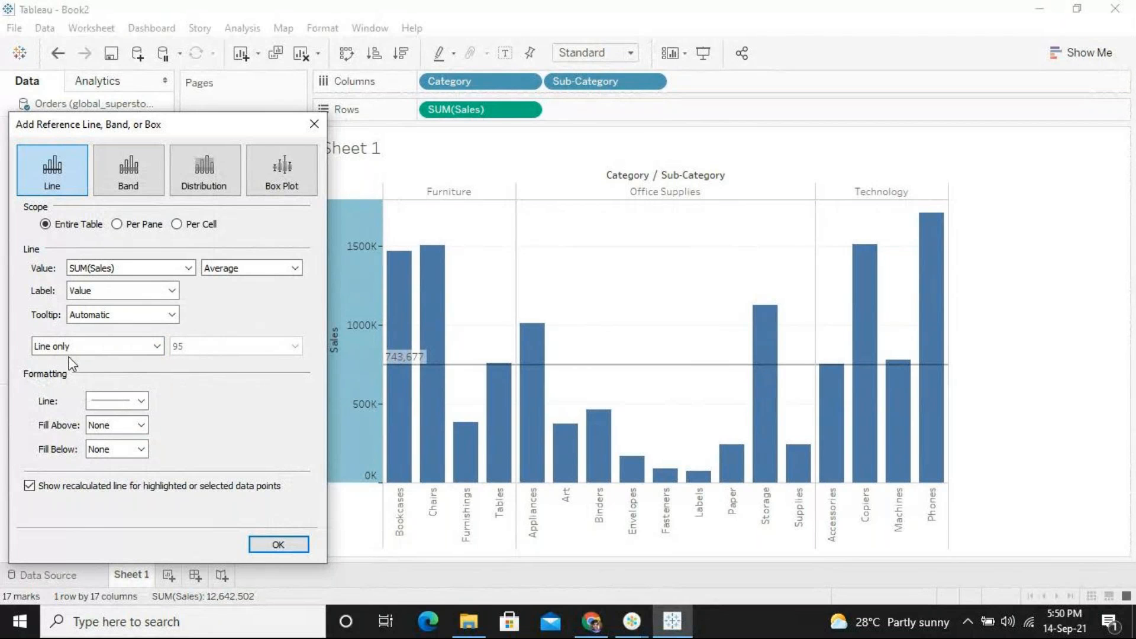
# Step: Format the average reference line as a thicker dashed line in light orange and apply it to the chart
pyautogui.click(142, 402)
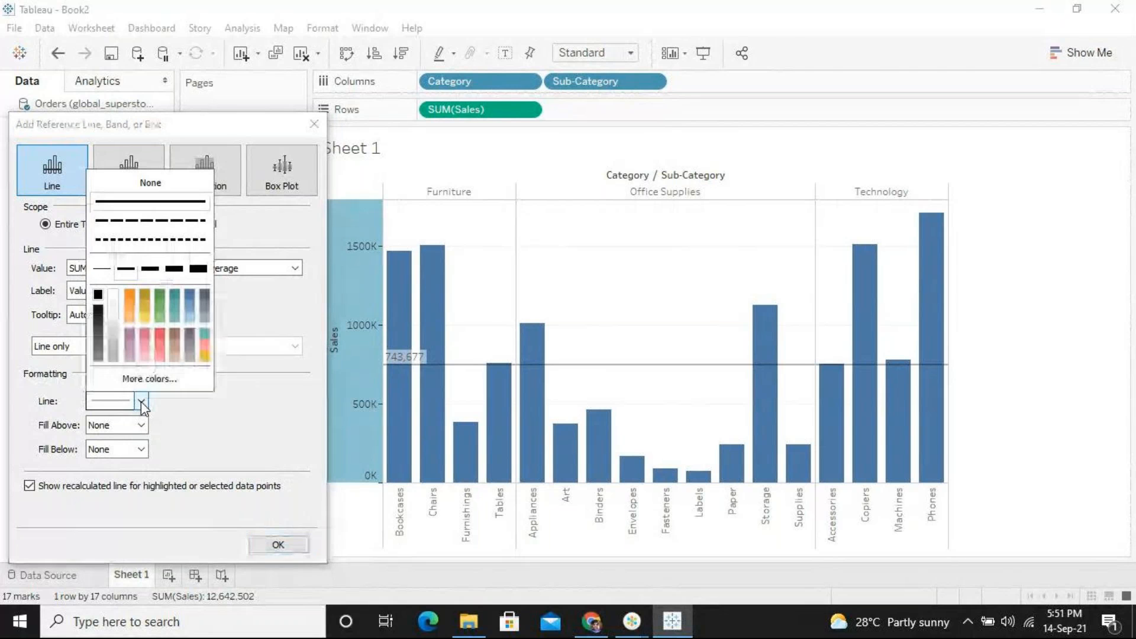
pyautogui.click(171, 228)
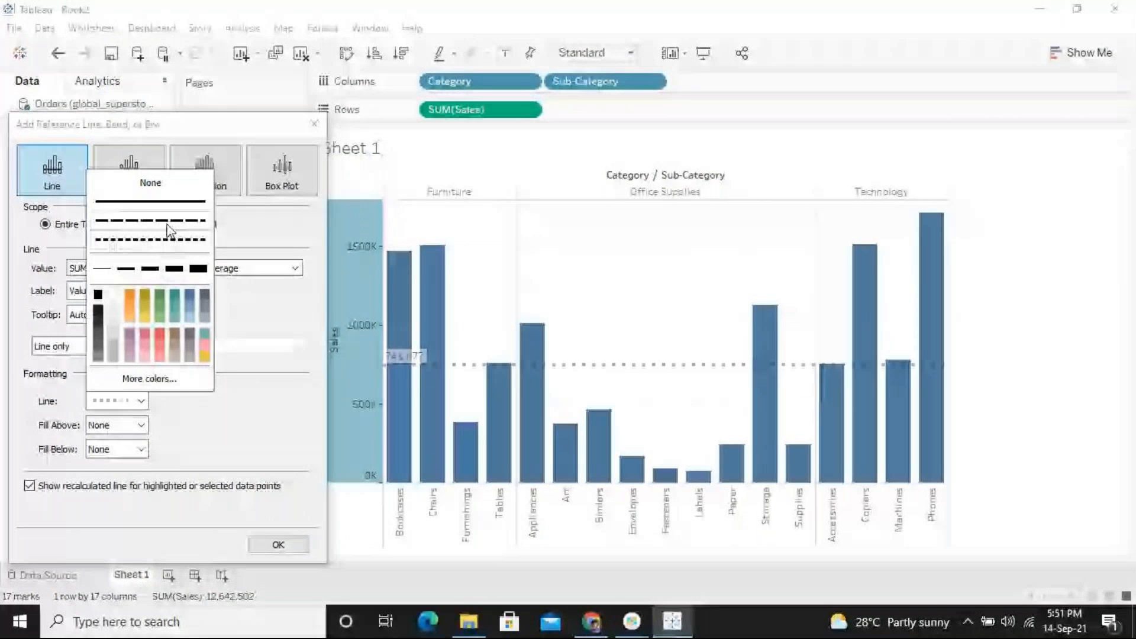
pyautogui.click(168, 225)
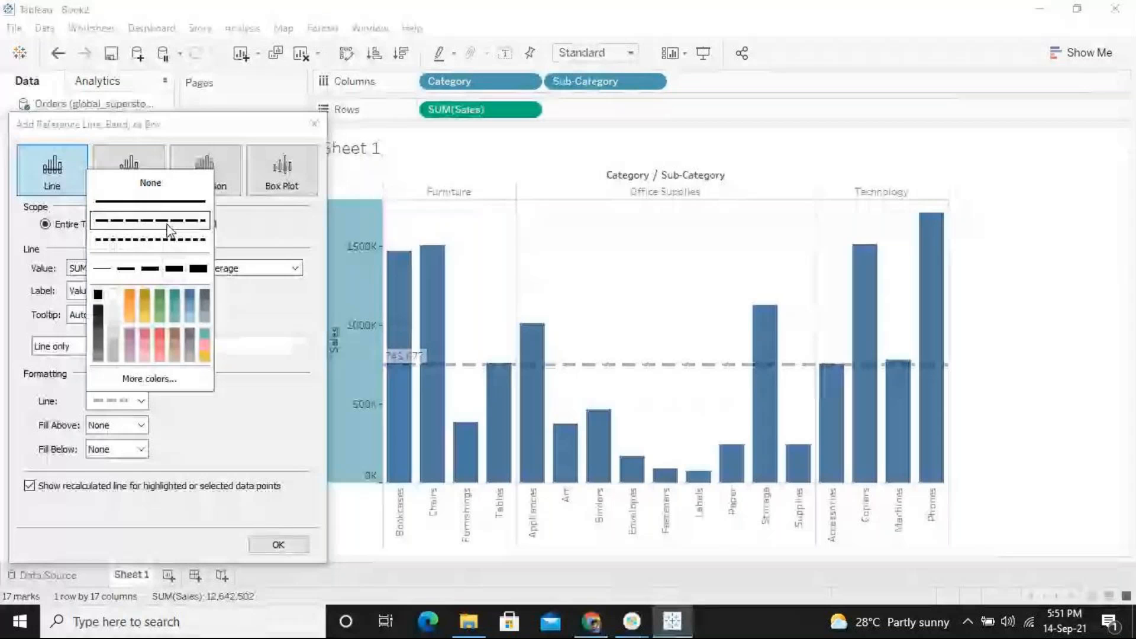
pyautogui.click(131, 296)
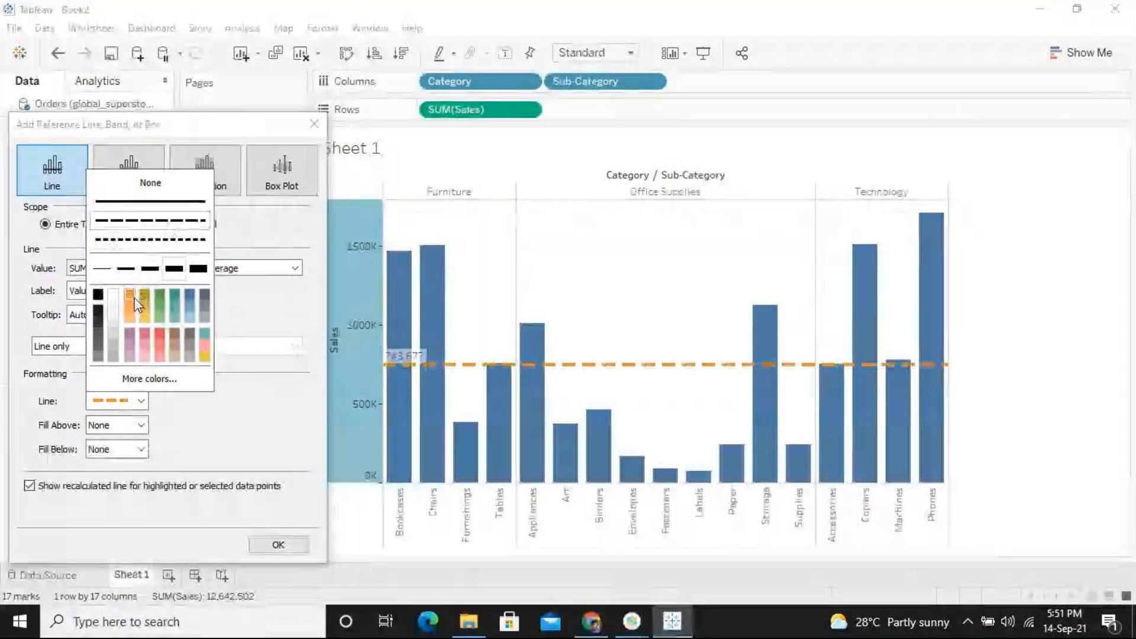
pyautogui.click(131, 320)
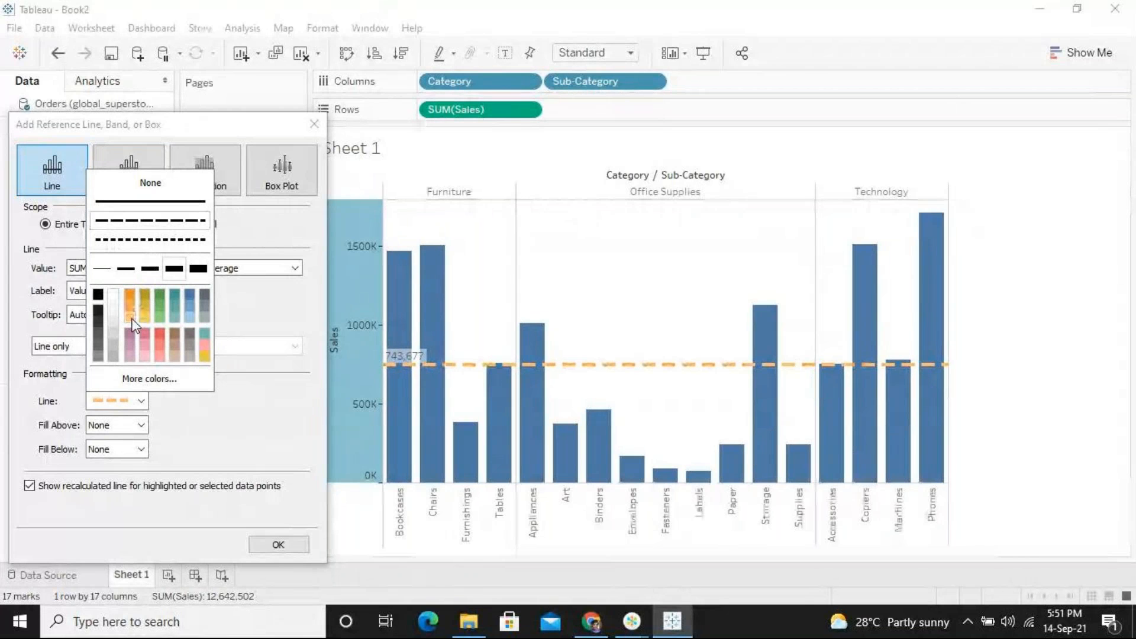
pyautogui.click(217, 458)
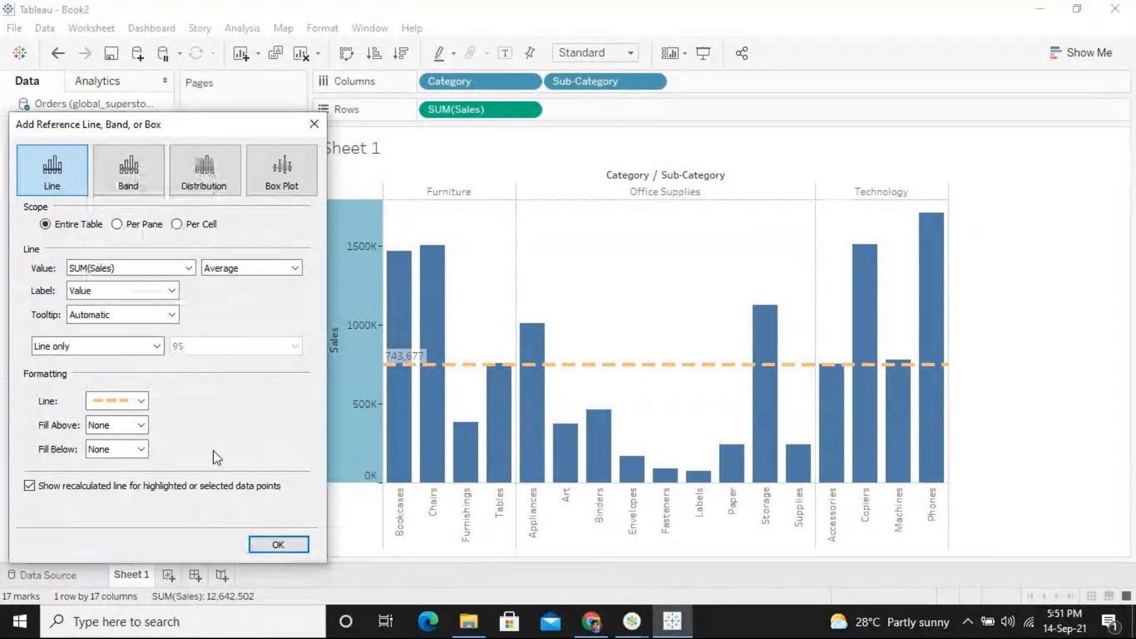
pyautogui.click(278, 544)
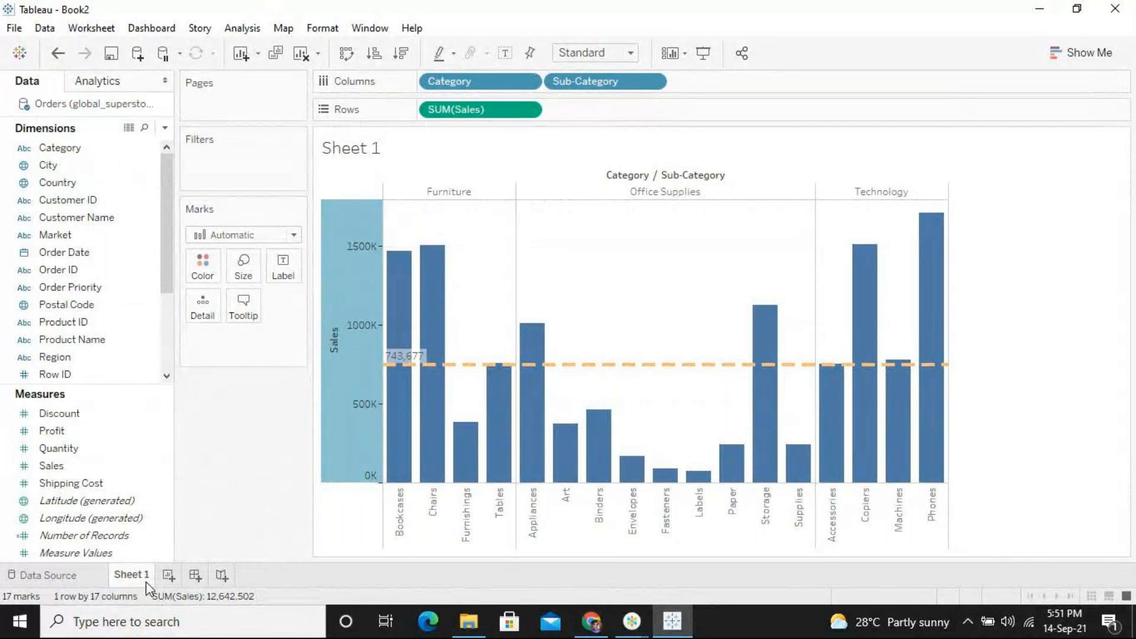
# Step: Reopen the Sales axis reference line for editing and compare the Per Pane and Per Cell scopes, ending on Entire Table
pyautogui.rightClick(340, 337)
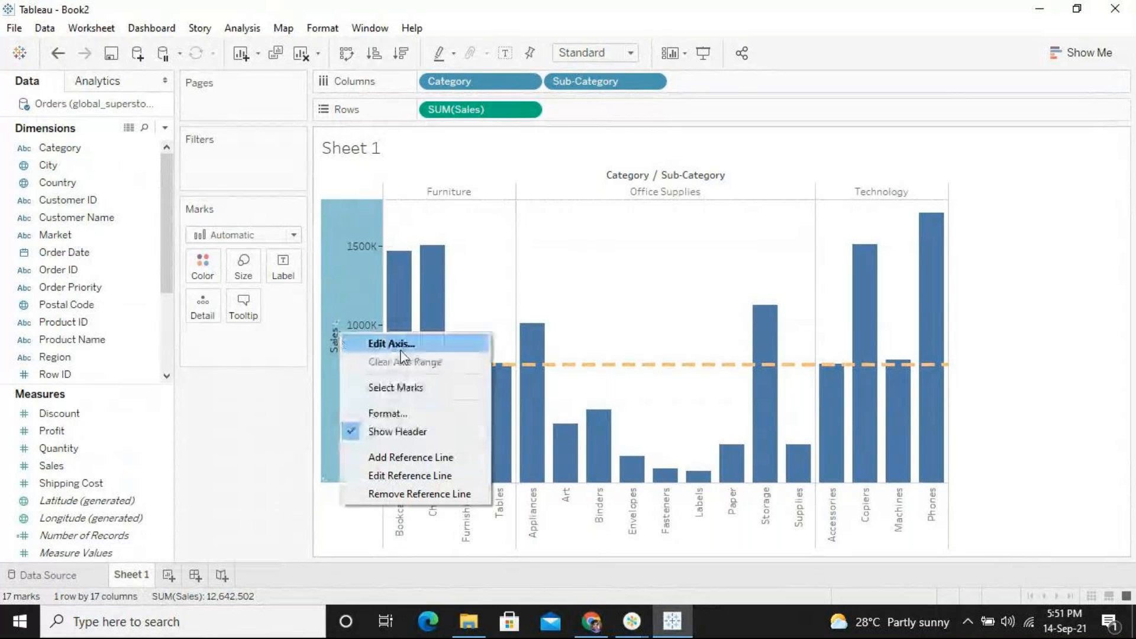
pyautogui.click(422, 476)
pyautogui.moveTo(585, 90); pyautogui.dragTo(686, 108)
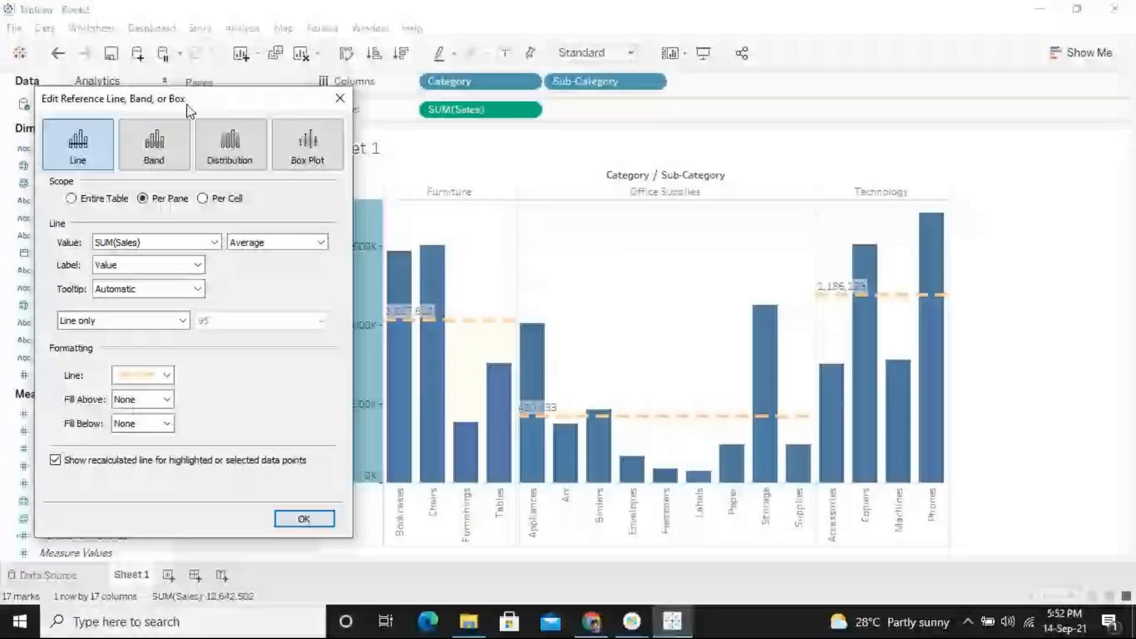
pyautogui.click(203, 198)
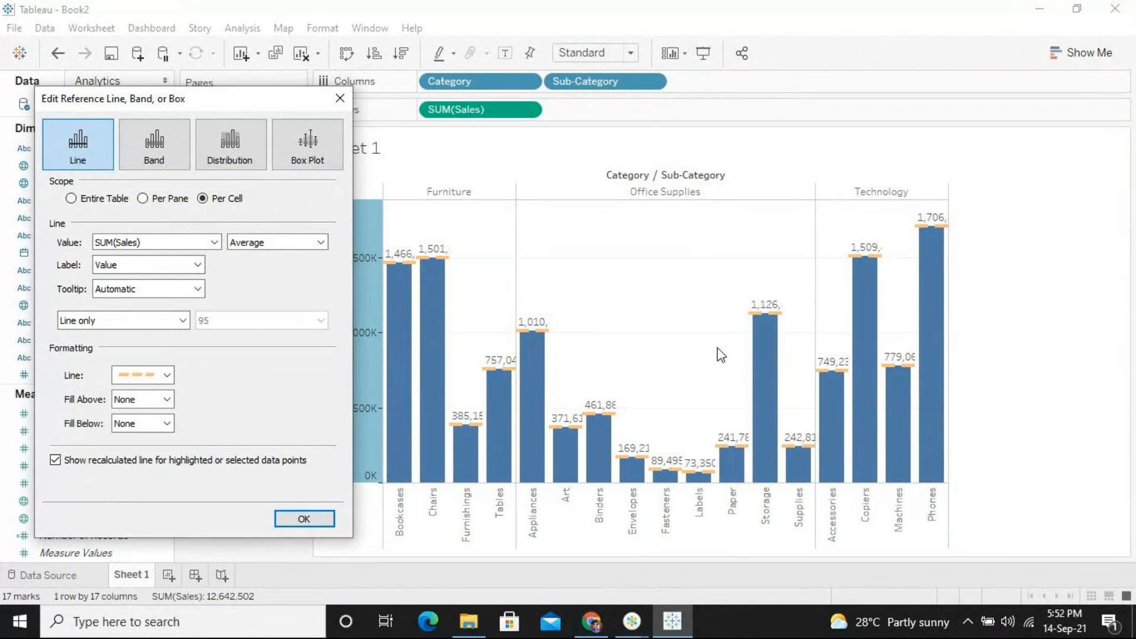
pyautogui.click(180, 198)
pyautogui.click(105, 200)
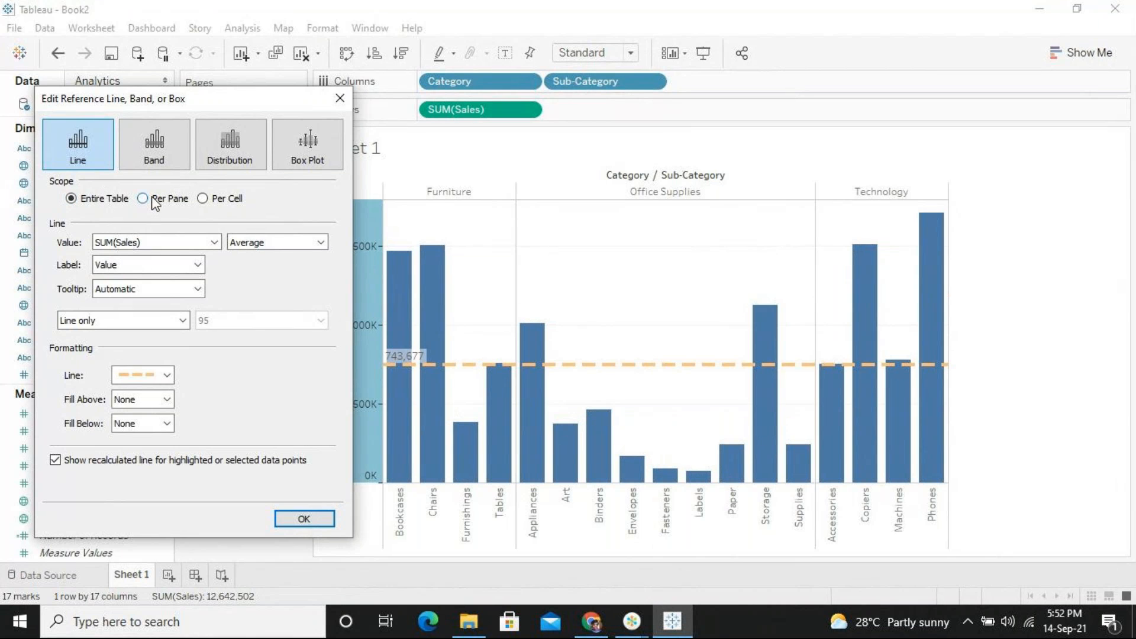
# Step: Convert the reference line into an Entire Table band running from Average to Maximum sales, keeping the chart unobstructed
pyautogui.click(163, 147)
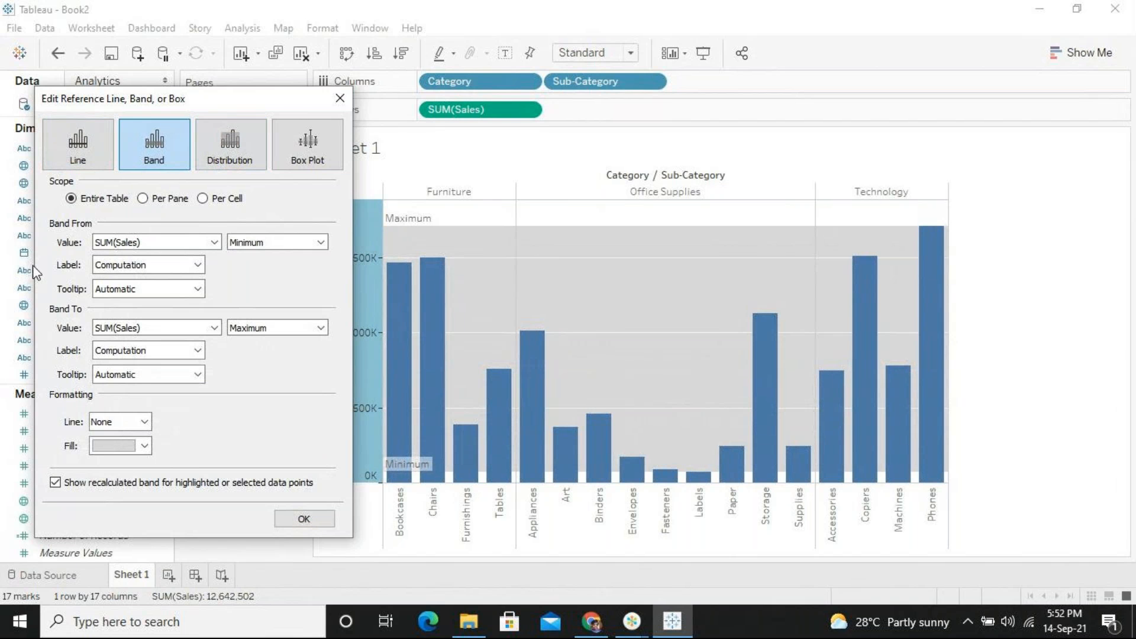
pyautogui.click(149, 200)
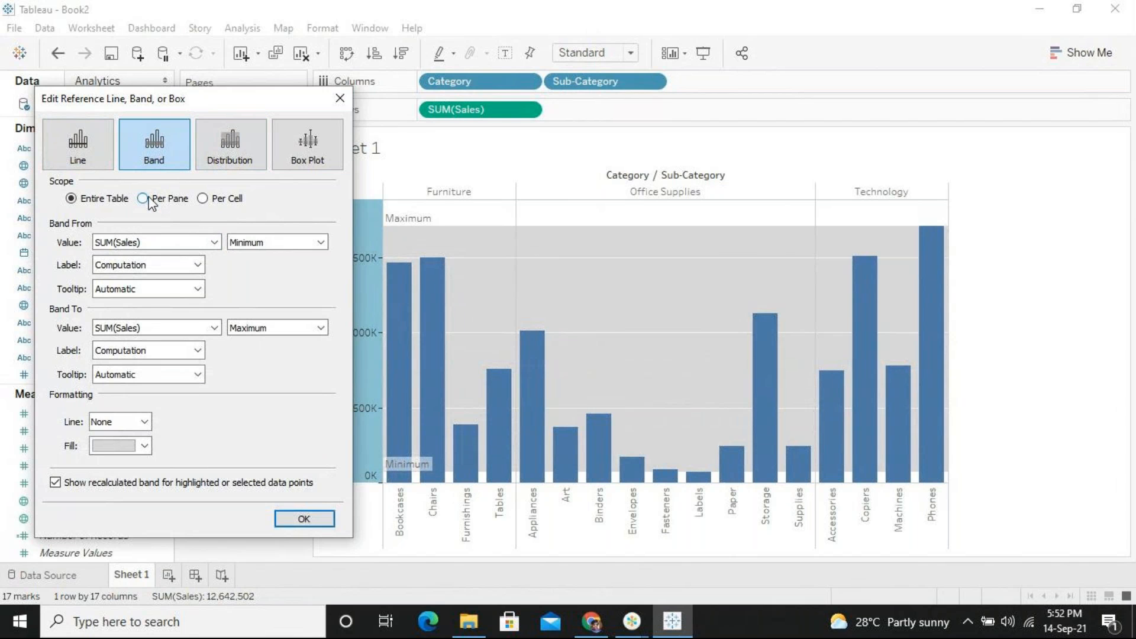
pyautogui.click(96, 202)
pyautogui.moveTo(172, 109); pyautogui.dragTo(315, 116)
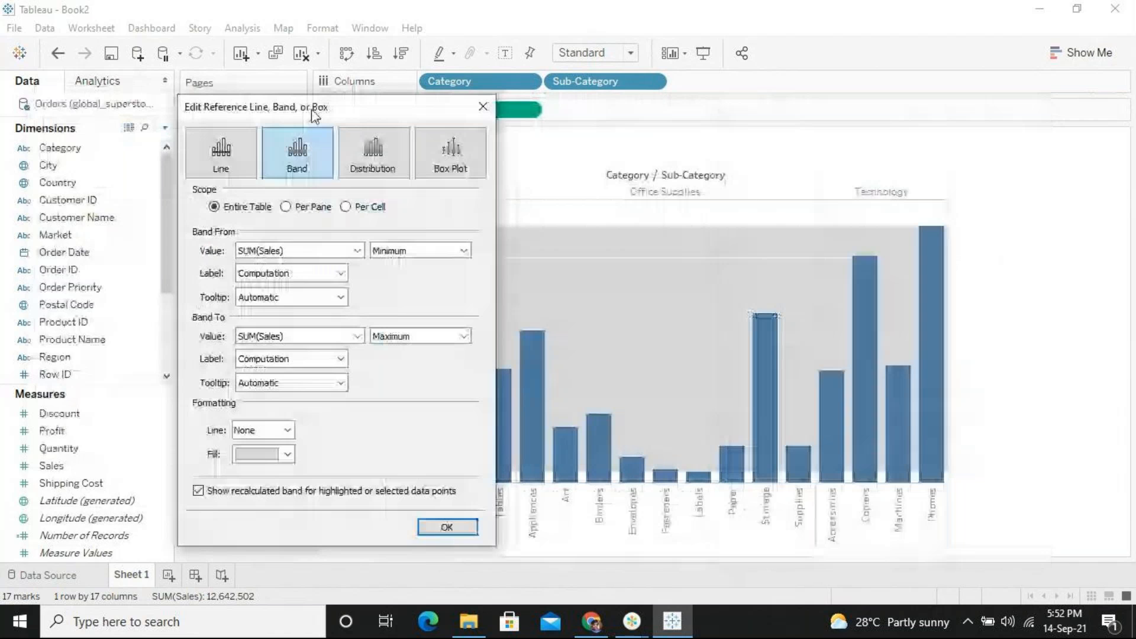
pyautogui.moveTo(315, 115); pyautogui.dragTo(134, 120)
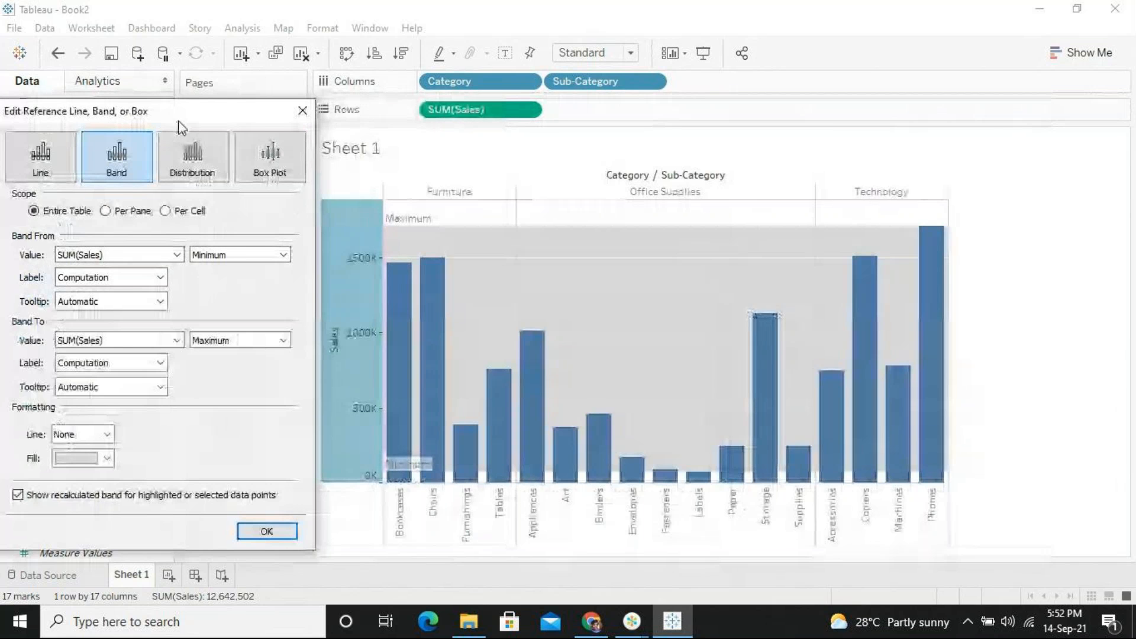
pyautogui.moveTo(179, 123); pyautogui.dragTo(203, 121)
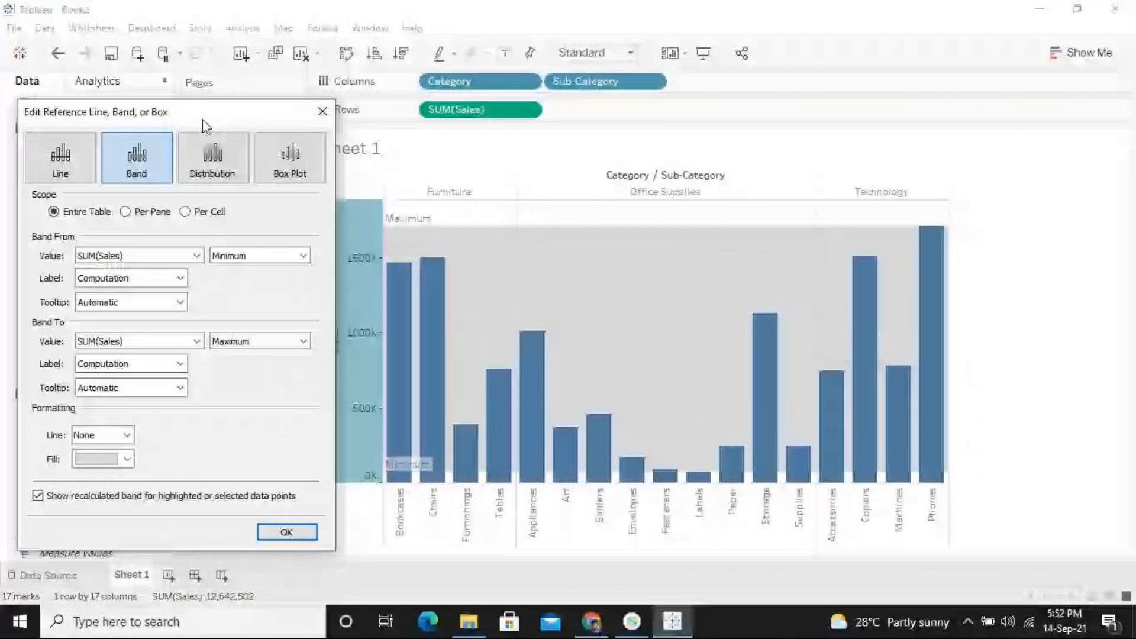
pyautogui.click(260, 256)
pyautogui.click(233, 331)
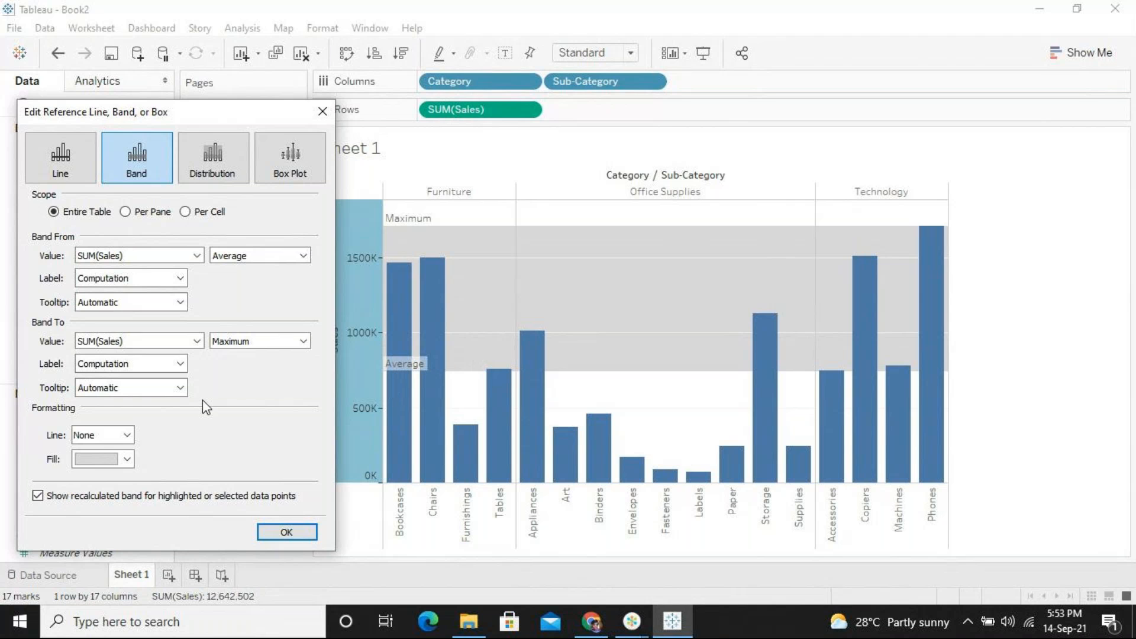
# Step: Try a dark grey and a light beige fill for the reference band
pyautogui.click(128, 459)
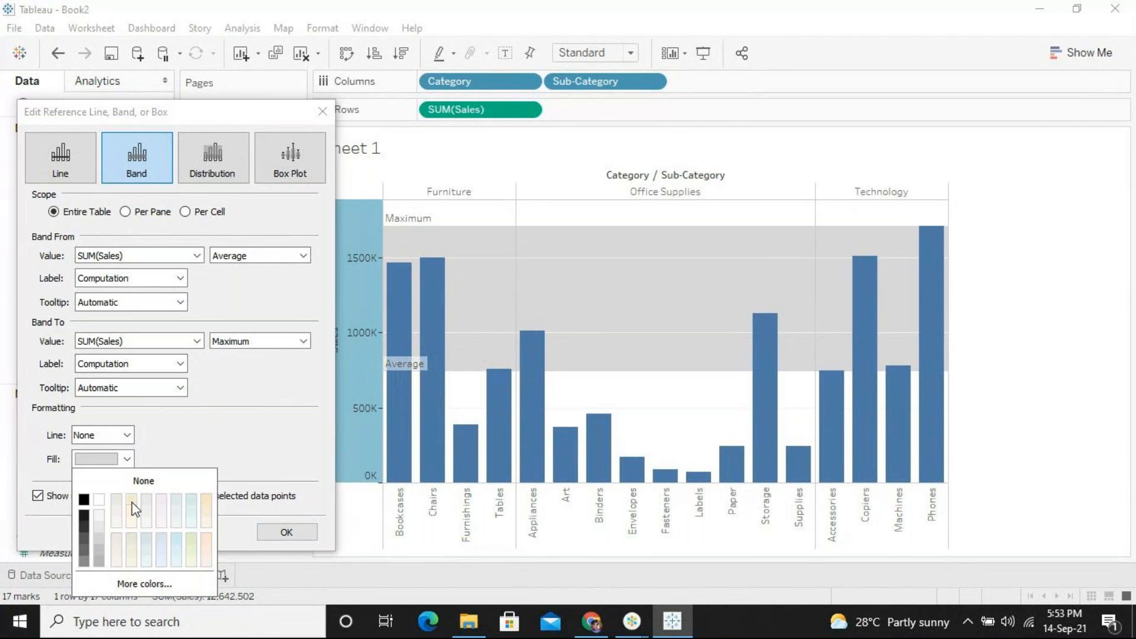
pyautogui.click(84, 538)
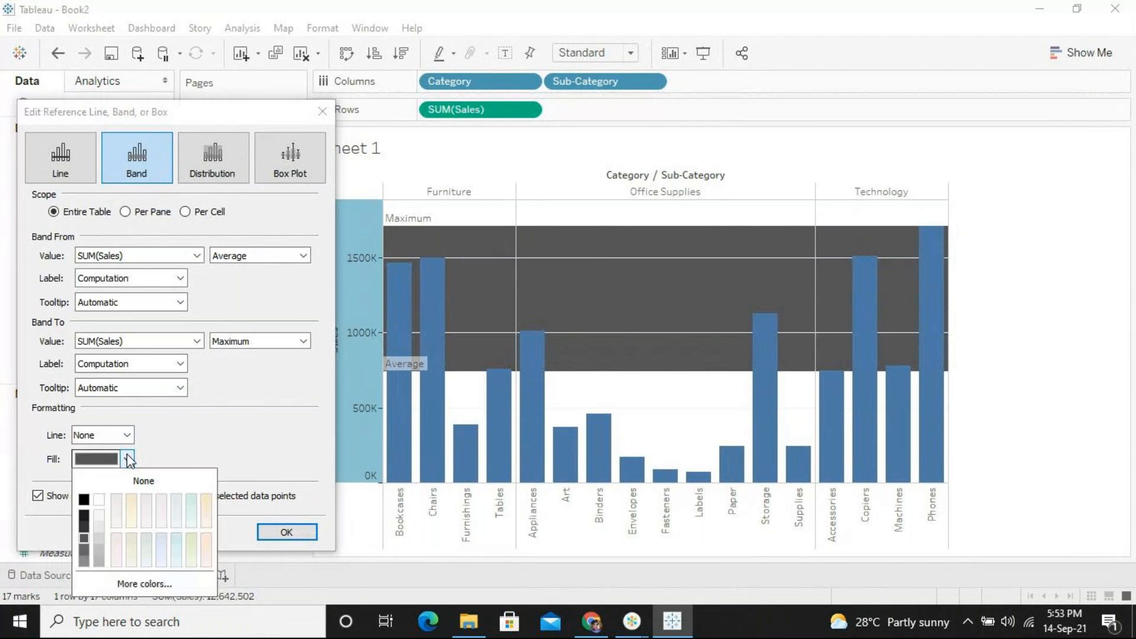
pyautogui.click(134, 504)
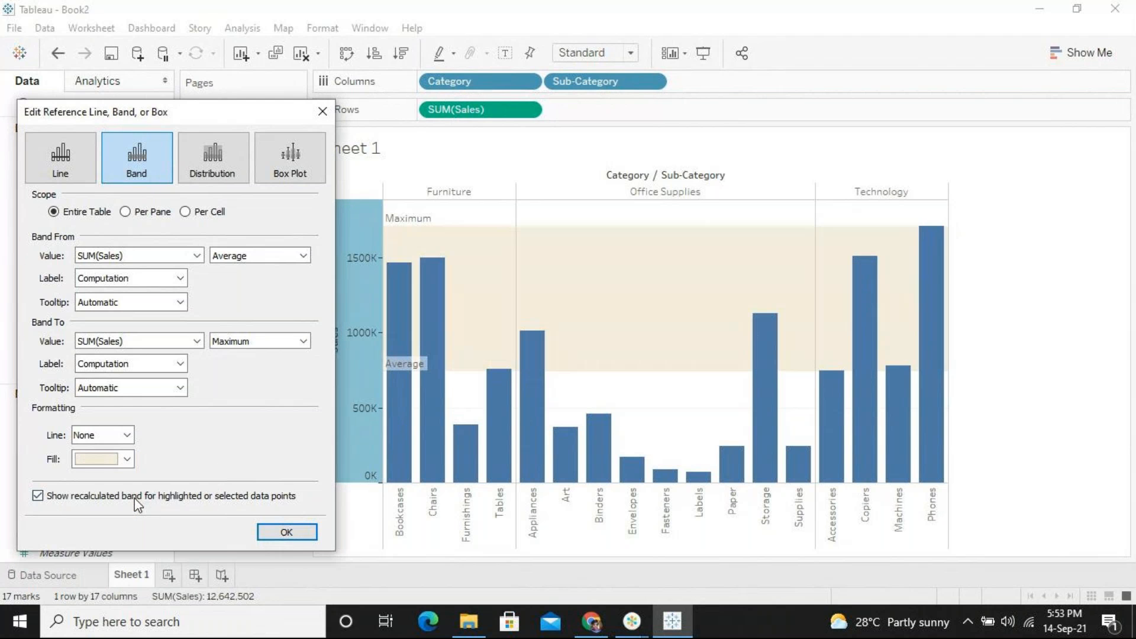
# Step: Fill the reference band with a custom bright pink colour
pyautogui.click(131, 459)
pyautogui.click(141, 580)
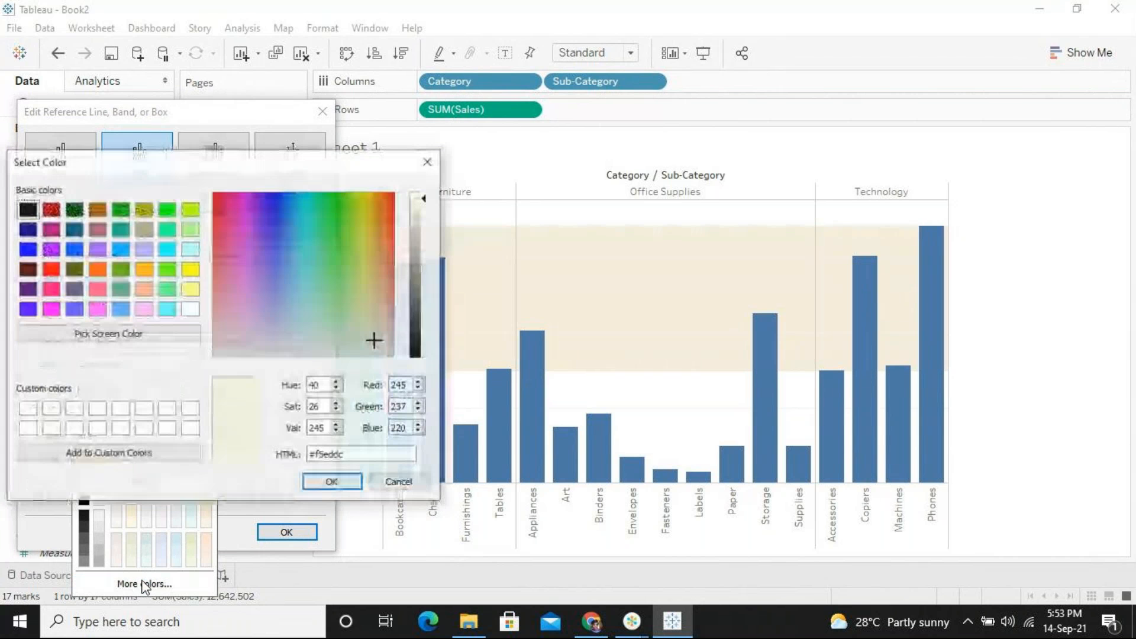
pyautogui.click(223, 209)
pyautogui.moveTo(223, 208); pyautogui.dragTo(238, 207)
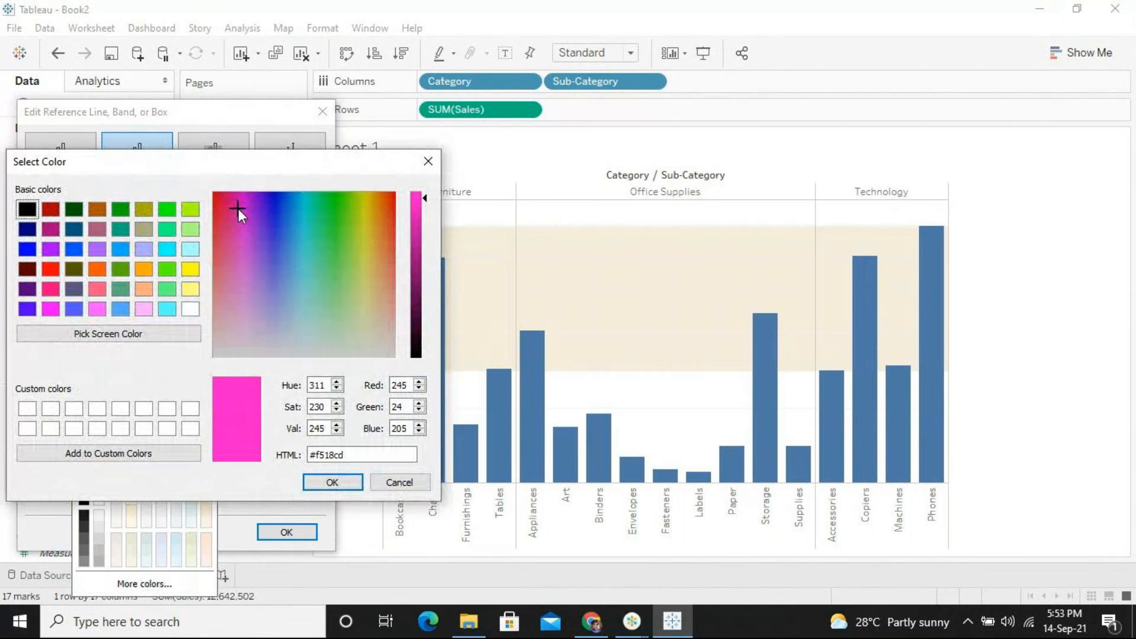
pyautogui.moveTo(238, 209); pyautogui.dragTo(233, 247)
pyautogui.click(325, 481)
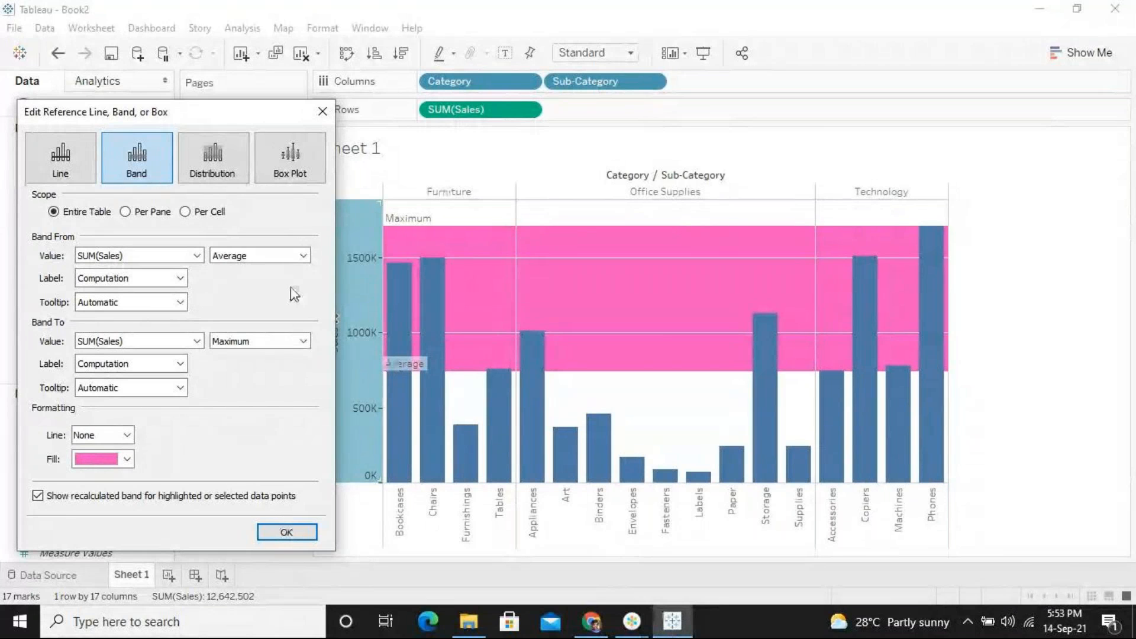
# Step: Set the band's scope to Per Pane, trying Minimum as its end value before returning it to Maximum
pyautogui.click(250, 342)
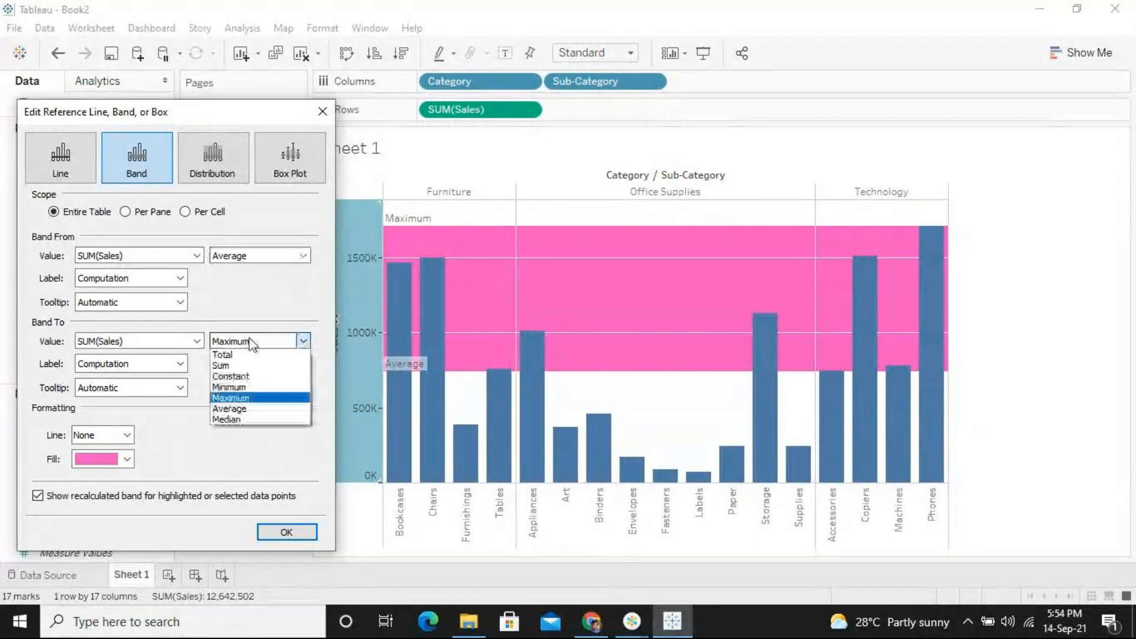
pyautogui.click(238, 388)
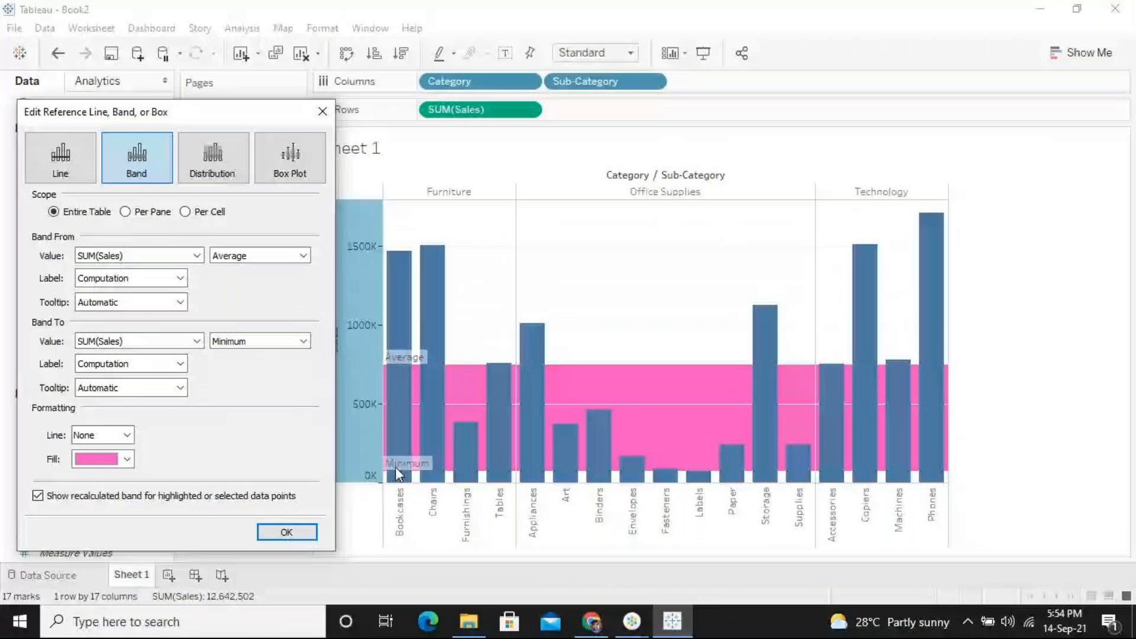
pyautogui.click(147, 215)
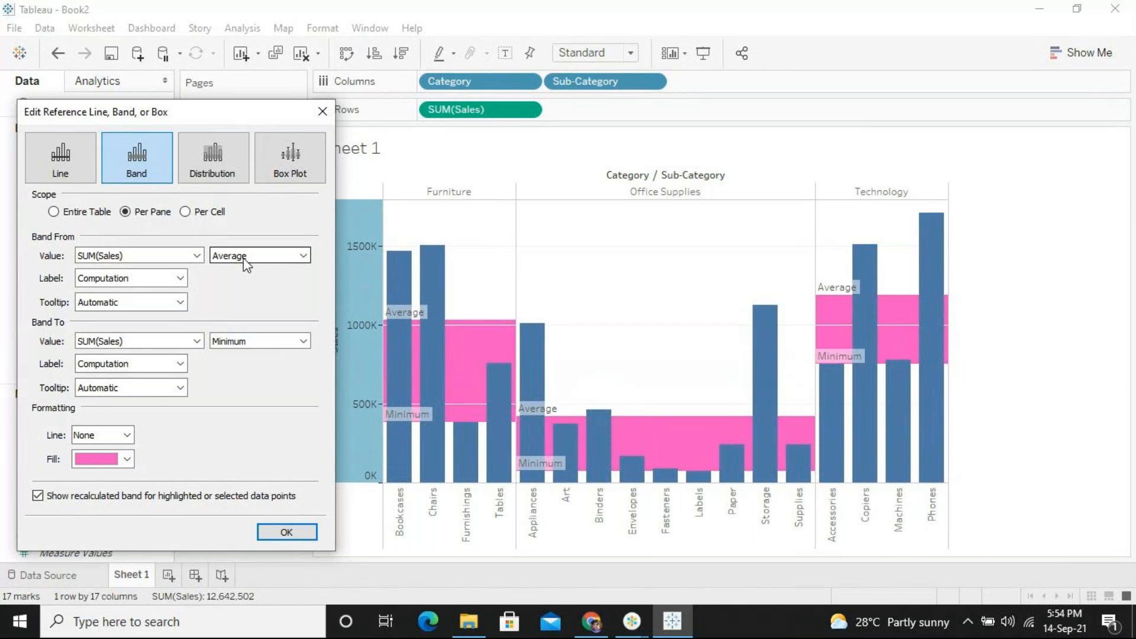
pyautogui.click(230, 341)
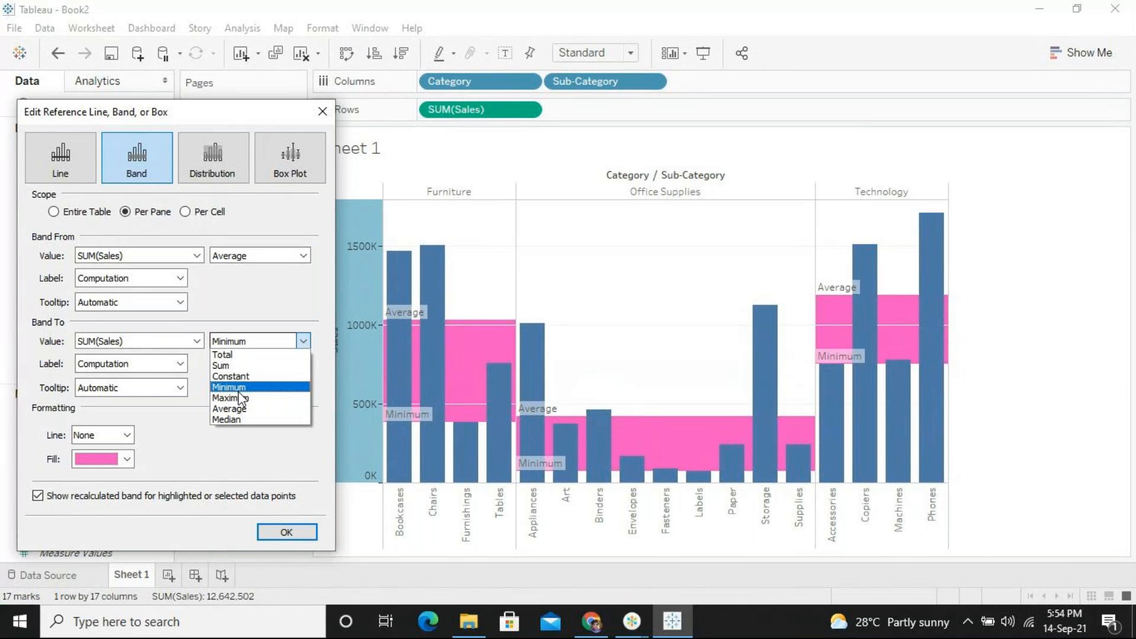
pyautogui.click(239, 400)
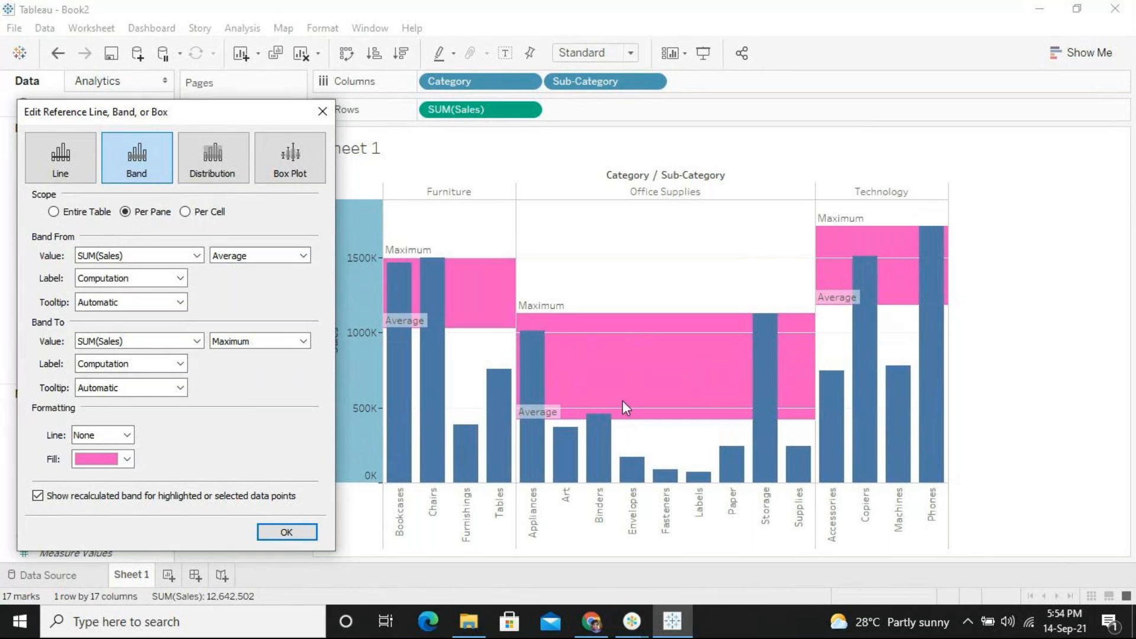
# Step: Reverse the band's limits so it runs from Maximum to Average
pyautogui.click(289, 261)
pyautogui.click(270, 314)
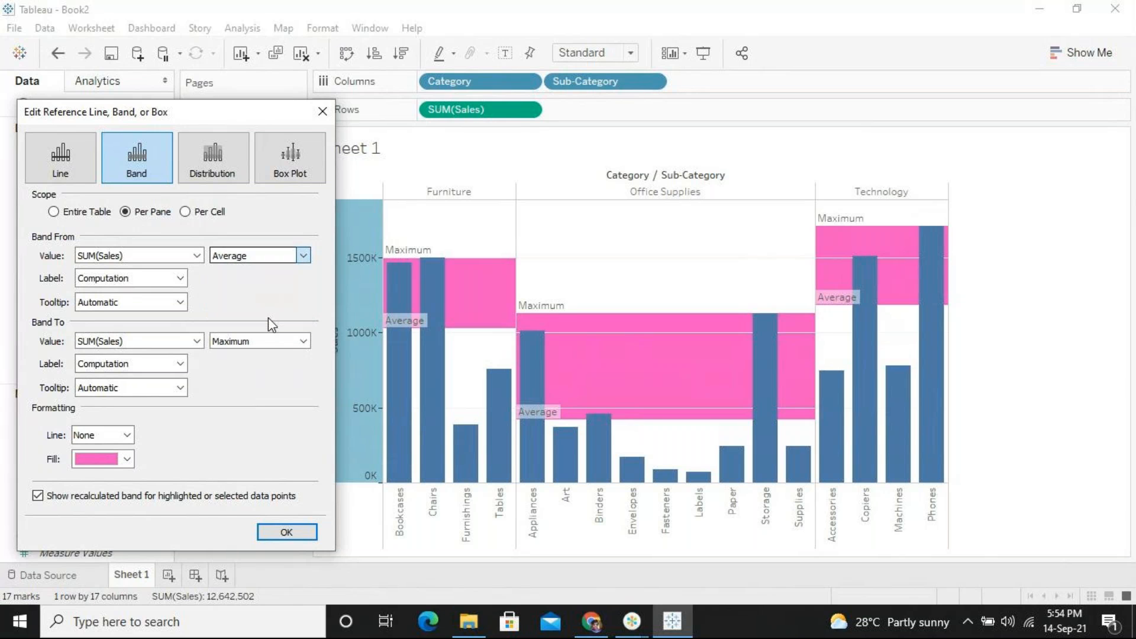
pyautogui.click(263, 344)
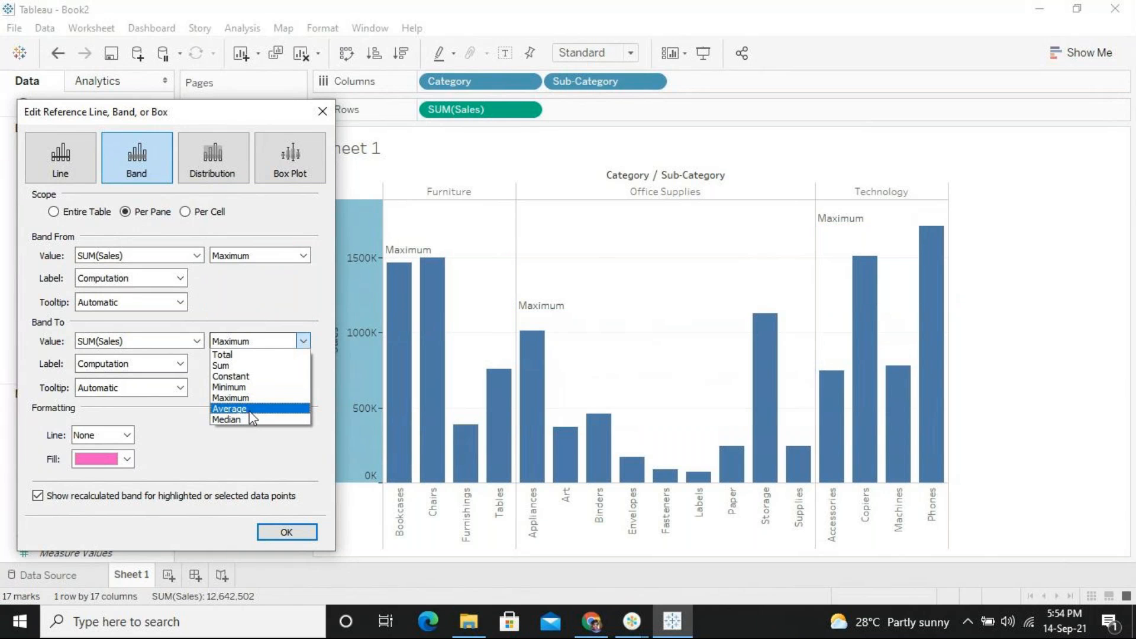
pyautogui.click(248, 410)
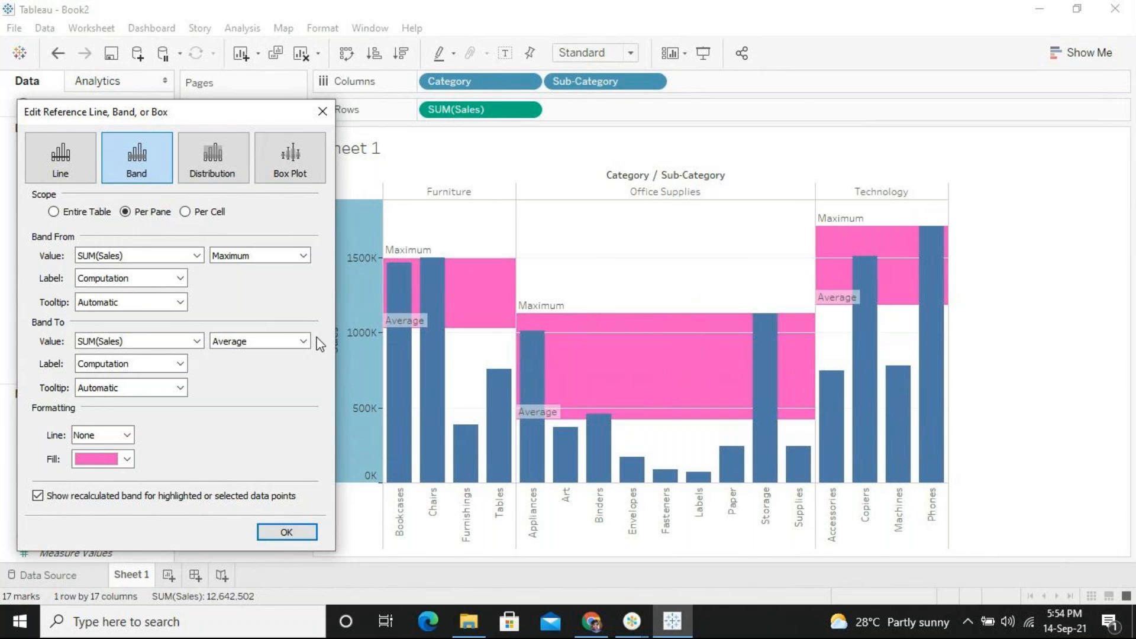
# Step: Try Minimum as the band's end value and return it to Average
pyautogui.click(255, 342)
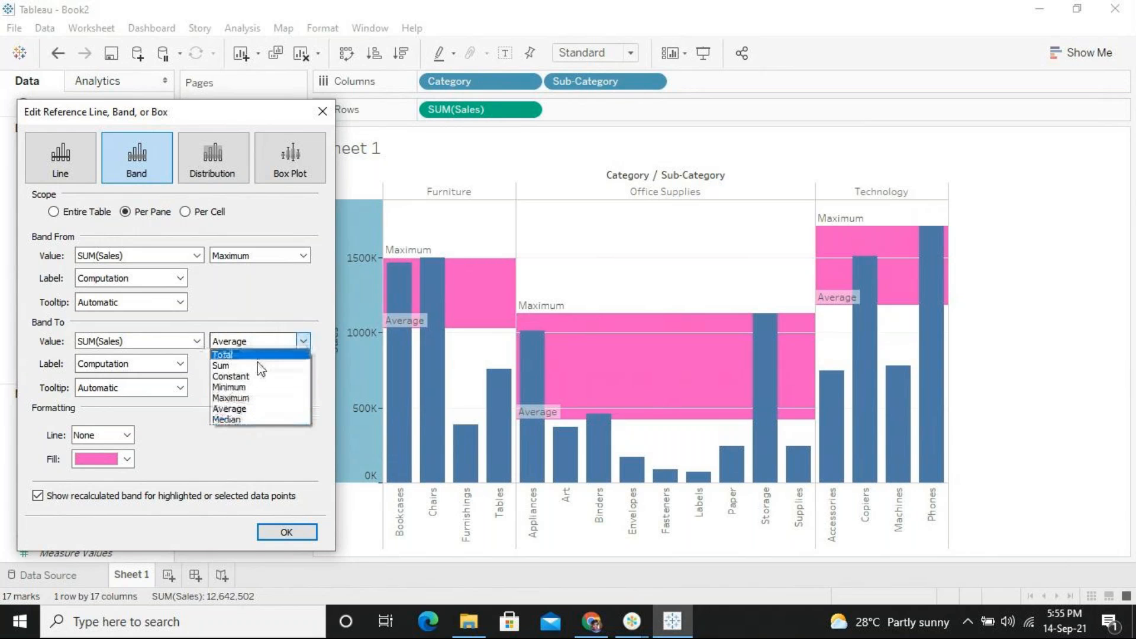
pyautogui.click(253, 387)
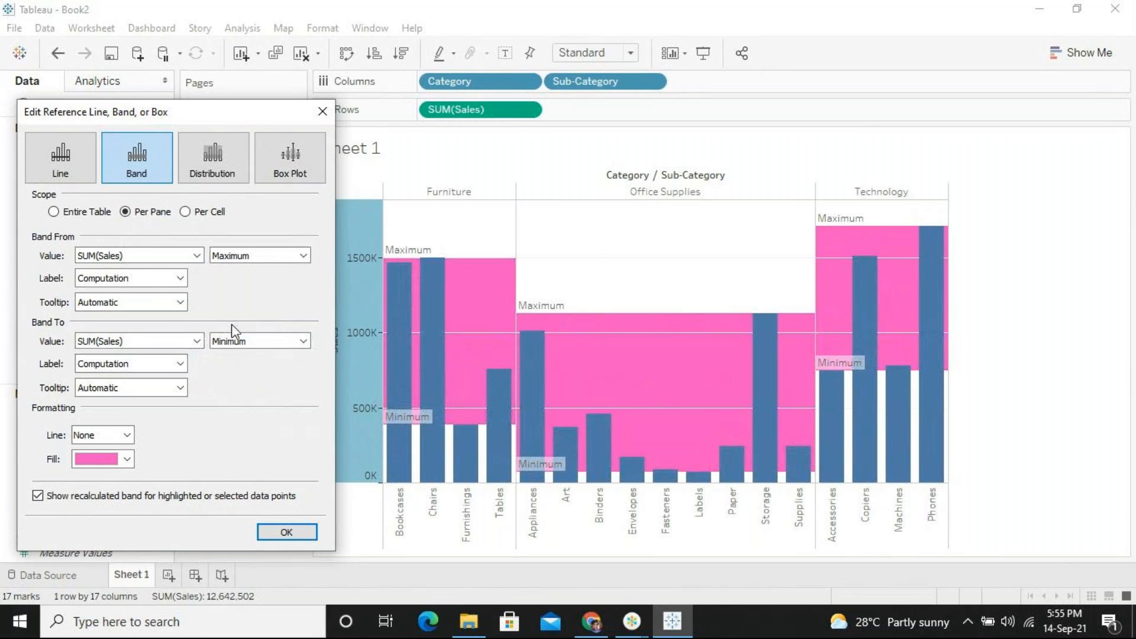
pyautogui.click(243, 342)
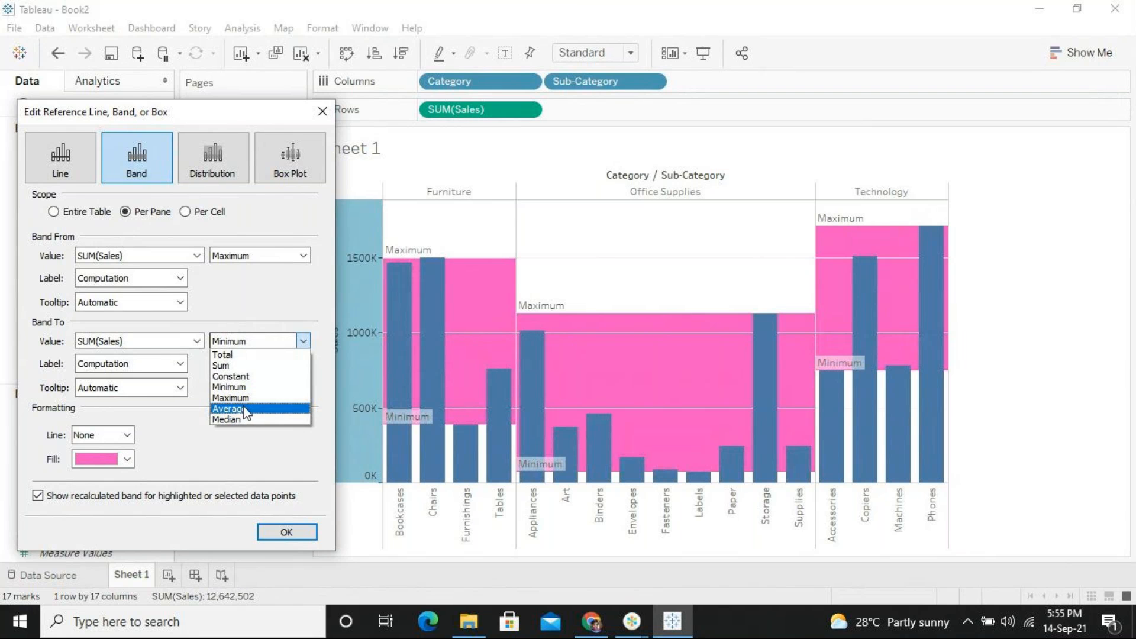
pyautogui.click(245, 409)
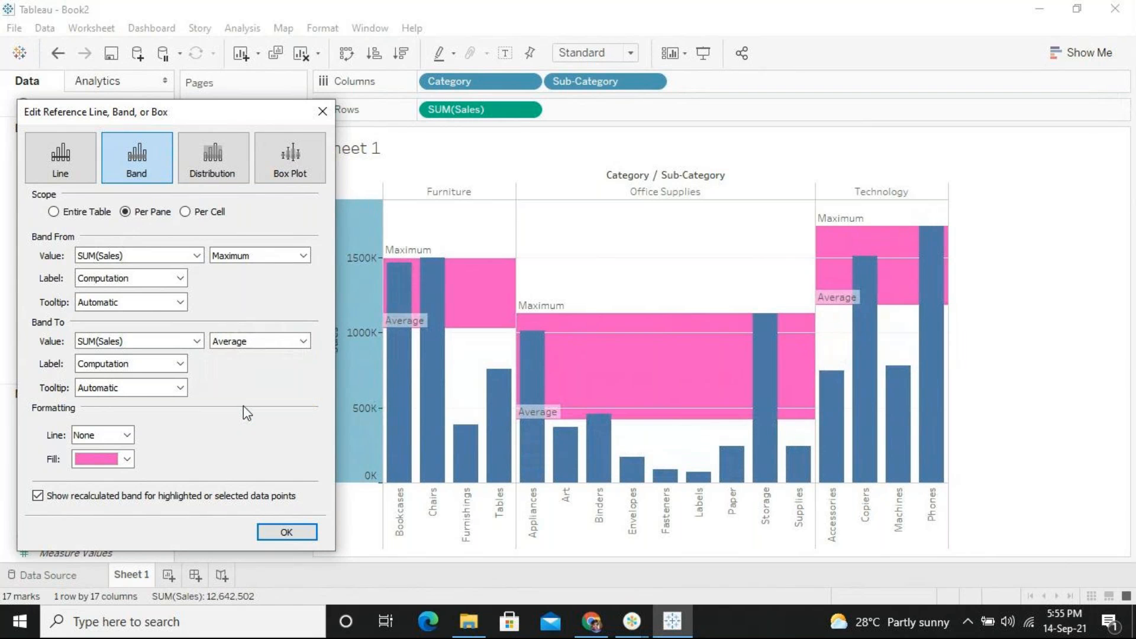
# Step: Try Sum as the band's end value, then make the band run from Average to Minimum
pyautogui.click(244, 342)
pyautogui.click(247, 366)
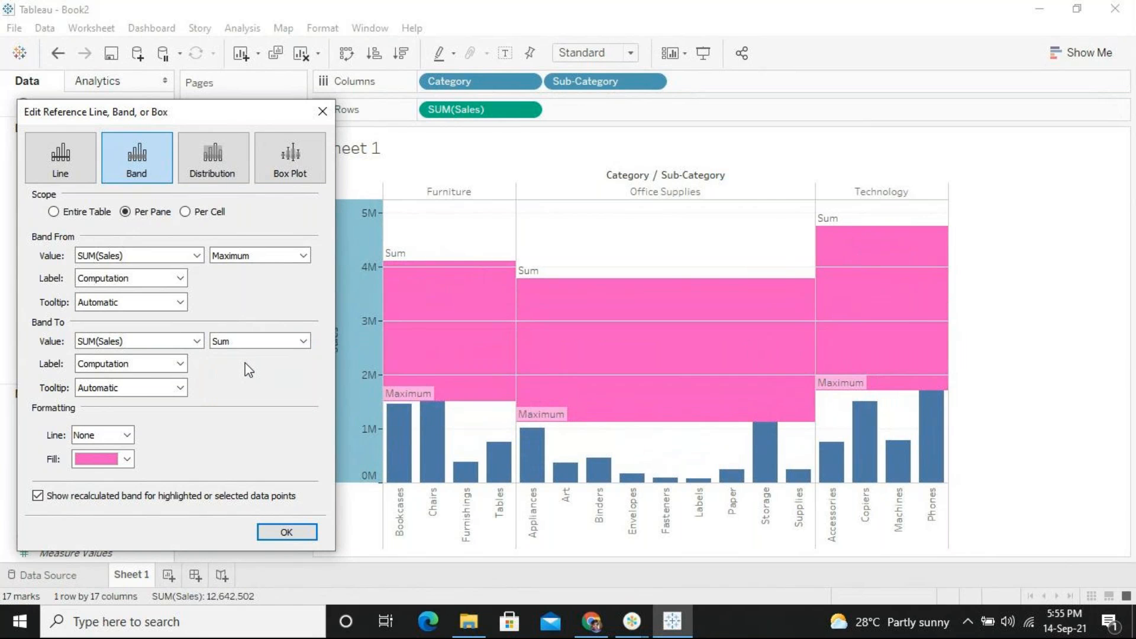
pyautogui.click(262, 342)
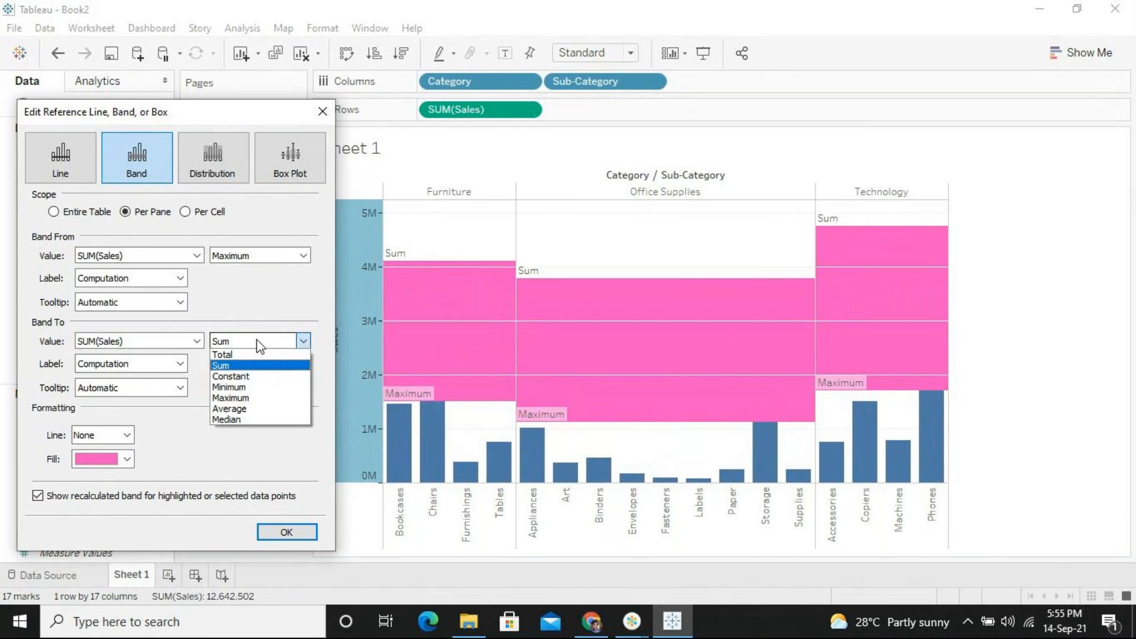
pyautogui.click(248, 389)
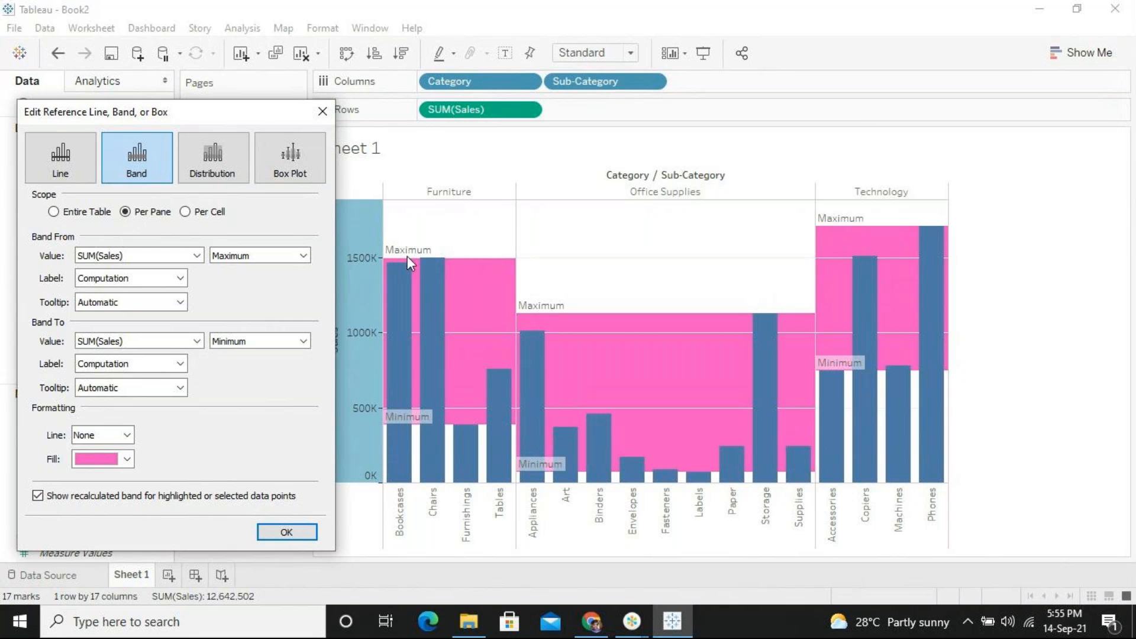
pyautogui.click(255, 254)
pyautogui.click(253, 324)
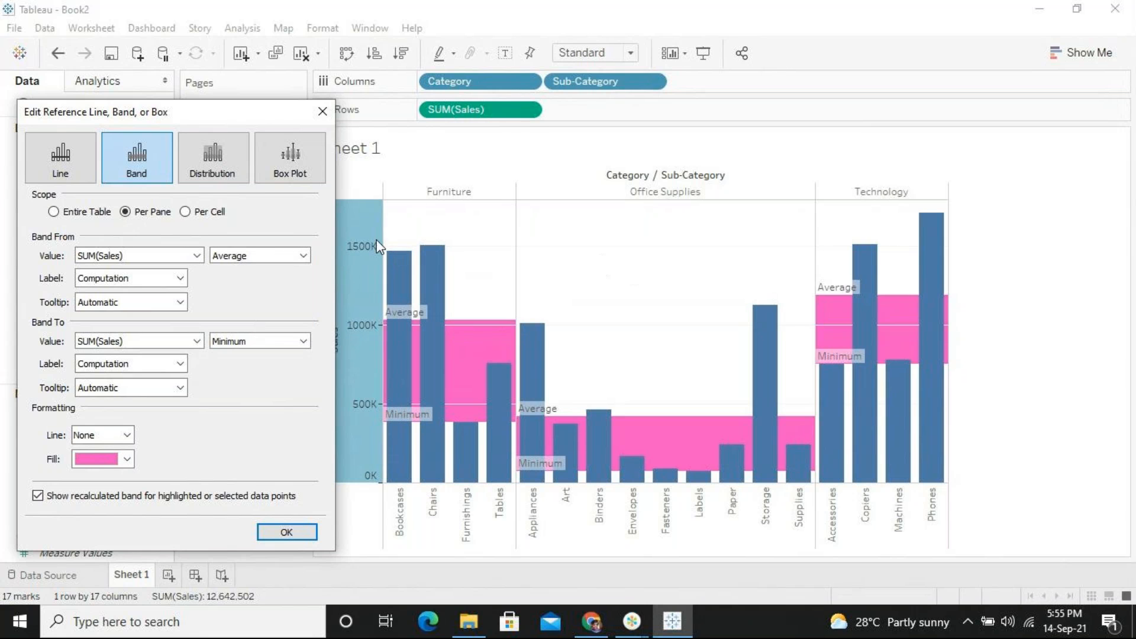
# Step: Preview the Line type, return to Band, and set the labels of both band limits to Value
pyautogui.click(63, 160)
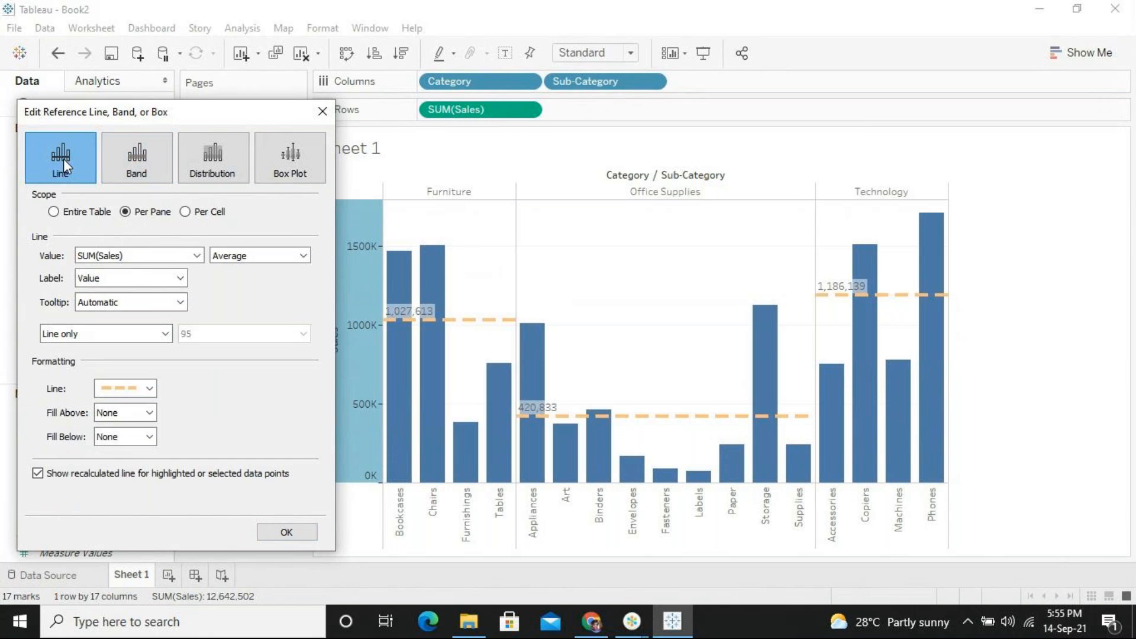
pyautogui.click(124, 161)
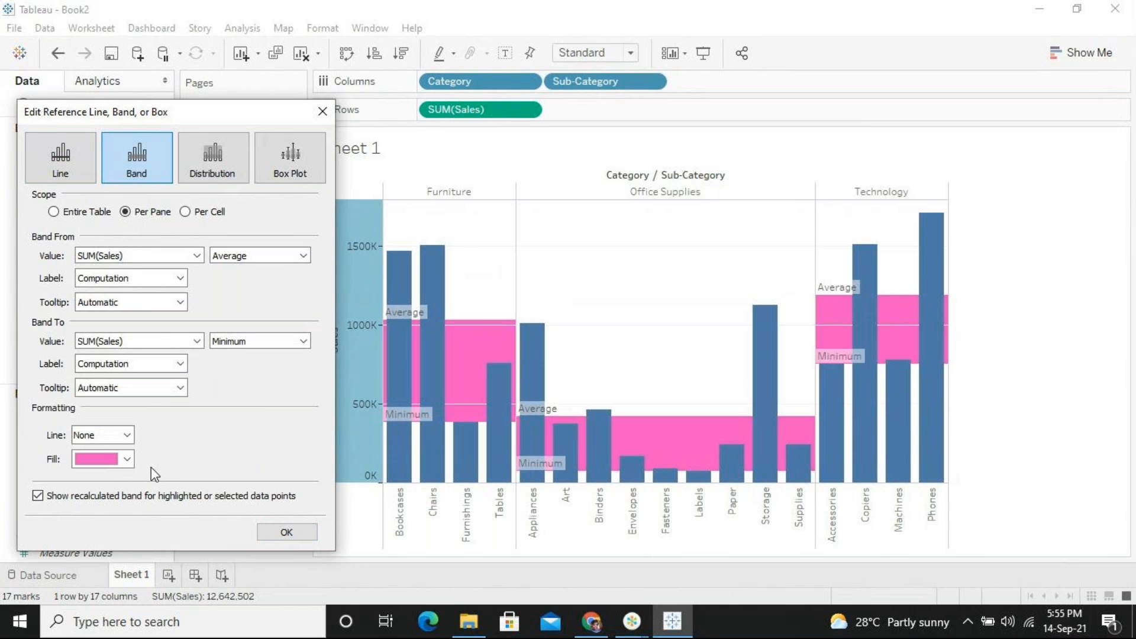
pyautogui.click(180, 363)
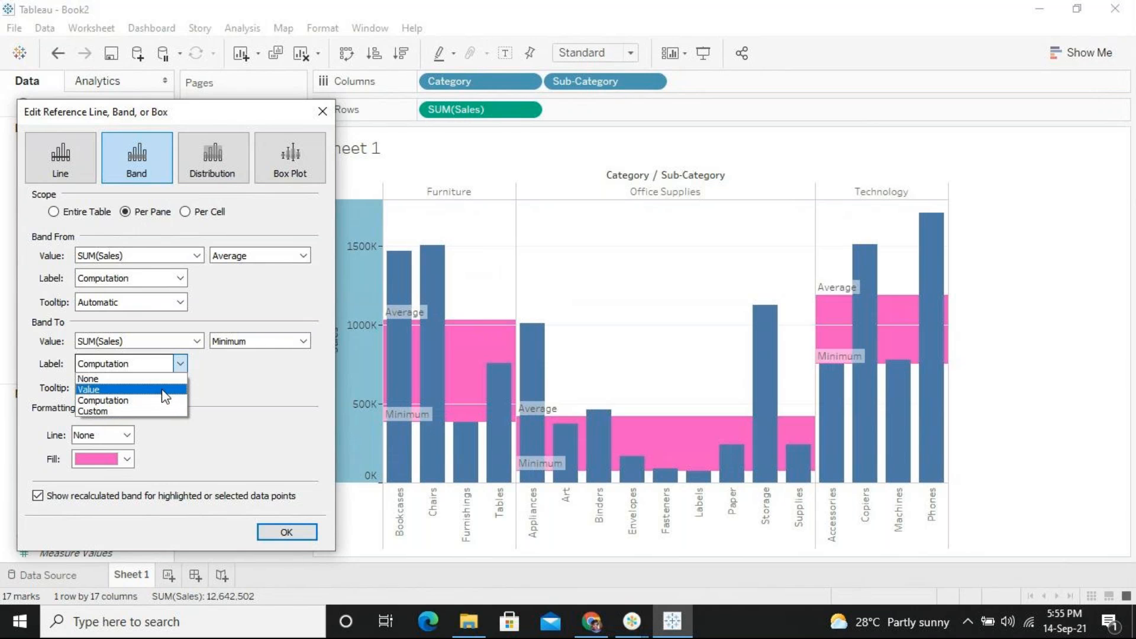
pyautogui.click(162, 389)
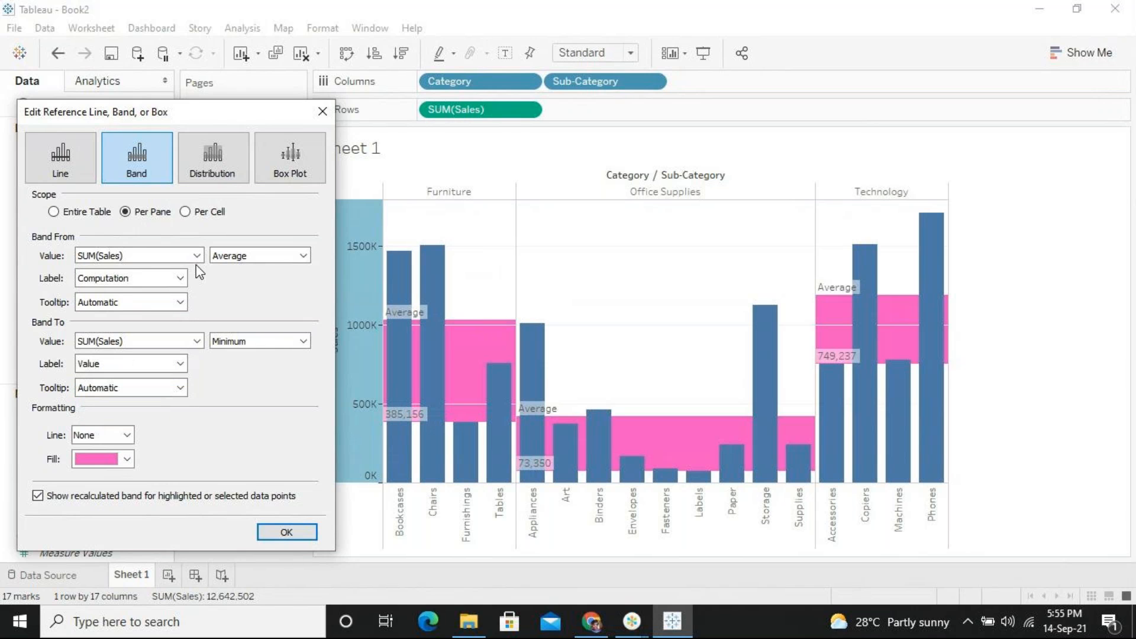
pyautogui.click(180, 283)
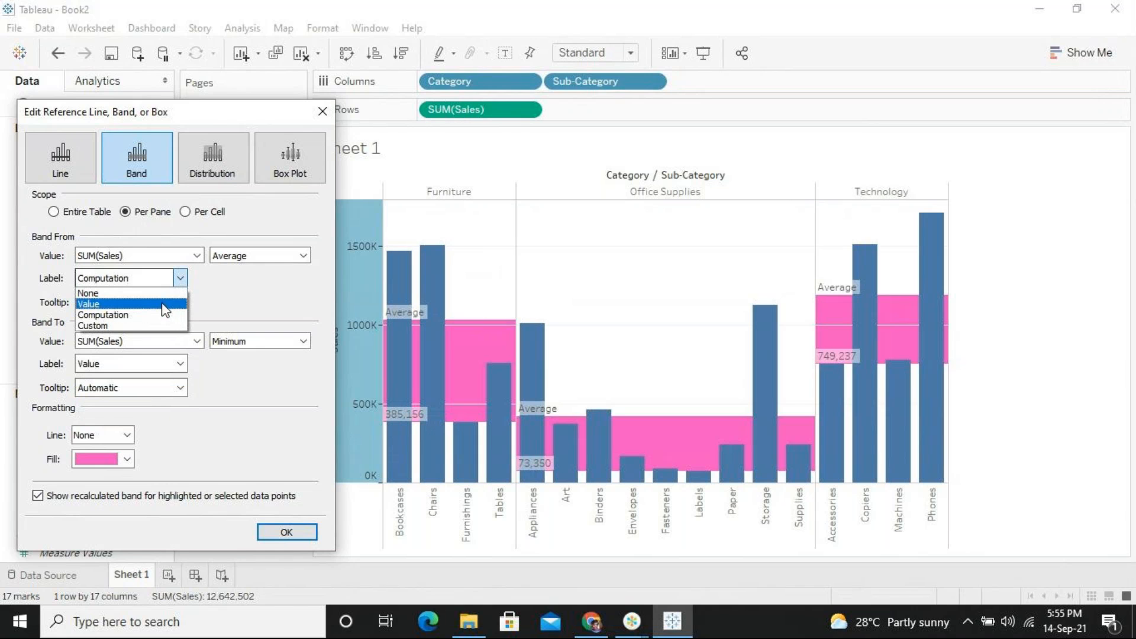
pyautogui.click(164, 305)
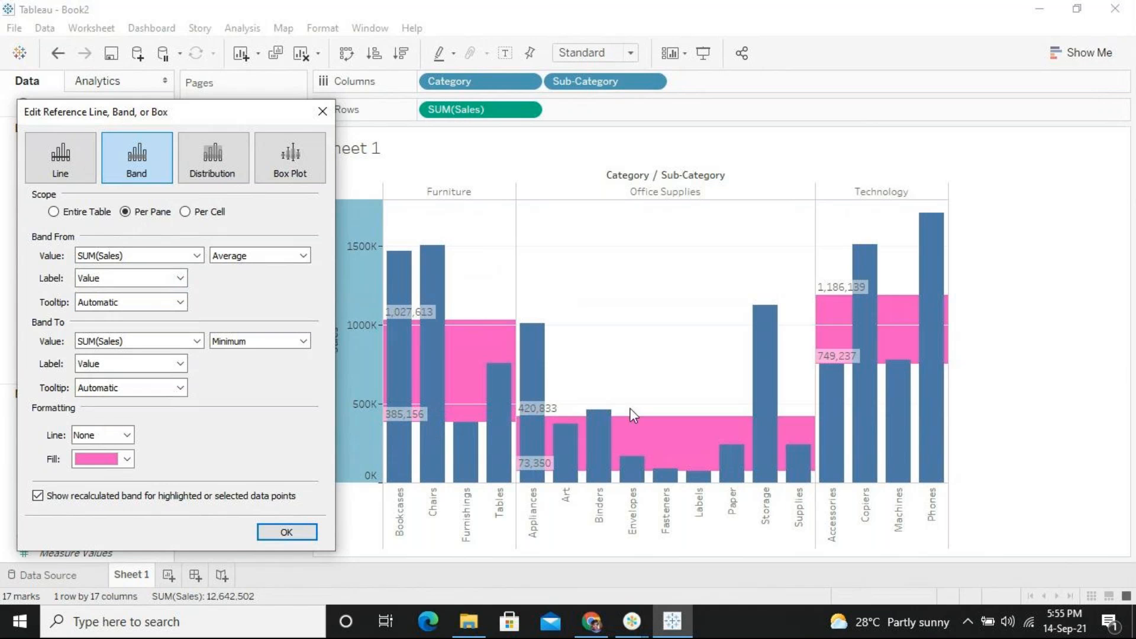
# Step: Check the available sources for the band's end value and apply the reference band settings
pyautogui.click(197, 341)
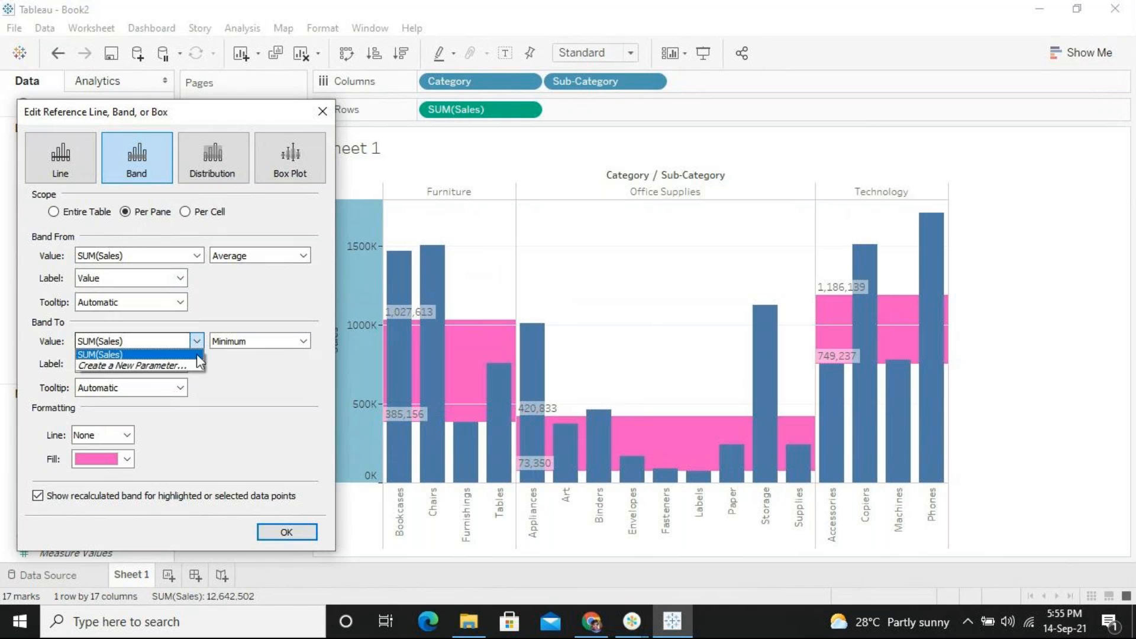
pyautogui.click(250, 409)
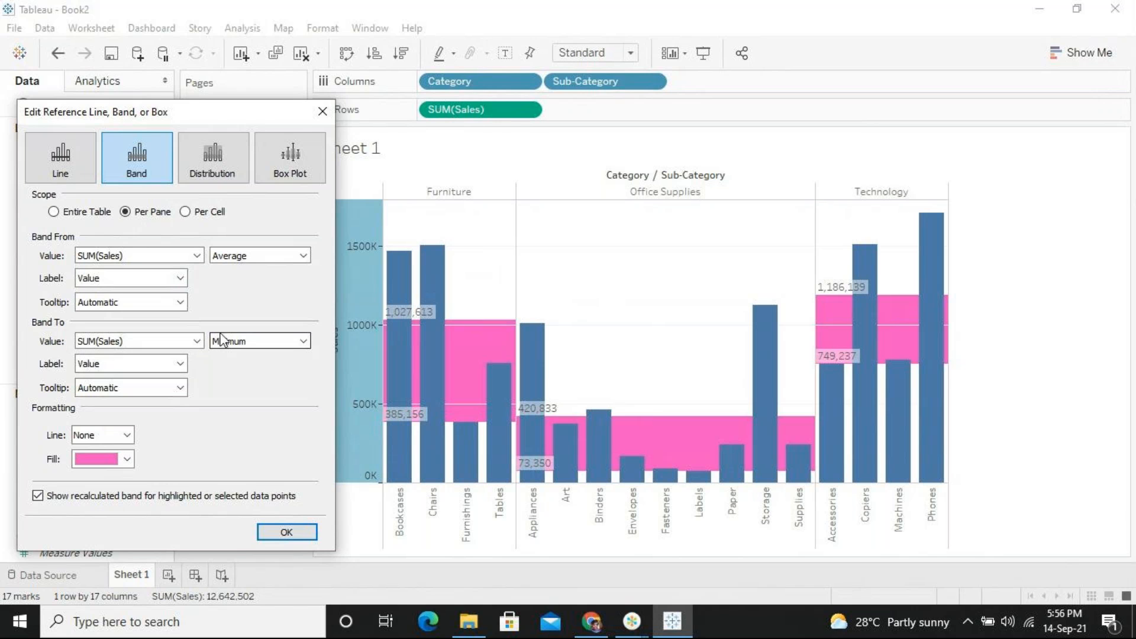
pyautogui.click(197, 341)
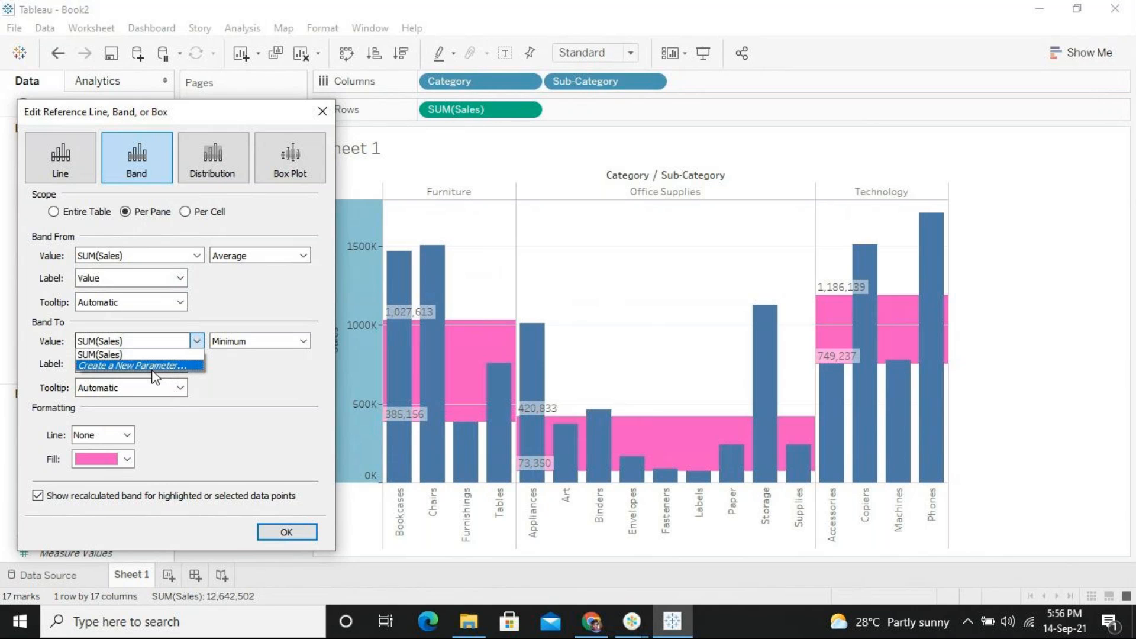
pyautogui.click(294, 407)
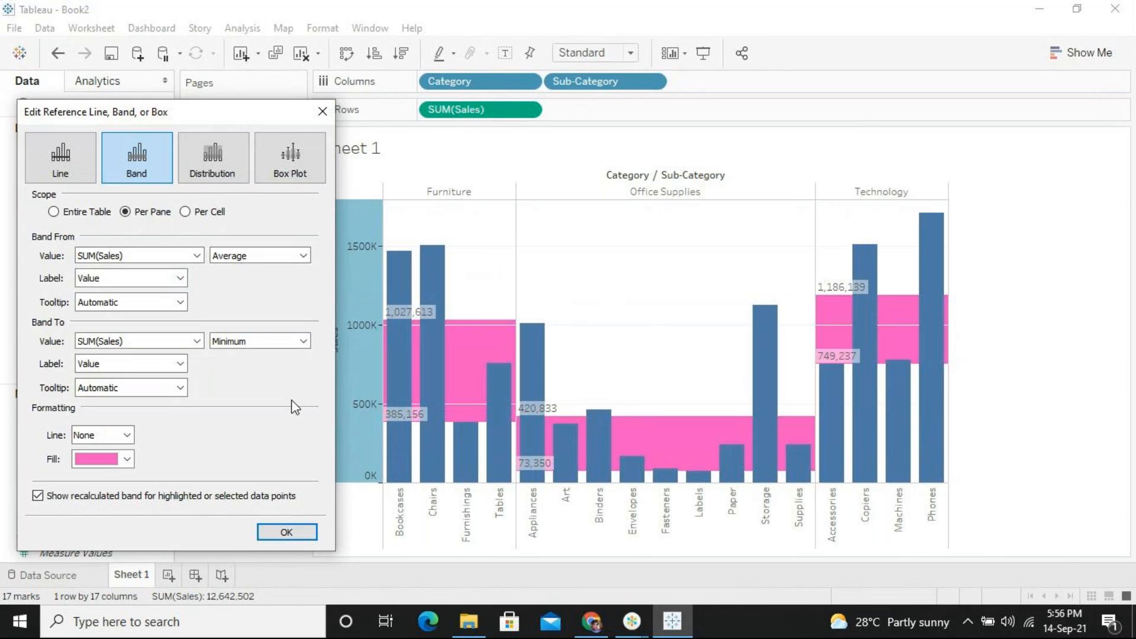
pyautogui.click(297, 537)
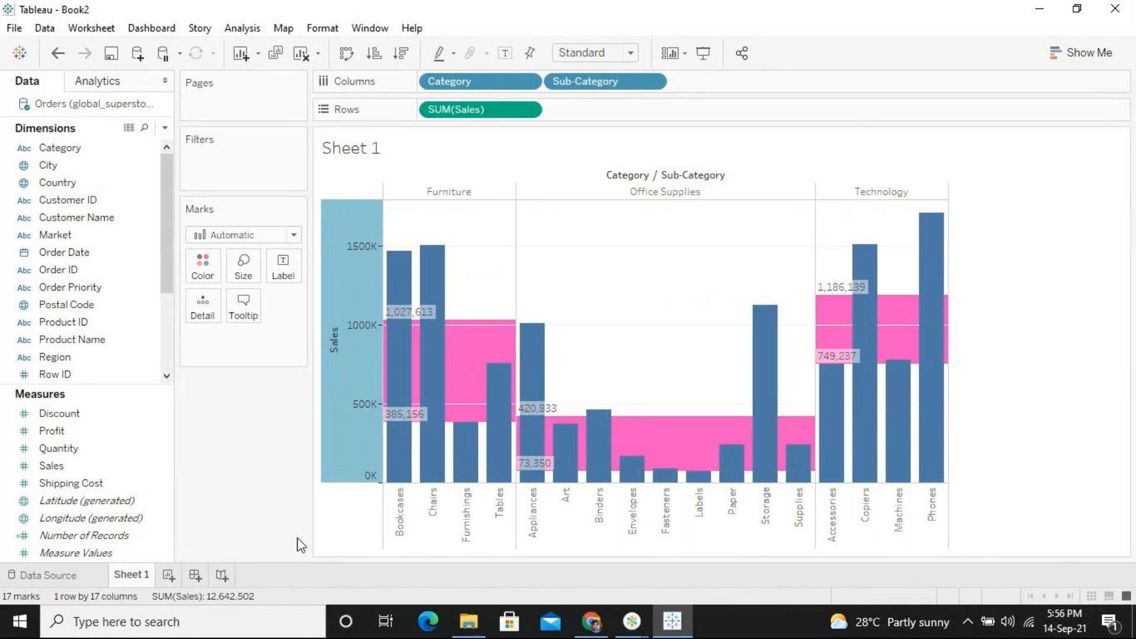
# Step: Save the workbook to the Desktop as a Tableau Workbook named "Reference line"
pyautogui.click(108, 55)
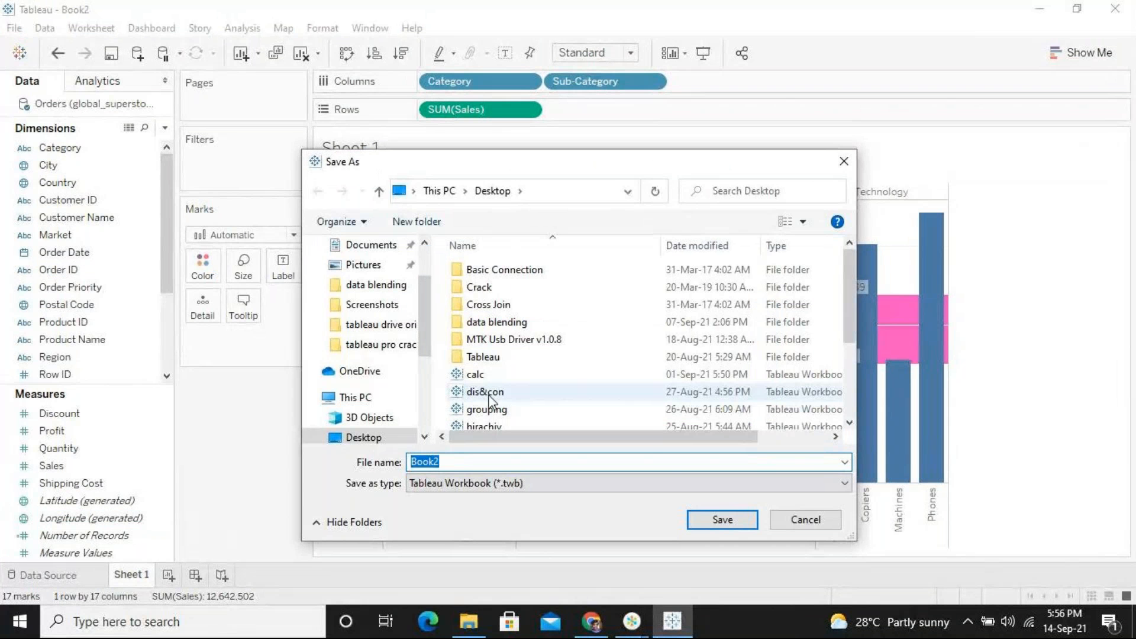
pyautogui.write('Rewdfer')
pyautogui.press('BackSpace')
pyautogui.press('BackSpace')
pyautogui.press('BackSpace')
pyautogui.press('BackSpace')
pyautogui.press('BackSpace')
pyautogui.write('fern')
pyautogui.press('BackSpace')
pyautogui.write('ence line')
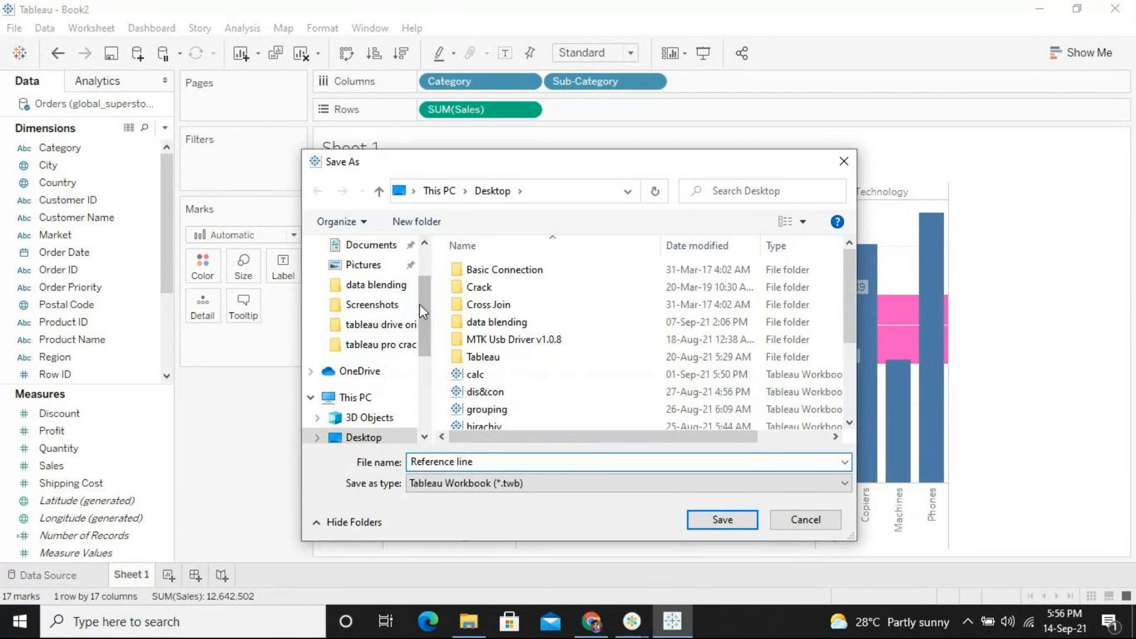
pyautogui.moveTo(423, 285); pyautogui.dragTo(421, 255)
pyautogui.click(373, 279)
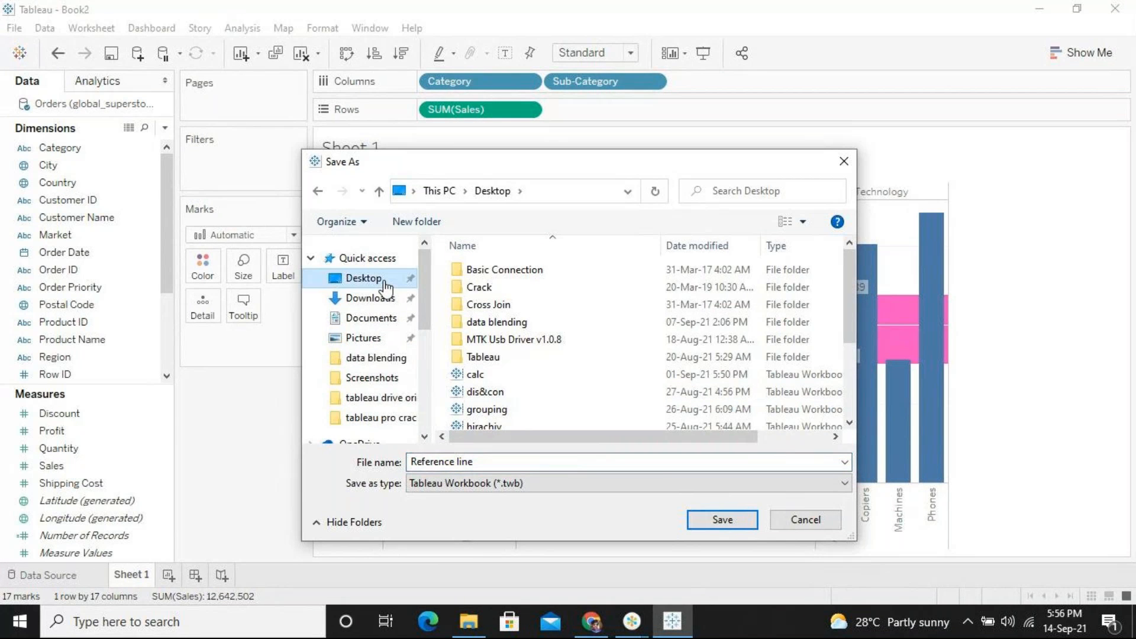
pyautogui.click(721, 521)
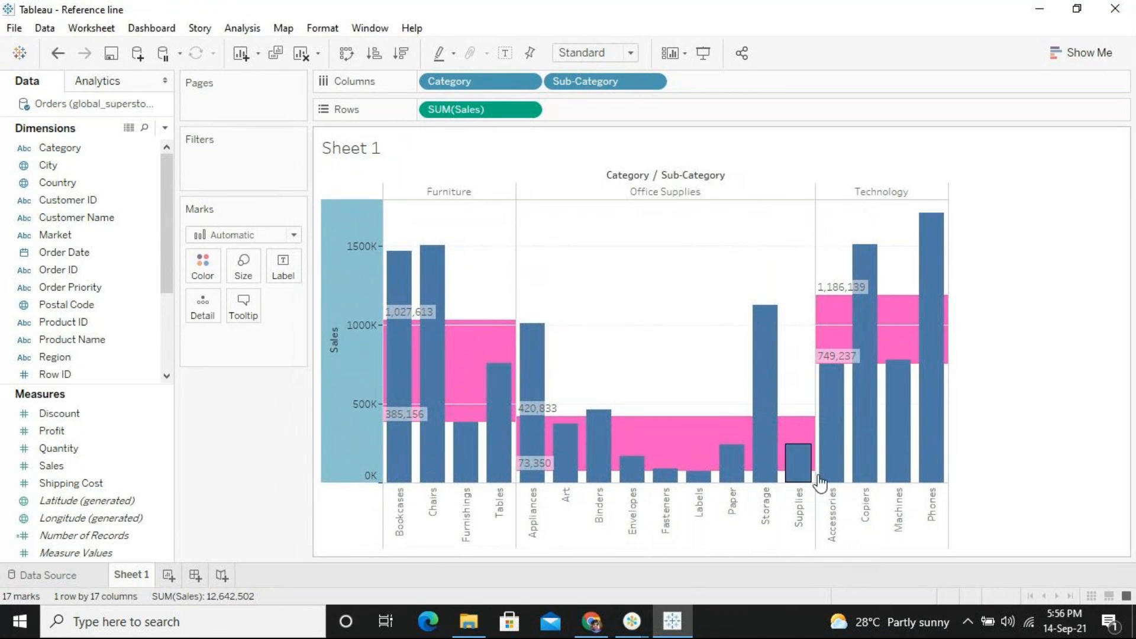
# Step: Close the Reference line workbook and exit Tableau
pyautogui.moveTo(820, 483)
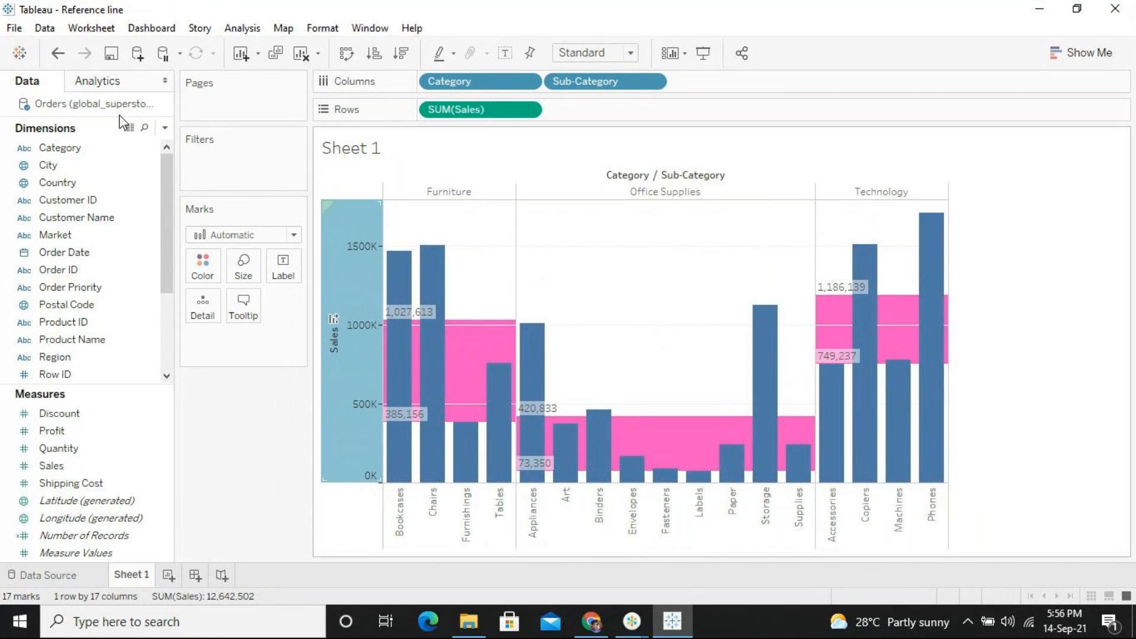
pyautogui.click(14, 28)
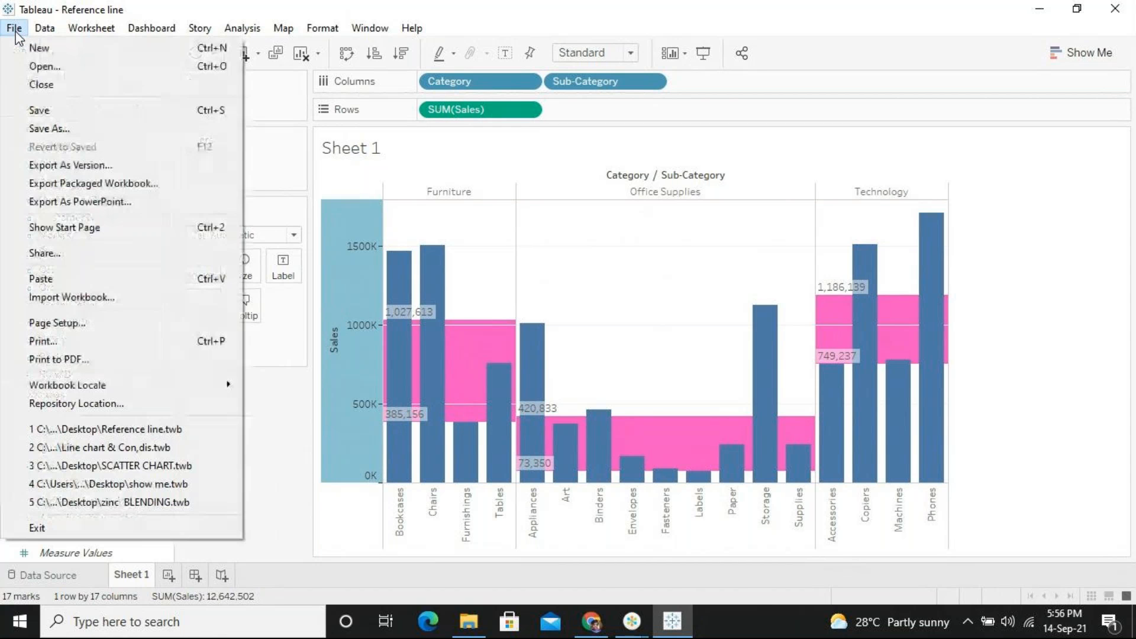
pyautogui.click(120, 84)
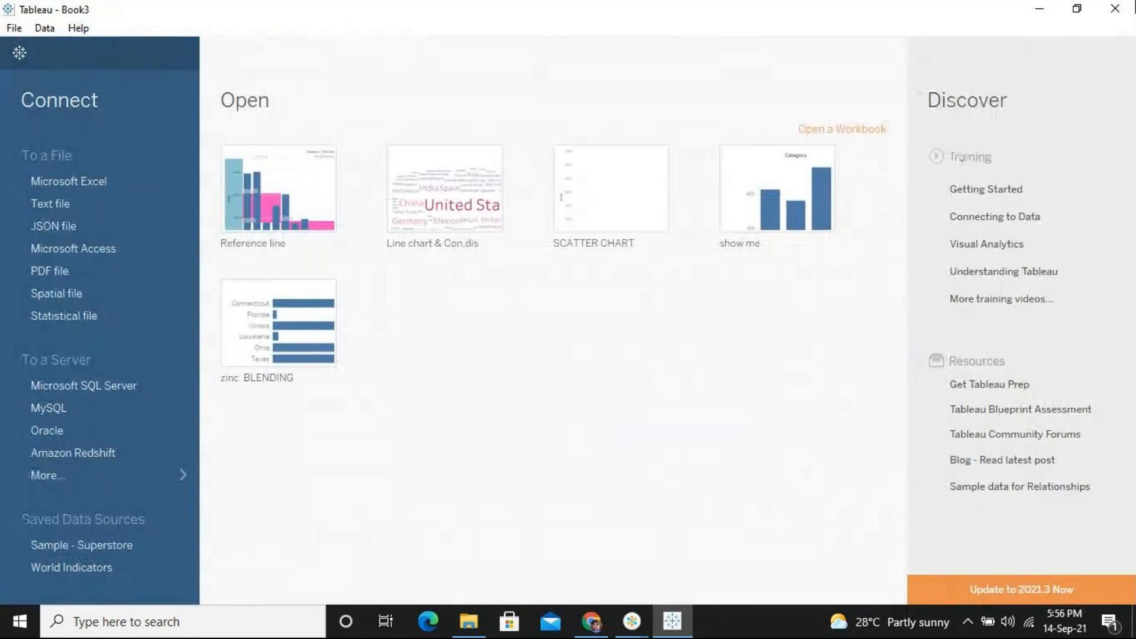
pyautogui.click(1115, 9)
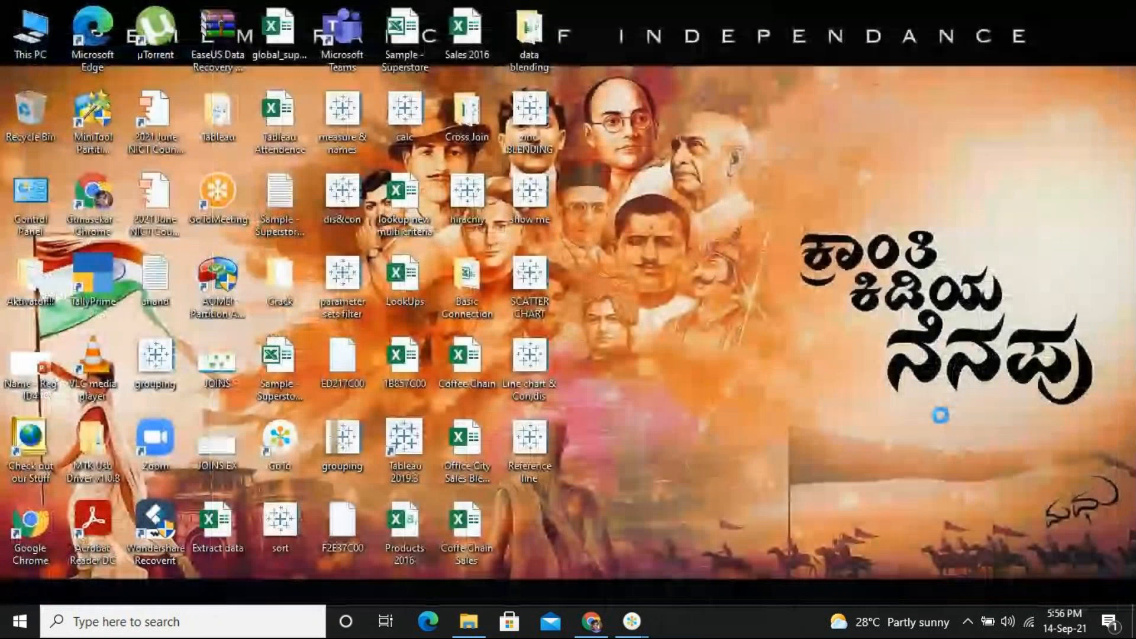
pyautogui.rightClick(800, 166)
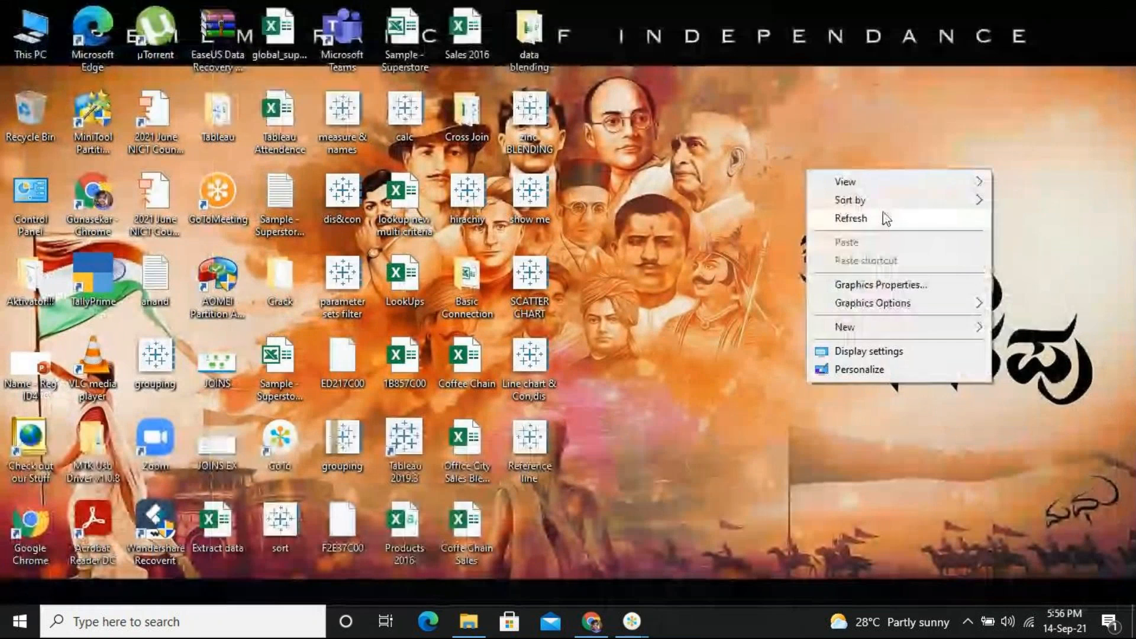
pyautogui.click(882, 217)
pyautogui.rightClick(887, 218)
pyautogui.click(921, 262)
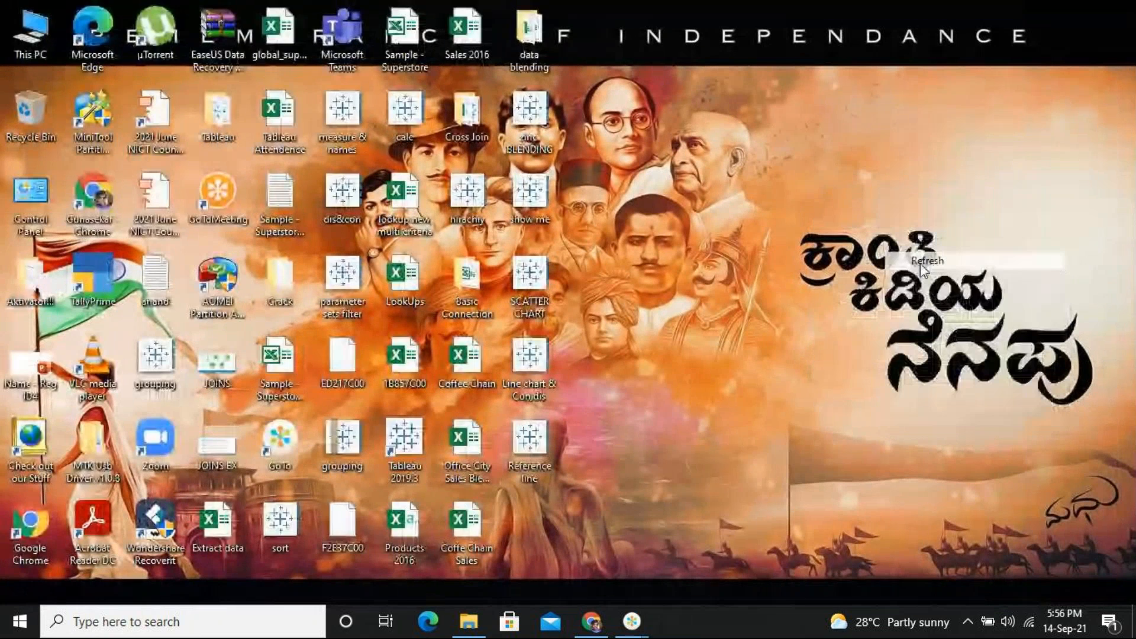
pyautogui.rightClick(921, 265)
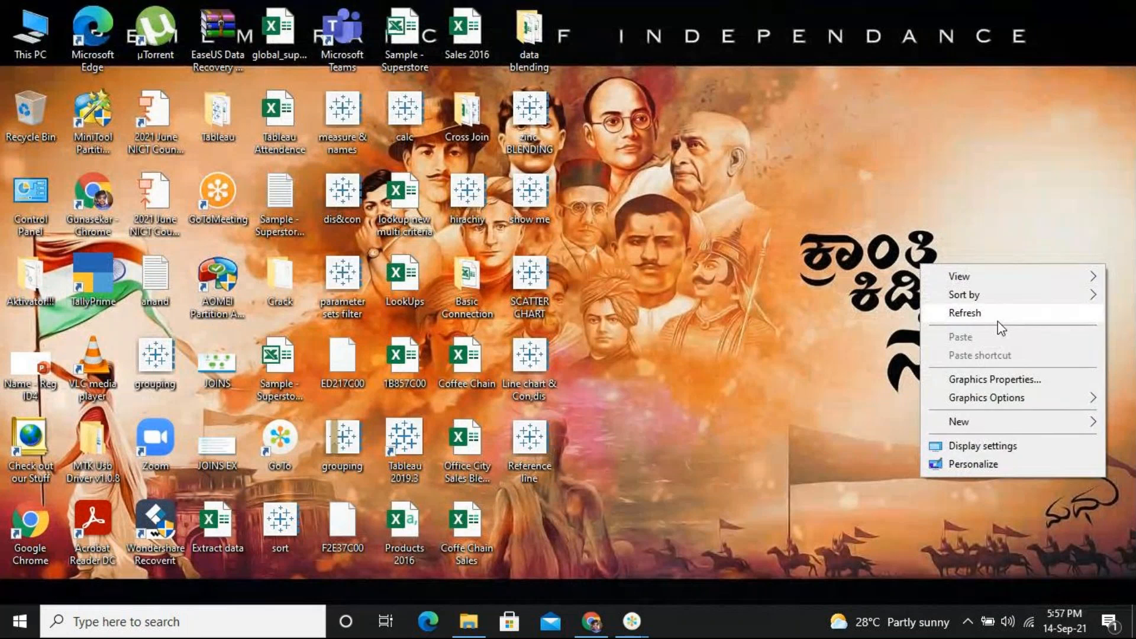
pyautogui.click(998, 323)
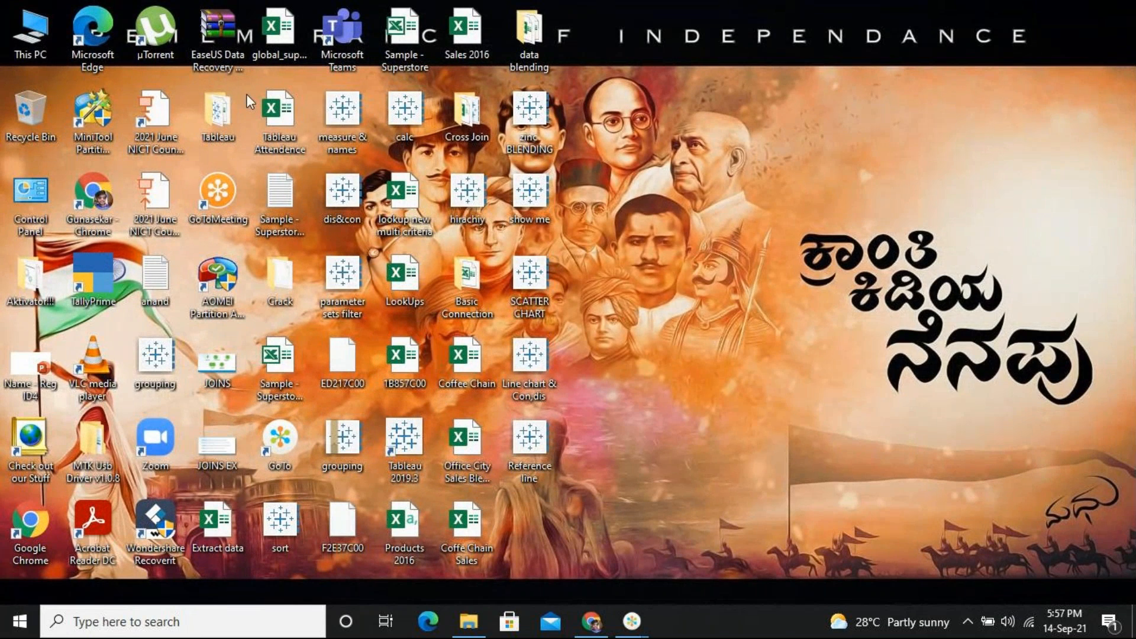
# Step: Open the Tableau Attendence workbook from the desktop in Excel and enter the date header 14-Sep in cell S1
pyautogui.doubleClick(267, 113)
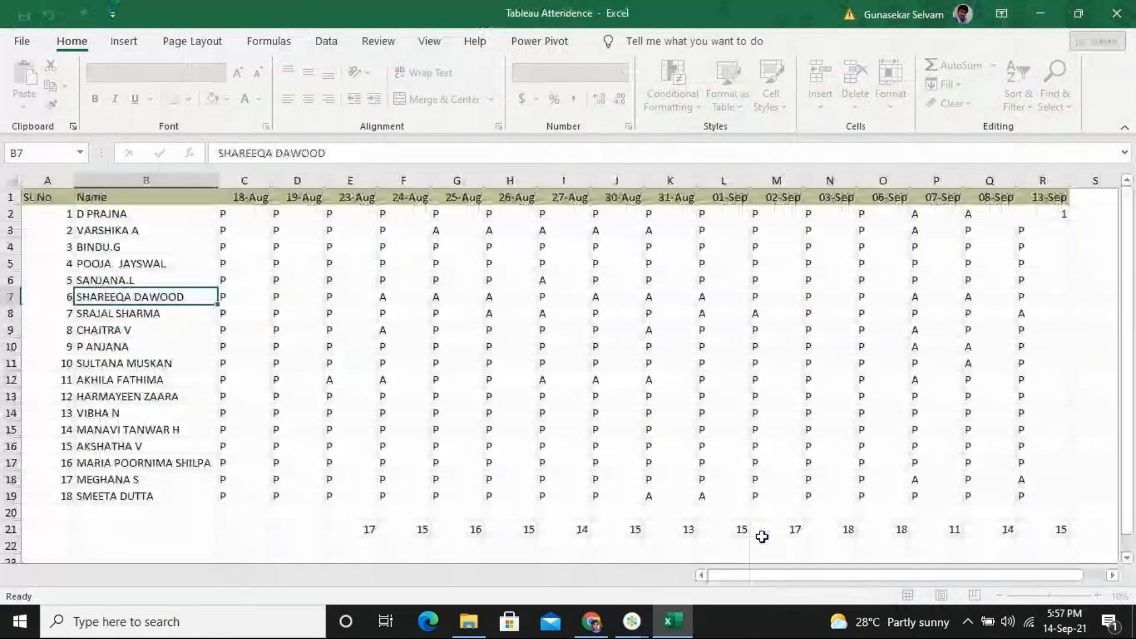
pyautogui.click(1095, 202)
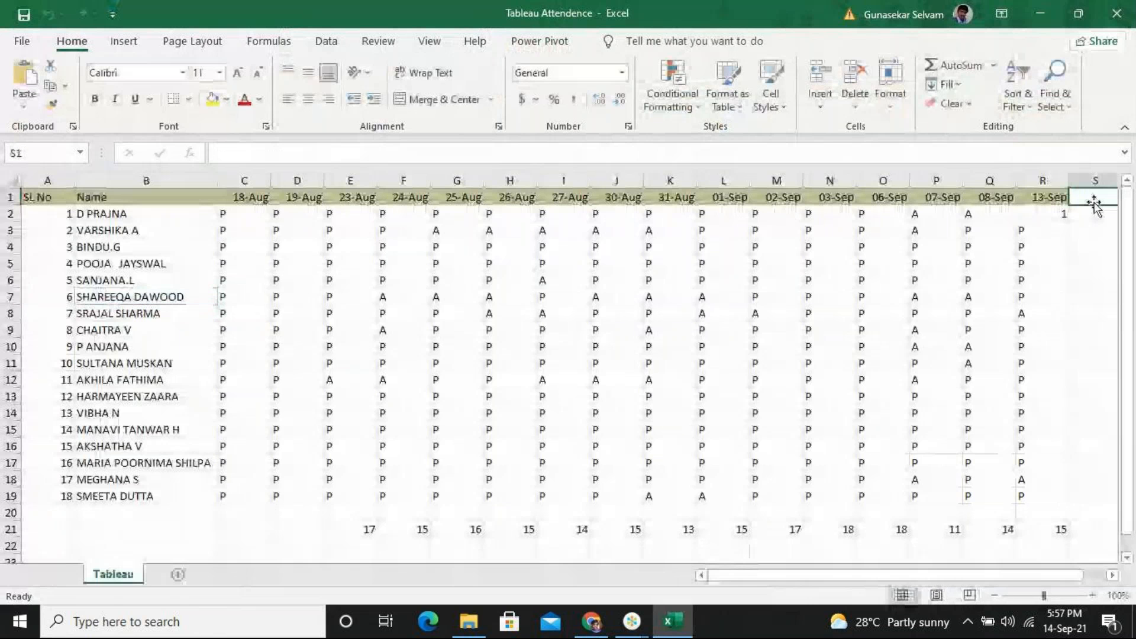
pyautogui.hscroll(1, 1094, 205)
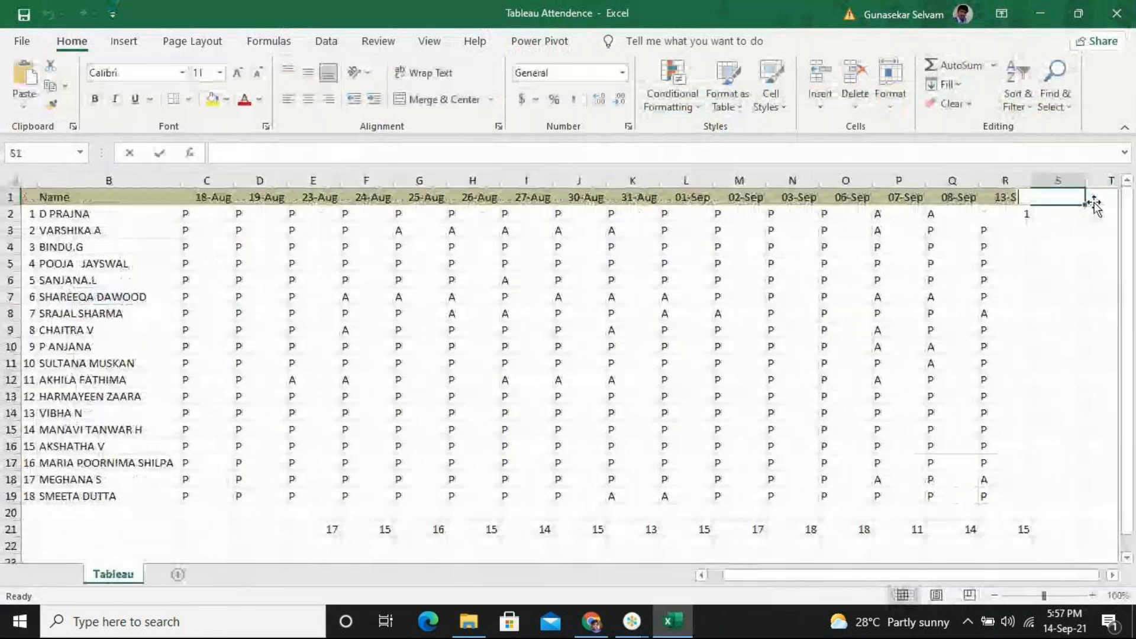
pyautogui.write('14')
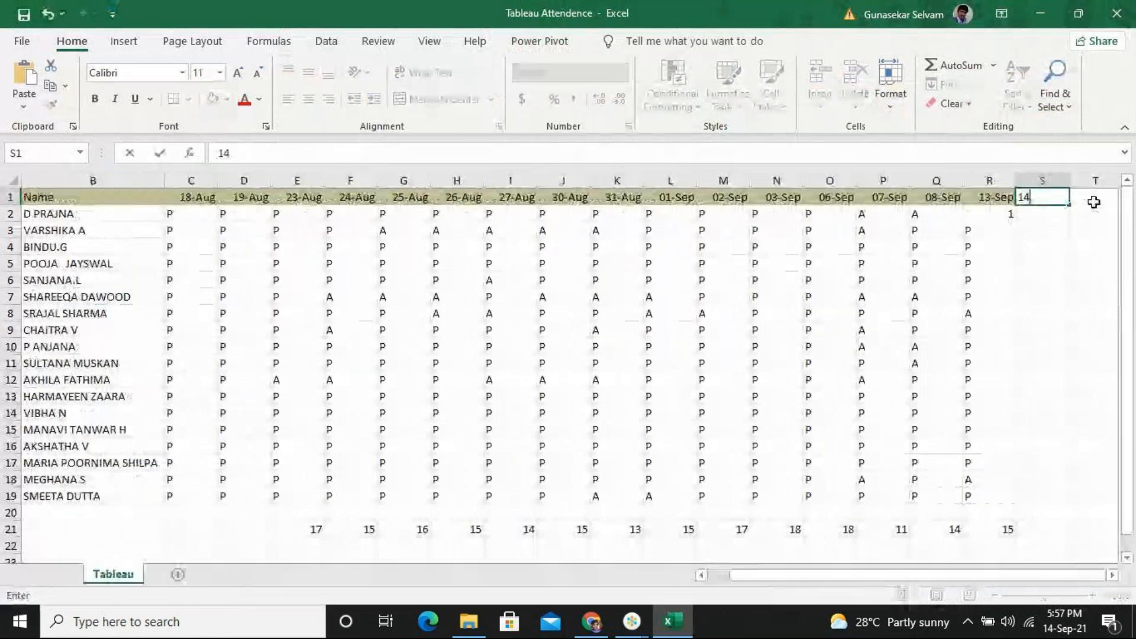
pyautogui.write('-')
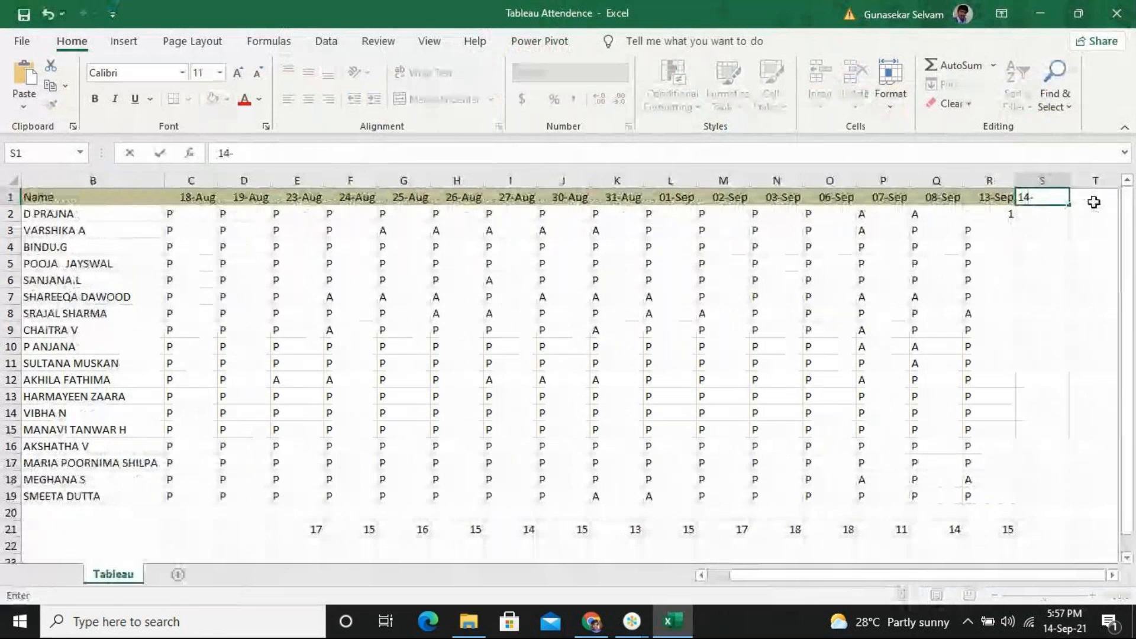
pyautogui.write('Sep')
pyautogui.press('Return')
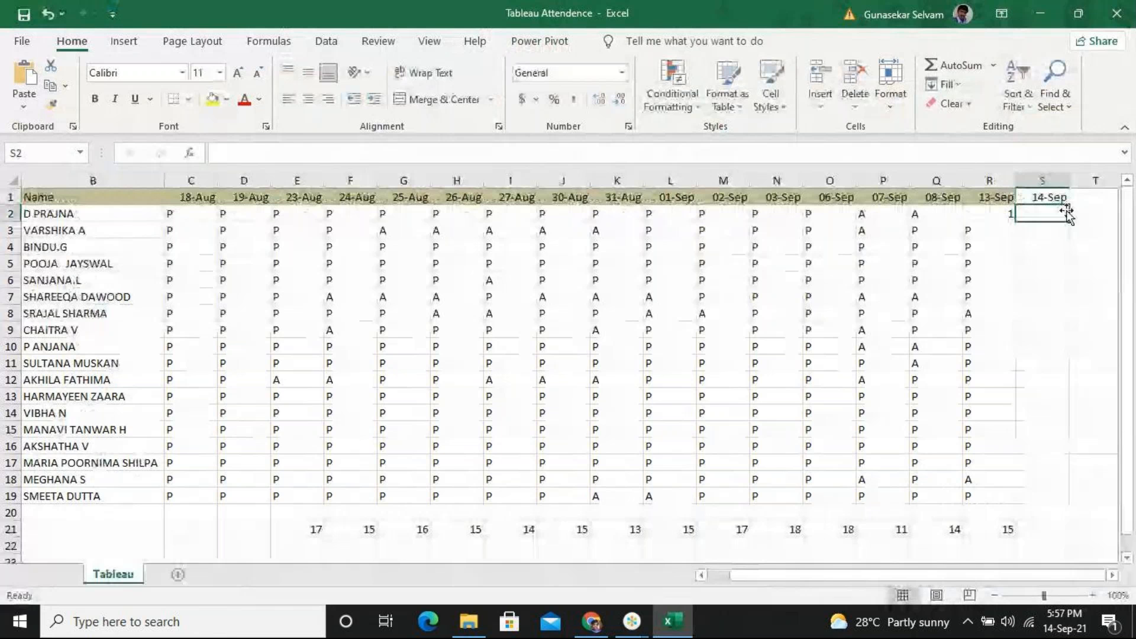
# Step: Extend the date header row's fill formatting to the 14-Sep header in cell S1
pyautogui.click(1041, 204)
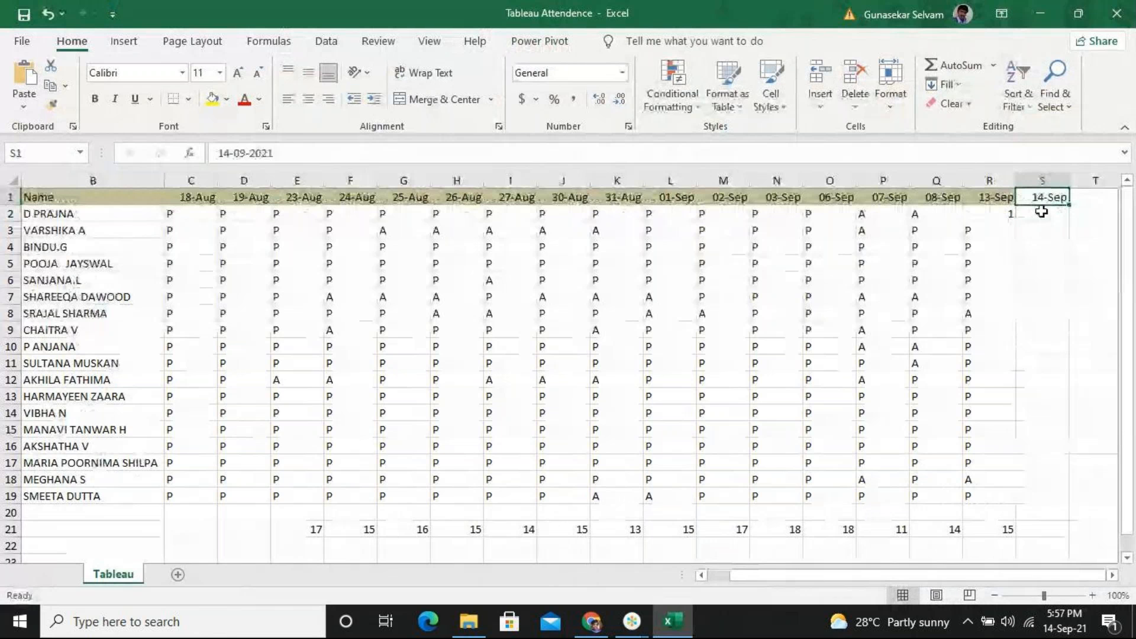
pyautogui.moveTo(1042, 211); pyautogui.dragTo(1011, 198)
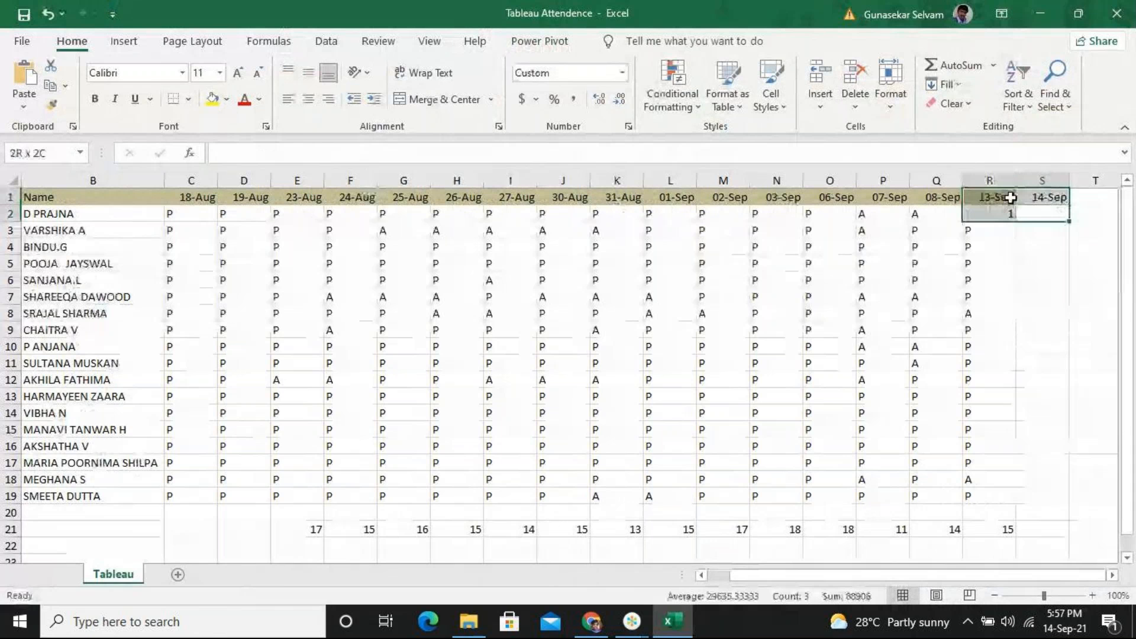
pyautogui.moveTo(1011, 197); pyautogui.dragTo(1059, 214)
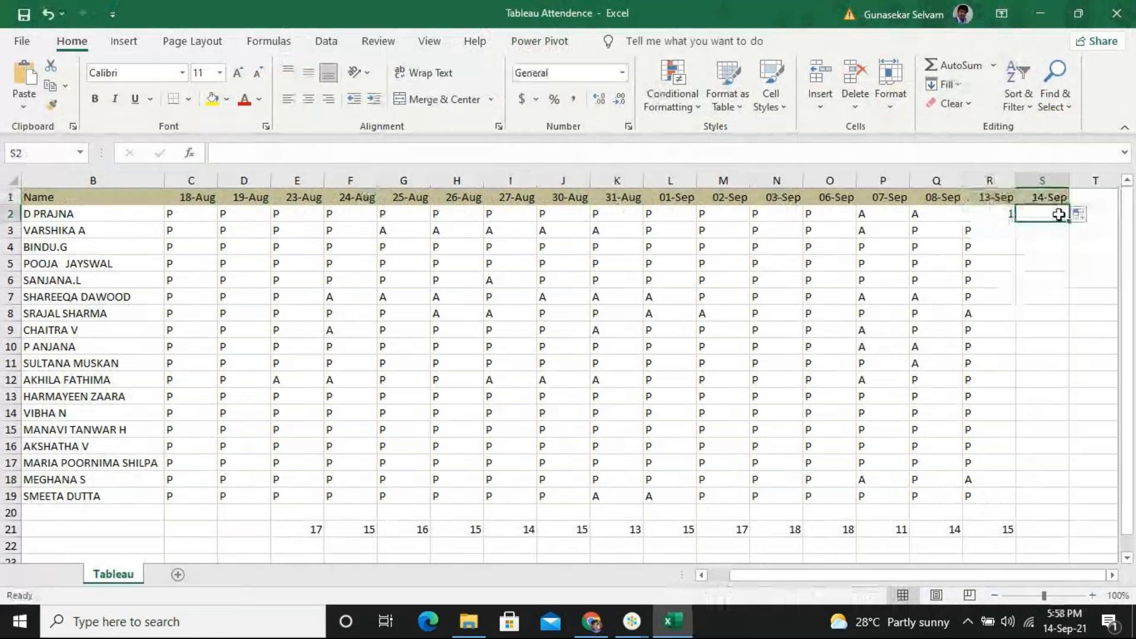
# Step: Enter P in cells S2 through S5 to mark the first four students present on 14-Sep
pyautogui.write('p')
pyautogui.click(1060, 214)
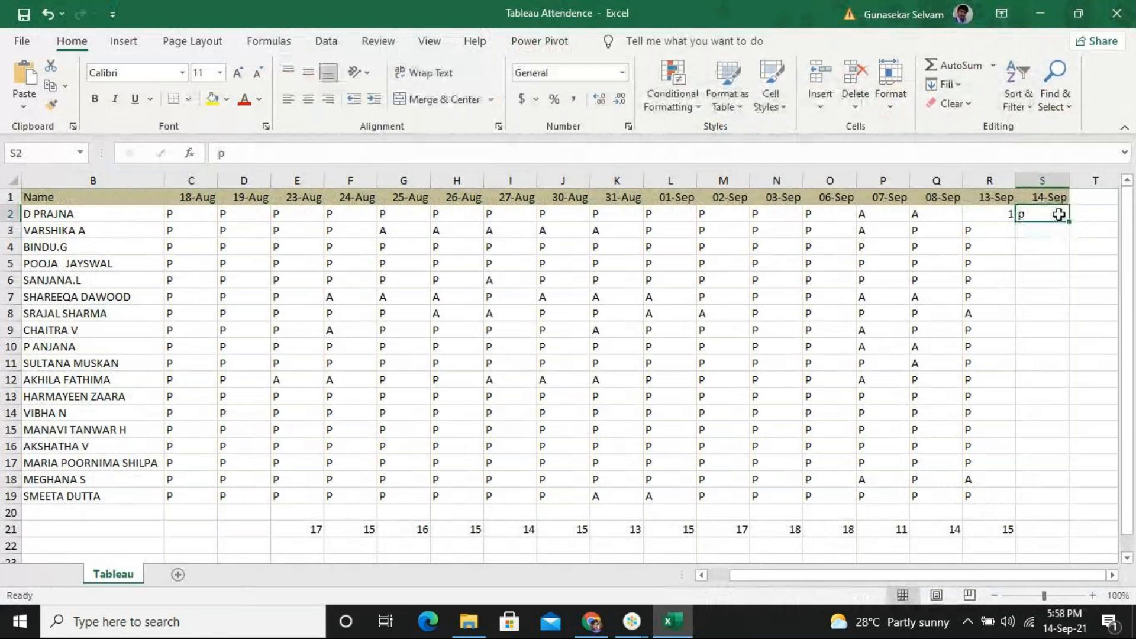
pyautogui.press('Return')
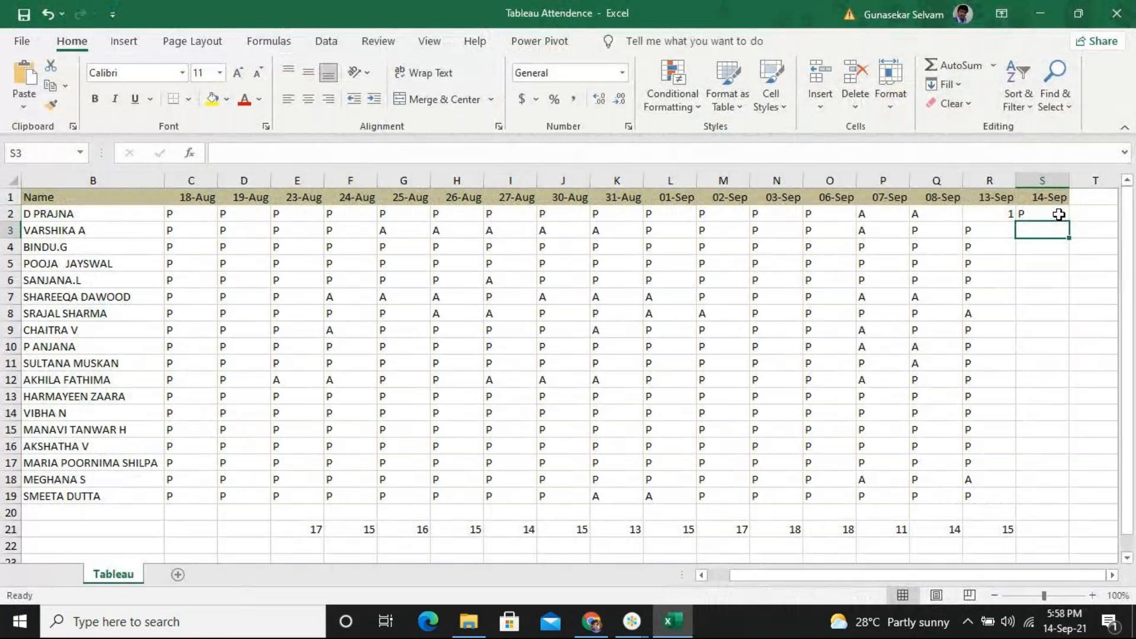
pyautogui.write('p')
pyautogui.press('Return')
pyautogui.write('p')
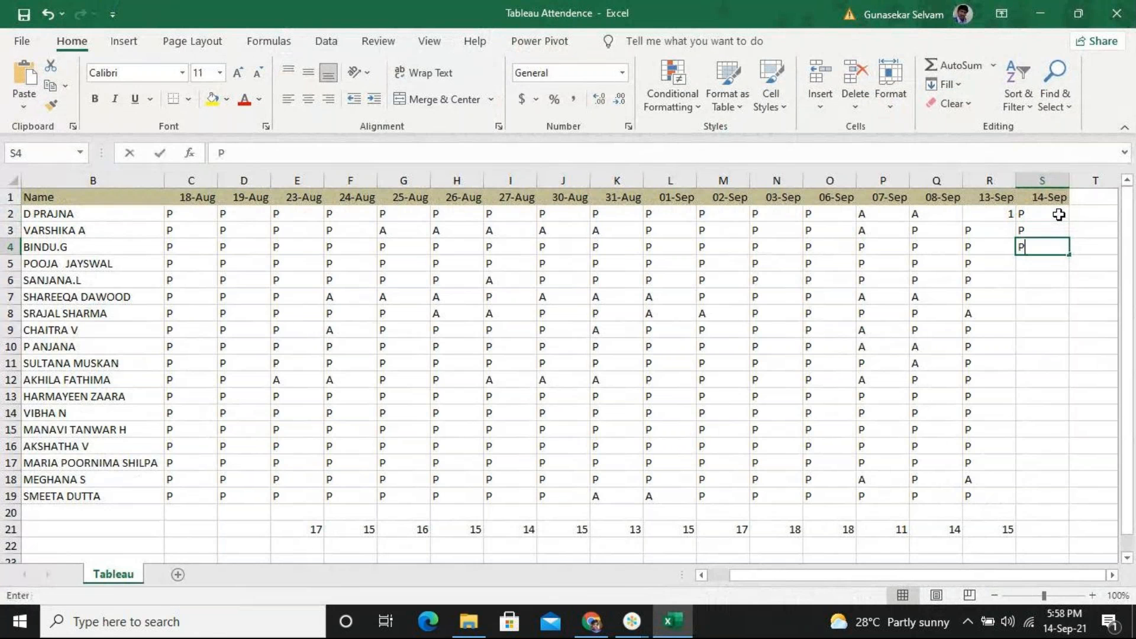
pyautogui.press('Return')
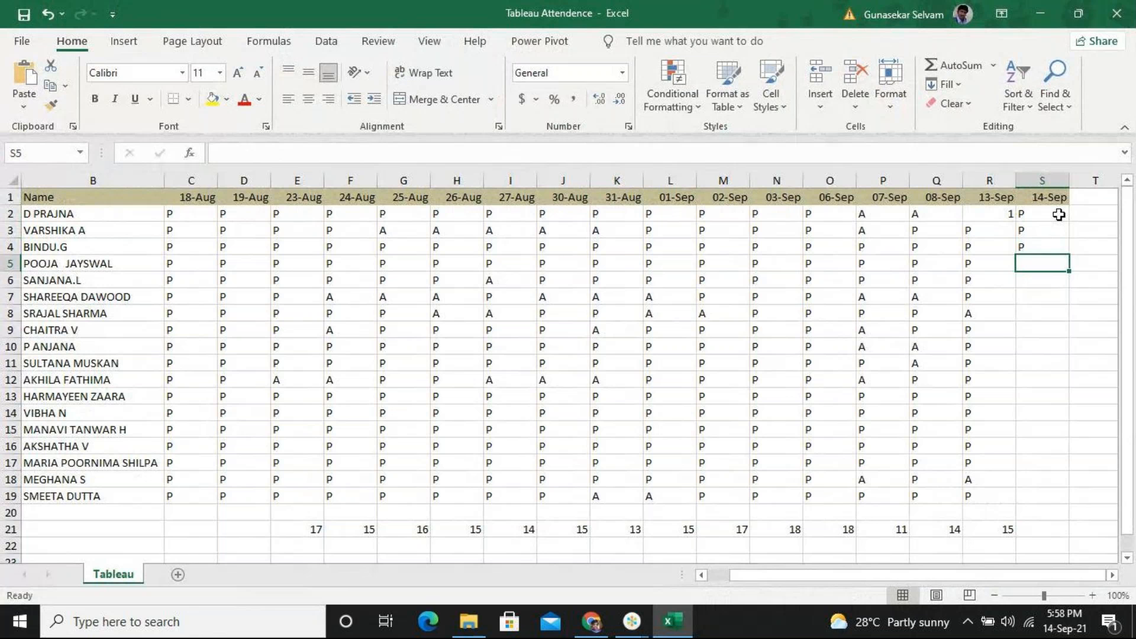
pyautogui.write('p')
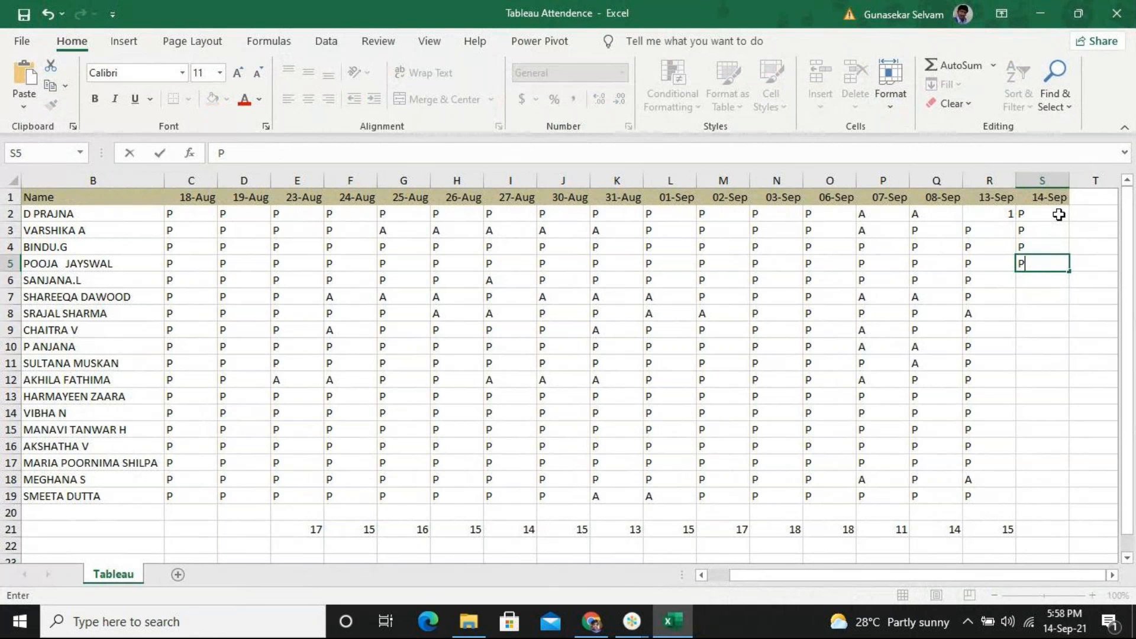
pyautogui.press('Return')
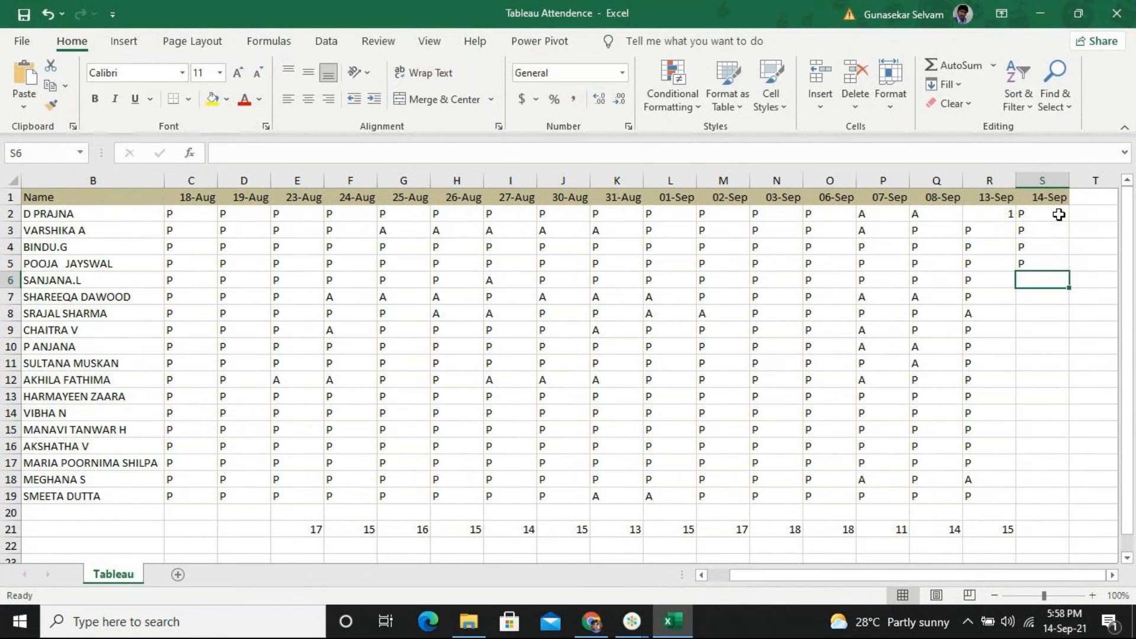
# Step: Enter P for the remaining students in cells S6 through S19 of the 14-Sep column
pyautogui.write('p p p p p p p p')
pyautogui.press('Return')
pyautogui.write('p p p p pp')
pyautogui.press('Return')
pyautogui.press('Up')
pyautogui.press('F2')
pyautogui.press('BackSpace')
pyautogui.press('Return')
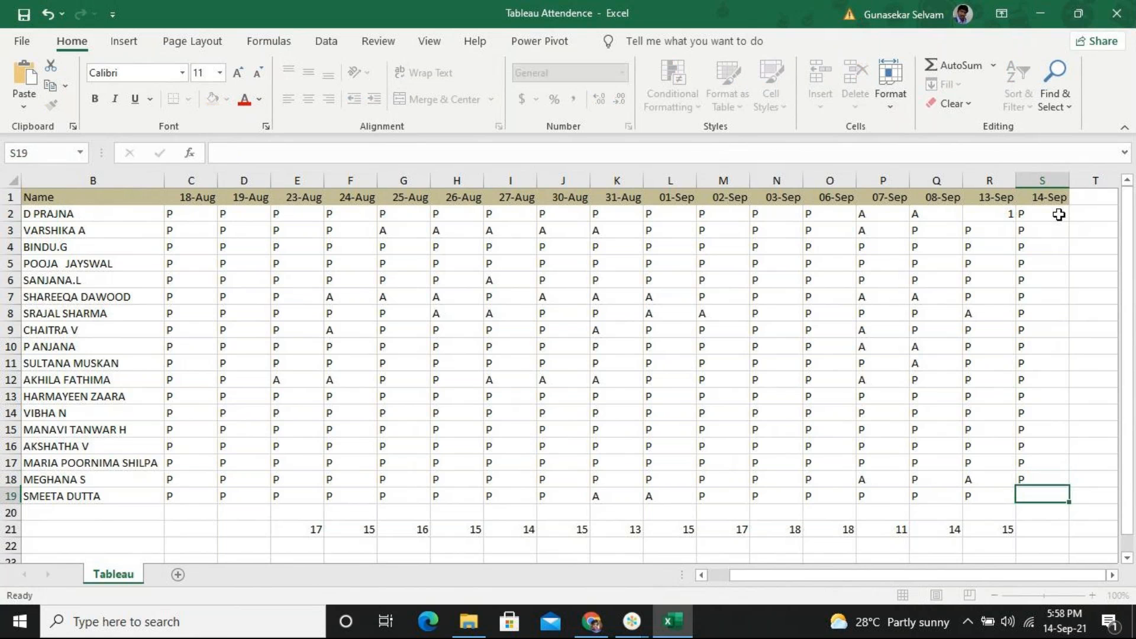
pyautogui.write('p')
pyautogui.press('Return')
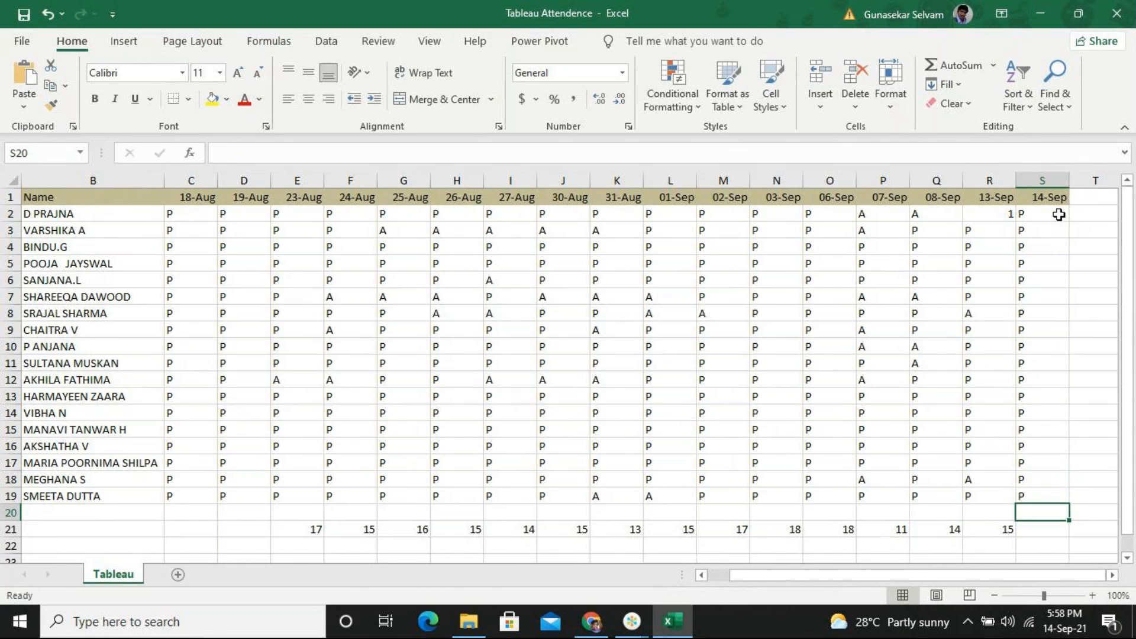
# Step: Mark the student in row 6 absent on 14-Sep by setting cell S6 to A
pyautogui.press('Up')
pyautogui.press('Up')
pyautogui.click(1042, 279)
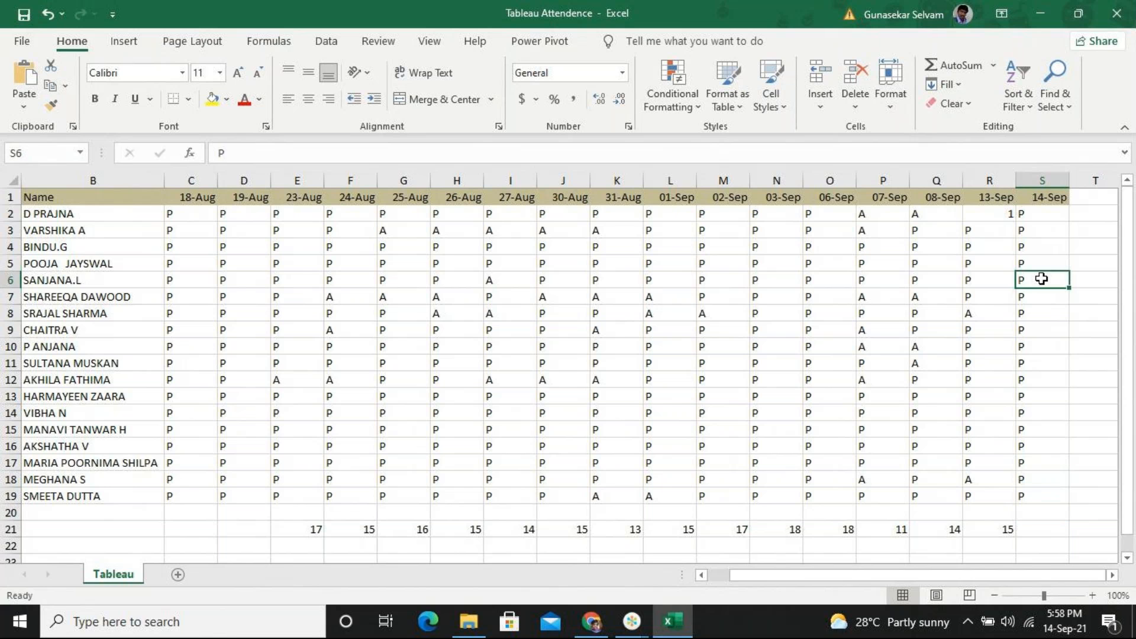
pyautogui.write('A')
pyautogui.press('Return')
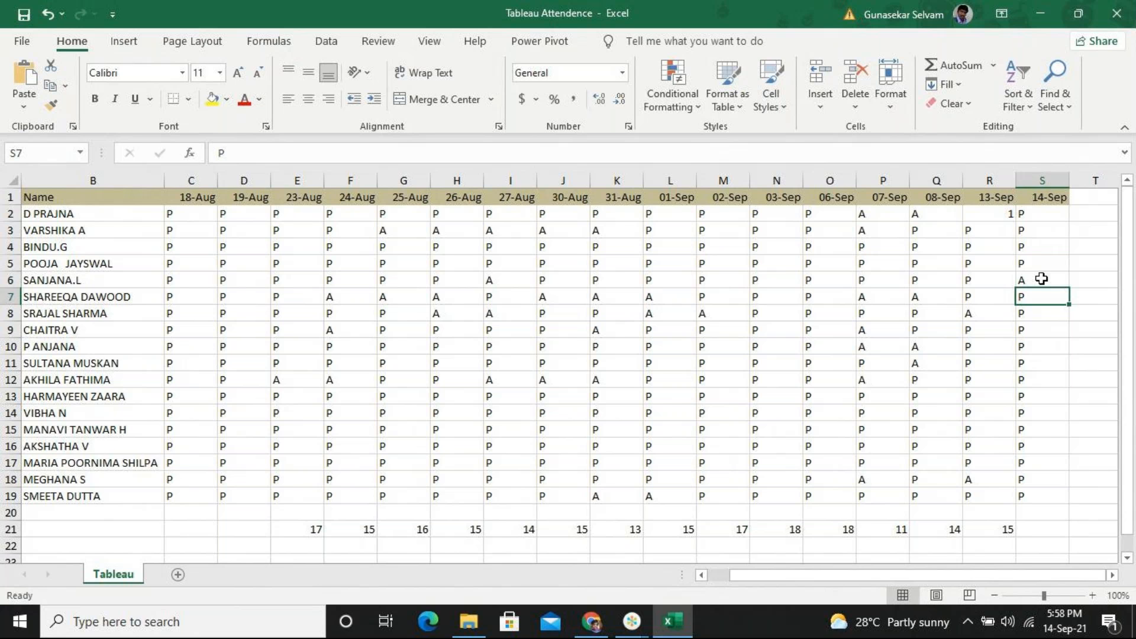
# Step: Mark the student in row 9 absent on 14-Sep by setting cell S9 to A
pyautogui.press('Down')
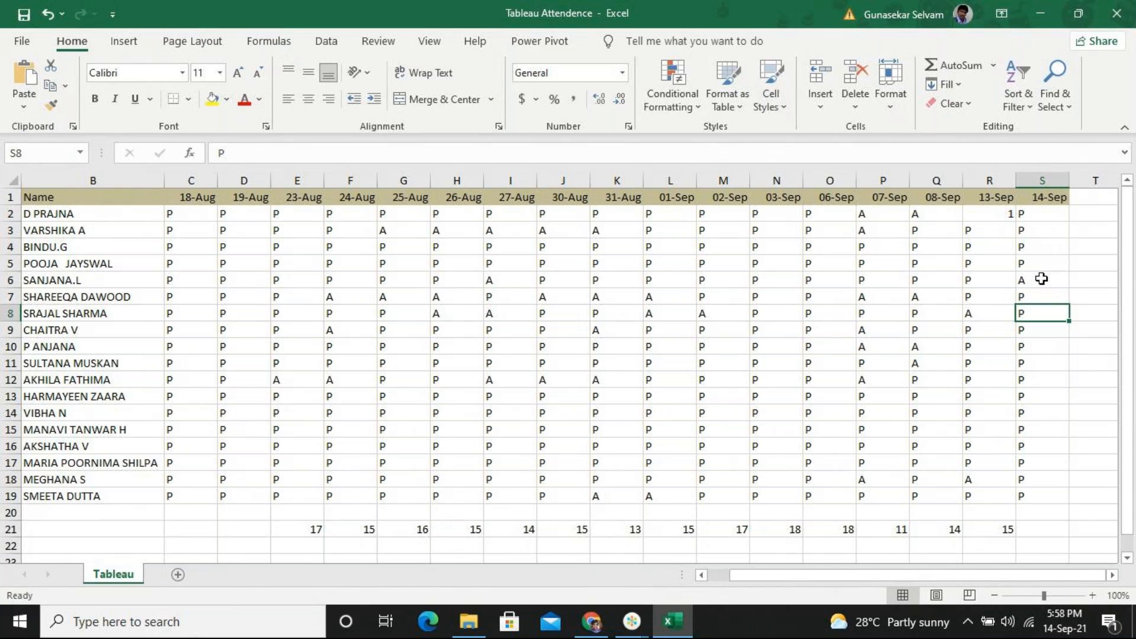
pyautogui.press('Down')
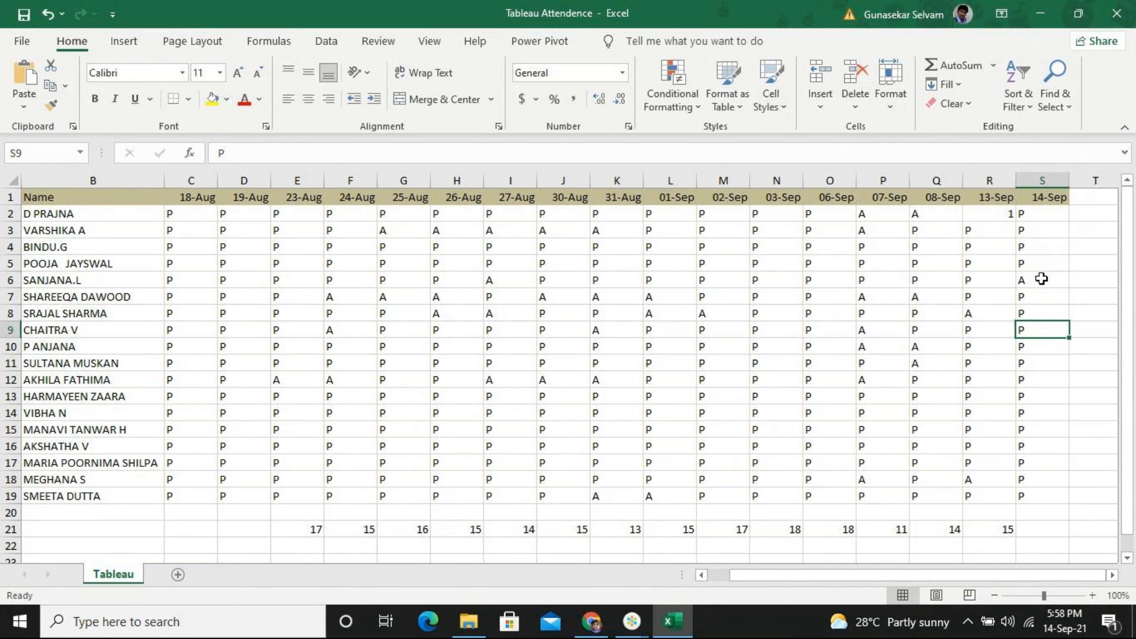
pyautogui.write('A')
pyautogui.press('Return')
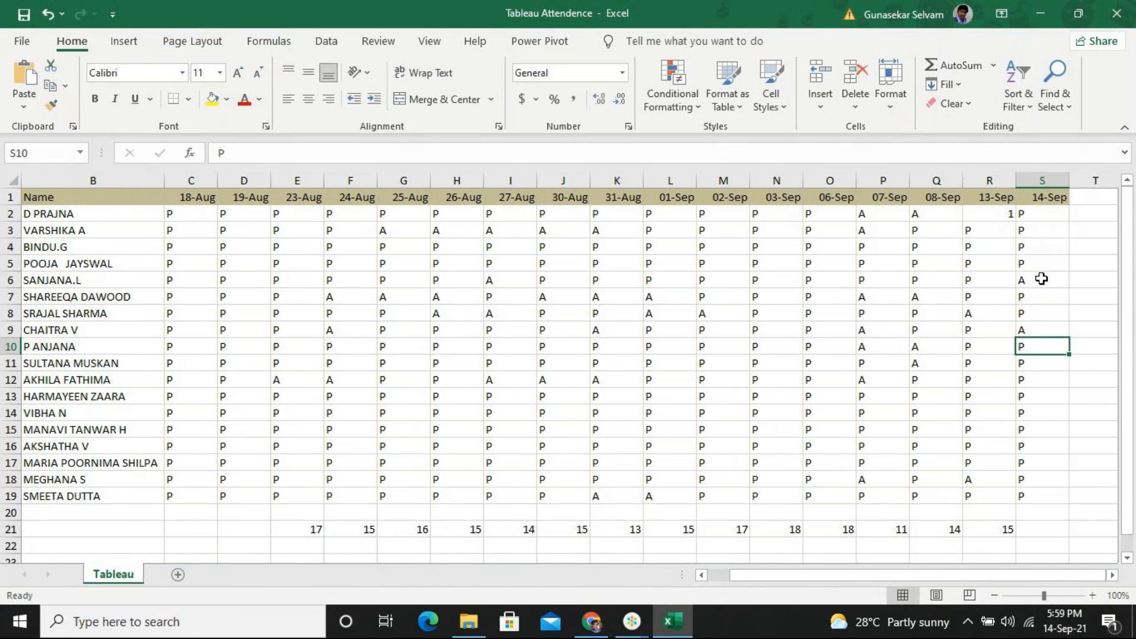
# Step: Go through the 14-Sep entries down to row 19, set cell S19 to A and save the workbook
pyautogui.press('Return')
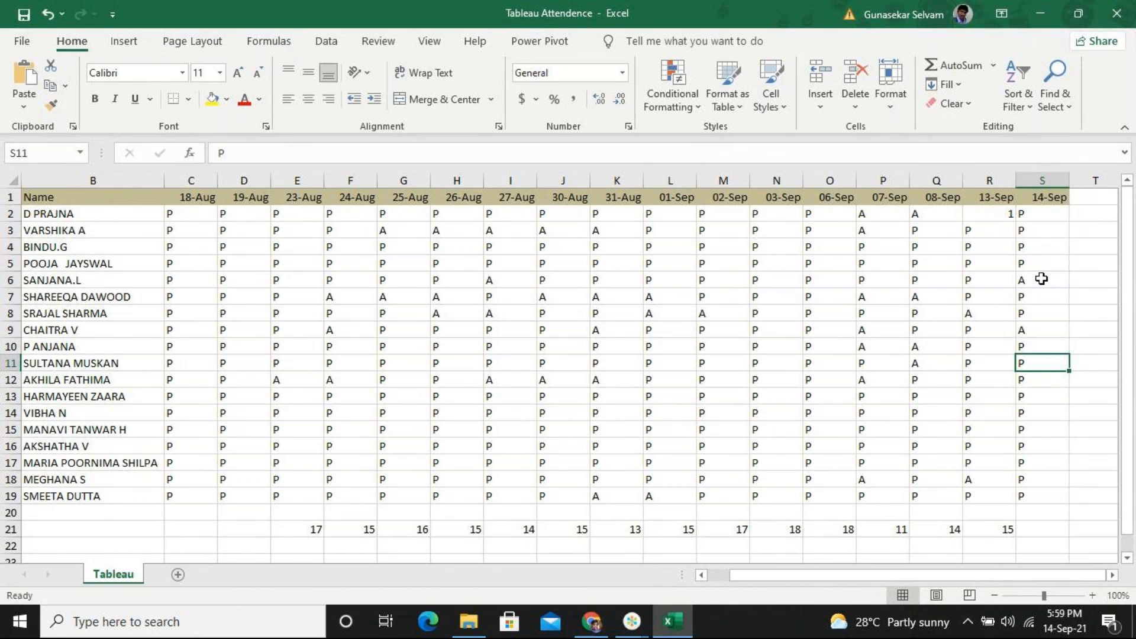
pyautogui.press('Return')
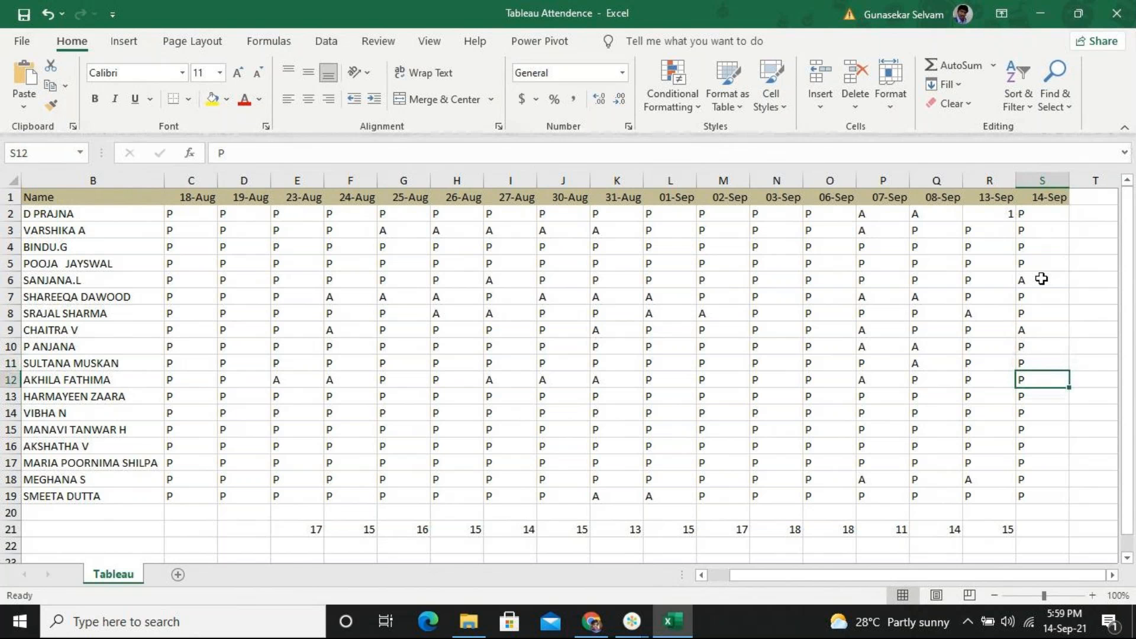
pyautogui.press('Down')
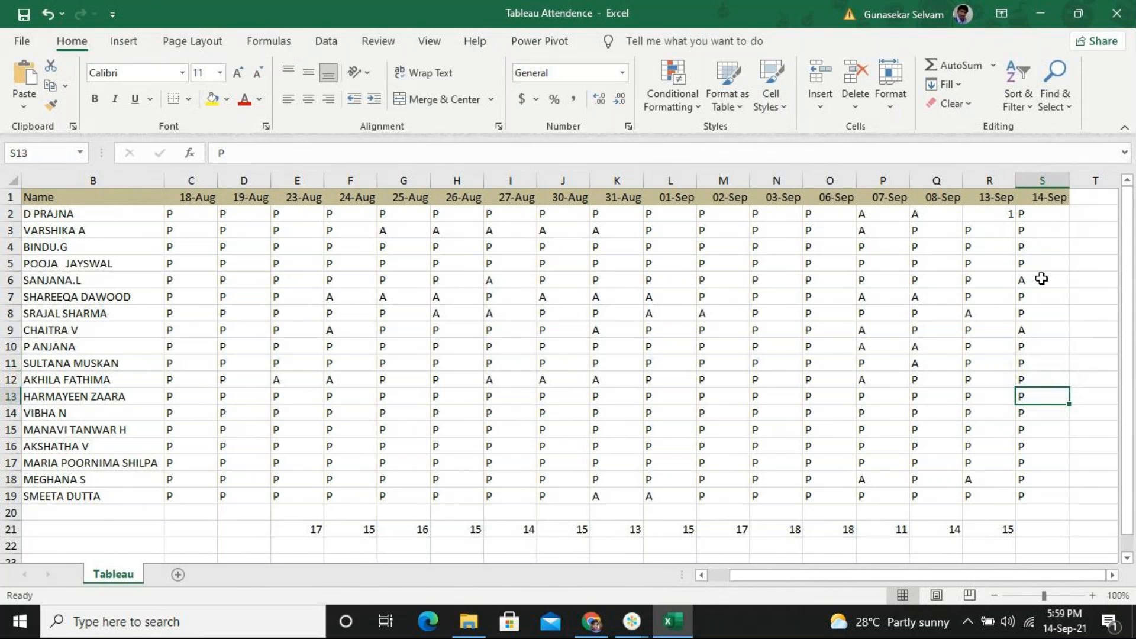
pyautogui.press('Down')
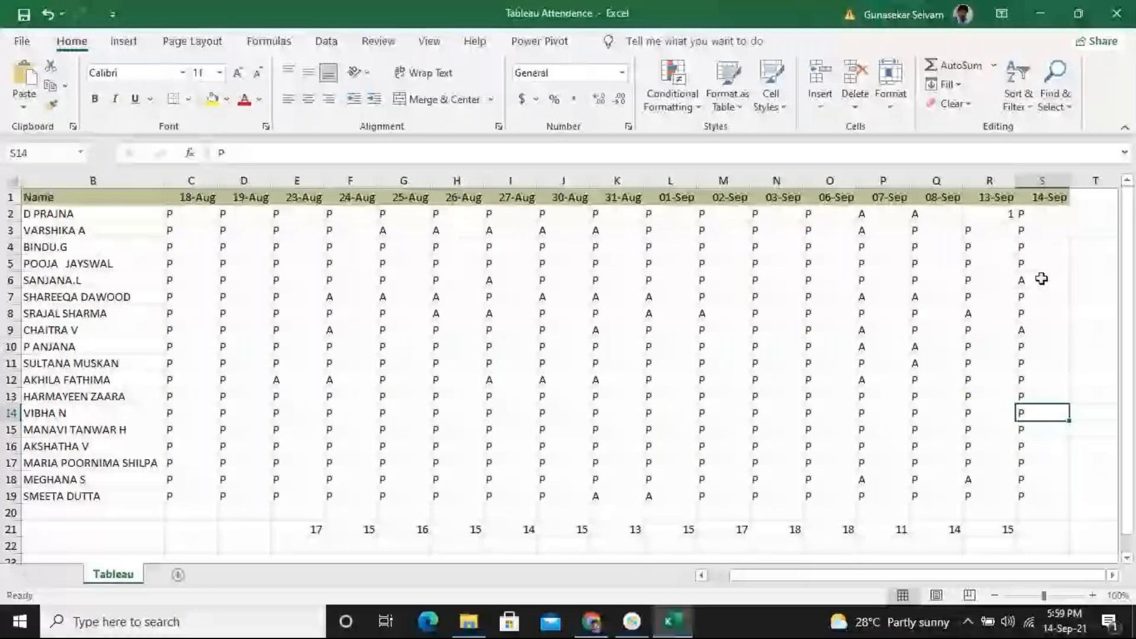
pyautogui.press('Down')
pyautogui.press('Down')
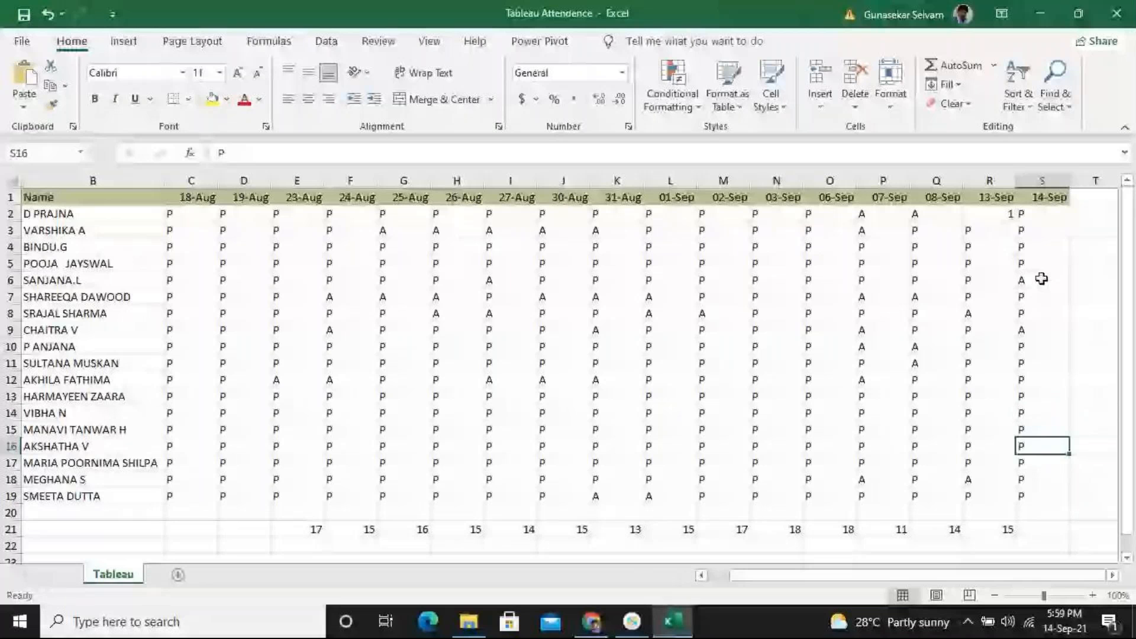
pyautogui.press('Down')
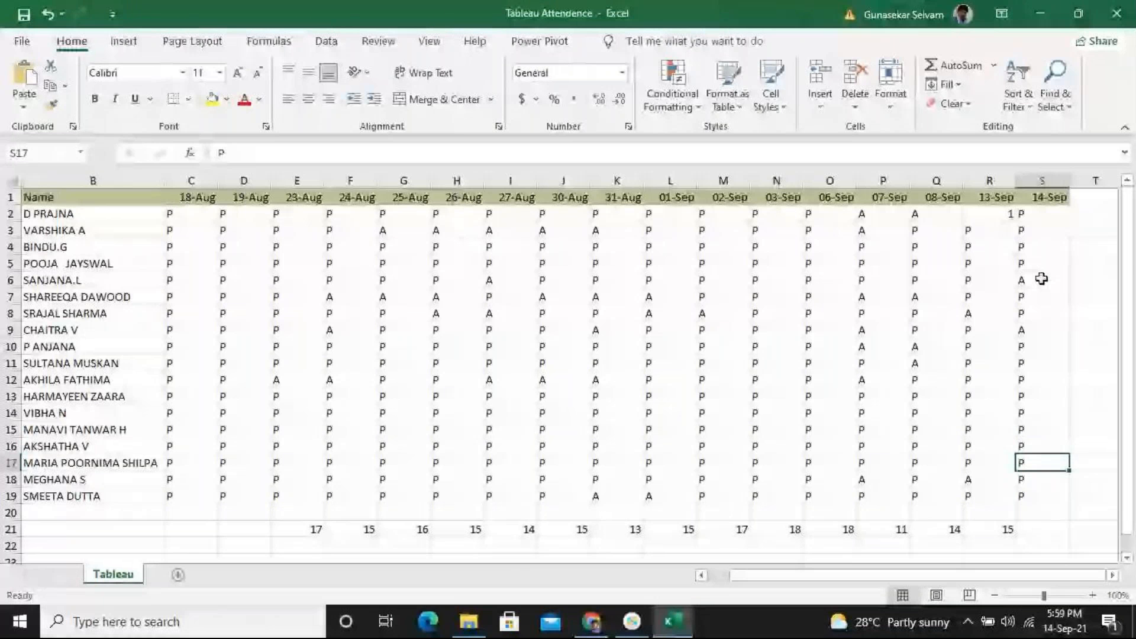
pyautogui.press('Down')
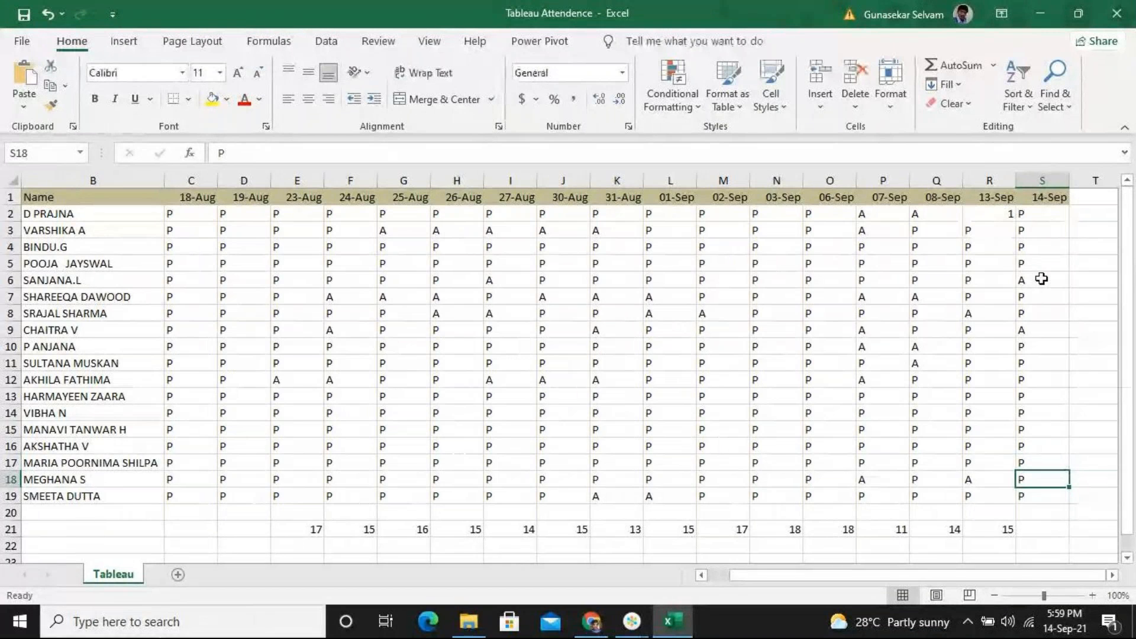
pyautogui.press('Down')
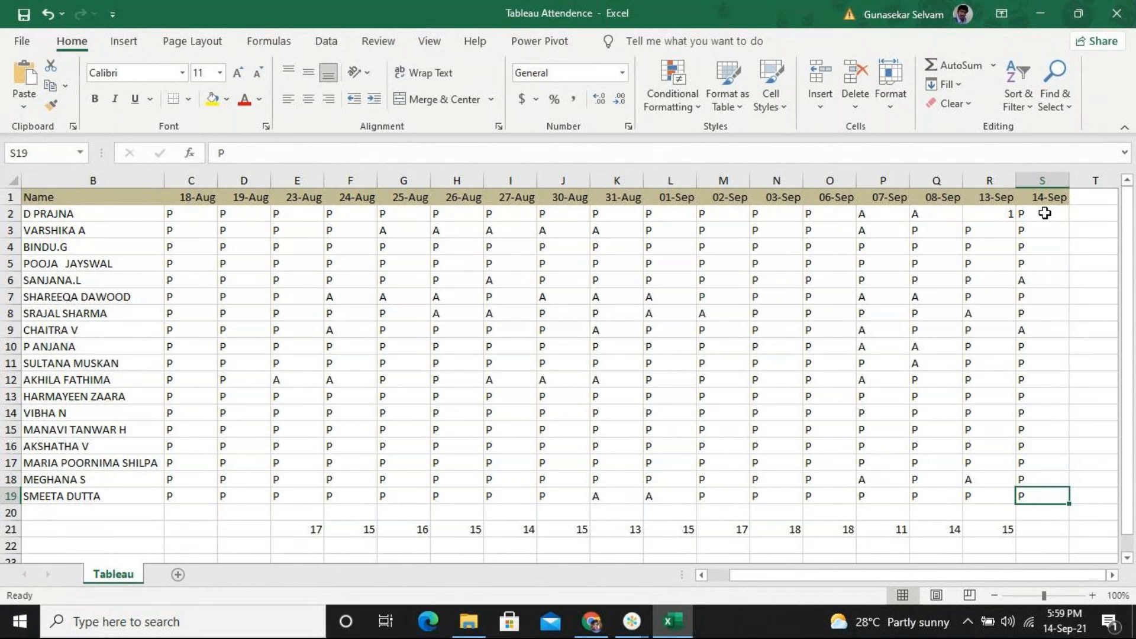
pyautogui.write('A')
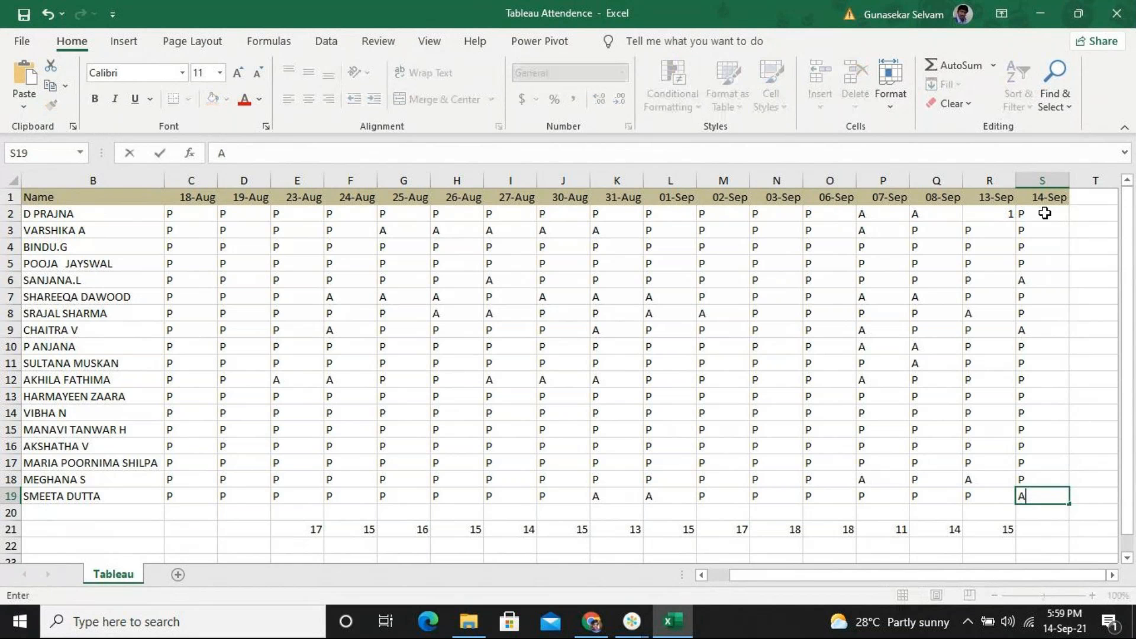
pyautogui.press('Return')
pyautogui.hotkey('ctrl', 's')
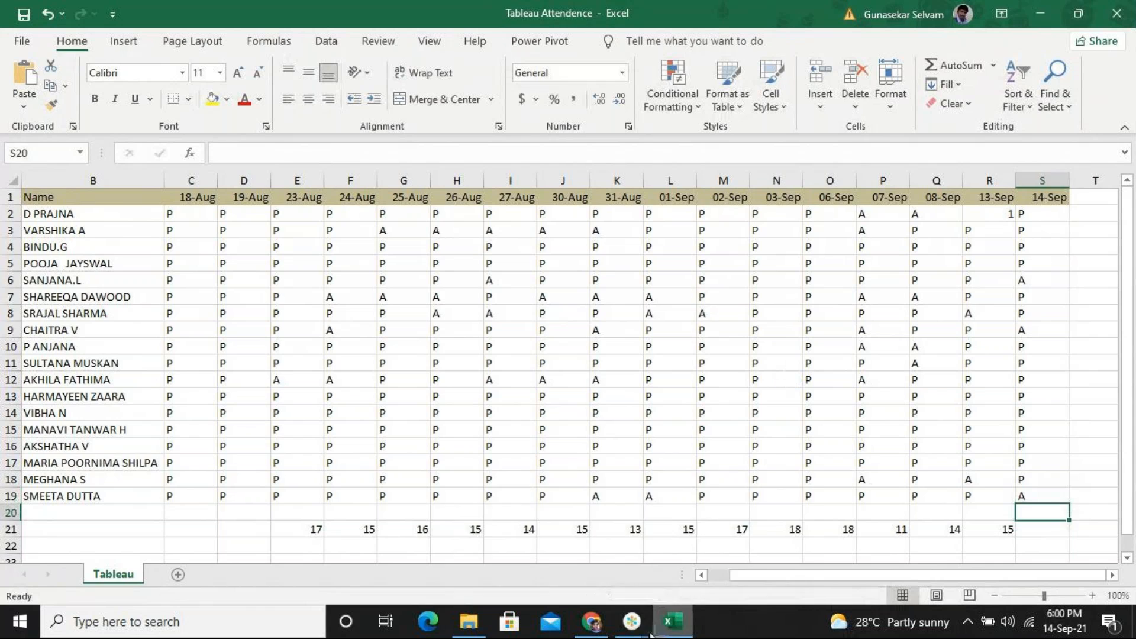
# Step: Change the 14-Sep attendance of the last student, in cell S19, to P
pyautogui.moveTo(632, 621)
pyautogui.moveTo(704, 583)
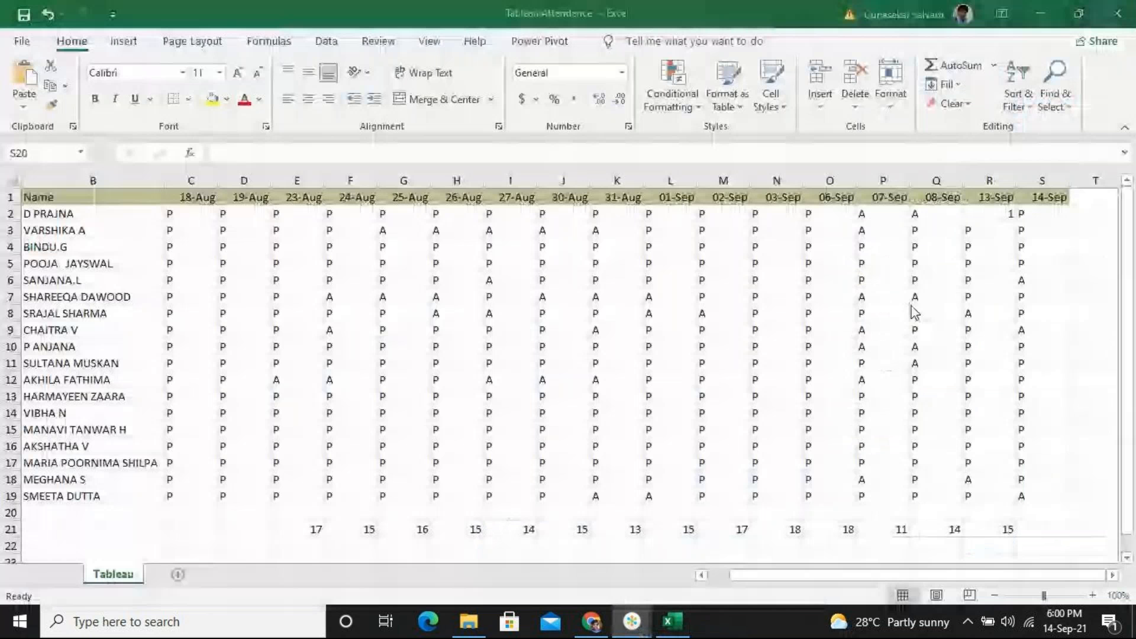
pyautogui.click(670, 622)
pyautogui.press('Up')
pyautogui.write('P')
pyautogui.press('Return')
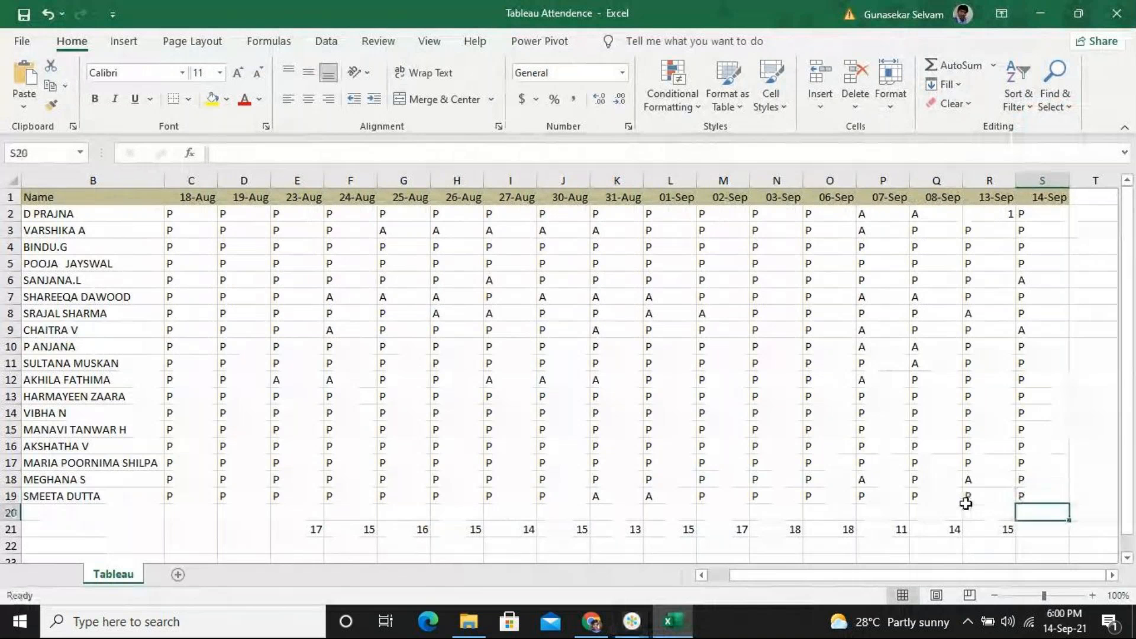
# Step: Change the 14-Sep attendance in cell S6 to P and close the attendance workbook
pyautogui.moveTo(652, 625)
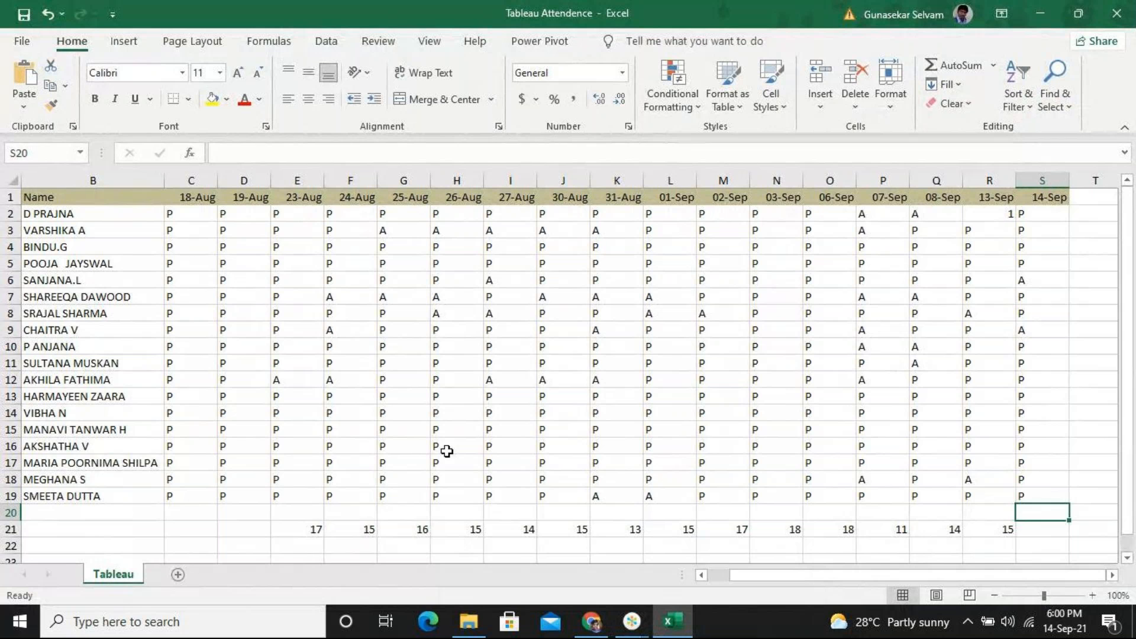
pyautogui.click(5, 446)
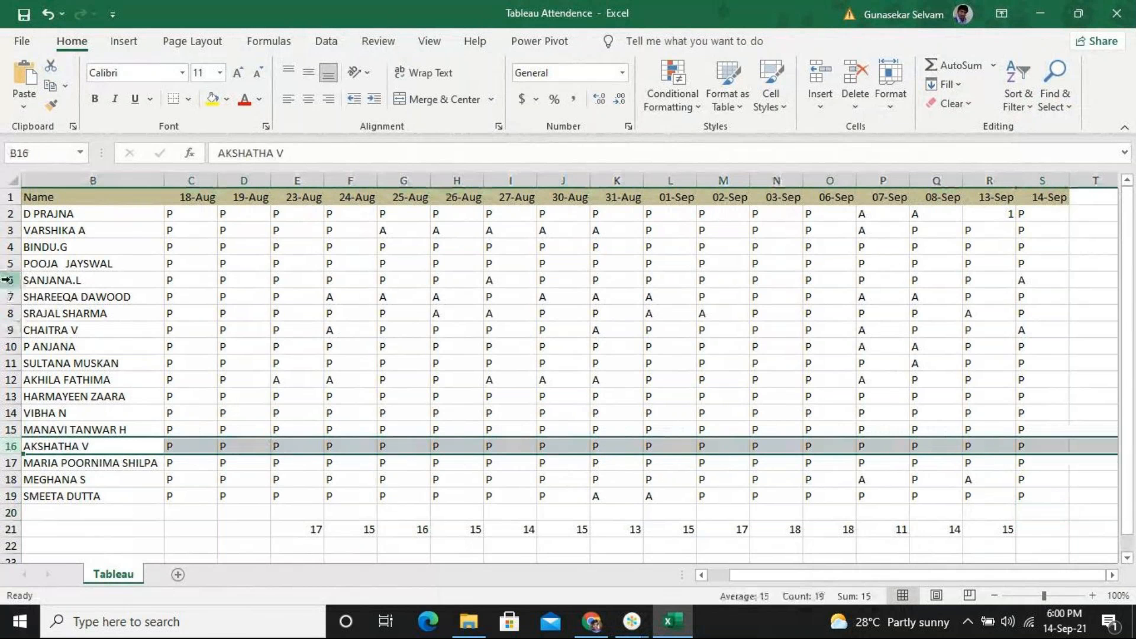
pyautogui.click(10, 279)
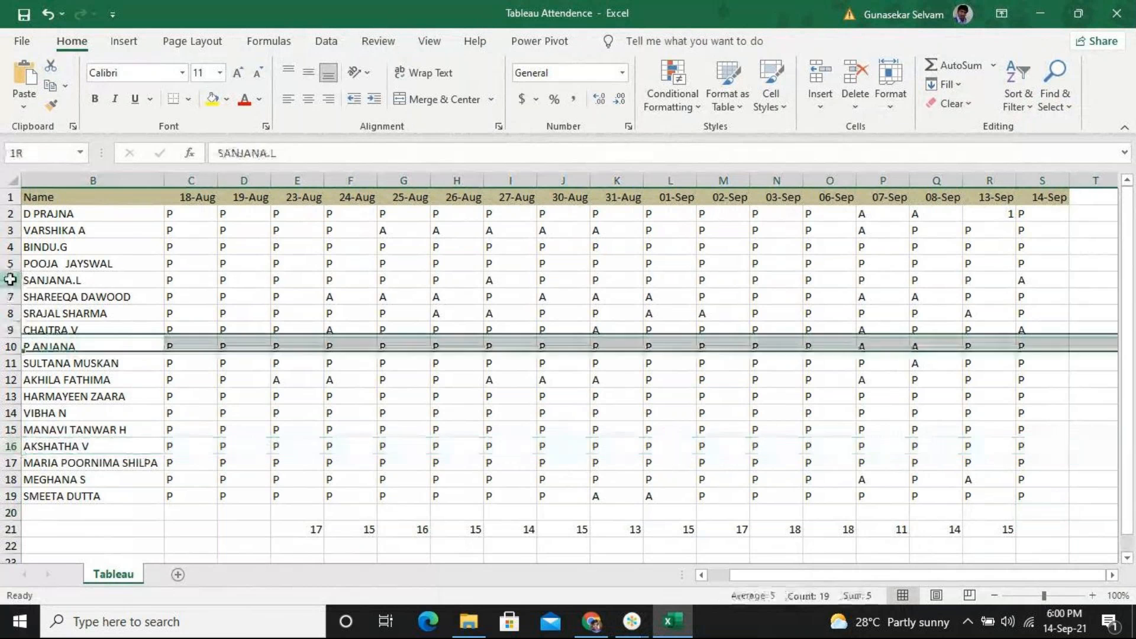
pyautogui.click(1036, 275)
pyautogui.write('P')
pyautogui.press('Return')
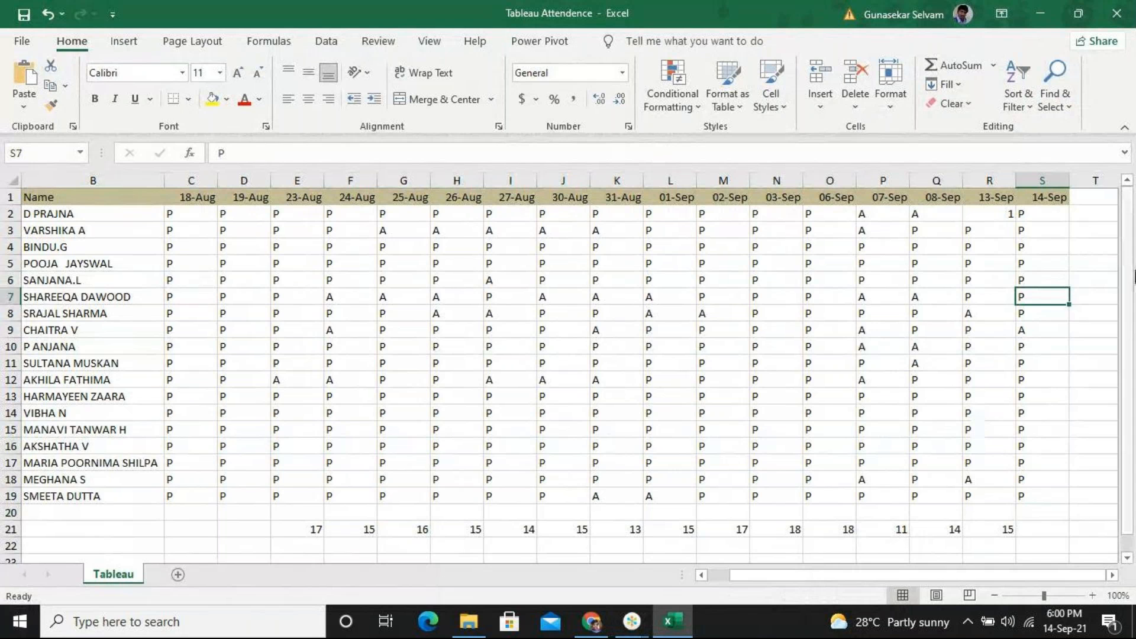
pyautogui.click(1128, 23)
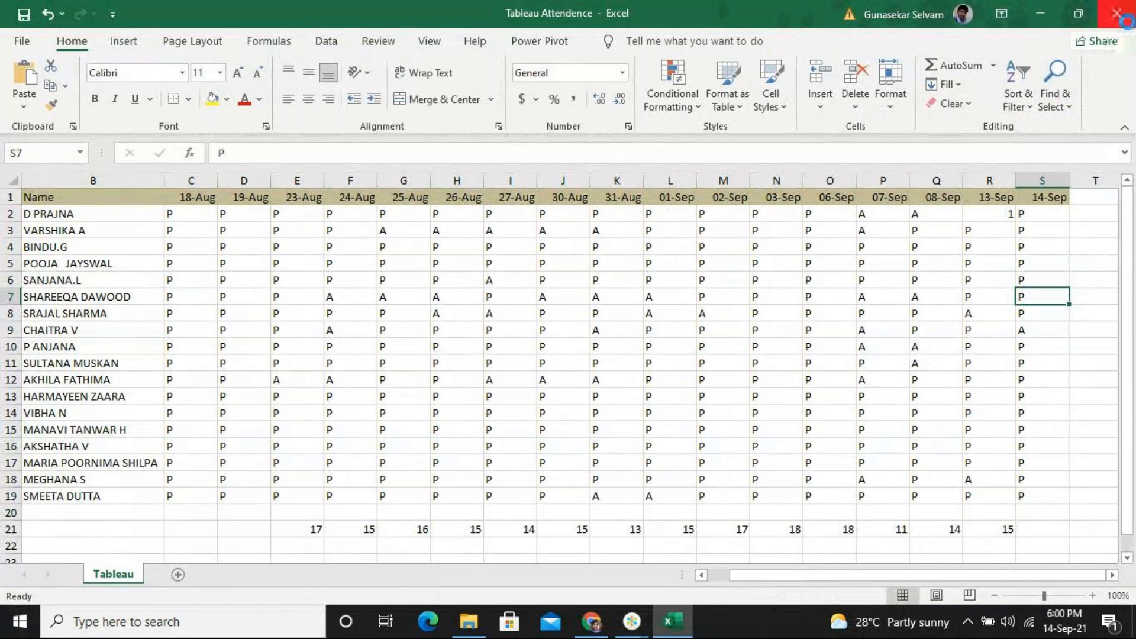